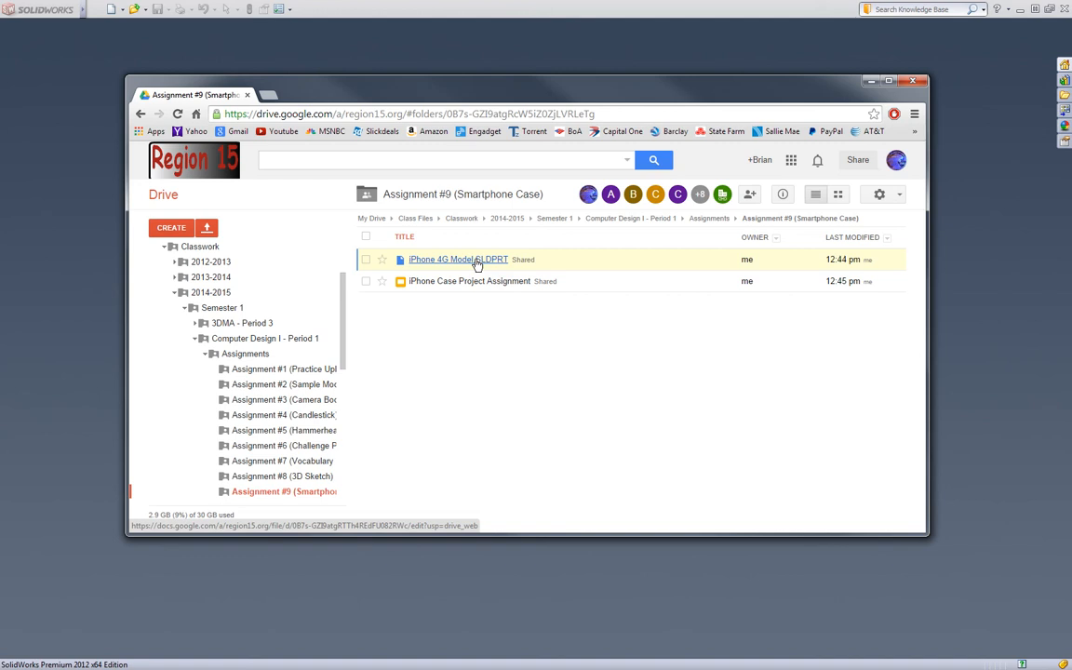
# Step: Download the iPhone 4G Model.SLDPRT file from the Assignment #9 (Smartphone Case) folder and open it in SolidWorks
pyautogui.doubleClick(461, 263)
pyautogui.rightClick(459, 264)
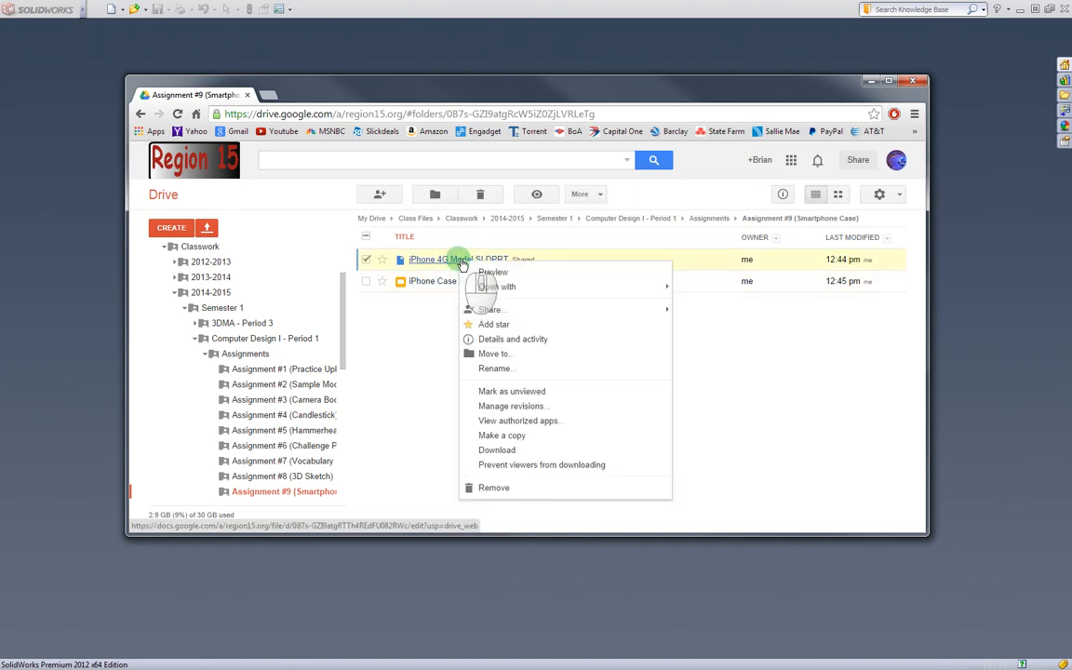
pyautogui.click(507, 450)
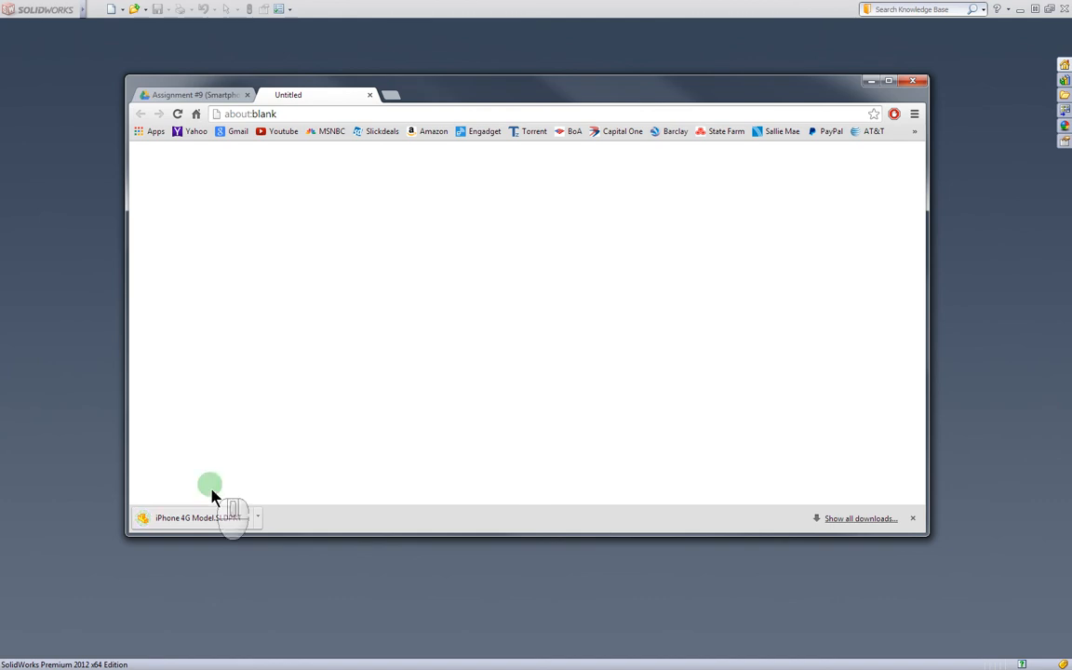
pyautogui.click(189, 519)
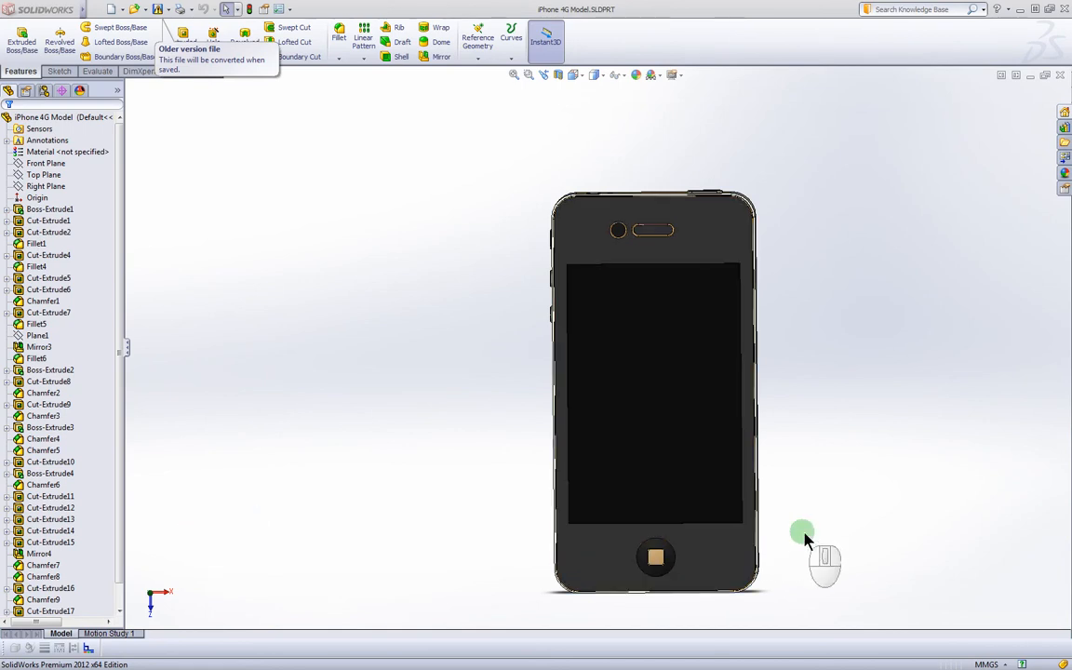
# Step: Save the phone part to the Desktop as iPhone 4G Model.SLDPRT, accepting conversion to the current version
pyautogui.moveTo(804, 537); pyautogui.dragTo(738, 450, button='middle')
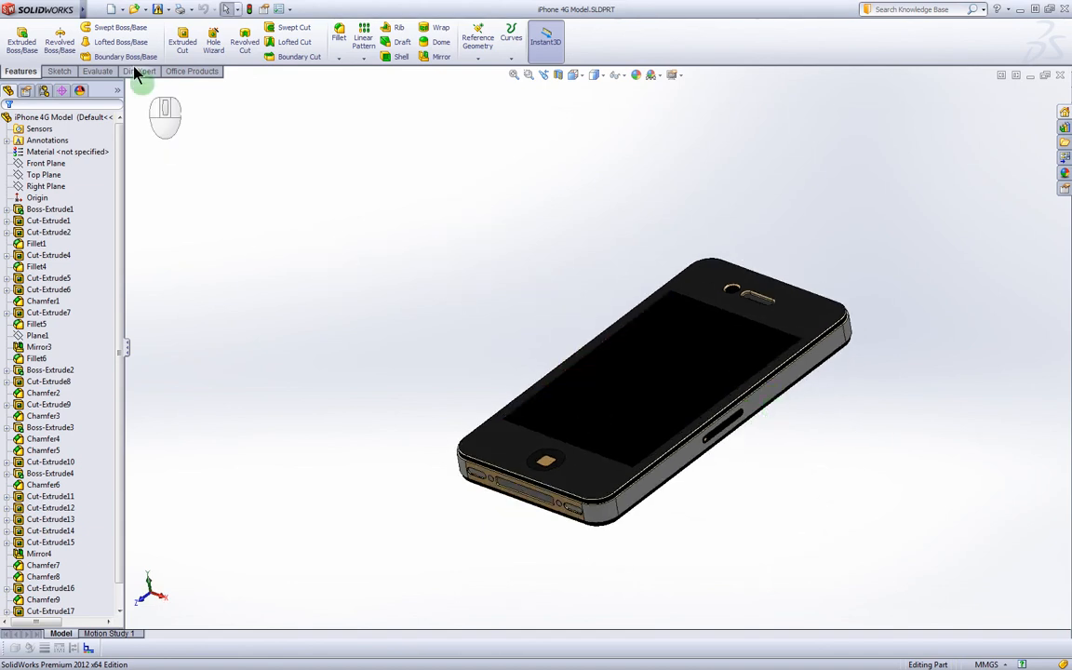
pyautogui.click(170, 9)
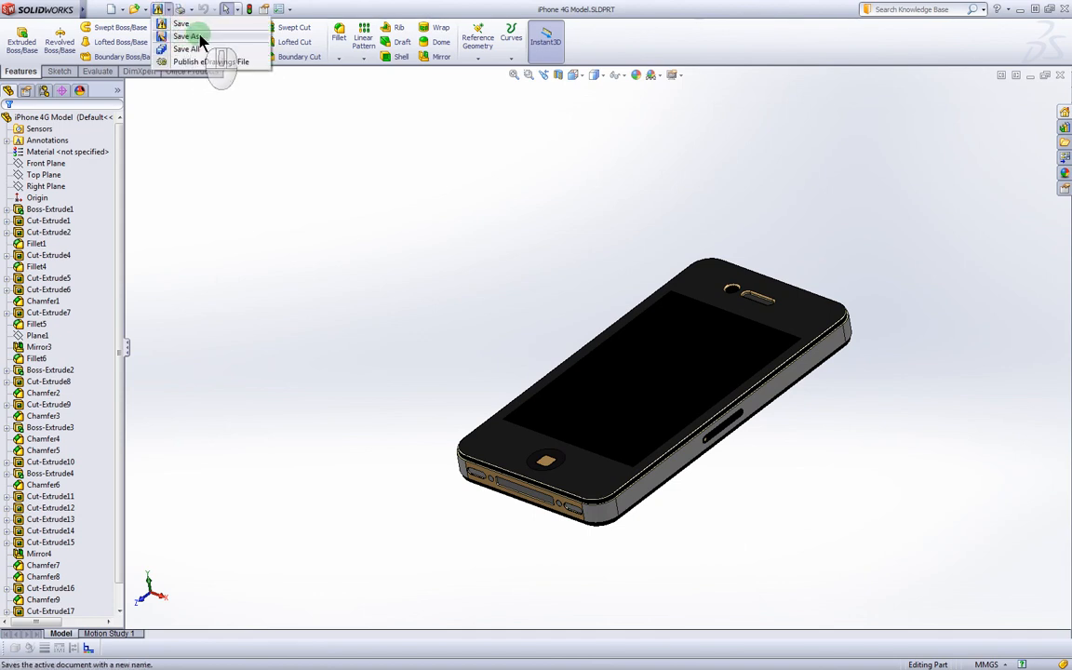
pyautogui.click(189, 38)
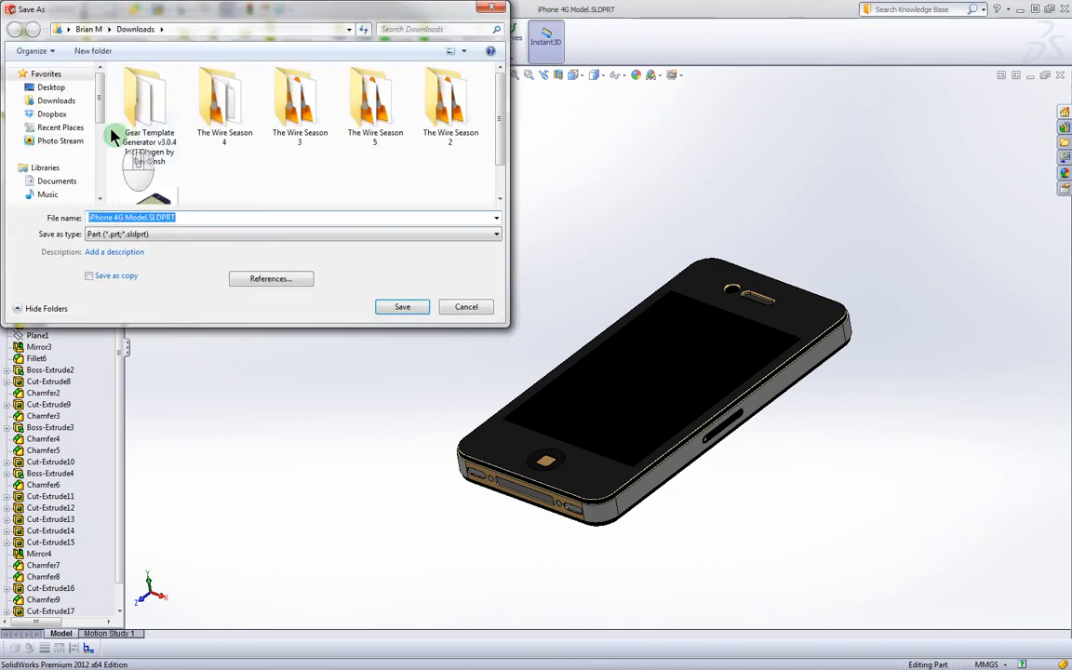
pyautogui.moveTo(105, 105); pyautogui.dragTo(101, 131)
pyautogui.click(45, 200)
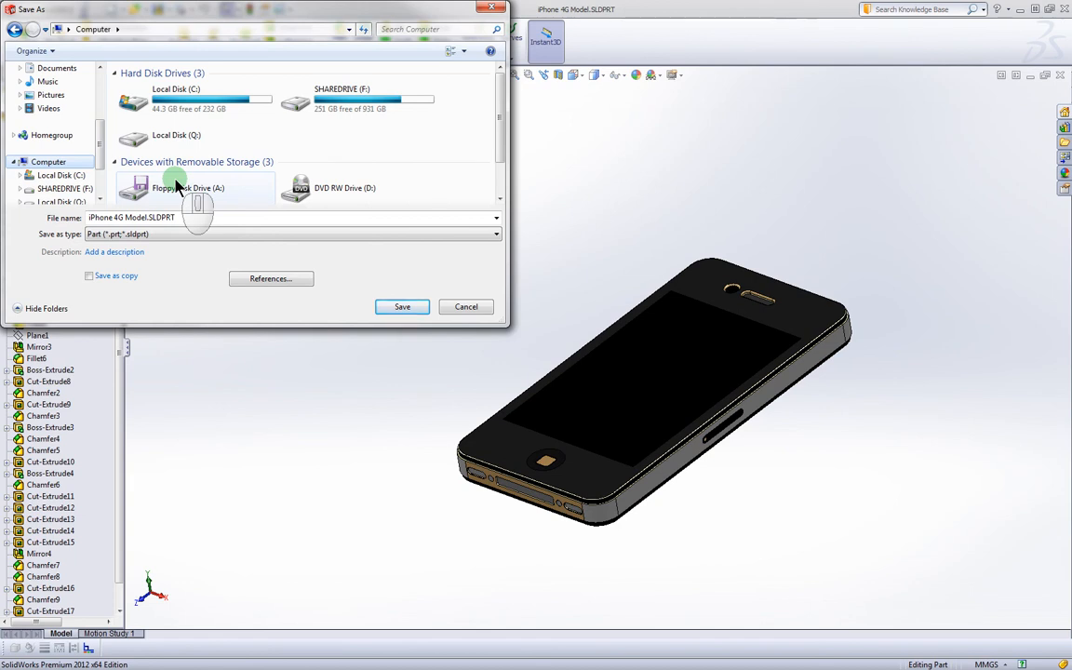
pyautogui.moveTo(104, 139); pyautogui.dragTo(102, 82)
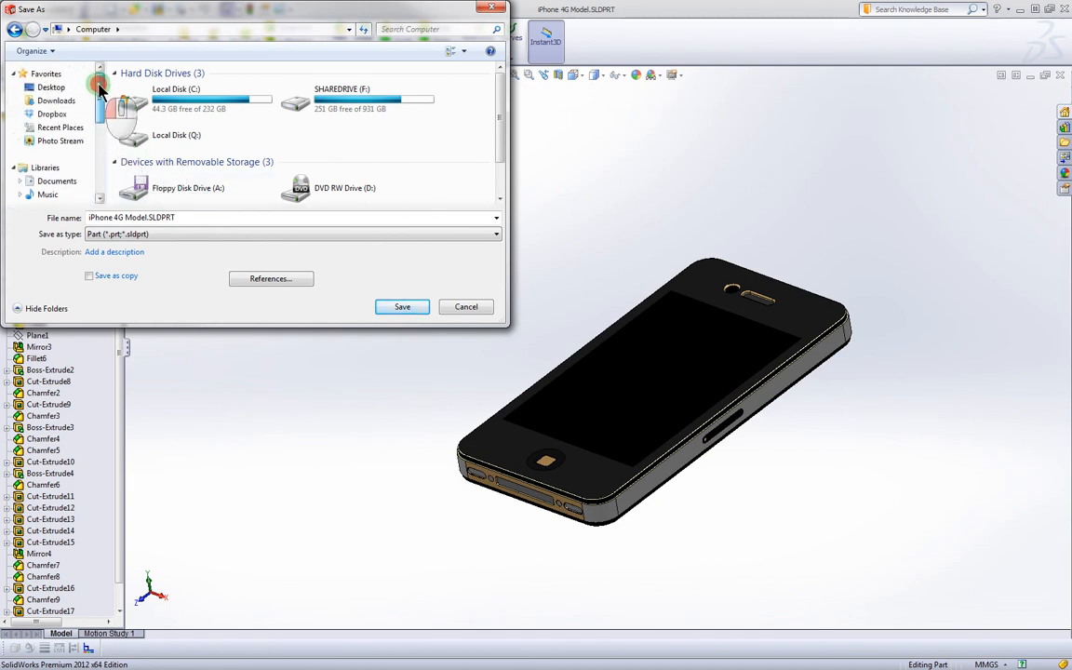
pyautogui.click(52, 86)
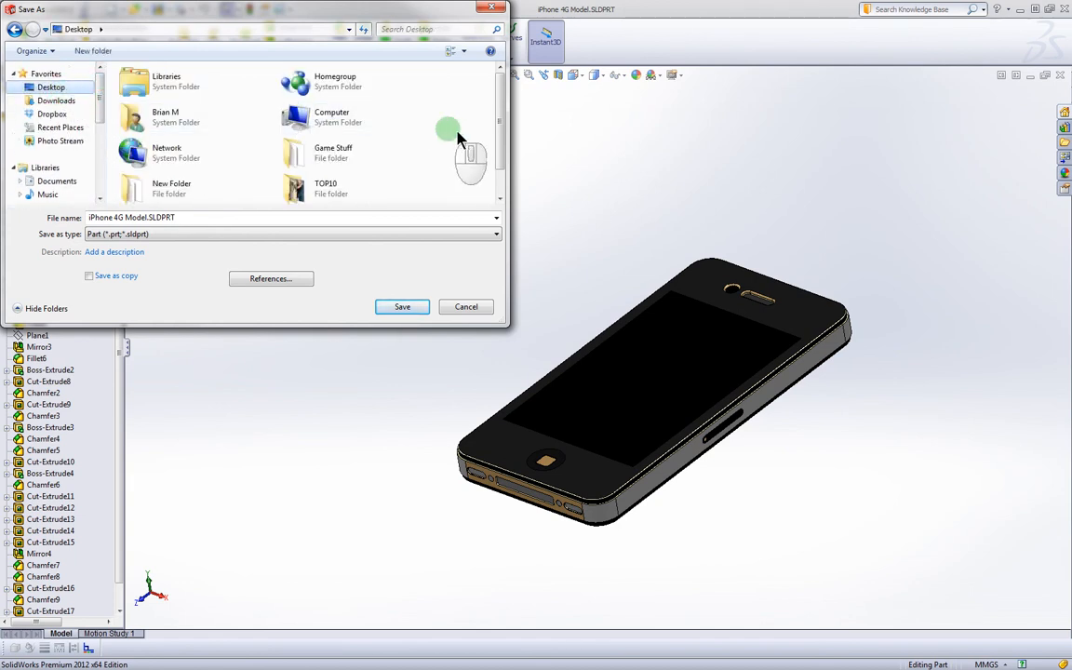
pyautogui.moveTo(494, 137); pyautogui.dragTo(462, 192)
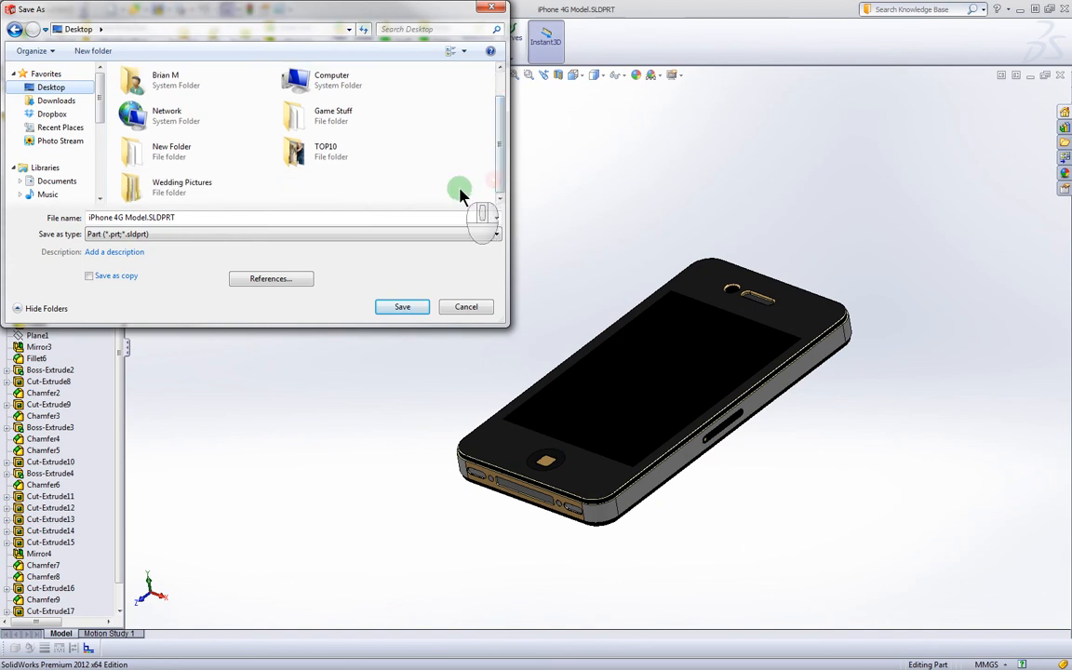
pyautogui.click(398, 307)
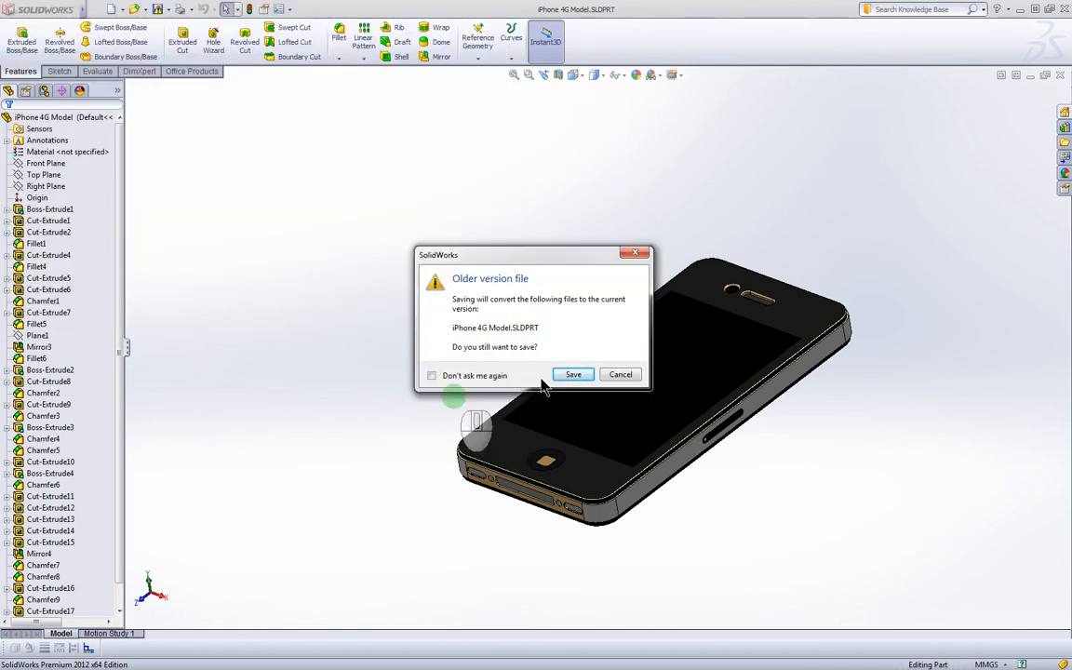
pyautogui.click(573, 374)
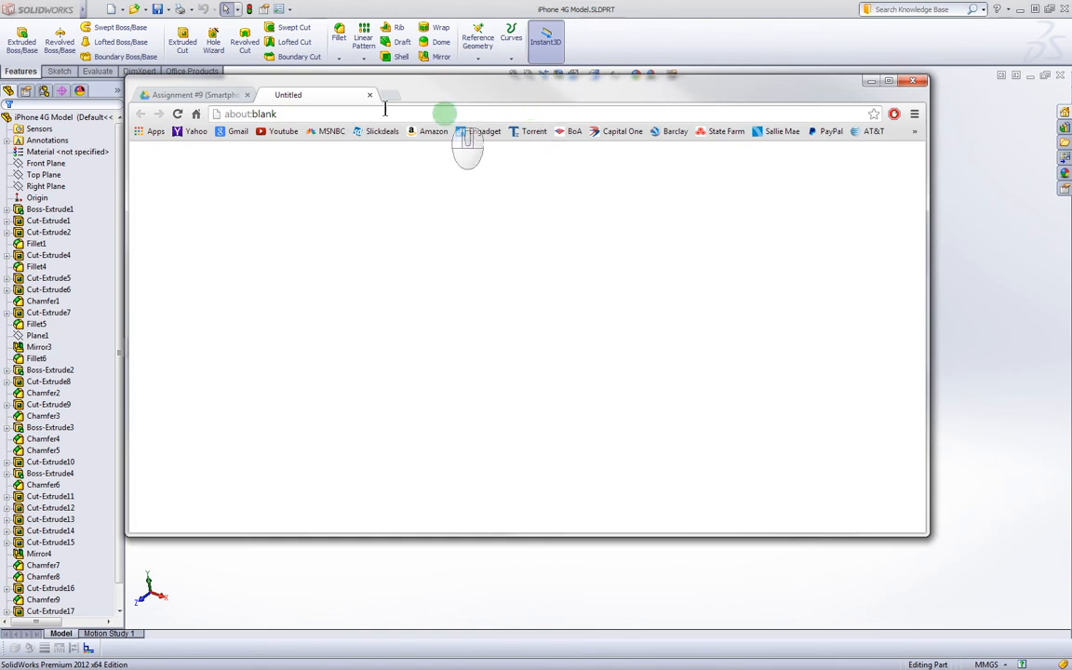
# Step: Switch to the browser, close the blank tab and open the iPhone Case Project Assignment presentation
pyautogui.click(376, 96)
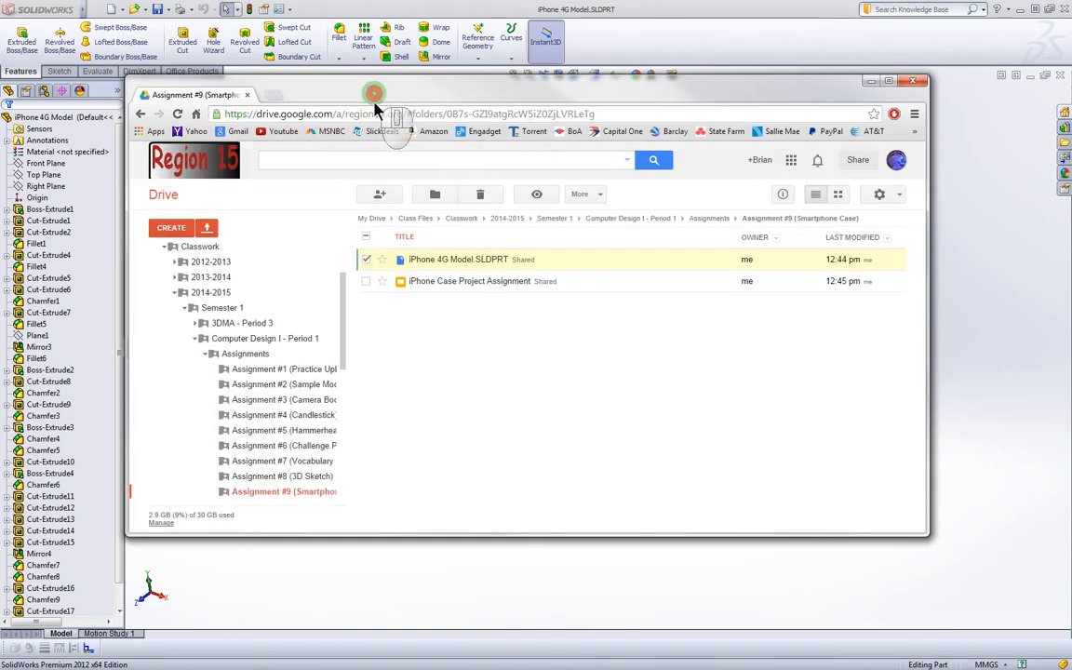
pyautogui.click(446, 285)
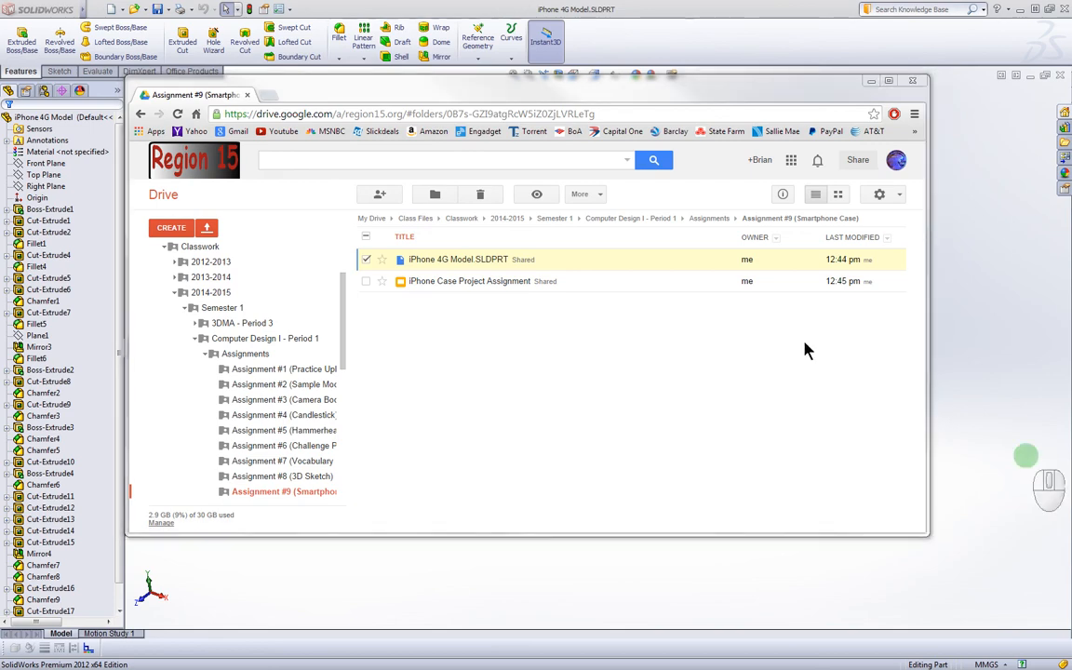
pyautogui.moveTo(1071, 91); pyautogui.dragTo(377, 21)
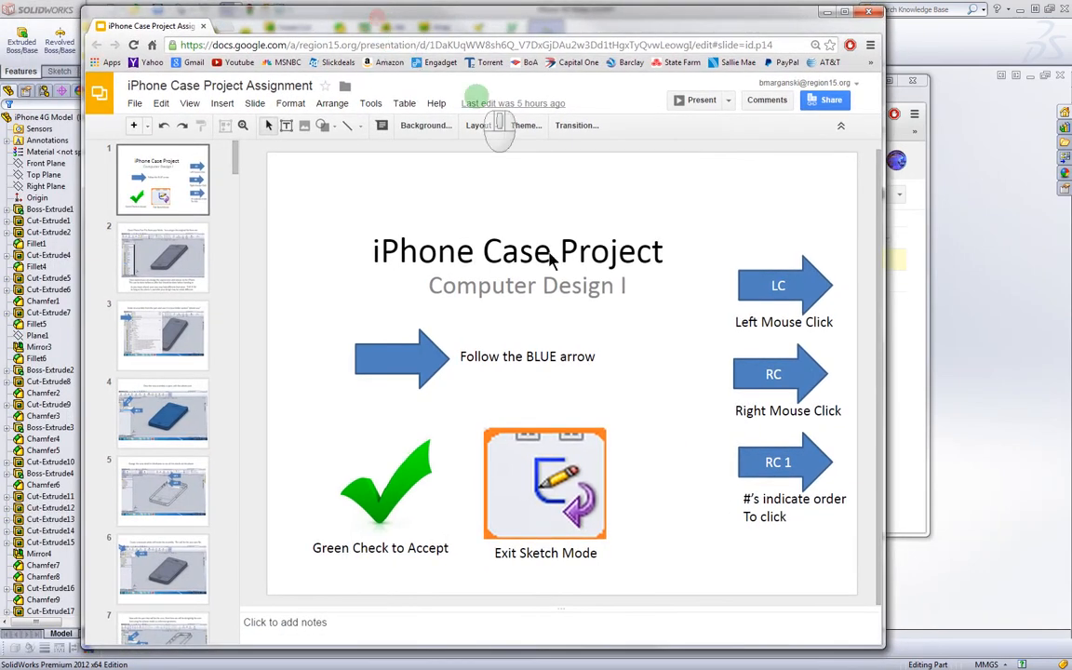
# Step: Skim the iPhone case instruction slides up to slide 38 and return to the phone part in SolidWorks
pyautogui.scroll(-5, 171, 263)
pyautogui.scroll(-15, 170, 263)
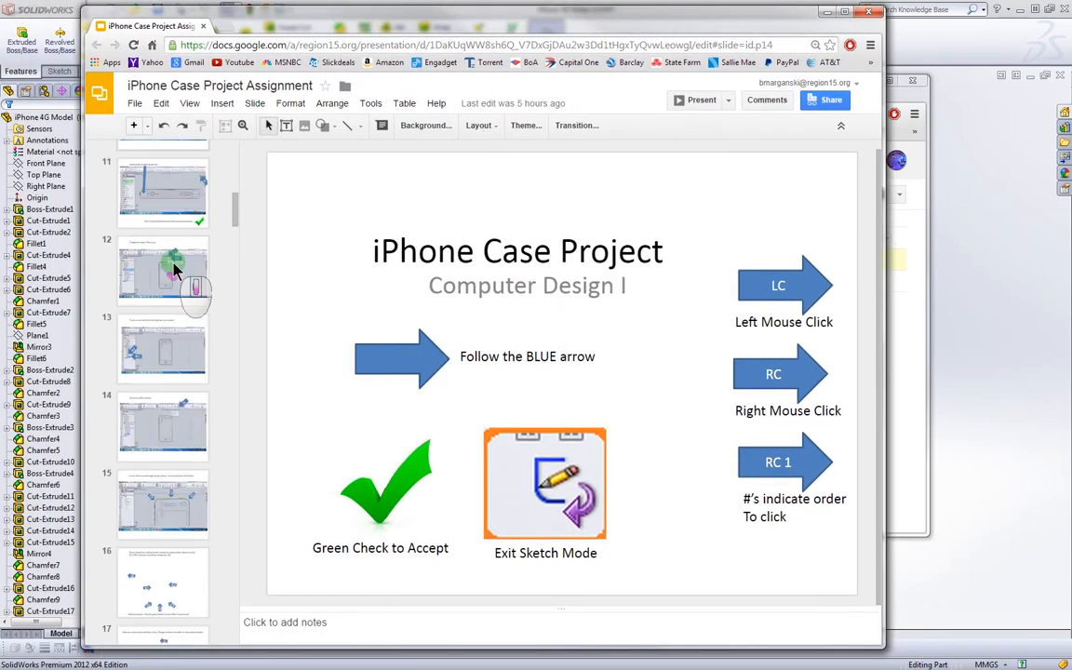
pyautogui.click(170, 330)
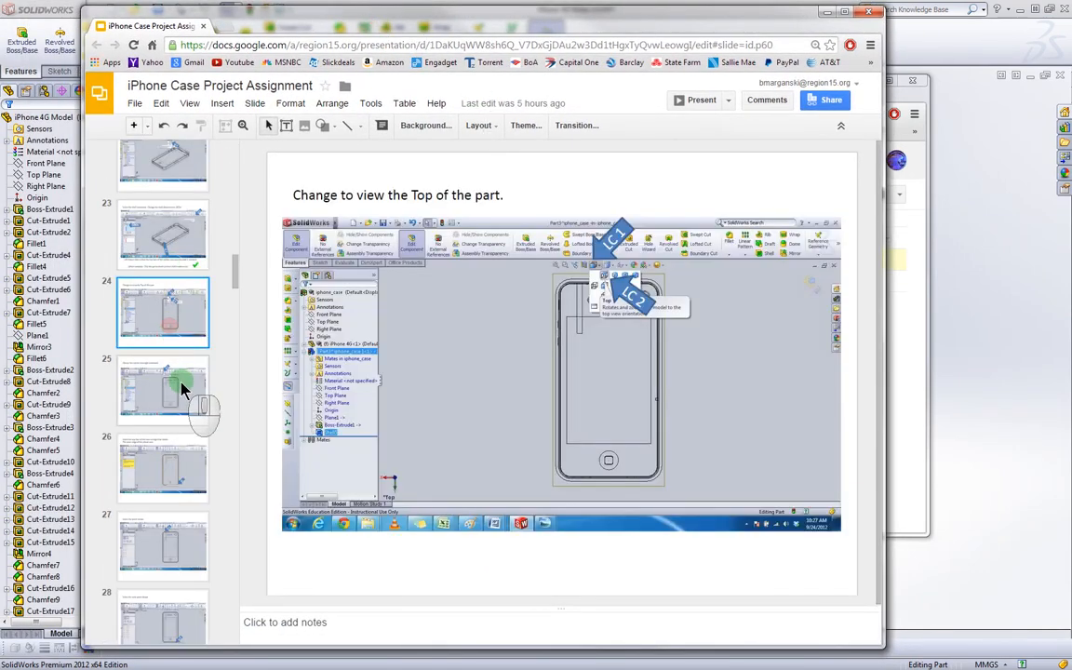
pyautogui.click(176, 374)
pyautogui.scroll(-9, 181, 354)
pyautogui.scroll(-4, 186, 346)
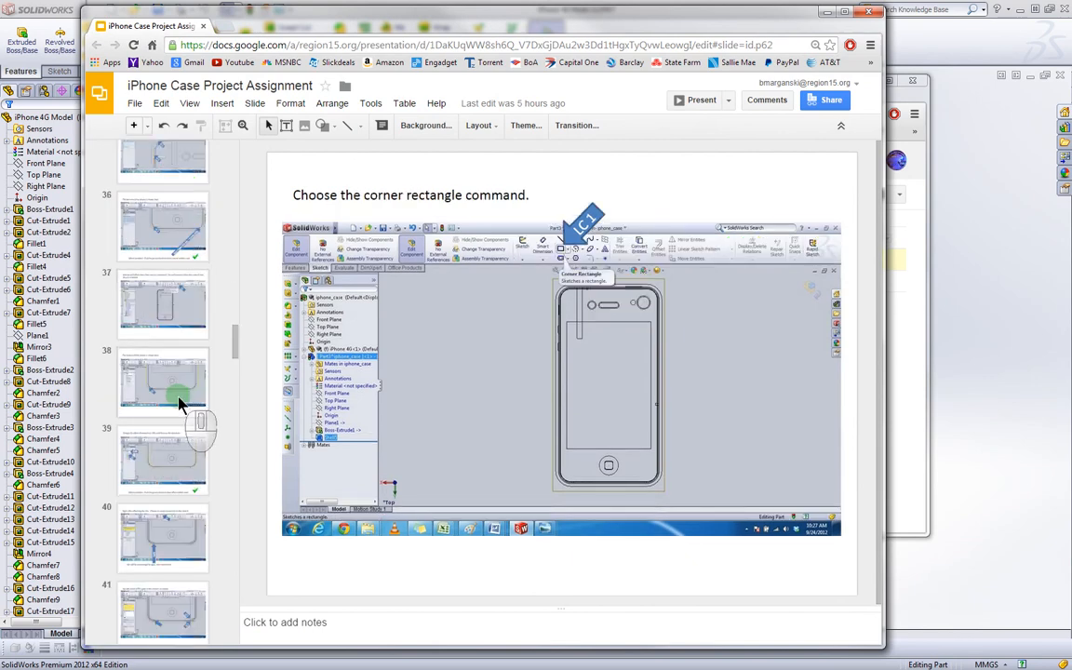
pyautogui.click(177, 391)
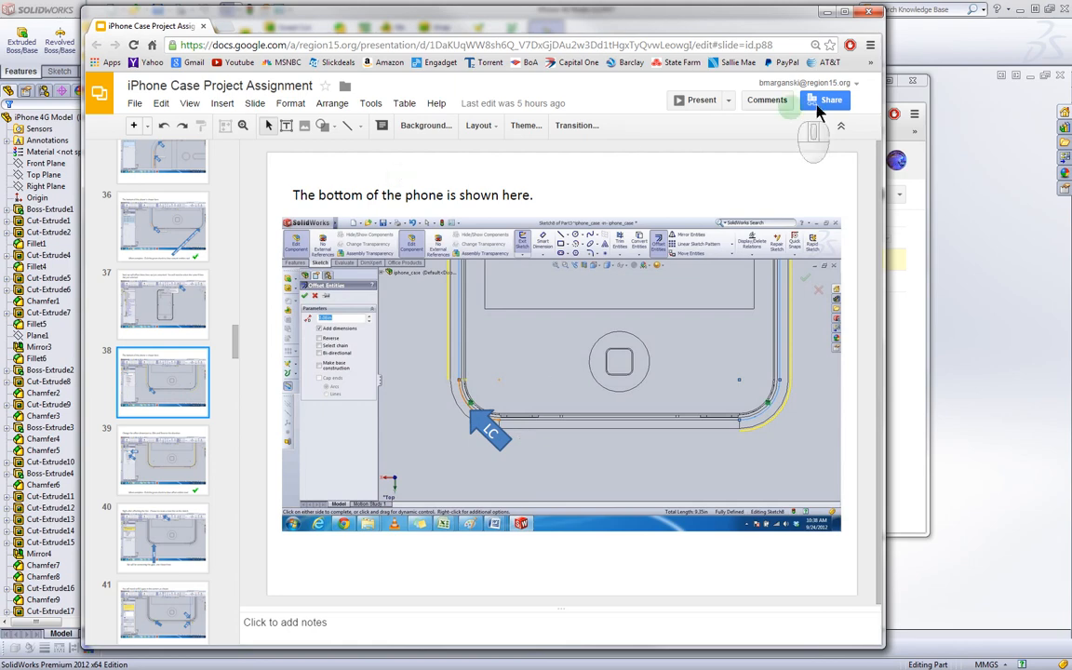
pyautogui.click(867, 19)
pyautogui.moveTo(873, 86); pyautogui.dragTo(1071, 135)
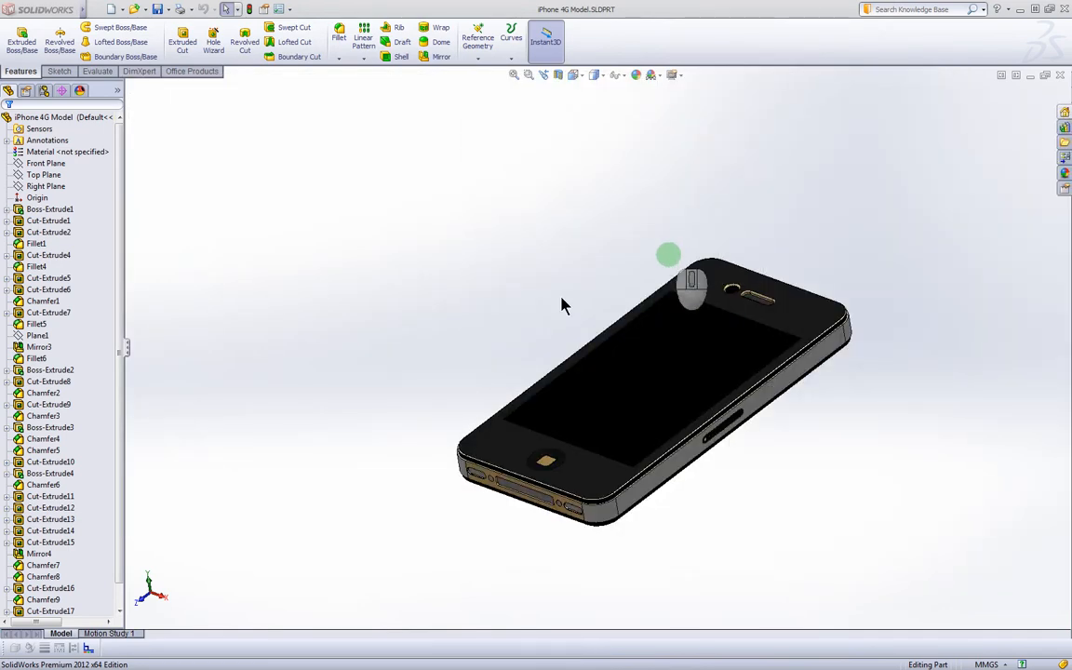
# Step: Examine the phone model from several angles, checking its bottom ports, side edge and front face
pyautogui.moveTo(928, 476); pyautogui.dragTo(376, 486, button='middle')
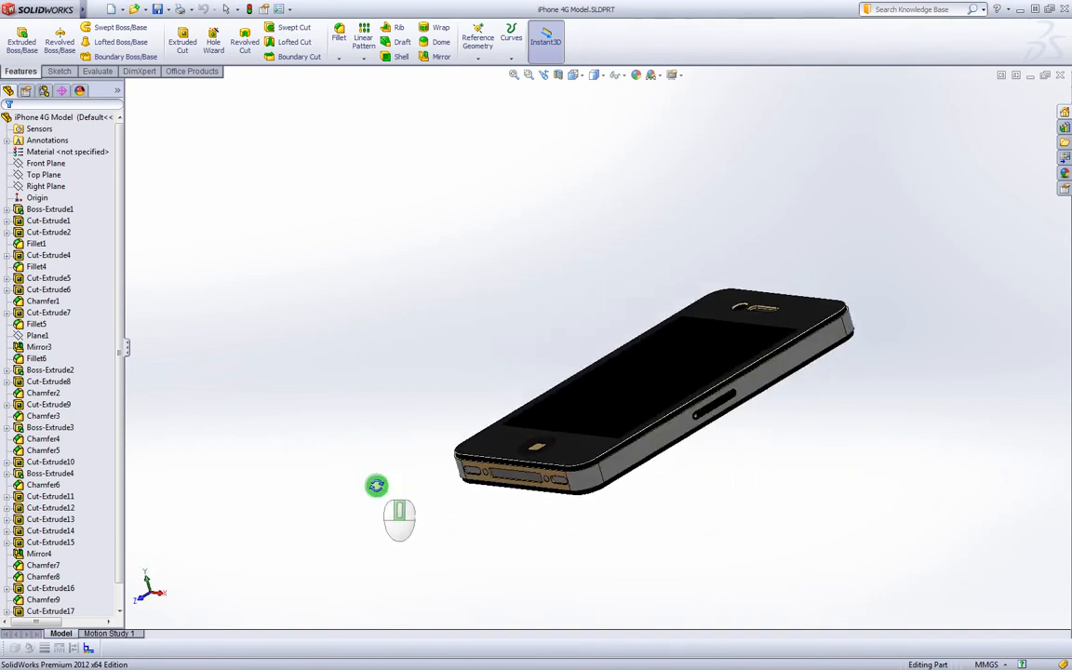
pyautogui.moveTo(749, 447); pyautogui.dragTo(562, 498, button='middle')
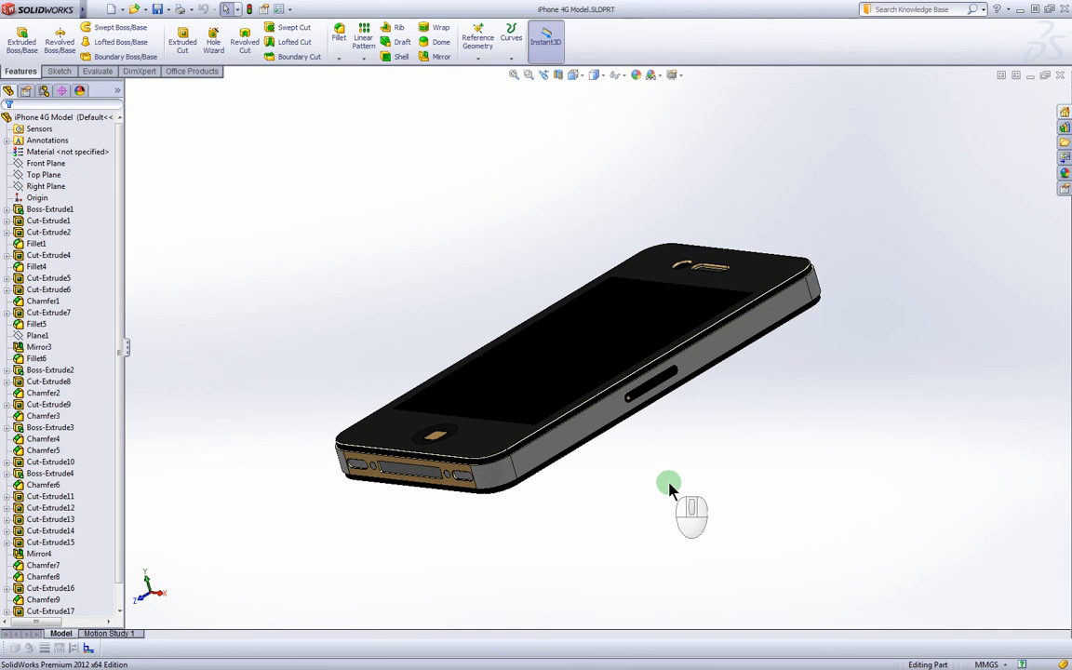
pyautogui.moveTo(665, 491)
pyautogui.mouseDown(button='middle')
pyautogui.moveTo(654, 406)
pyautogui.moveTo(658, 491)
pyautogui.mouseUp(button='middle')
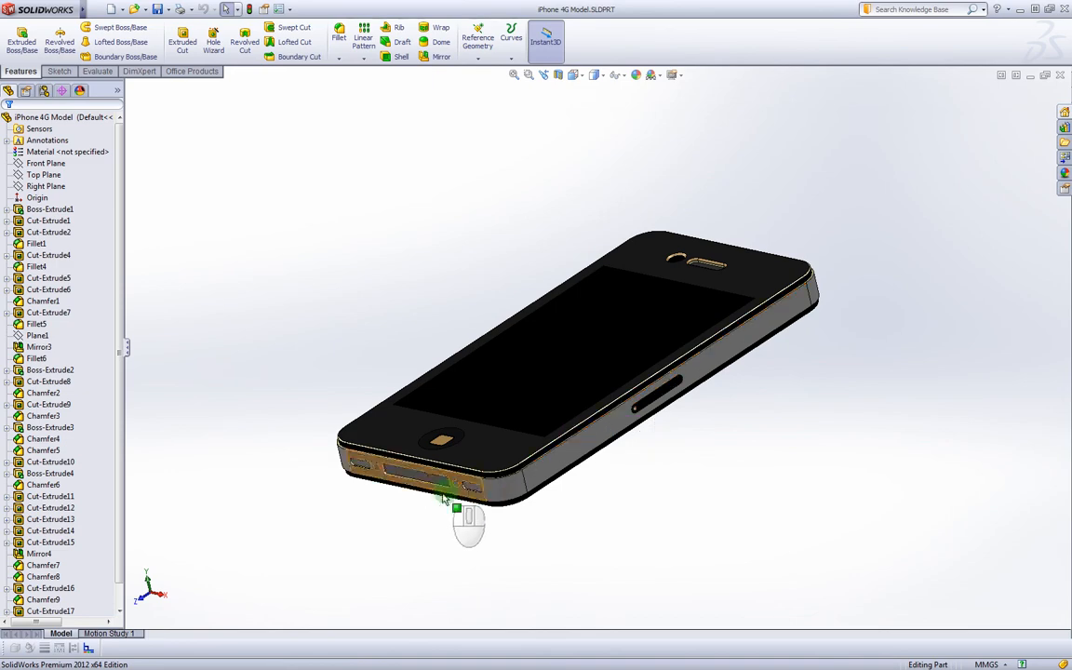
pyautogui.moveTo(445, 500); pyautogui.dragTo(658, 479, button='middle')
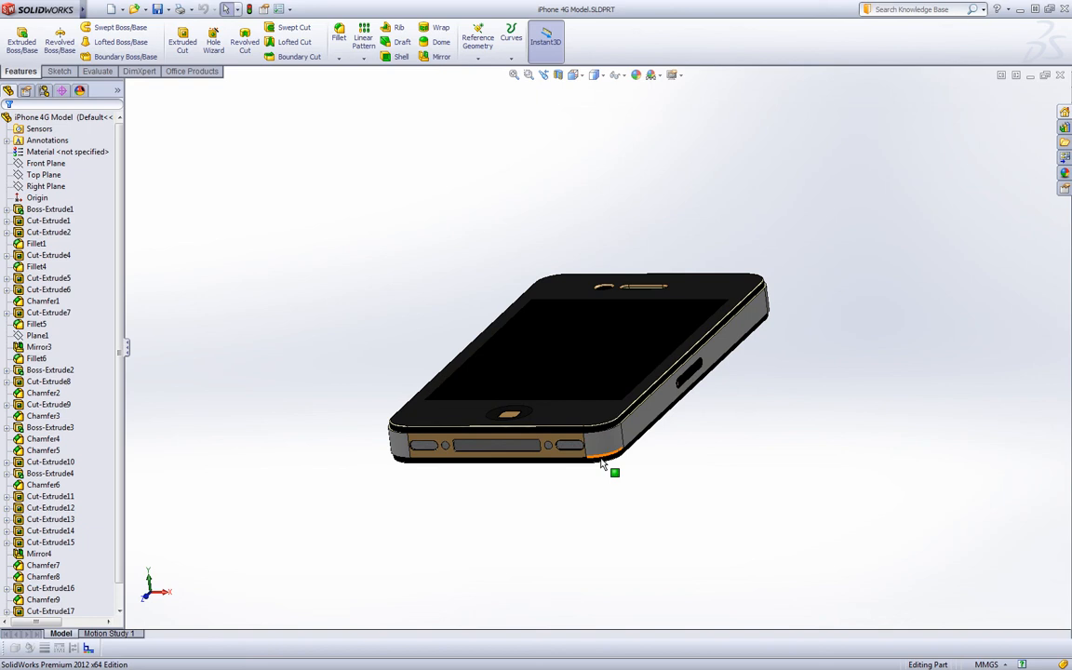
pyautogui.click(940, 342)
pyautogui.click(754, 377)
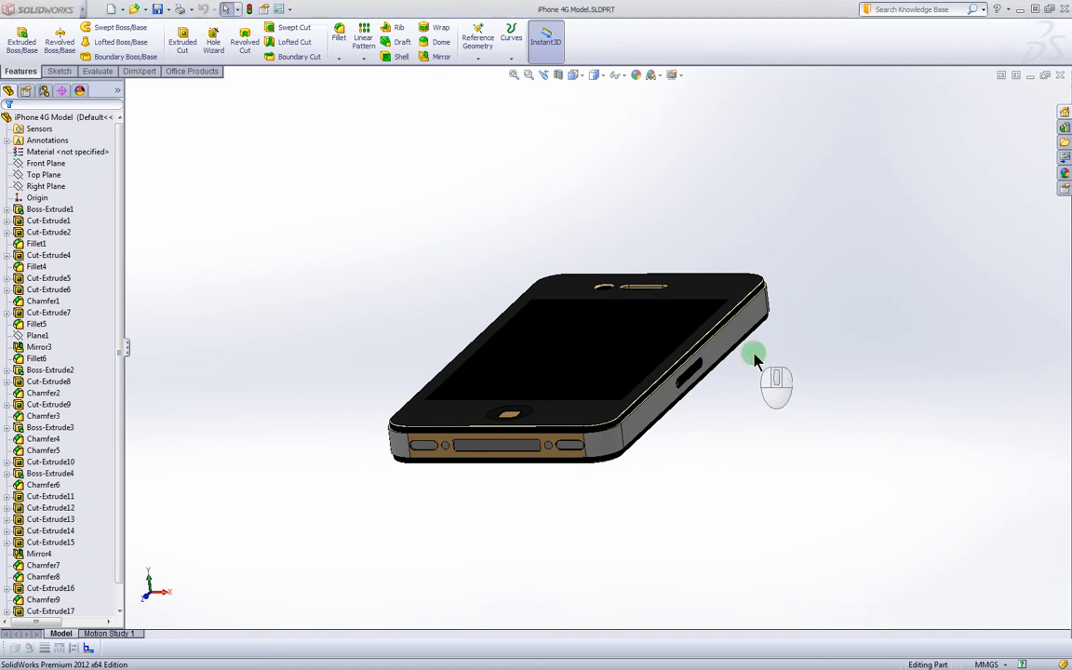
pyautogui.moveTo(763, 424); pyautogui.dragTo(730, 460, button='middle')
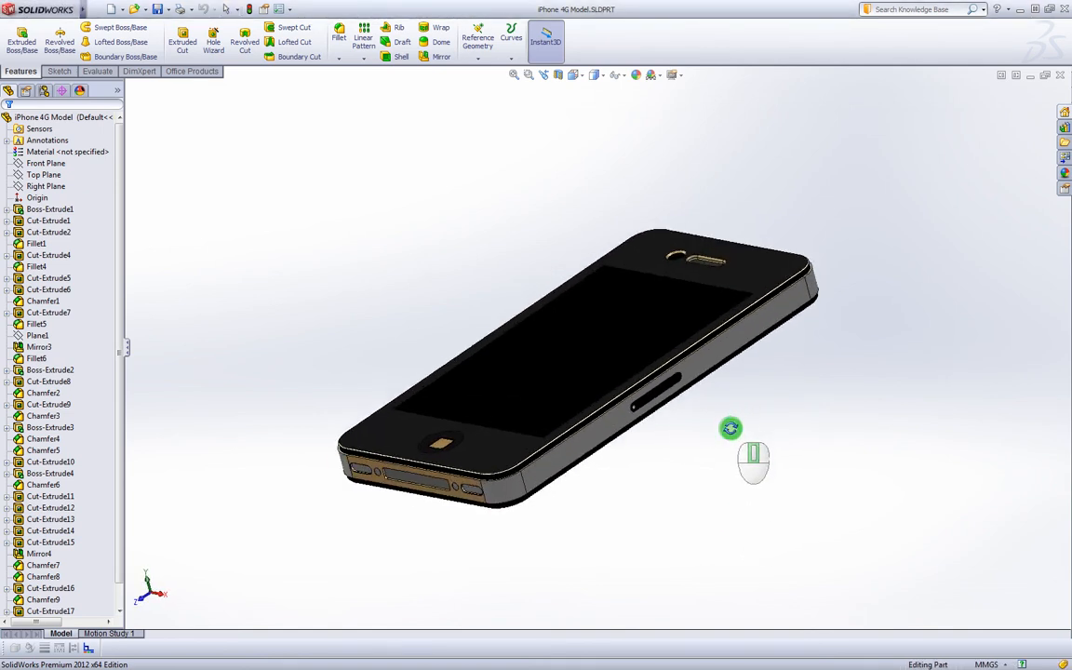
pyautogui.click(585, 475)
pyautogui.click(633, 409)
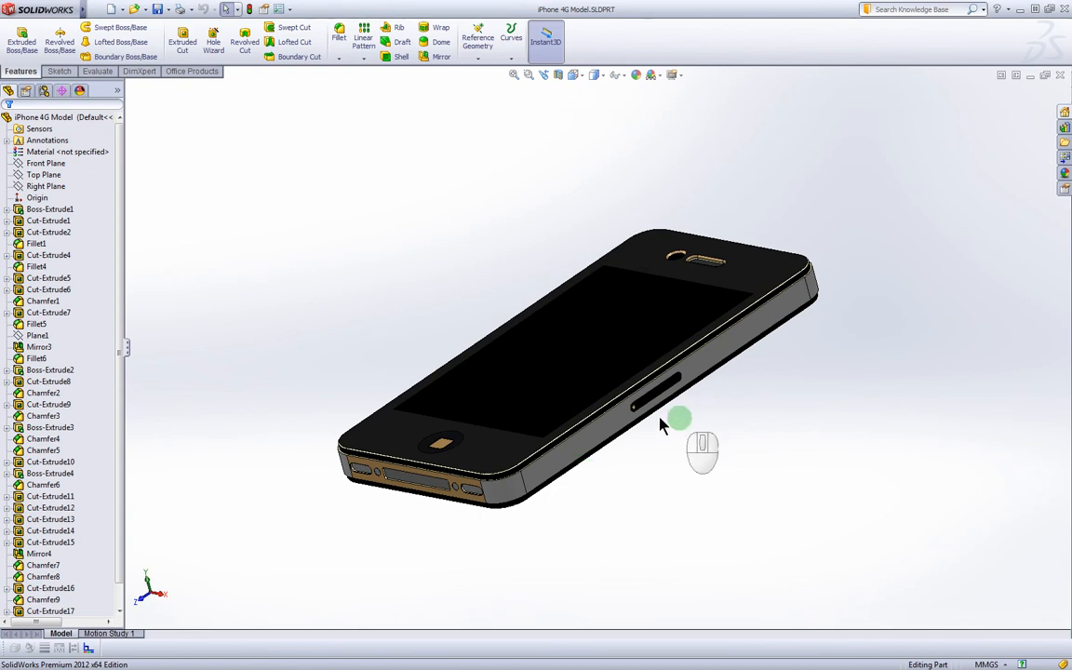
pyautogui.click(260, 233)
pyautogui.click(11, 119)
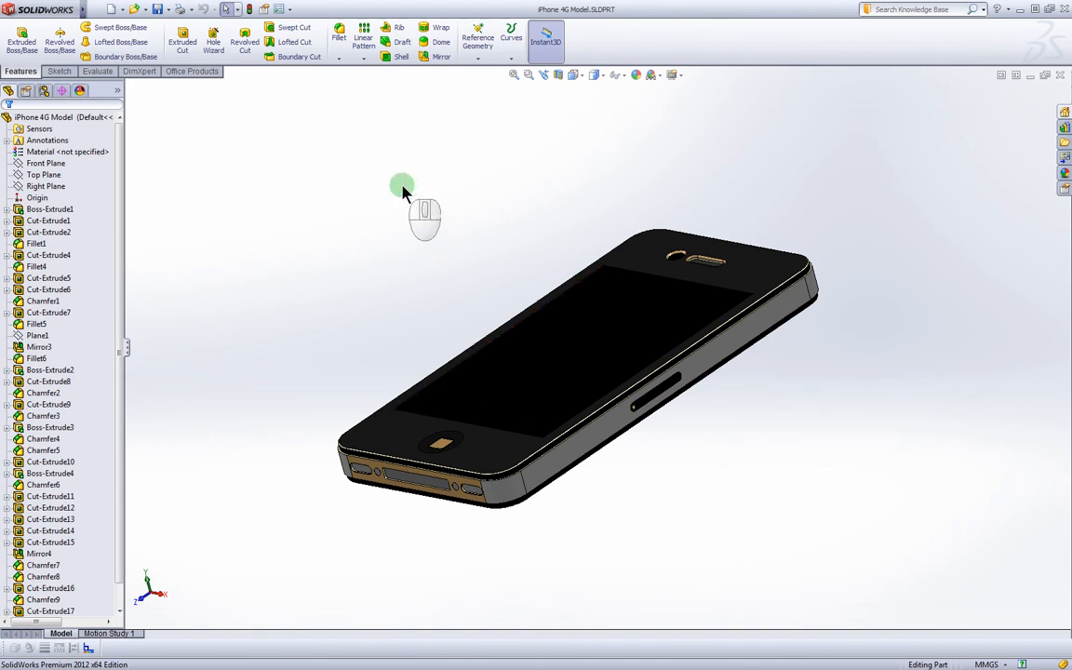
# Step: Create an assembly from the phone part with the assem template and place the iPhone 4G Model in it
pyautogui.click(122, 9)
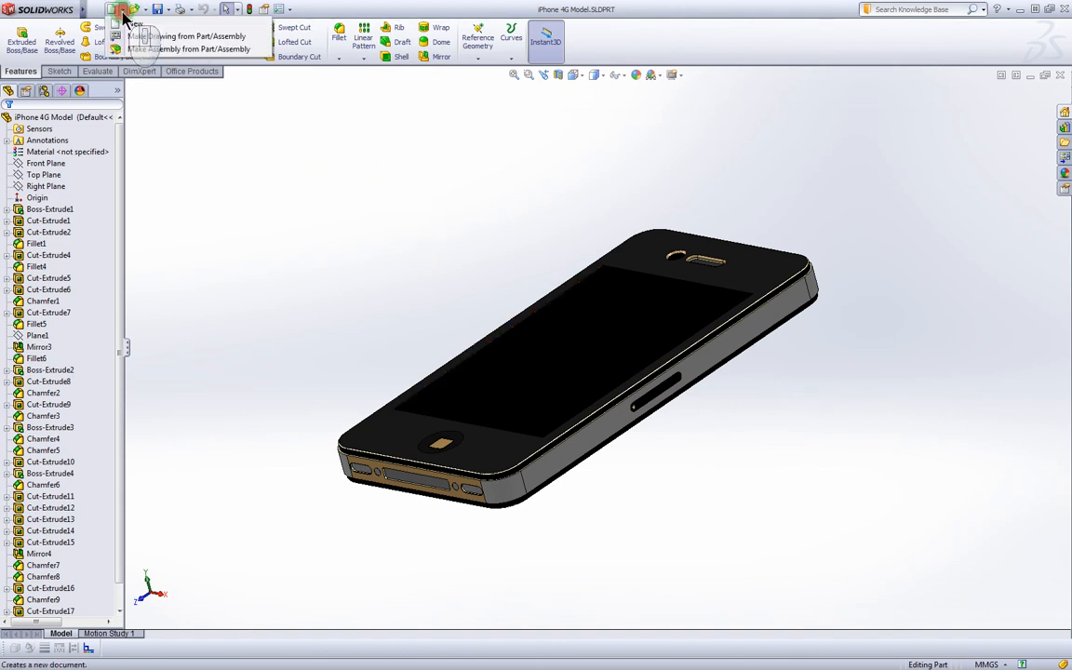
pyautogui.click(180, 53)
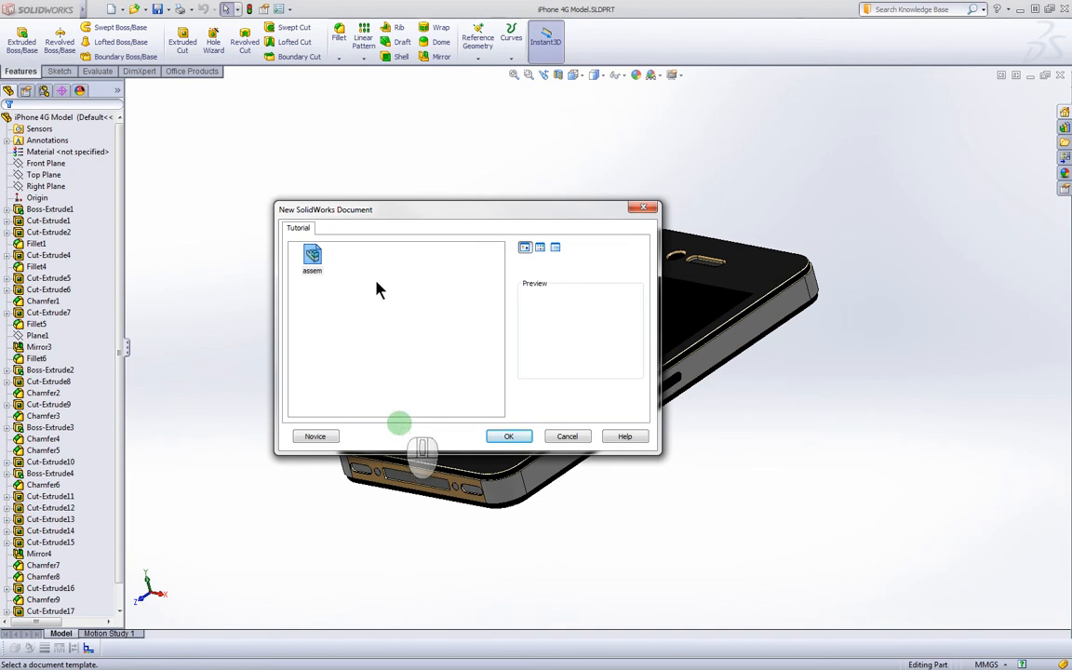
pyautogui.click(500, 436)
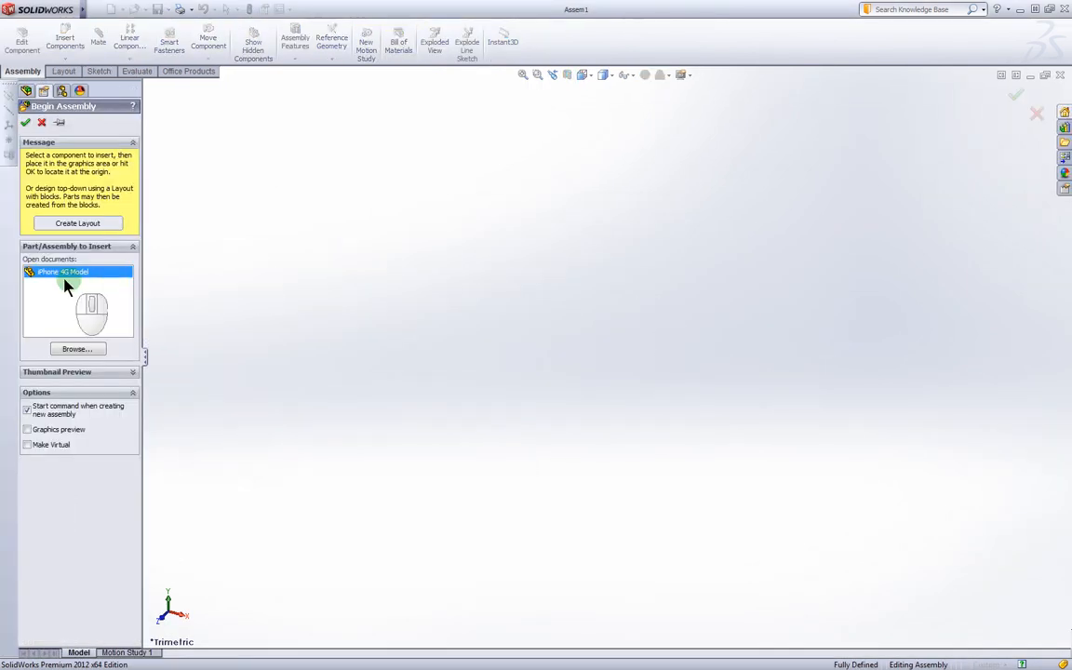
pyautogui.moveTo(58, 272); pyautogui.dragTo(527, 327)
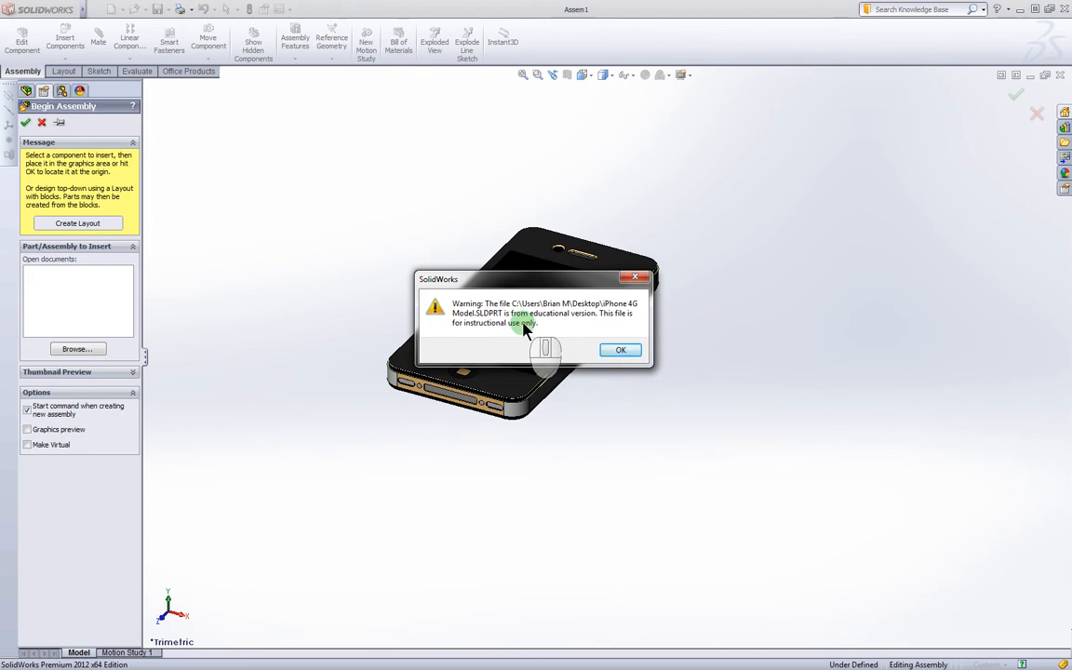
pyautogui.click(620, 351)
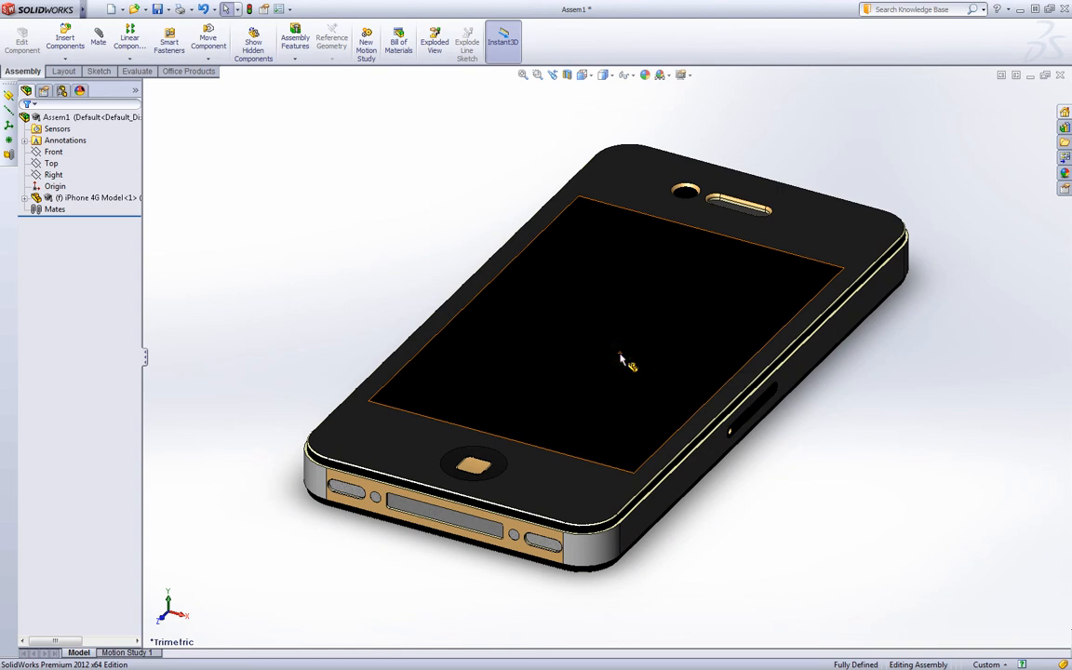
pyautogui.click(39, 199)
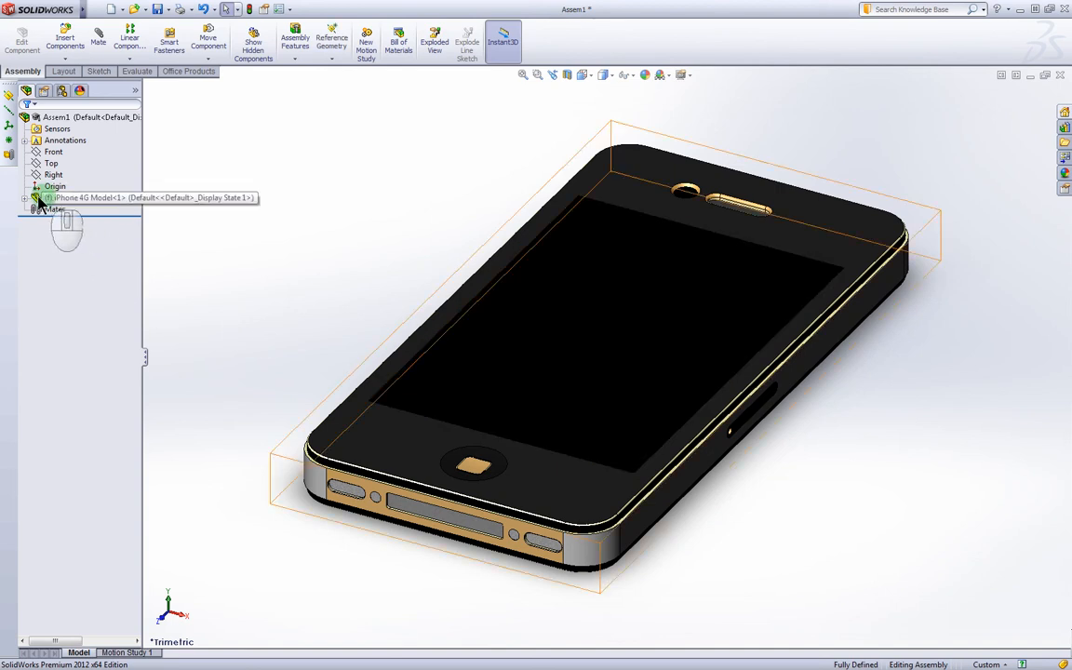
pyautogui.click(46, 119)
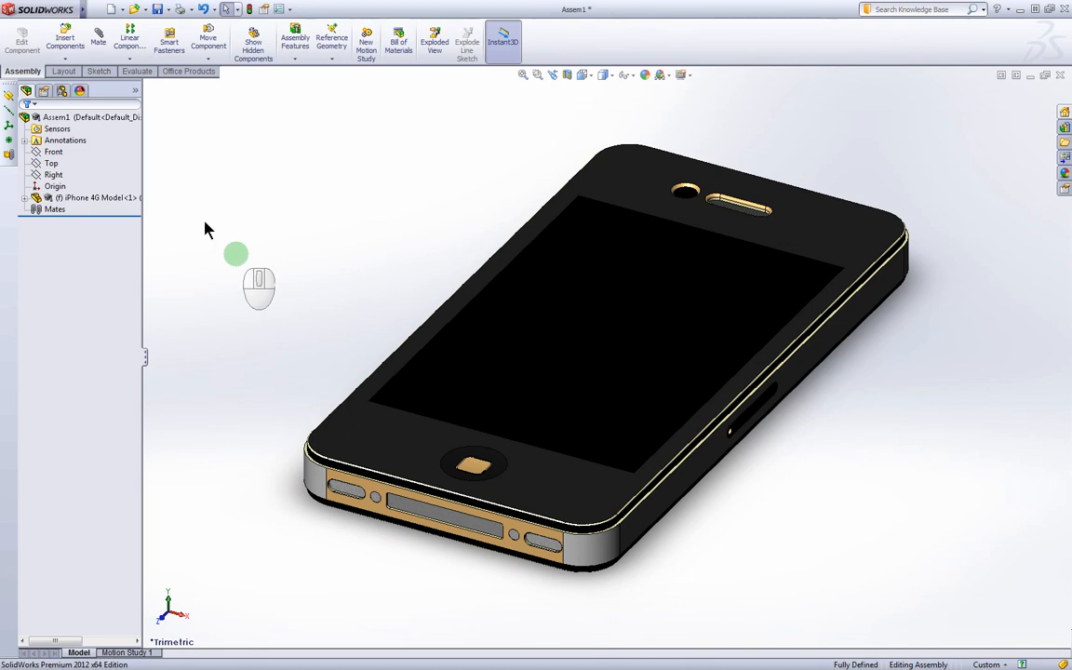
# Step: Insert a new part into the assembly from the part template and place it at the assembly origin
pyautogui.click(66, 58)
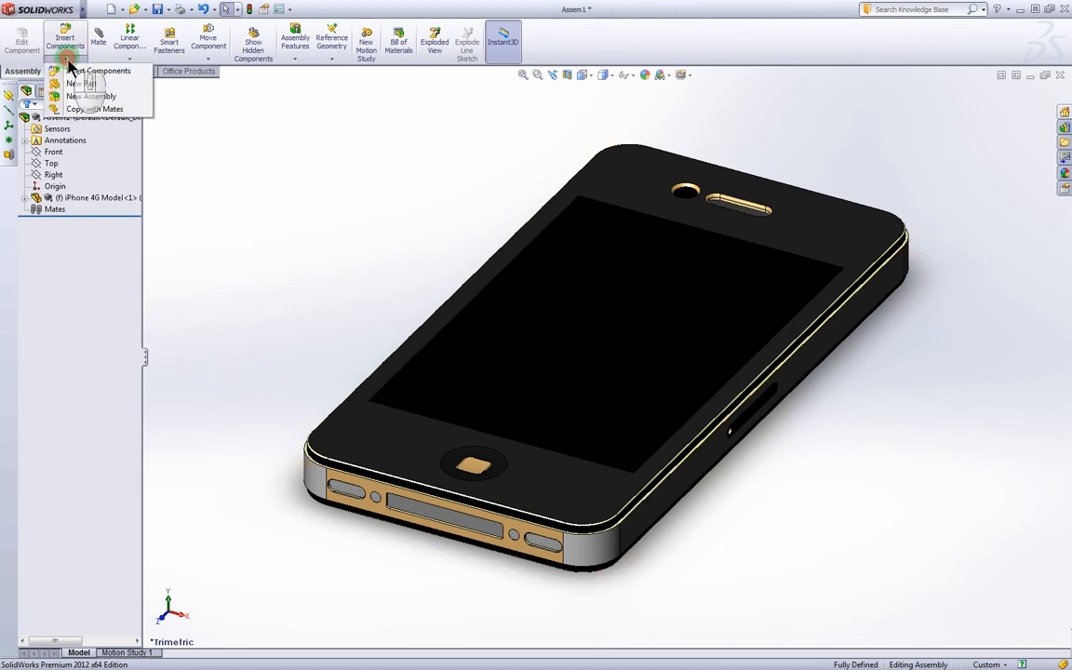
pyautogui.click(66, 59)
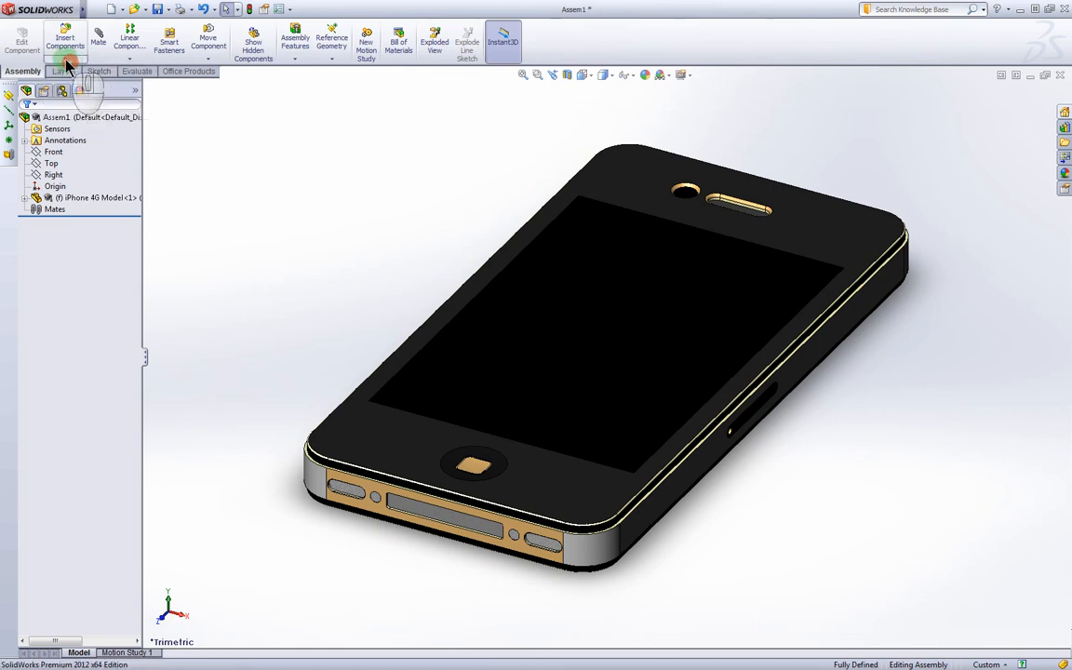
pyautogui.click(65, 59)
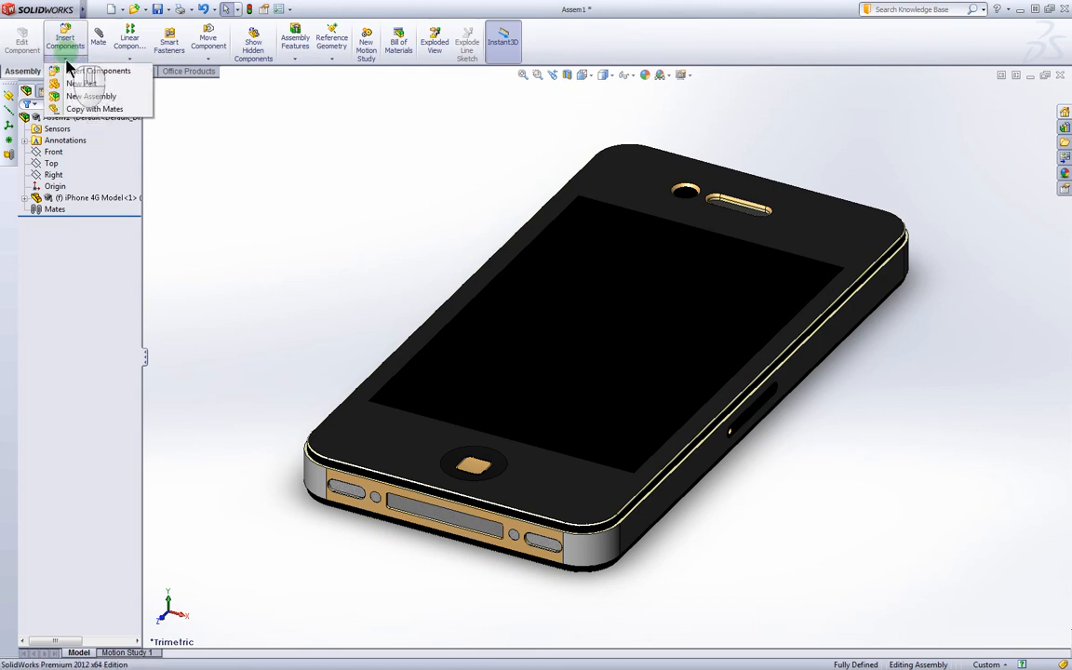
pyautogui.click(84, 89)
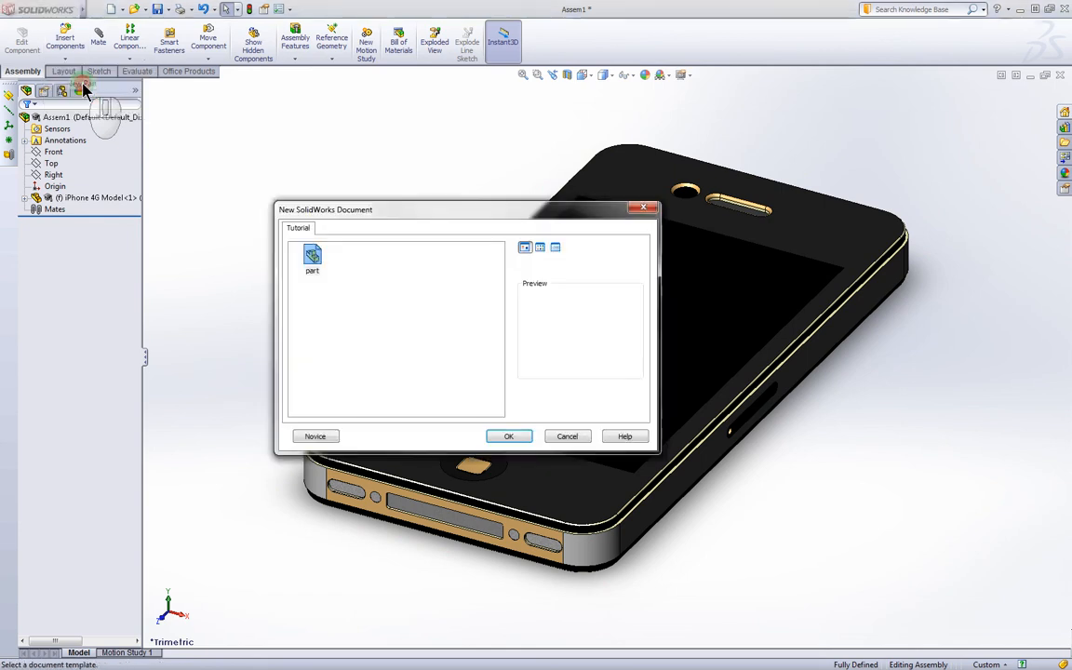
pyautogui.click(505, 437)
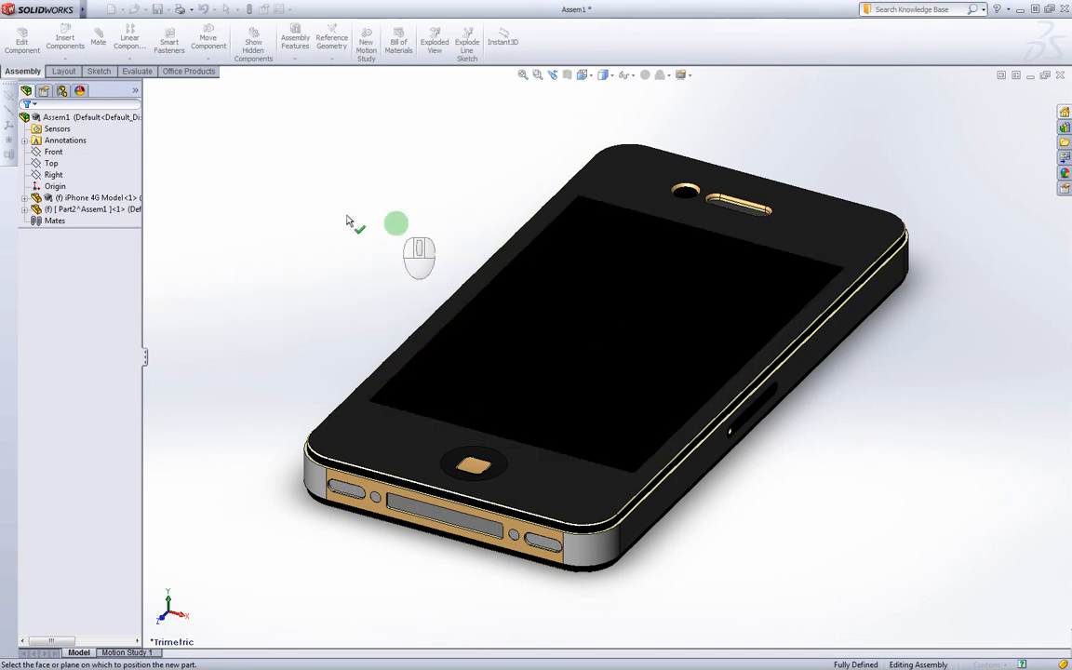
pyautogui.click(251, 228)
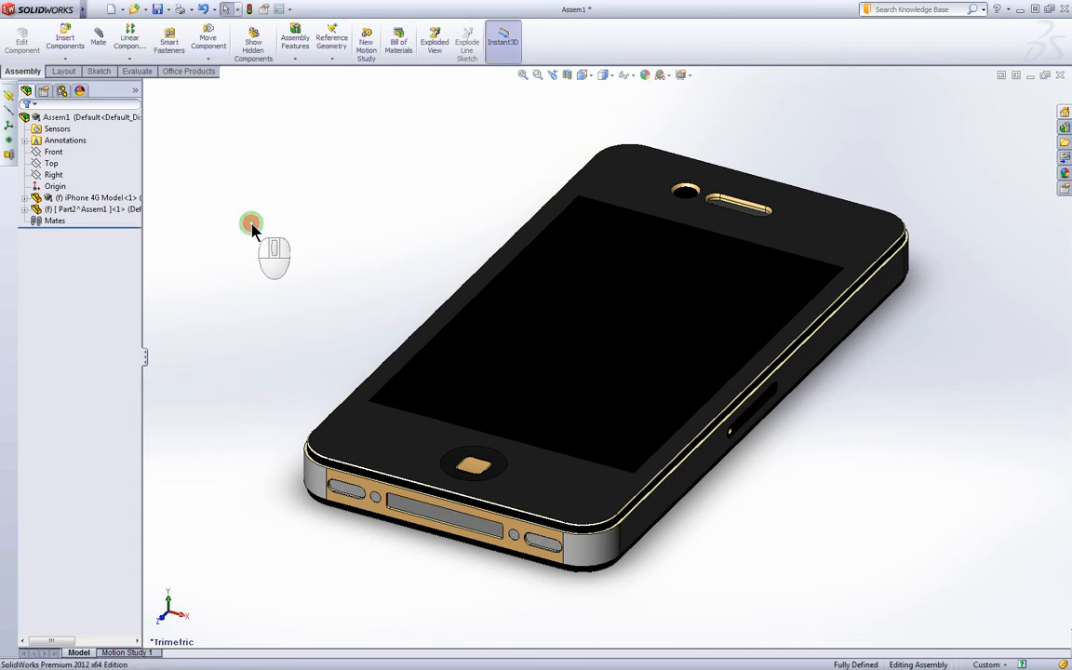
# Step: Rename the new empty part in the assembly tree as CASE
pyautogui.click(62, 208)
pyautogui.click(59, 210)
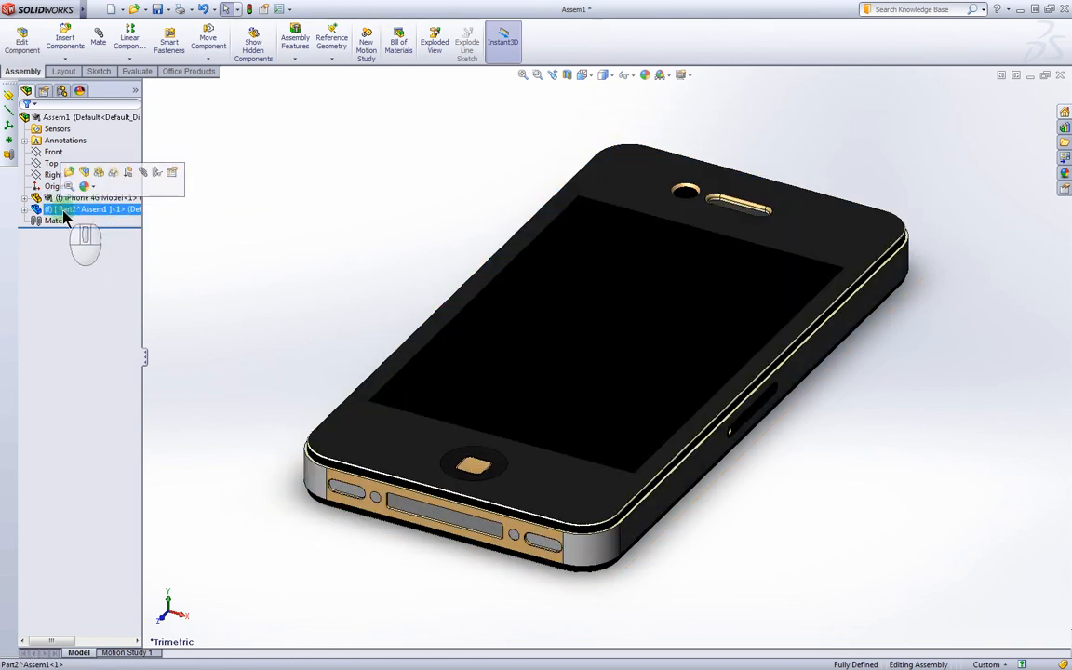
pyautogui.click(58, 210)
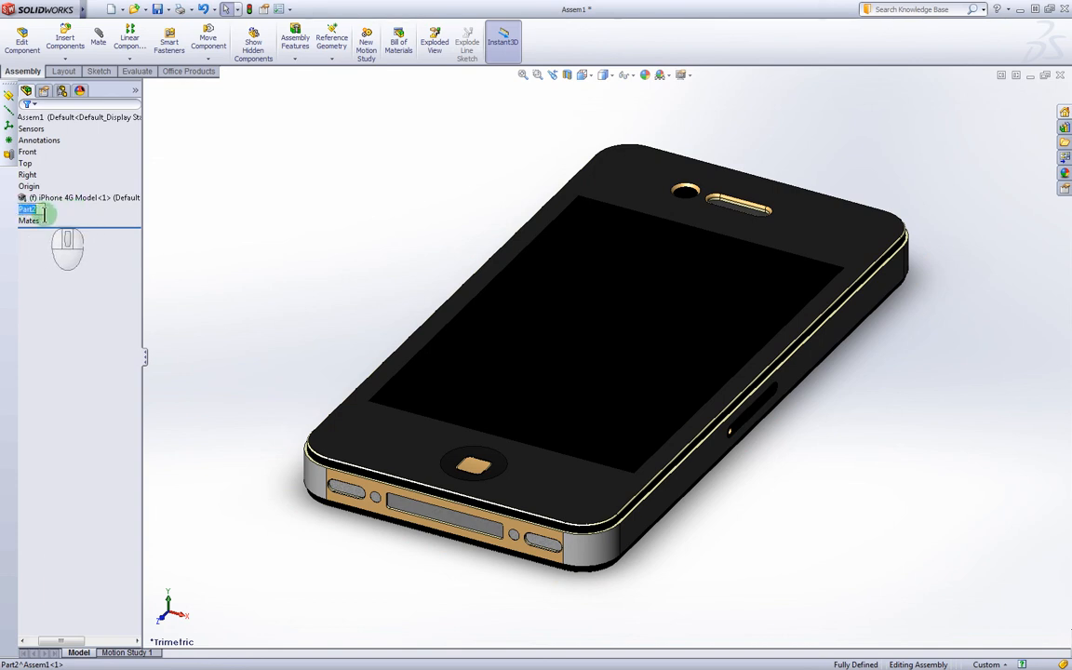
pyautogui.rightClick(78, 200)
pyautogui.rightClick(47, 210)
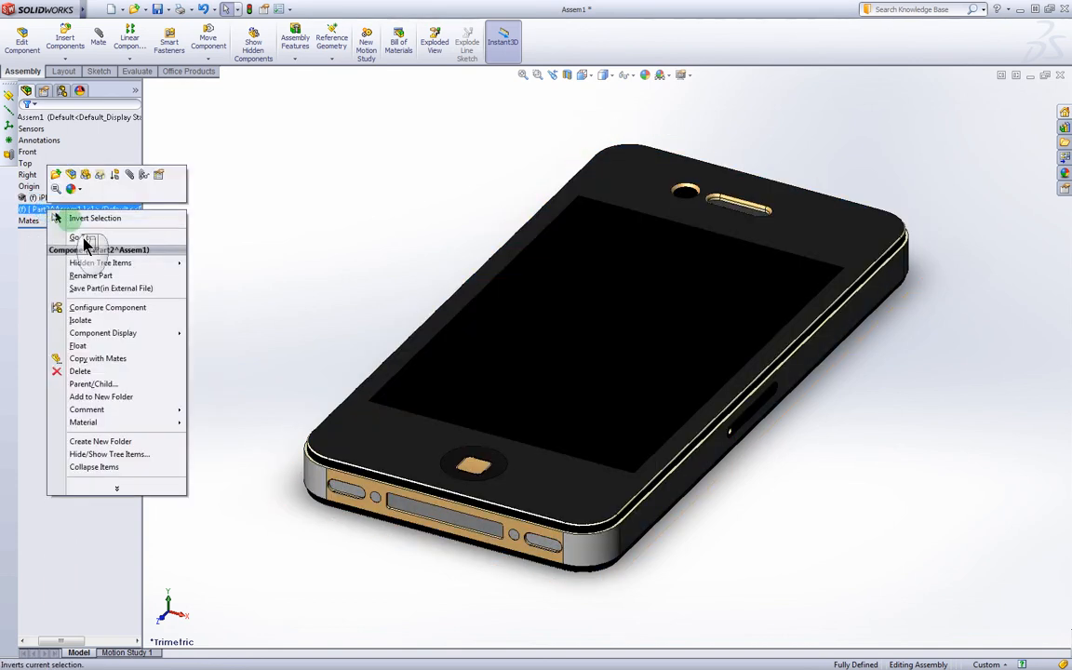
pyautogui.click(105, 275)
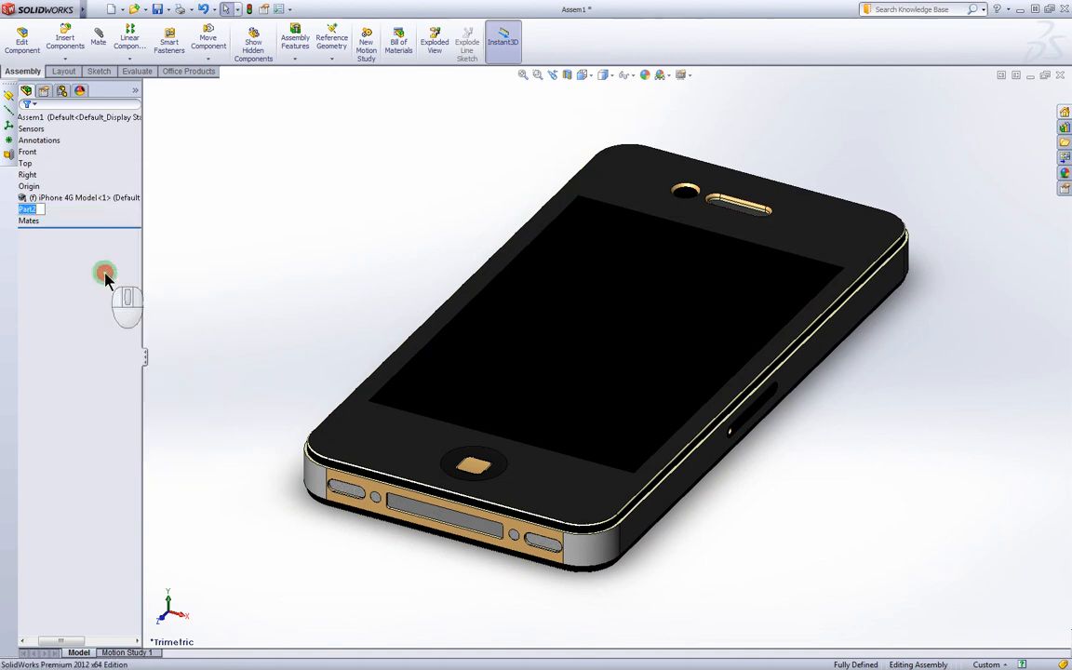
pyautogui.write('CAS')
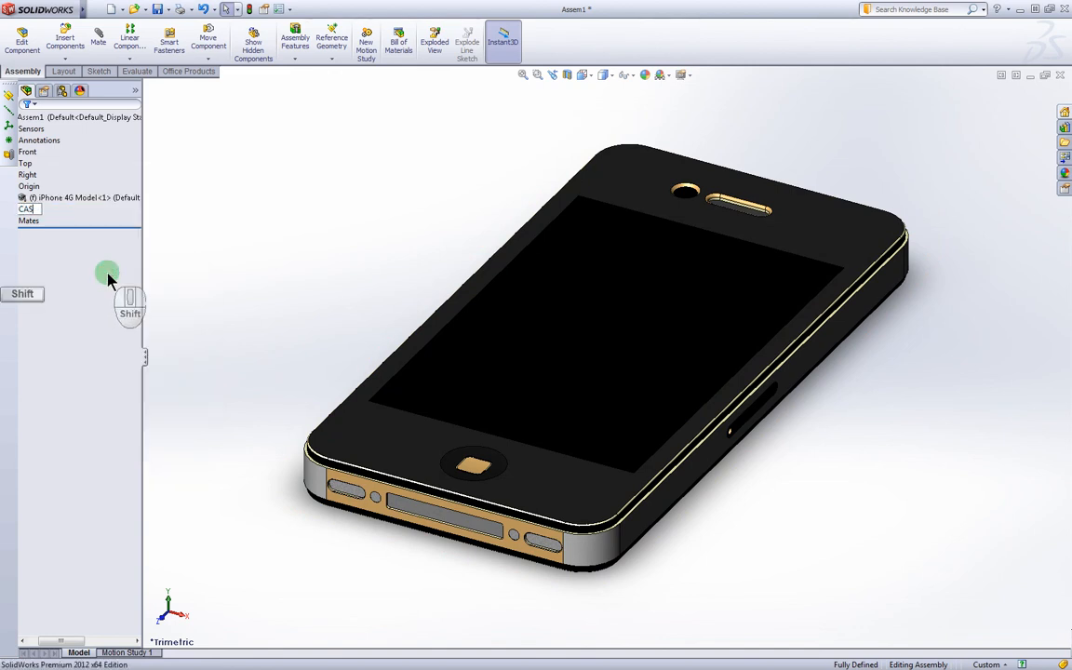
pyautogui.write('E')
pyautogui.press('Return')
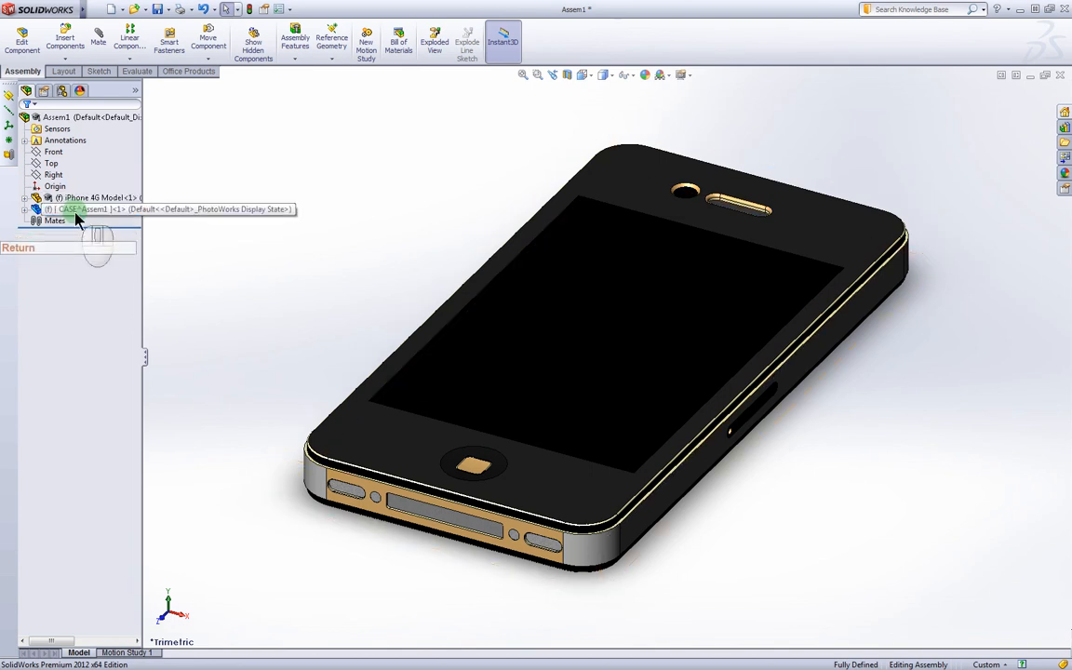
pyautogui.click(219, 207)
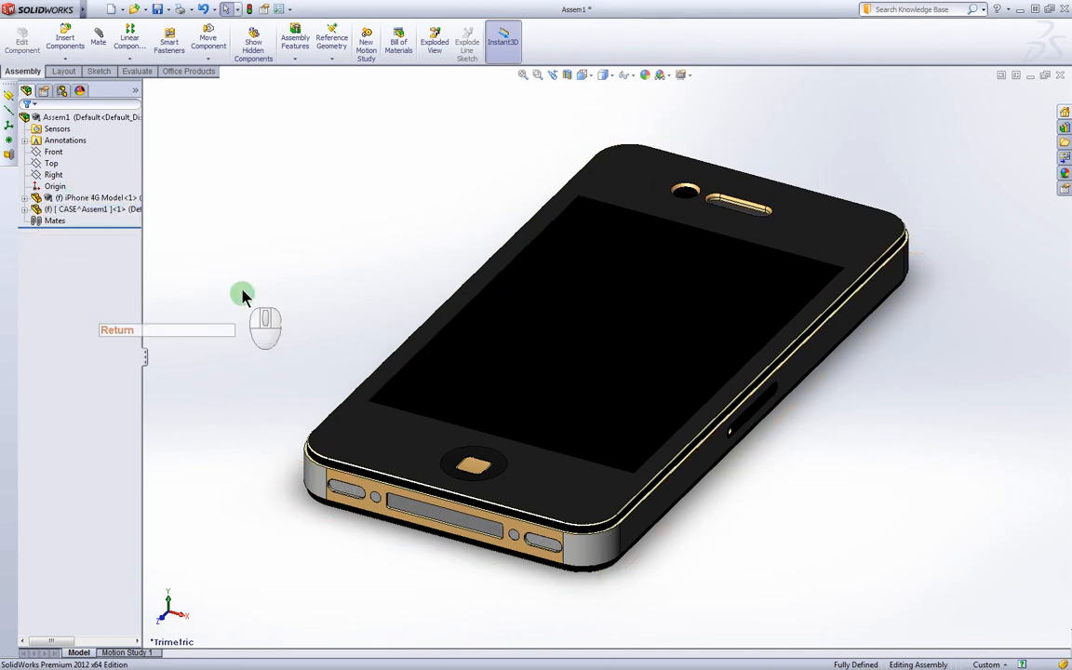
# Step: Save the assembly and all its modified documents to the Desktop as SmartphoneCase
pyautogui.click(156, 9)
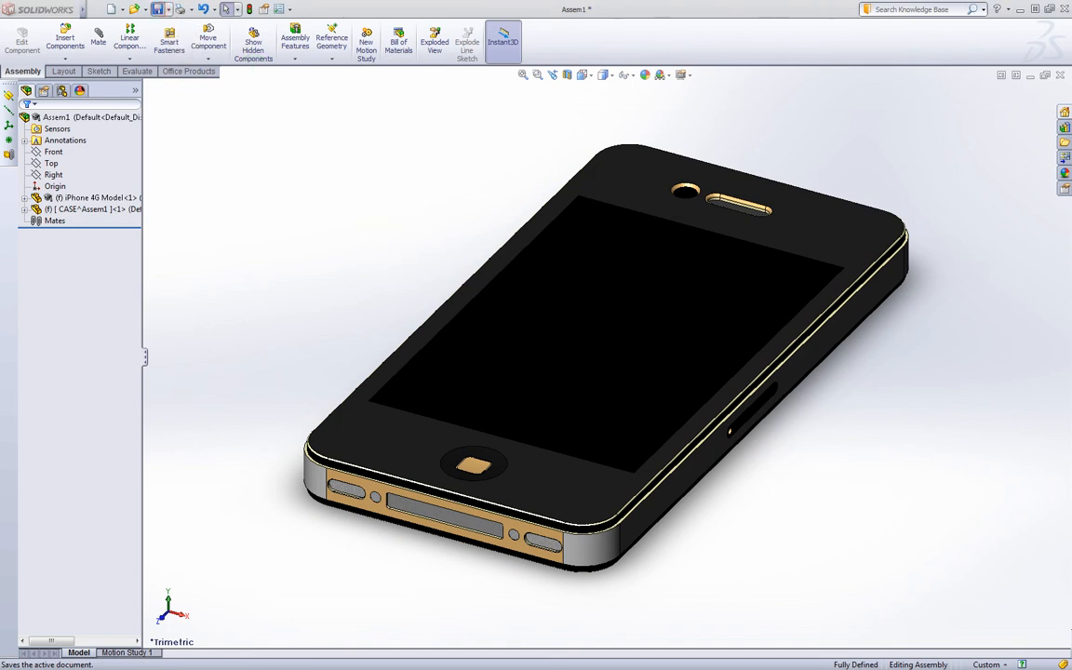
pyautogui.moveTo(930, 56); pyautogui.dragTo(393, 173)
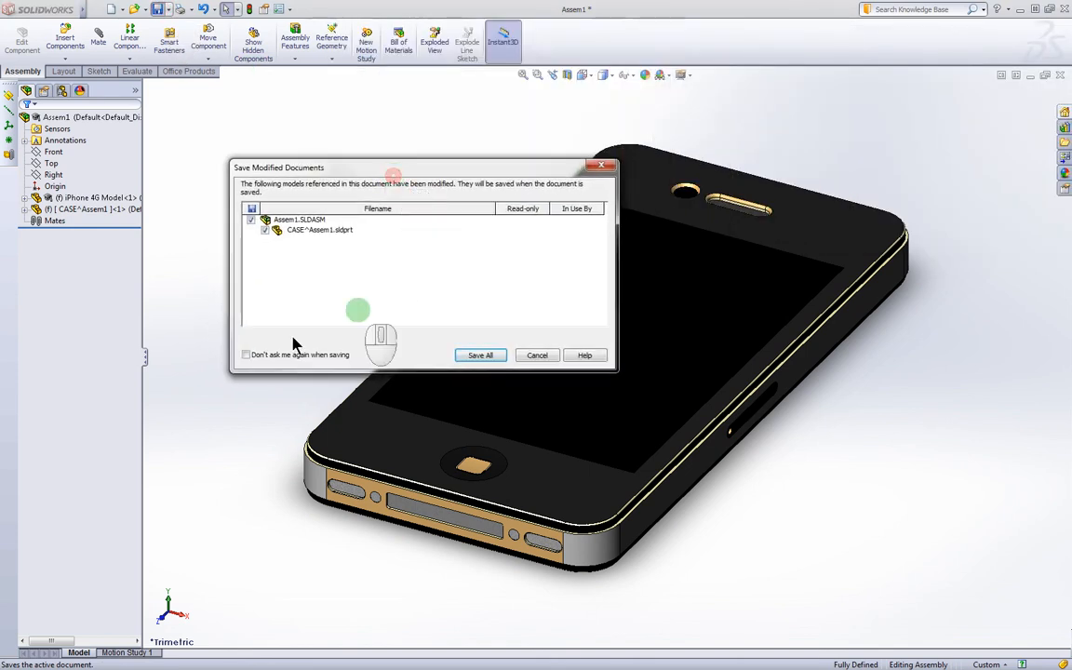
pyautogui.click(480, 354)
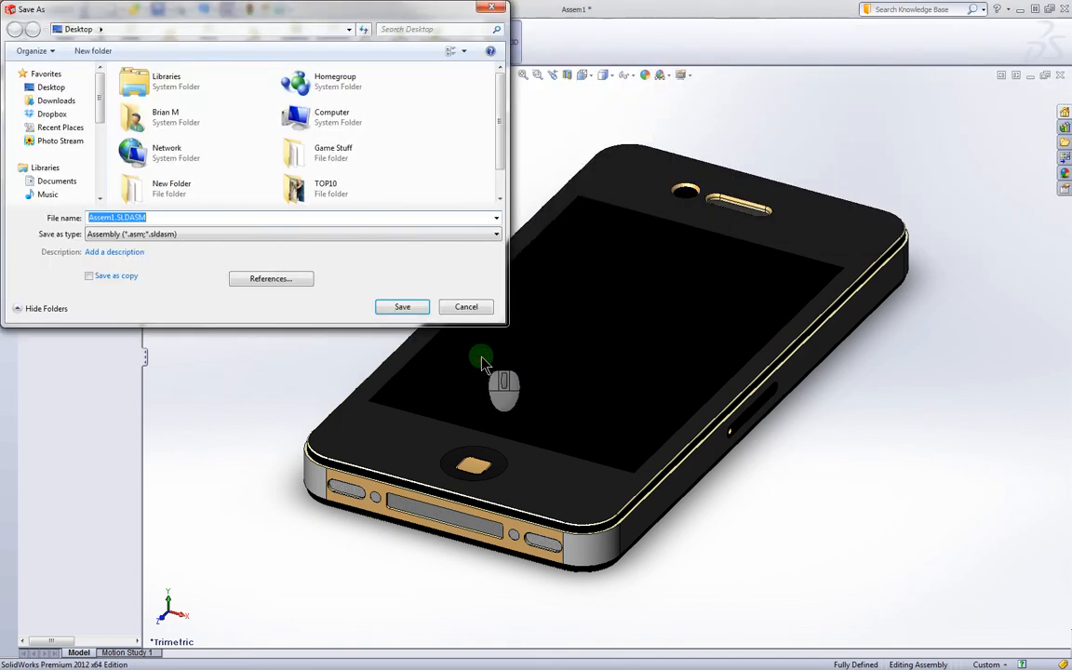
pyautogui.click(56, 87)
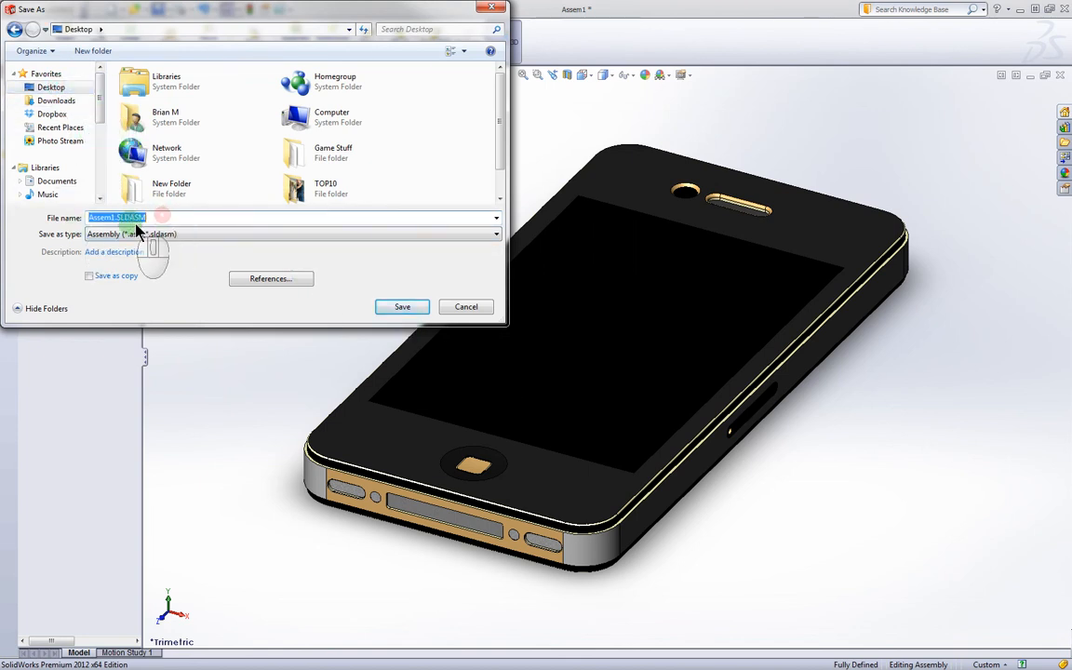
pyautogui.press('Tab')
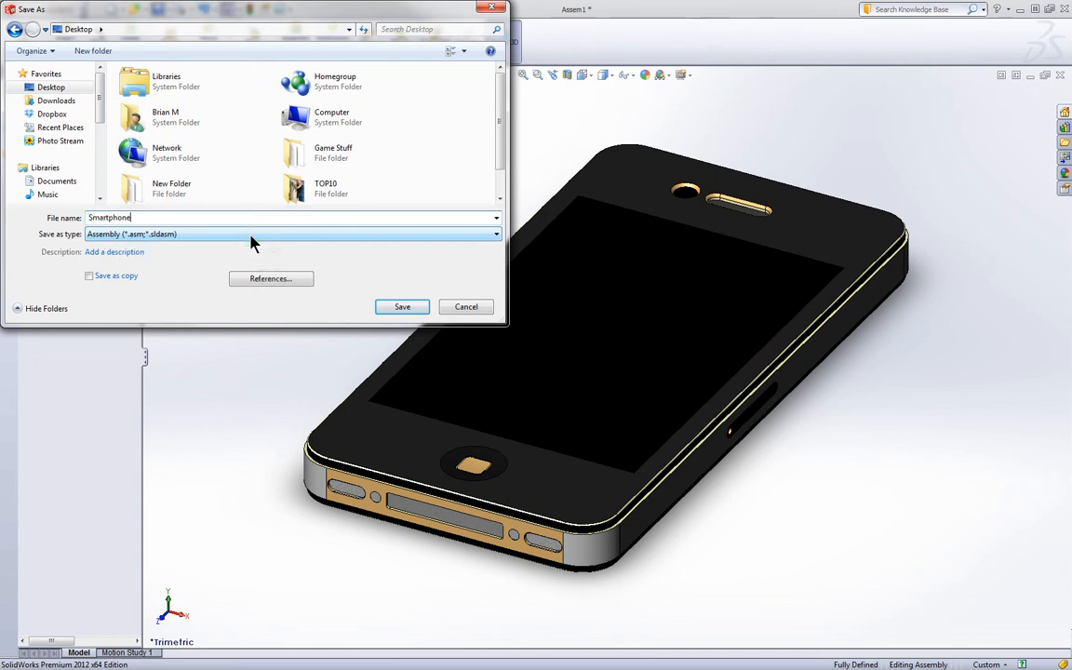
pyautogui.write('Case')
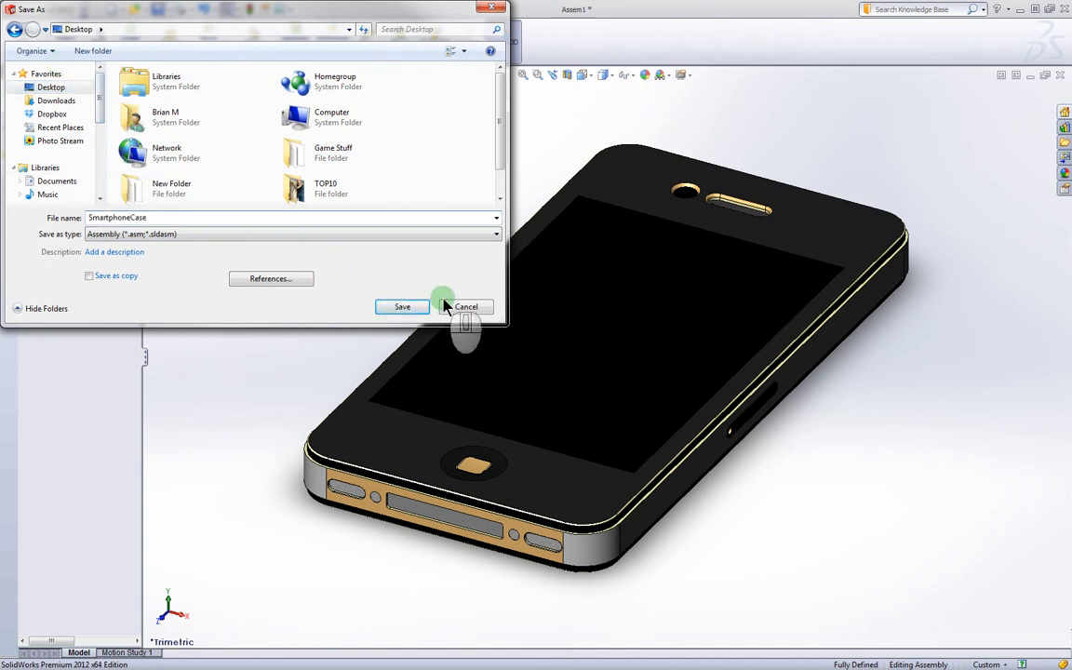
pyautogui.click(403, 307)
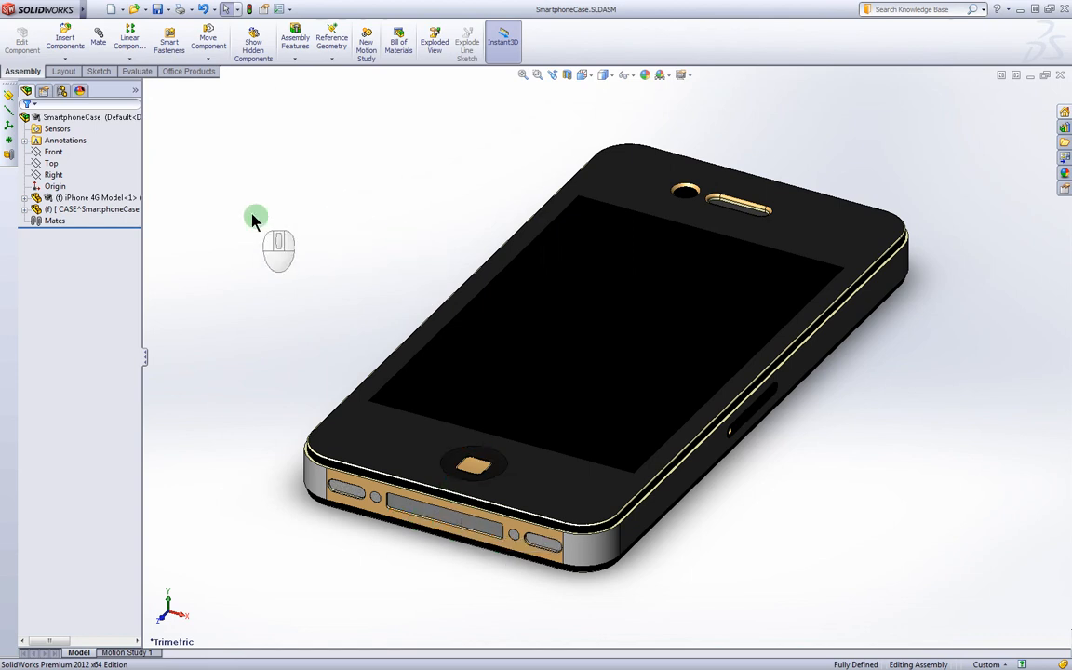
pyautogui.click(158, 9)
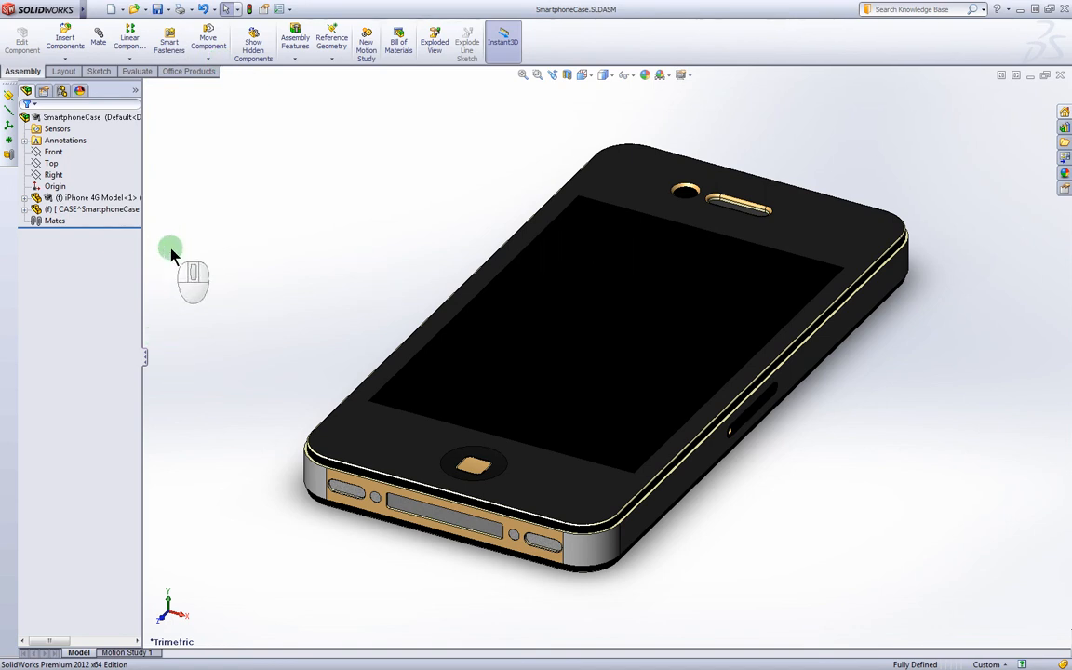
# Step: Open the CASE part for in-context editing within the SmartphoneCase assembly
pyautogui.click(64, 211)
pyautogui.click(76, 198)
pyautogui.keyDown('ctrl'); pyautogui.click(73, 210); pyautogui.keyUp('ctrl')
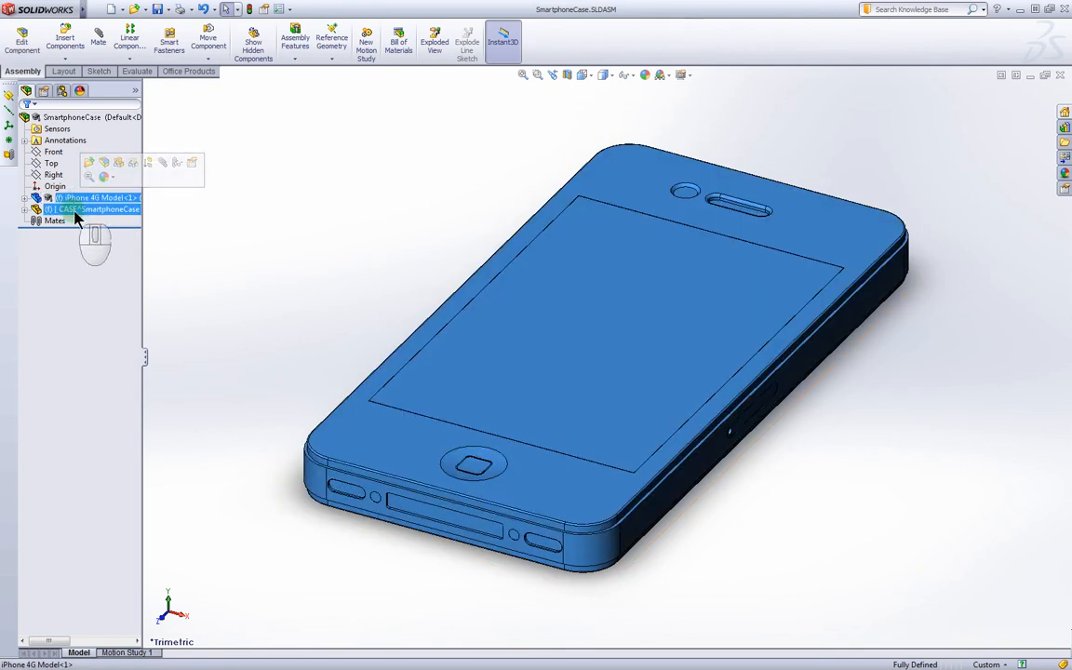
pyautogui.click(74, 211)
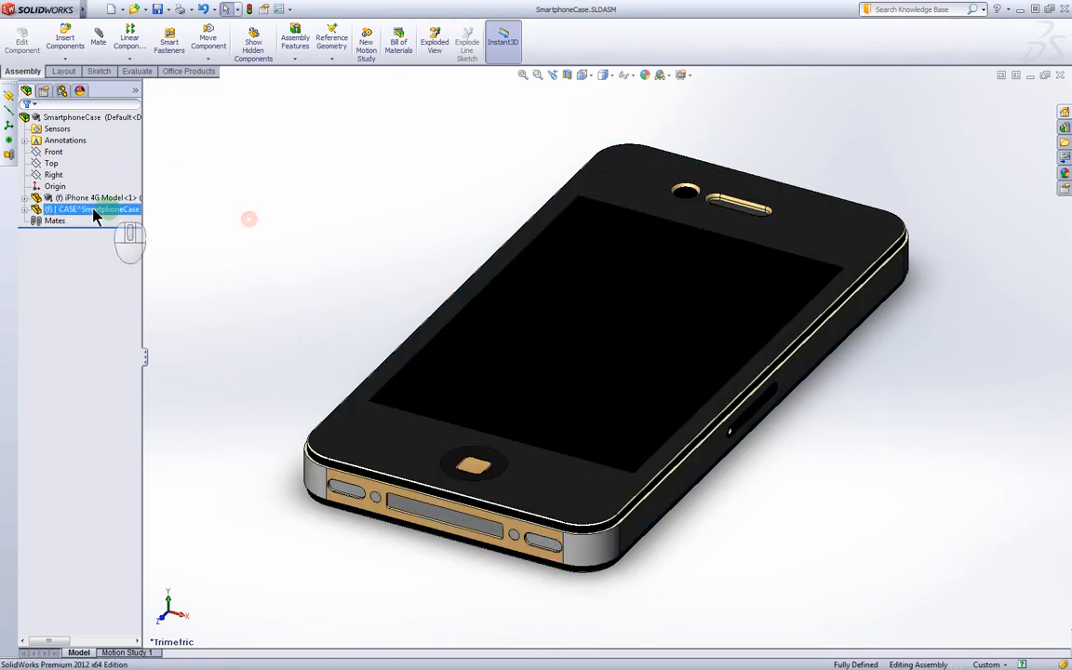
pyautogui.click(366, 249)
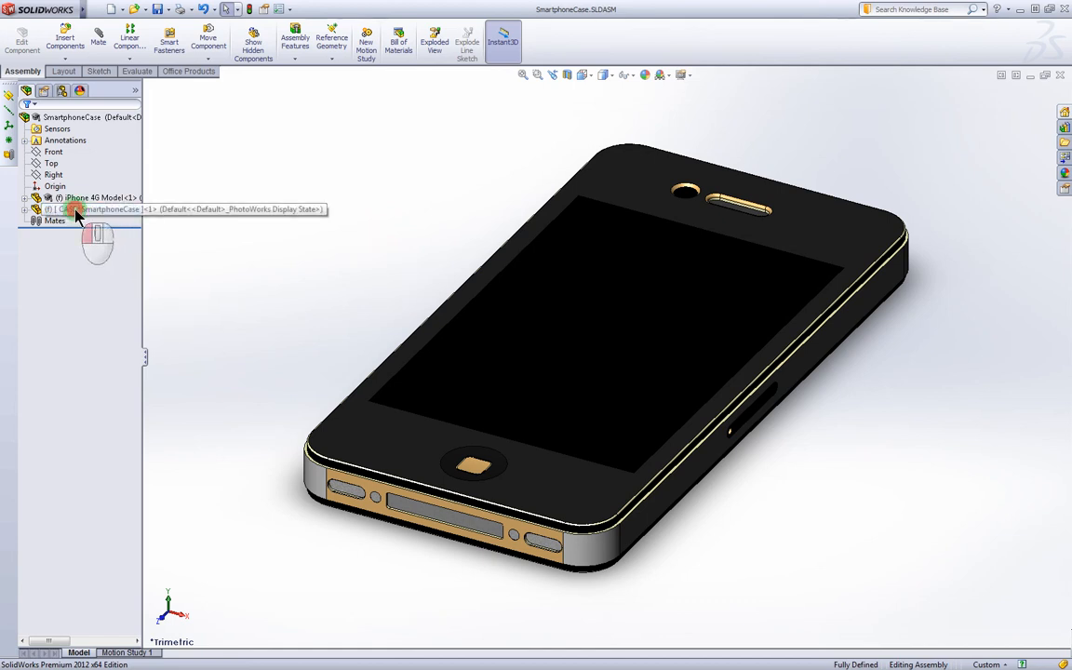
pyautogui.moveTo(72, 209); pyautogui.dragTo(41, 212)
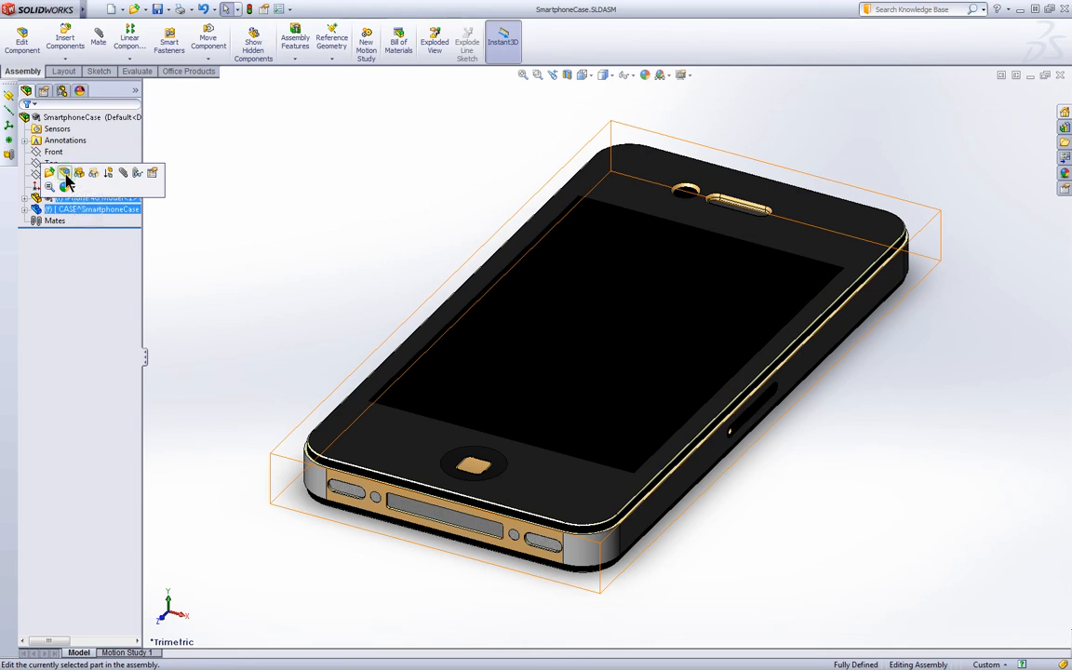
pyautogui.click(64, 174)
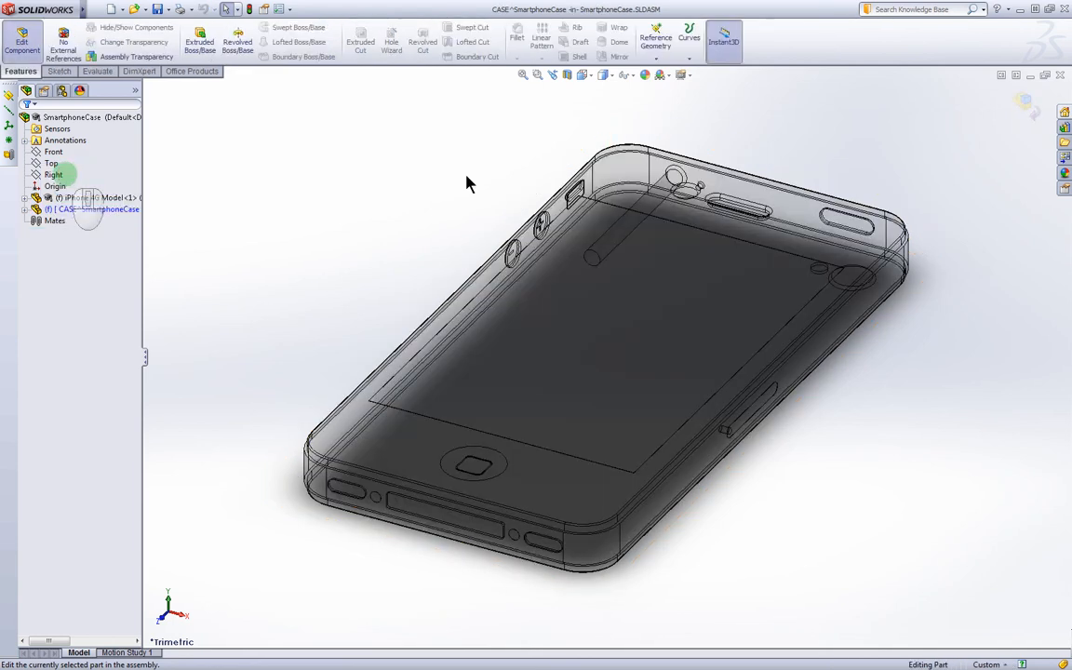
pyautogui.moveTo(771, 448)
pyautogui.mouseDown(button='middle')
pyautogui.moveTo(791, 356)
pyautogui.moveTo(770, 431)
pyautogui.moveTo(755, 433)
pyautogui.mouseUp(button='middle')
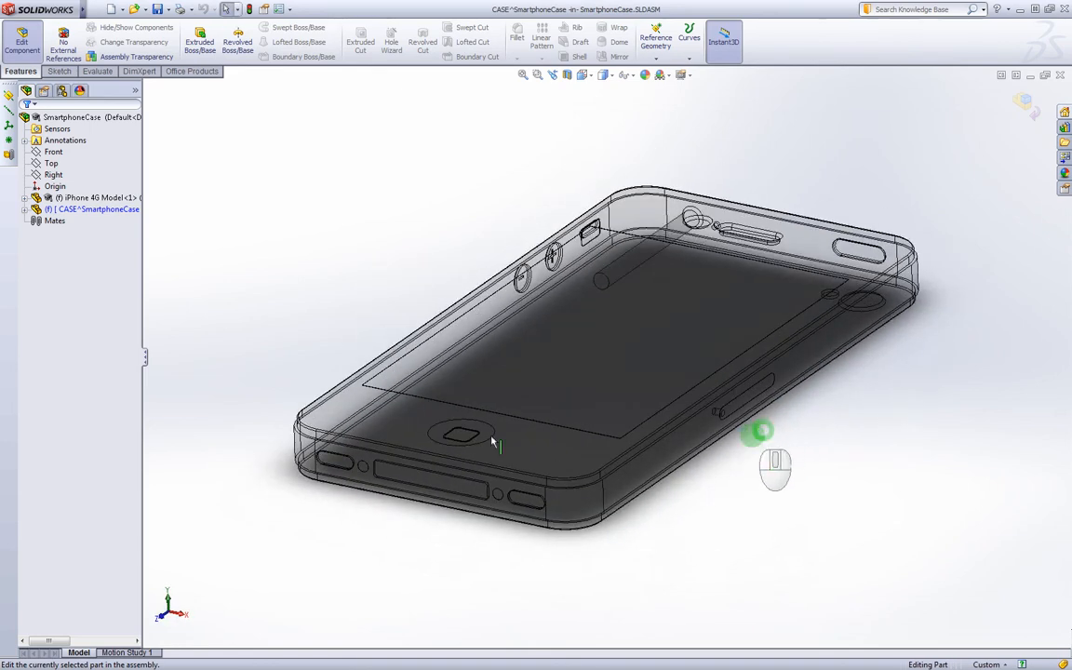
# Step: Expand the CASE part in the tree and check the position of its Right plane
pyautogui.click(25, 210)
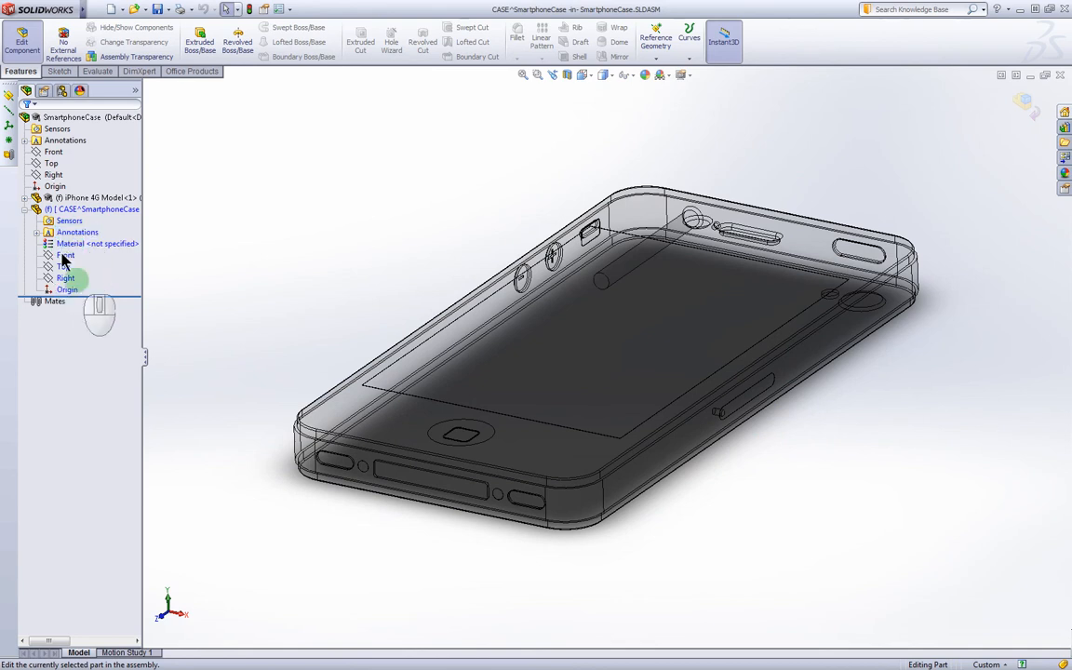
pyautogui.click(25, 209)
pyautogui.click(25, 209)
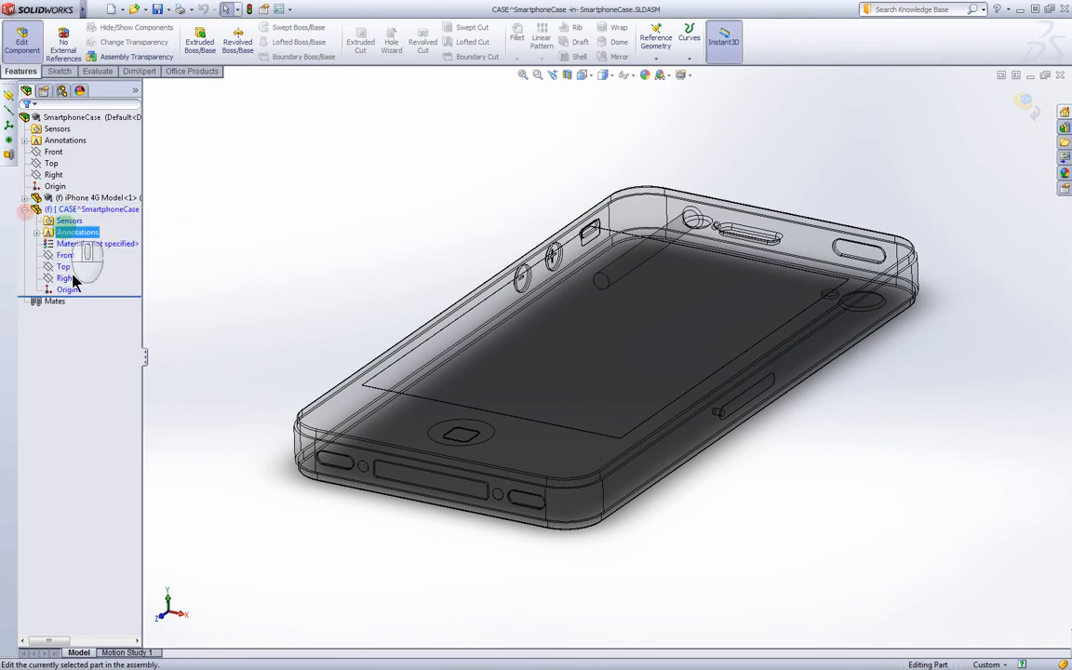
pyautogui.click(64, 278)
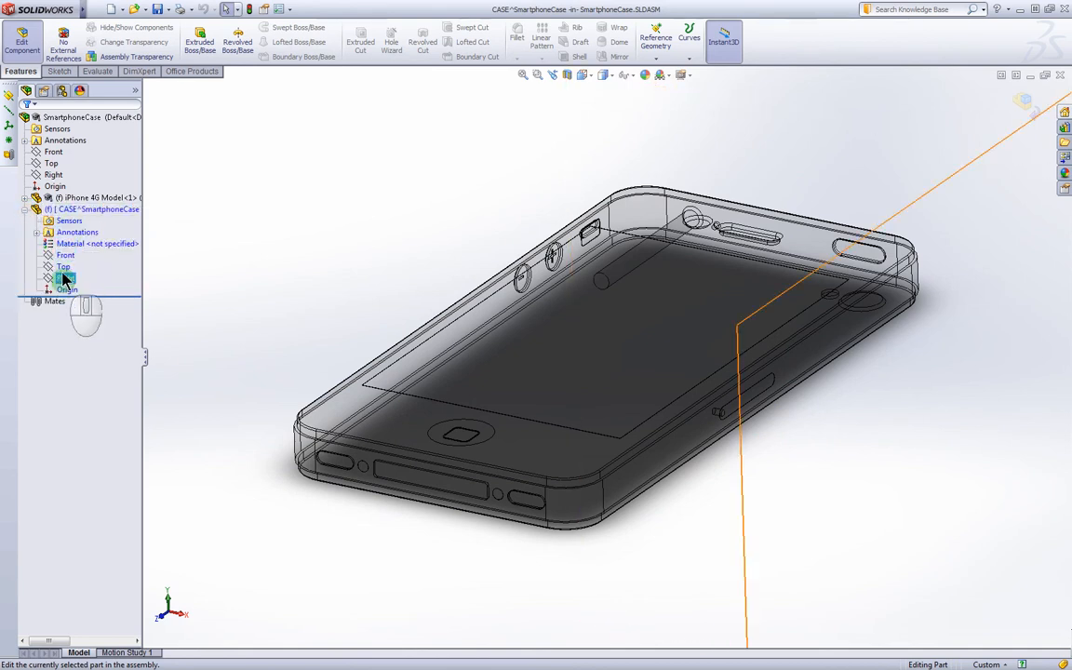
pyautogui.click(302, 226)
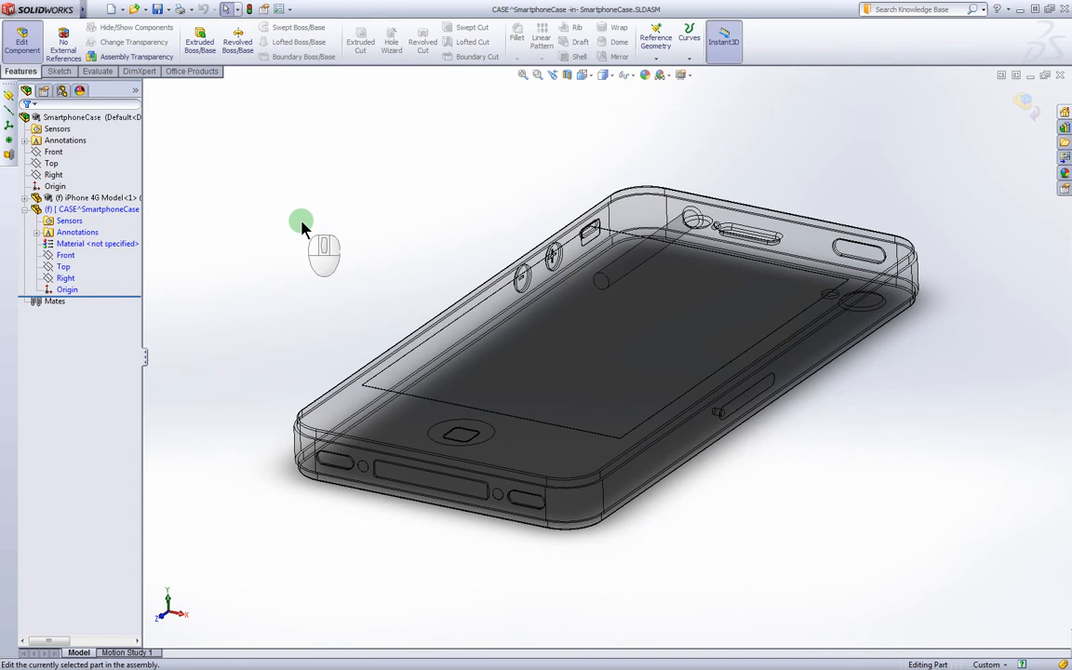
# Step: Examine the transparent phone around the CASE part, looking at its bottom ports, end face and side edge
pyautogui.moveTo(726, 355); pyautogui.dragTo(815, 379, button='middle')
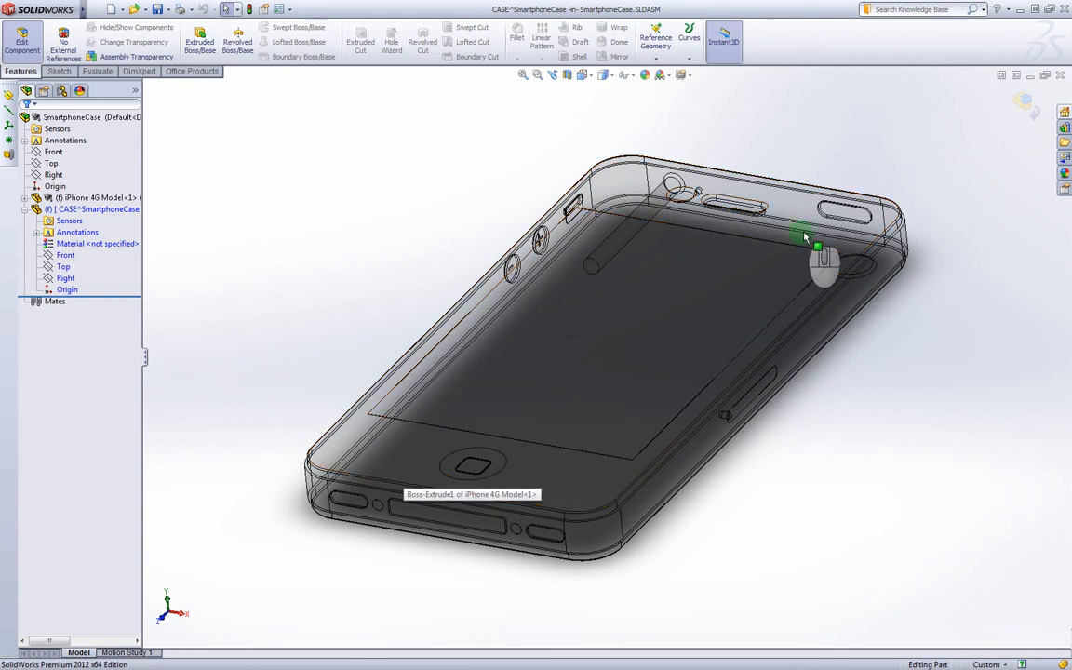
pyautogui.moveTo(438, 551); pyautogui.dragTo(433, 523, button='middle')
pyautogui.scroll(-5, 448, 421)
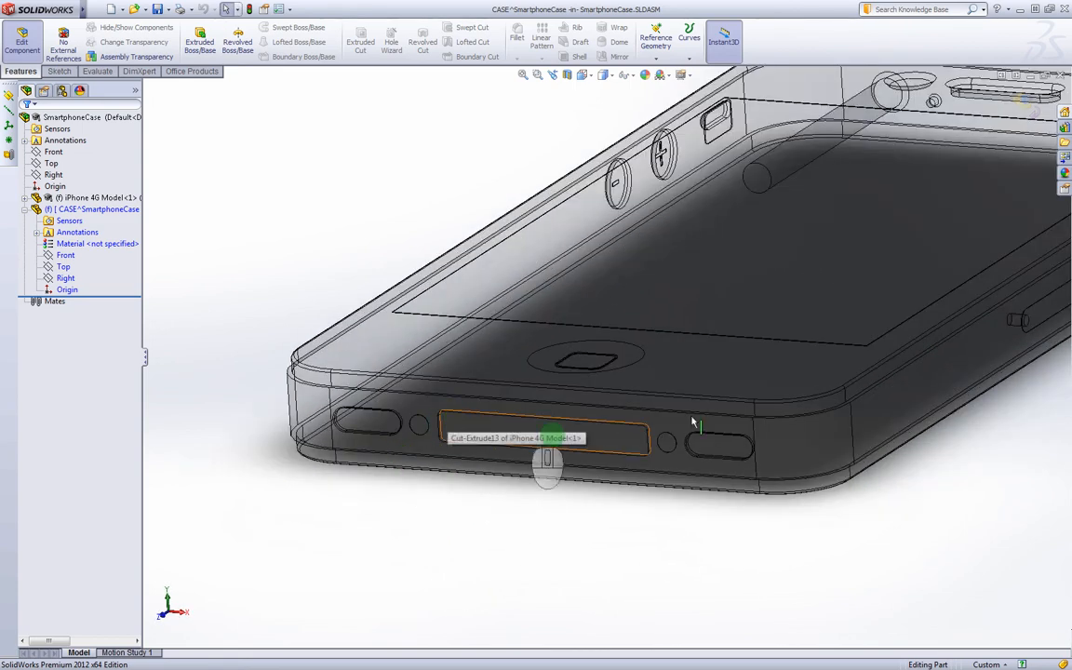
pyautogui.scroll(5, 595, 456)
pyautogui.moveTo(641, 471); pyautogui.dragTo(677, 422, button='middle')
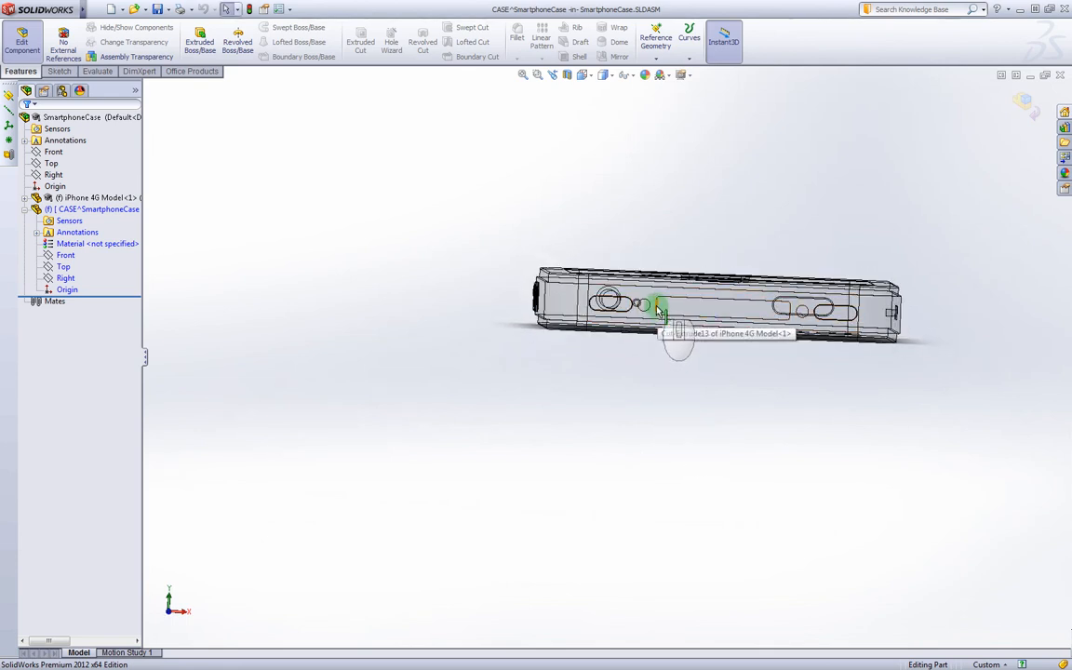
pyautogui.moveTo(739, 349); pyautogui.dragTo(568, 298, button='middle')
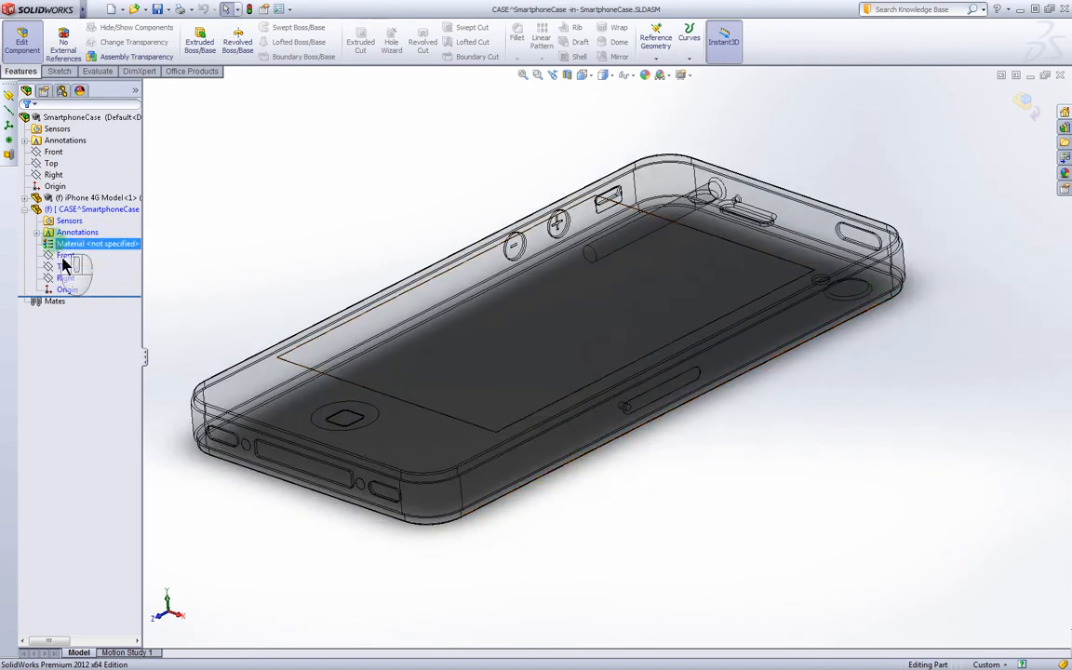
# Step: Create a reference plane parallel to the CASE part's Top plane, passing through the midpoint of the dock connector opening's short side edge
pyautogui.click(63, 267)
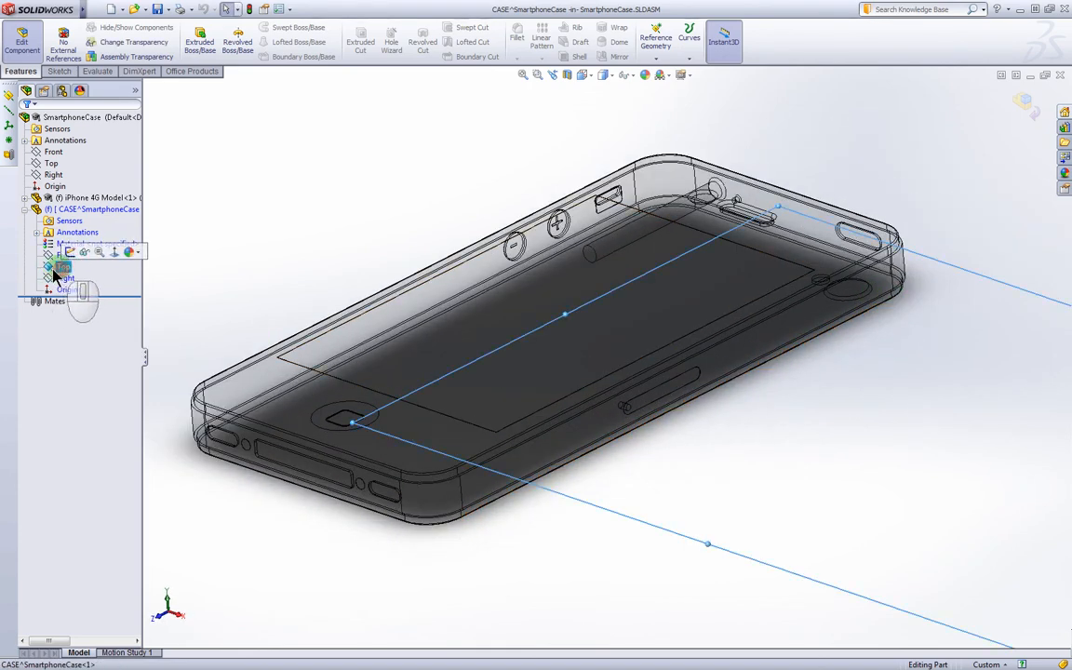
pyautogui.click(300, 226)
pyautogui.click(64, 266)
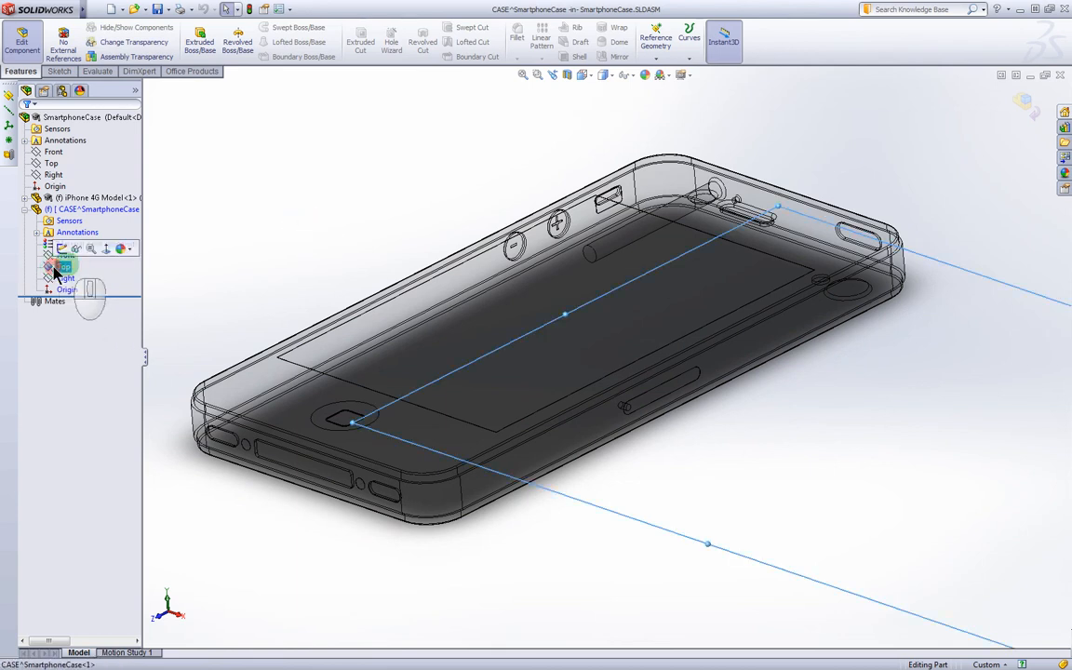
pyautogui.click(294, 234)
pyautogui.click(51, 267)
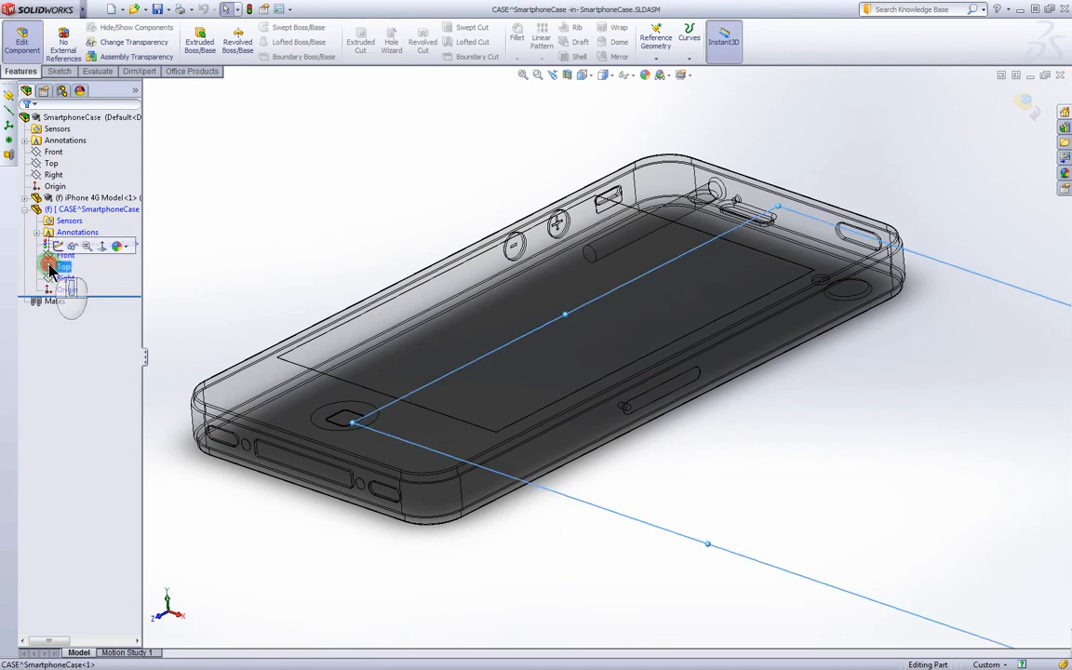
pyautogui.click(656, 54)
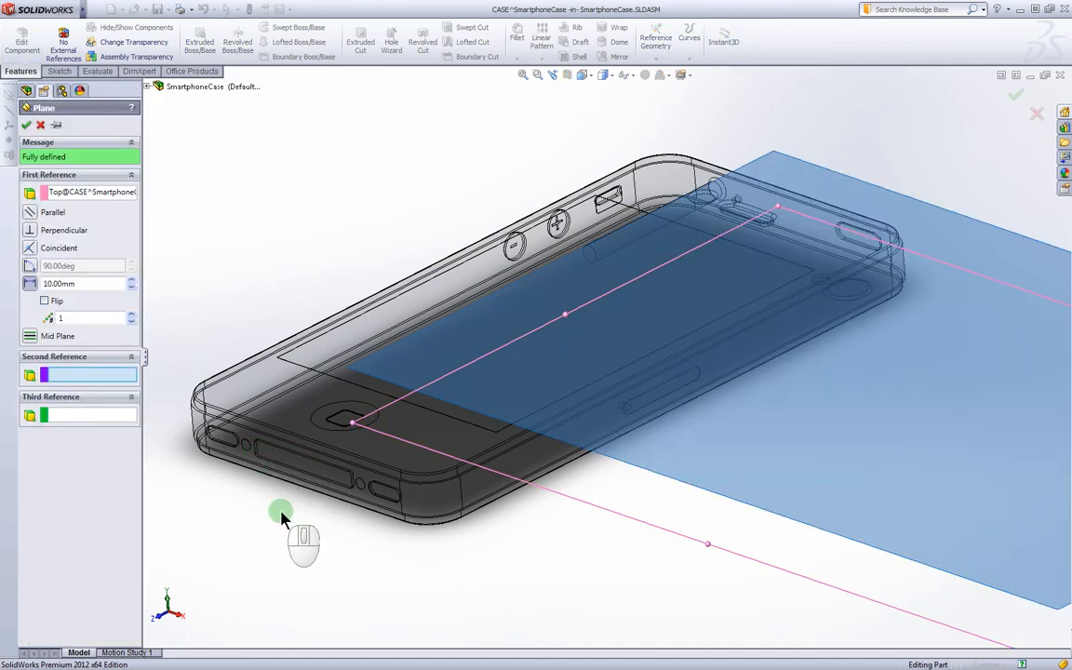
pyautogui.scroll(-8, 299, 491)
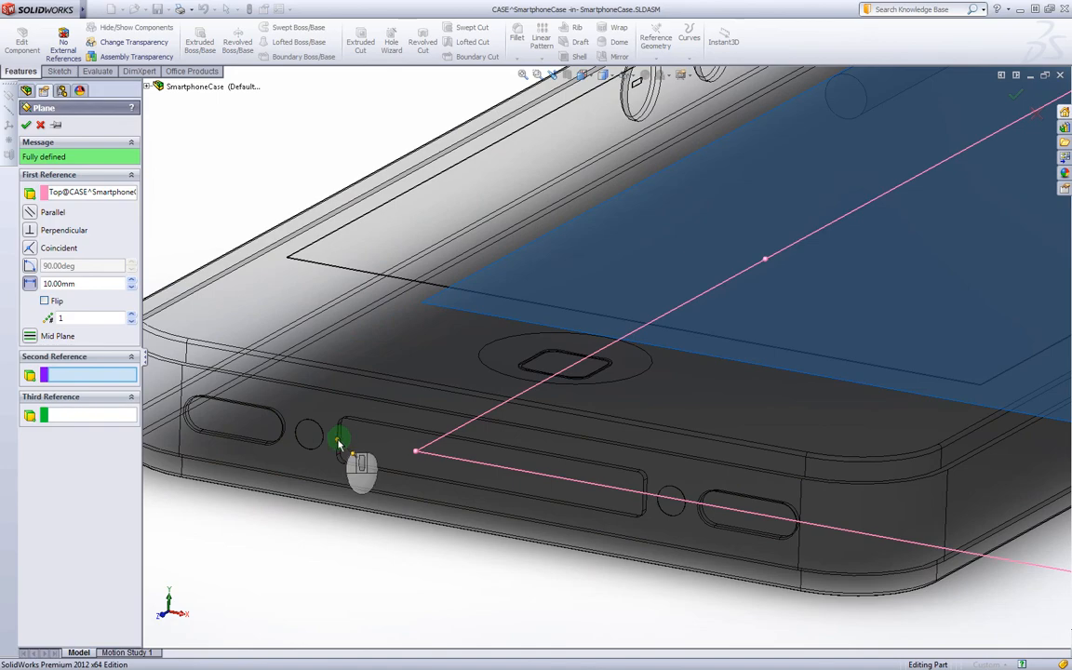
pyautogui.moveTo(338, 445); pyautogui.dragTo(438, 456, button='middle')
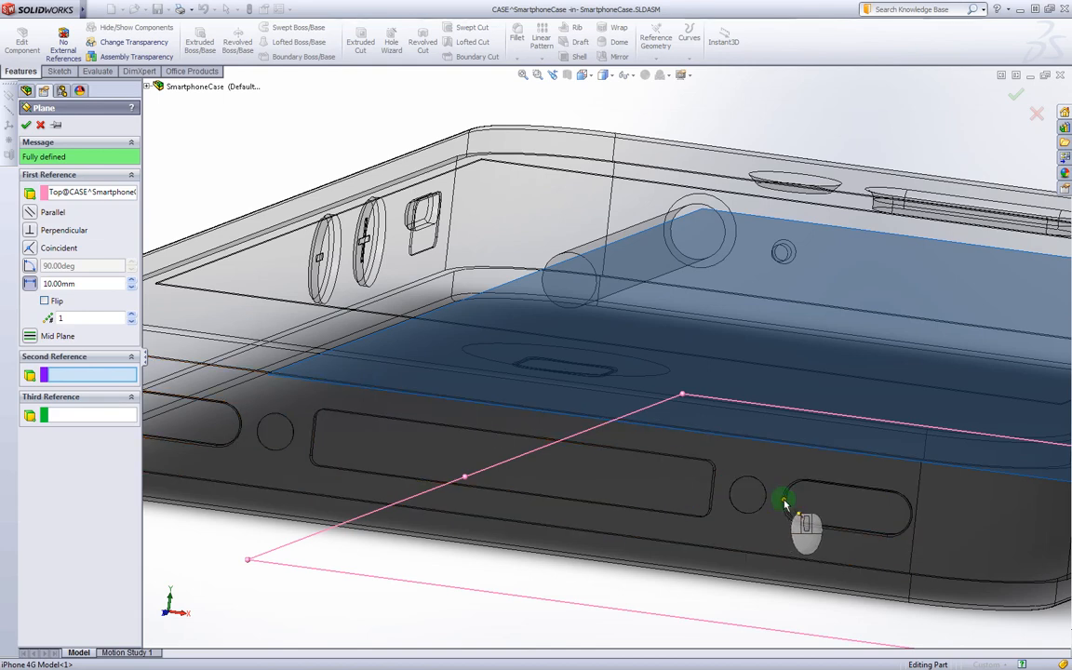
pyautogui.click(710, 492)
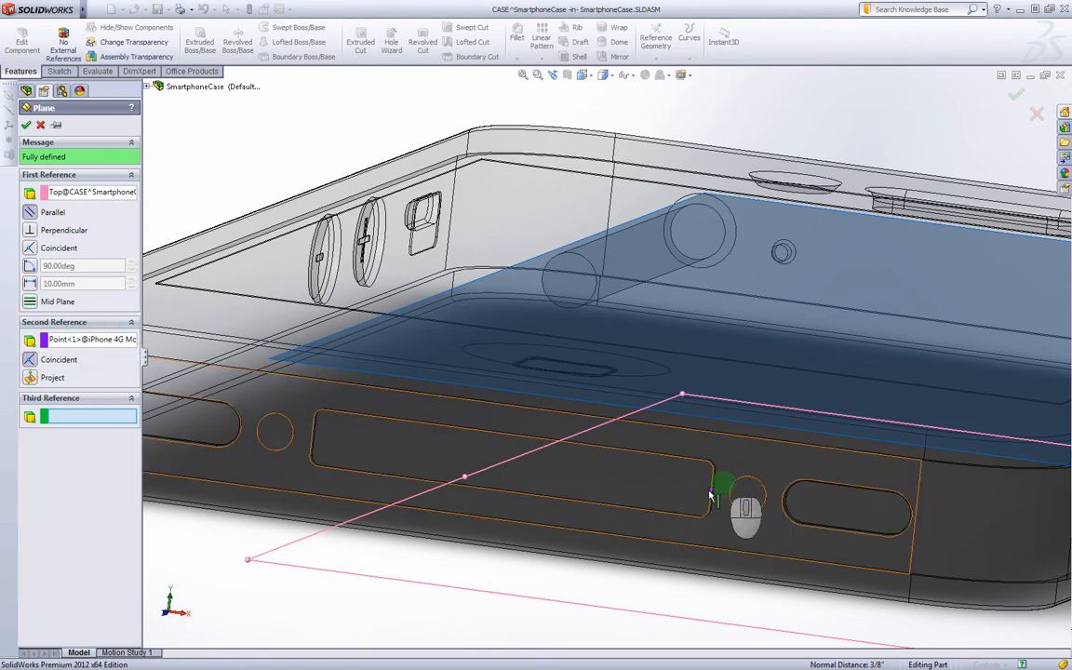
pyautogui.click(27, 124)
# Step: In the front view, extend the new reference plane's border outward past the phone side that carries the volume buttons
pyautogui.scroll(5, 571, 503)
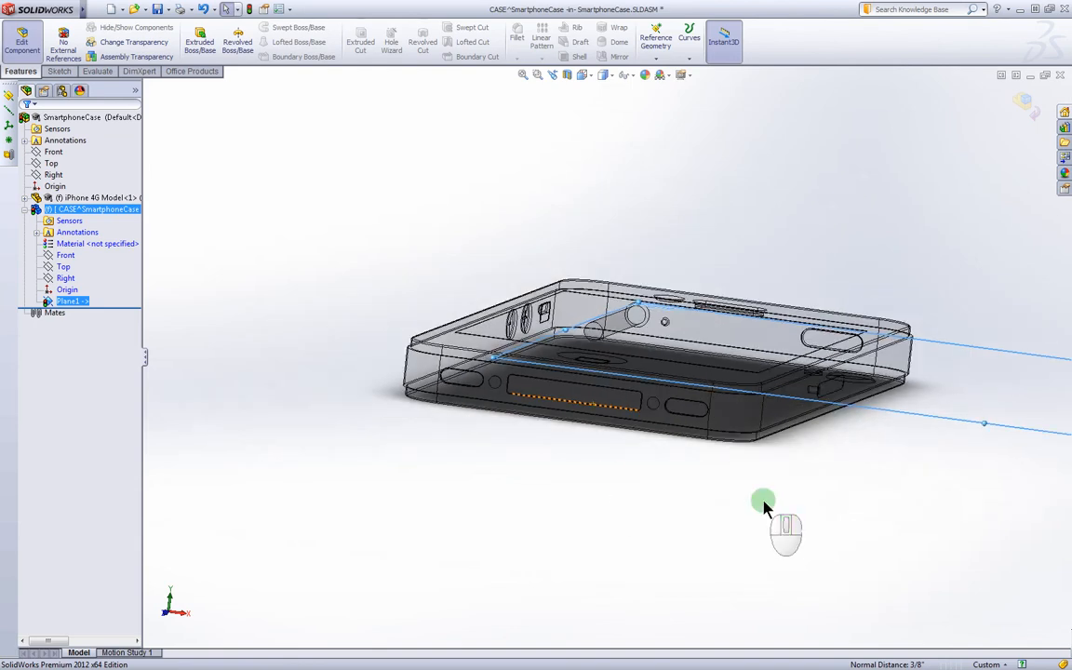
pyautogui.moveTo(766, 503); pyautogui.dragTo(775, 479, button='middle')
pyautogui.click(581, 77)
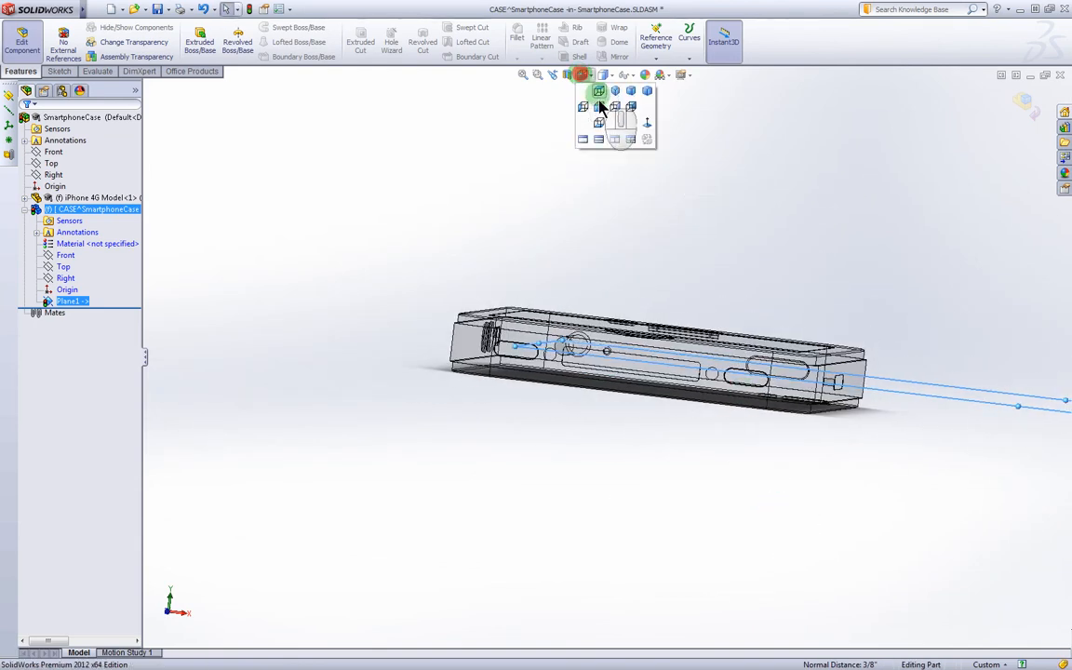
pyautogui.click(599, 101)
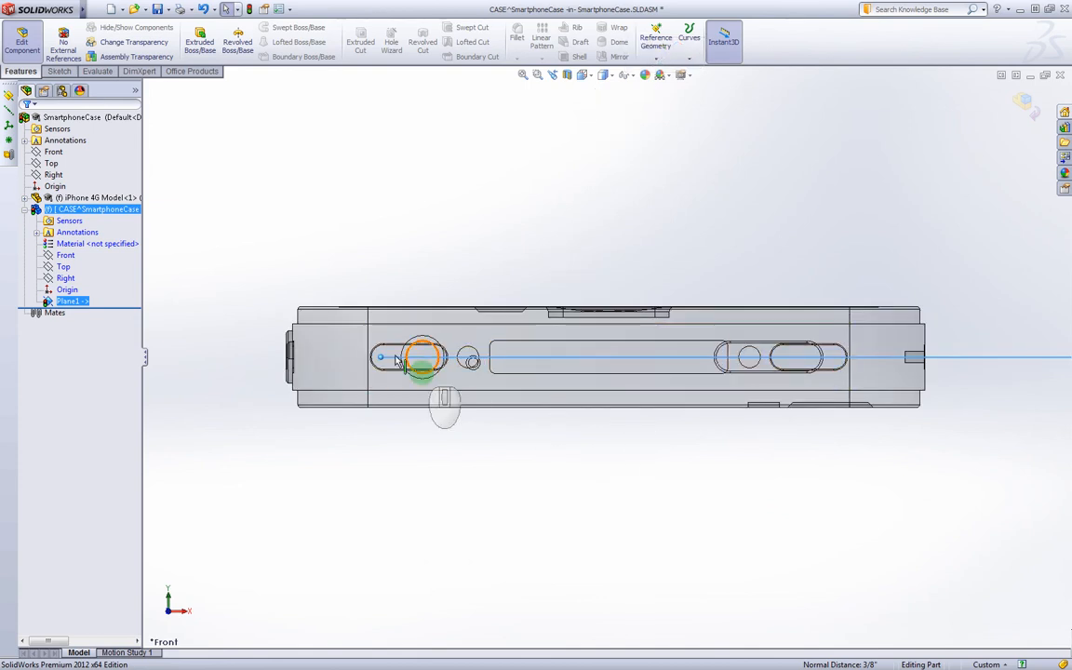
pyautogui.click(380, 358)
pyautogui.moveTo(379, 358); pyautogui.dragTo(157, 358)
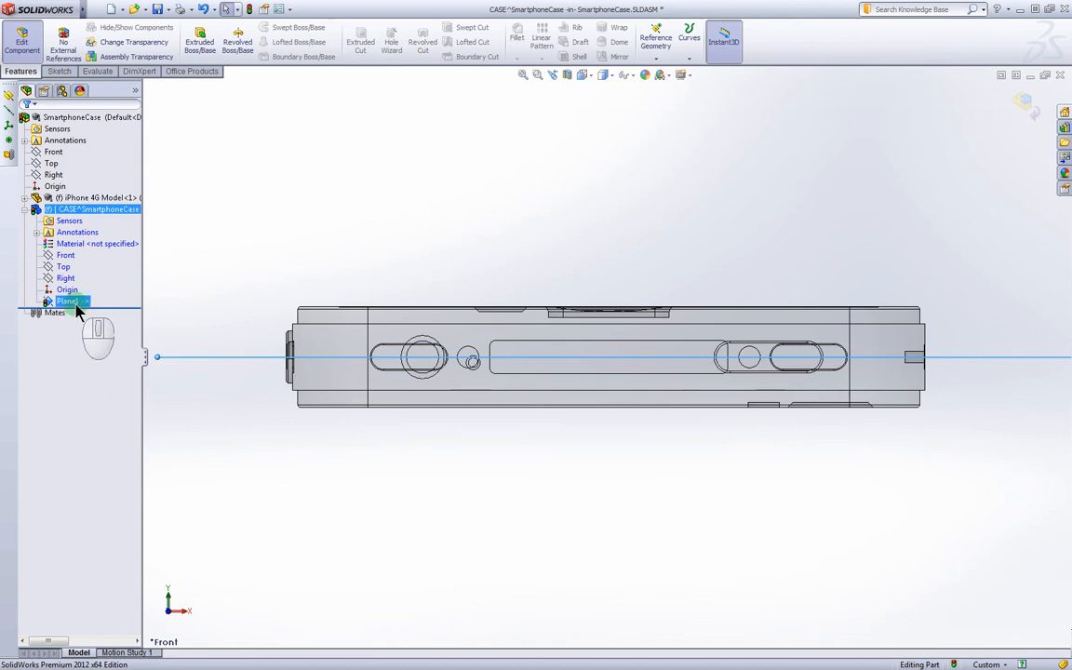
# Step: Switch to the top view and open a sketch on the new reference plane of the CASE part
pyautogui.click(584, 76)
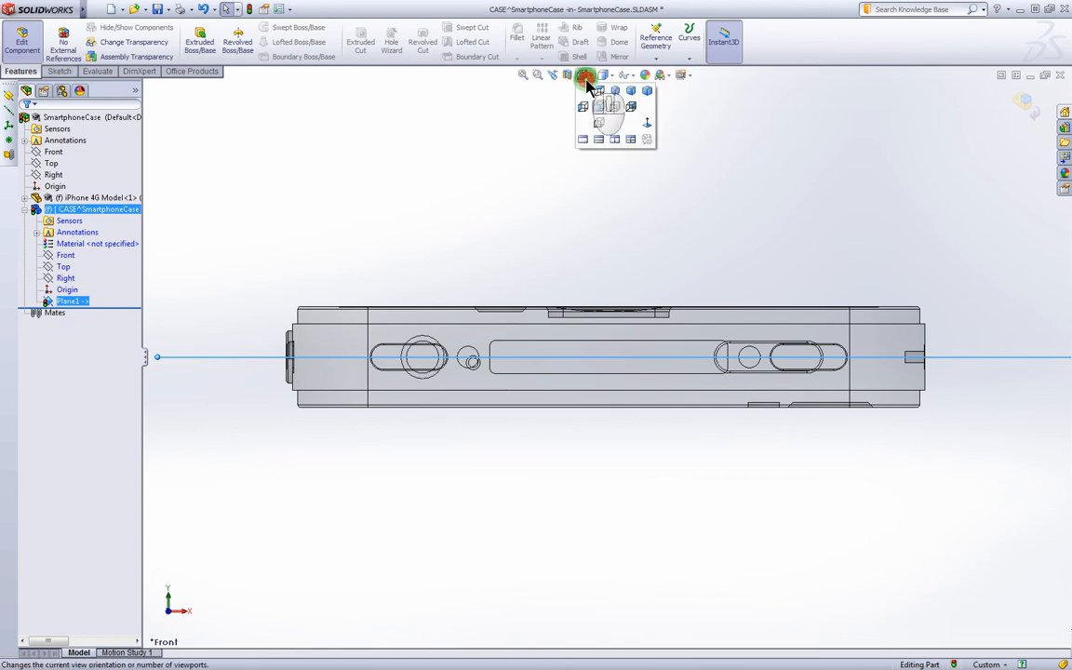
pyautogui.click(596, 93)
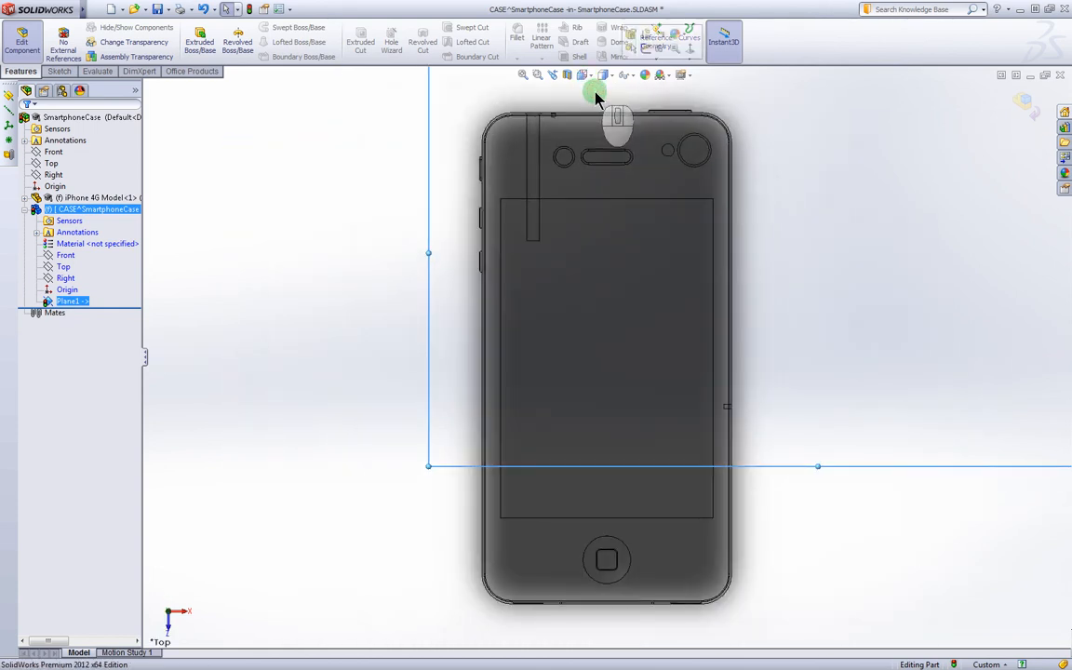
pyautogui.click(51, 302)
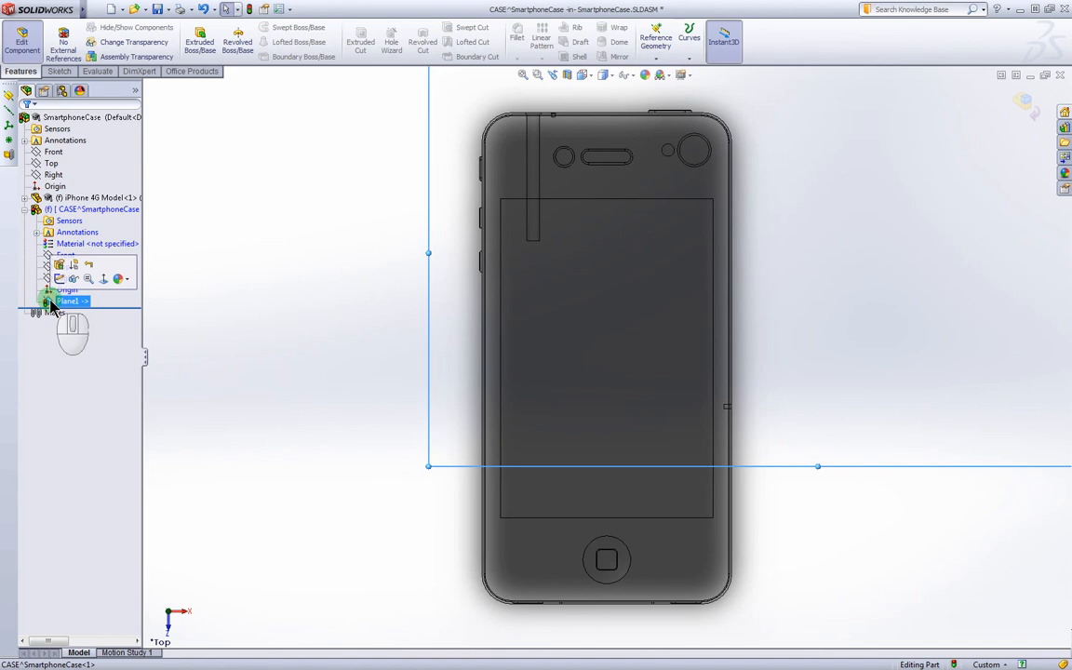
pyautogui.click(59, 278)
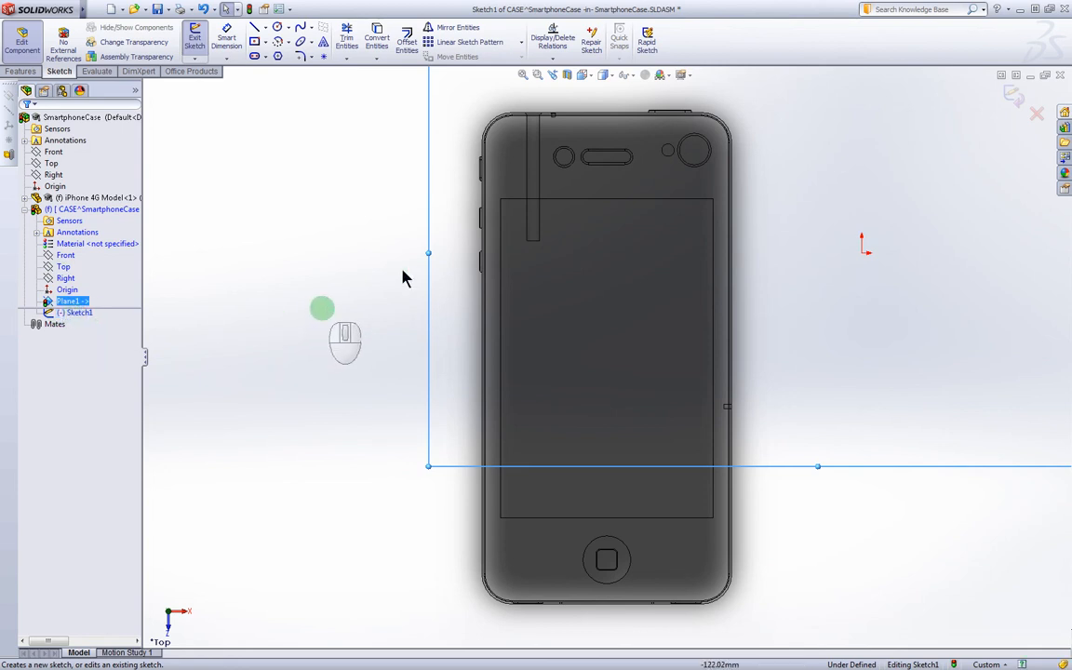
pyautogui.moveTo(951, 85); pyautogui.dragTo(1044, 150)
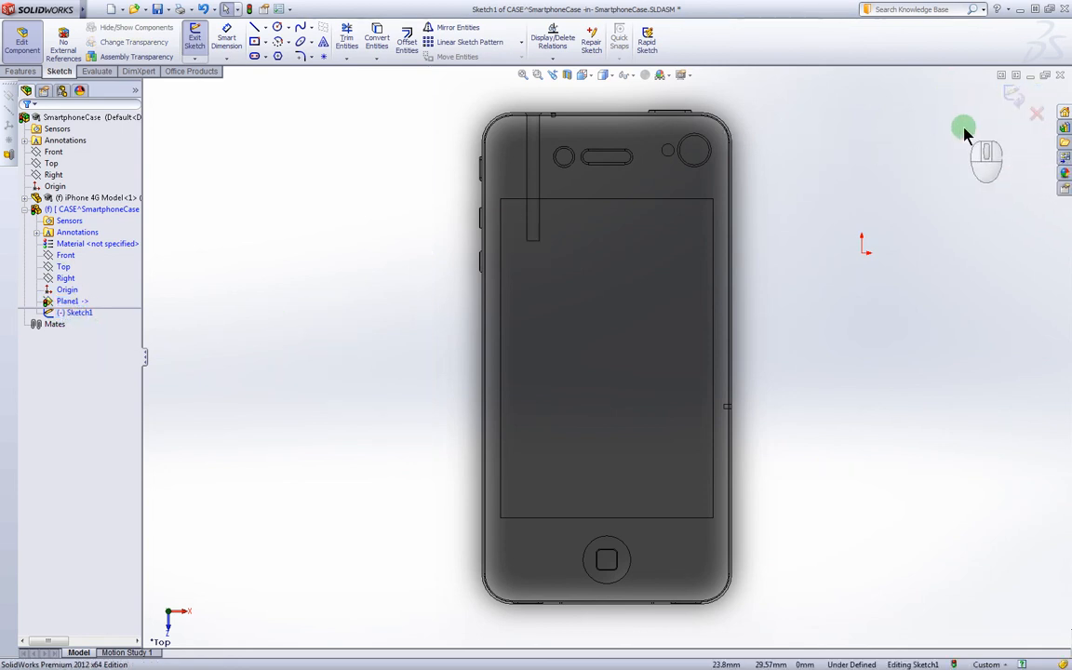
pyautogui.click(76, 314)
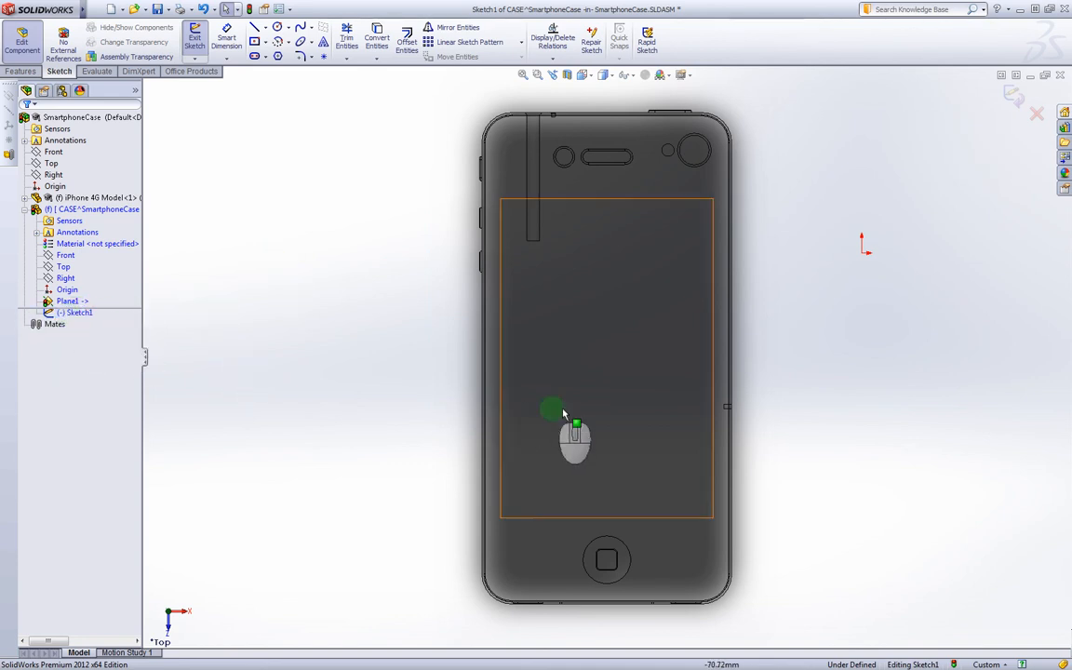
# Step: Start Offset Entities for the phone's rounded outer corner near the volume buttons and set the offset distance to 0.08 in
pyautogui.scroll(3, 606, 359)
pyautogui.scroll(-2, 635, 314)
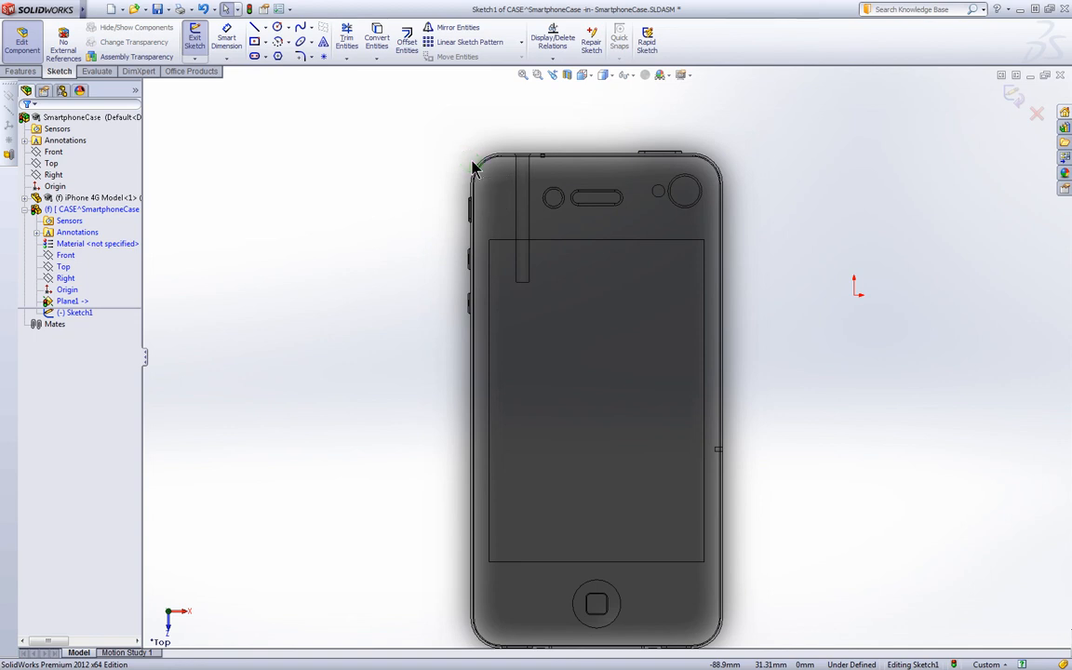
pyautogui.scroll(-3, 472, 168)
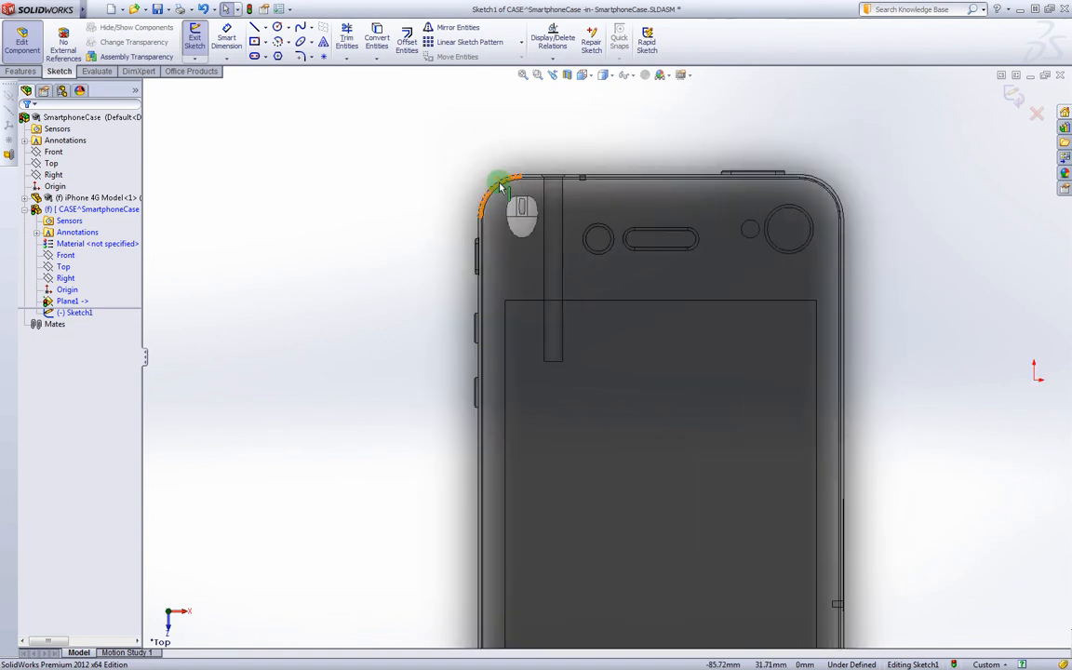
pyautogui.scroll(-2, 502, 182)
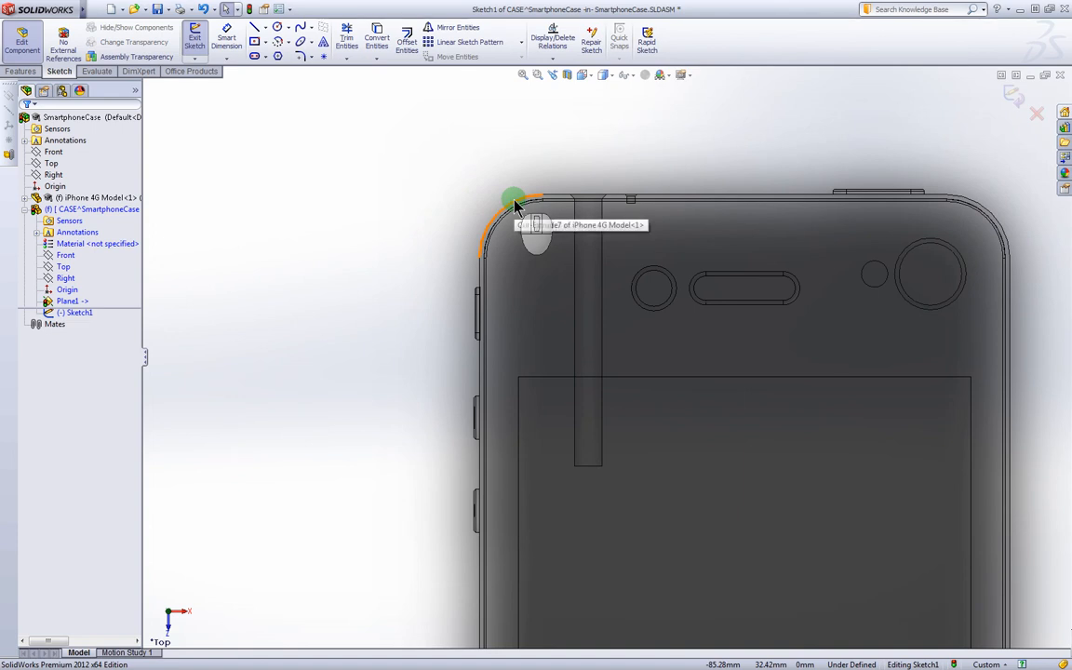
pyautogui.click(515, 205)
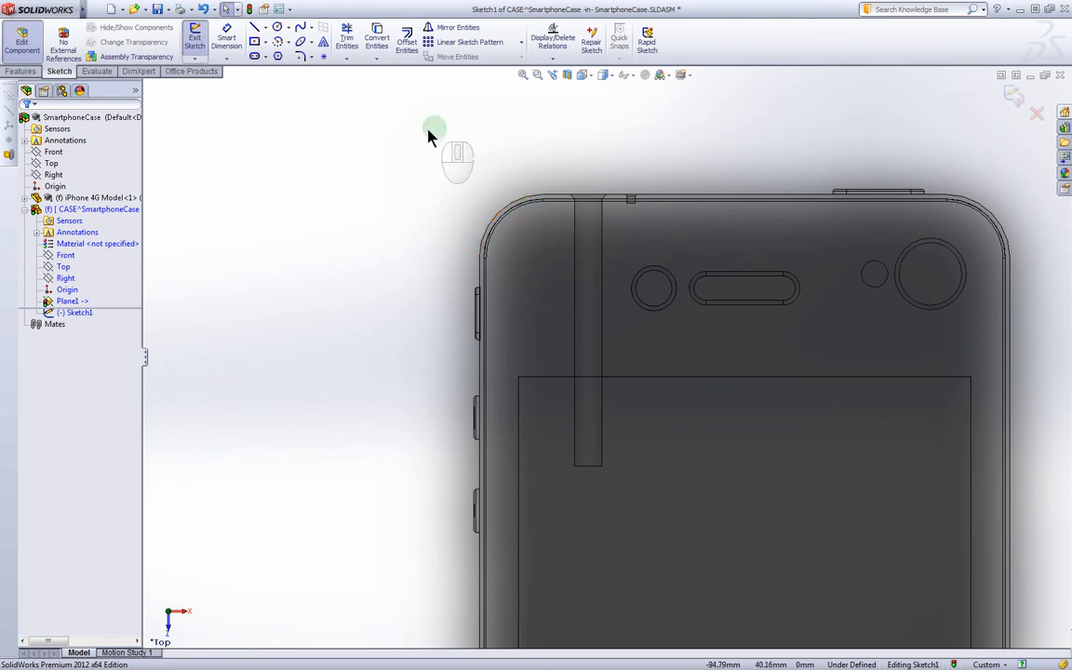
pyautogui.click(409, 45)
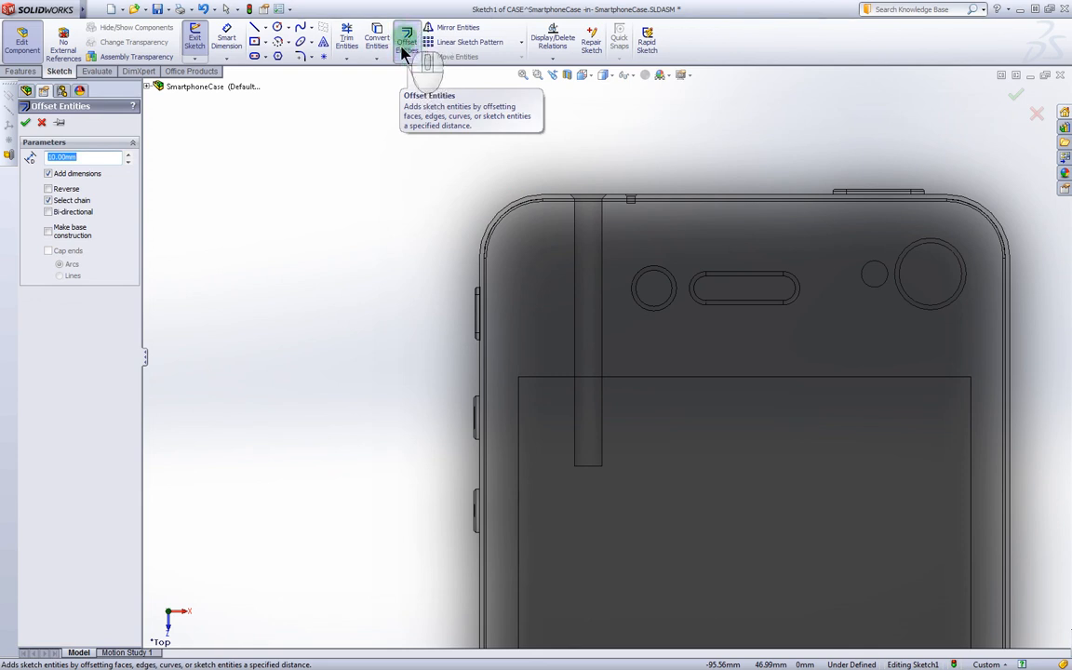
pyautogui.moveTo(58, 157); pyautogui.dragTo(101, 163)
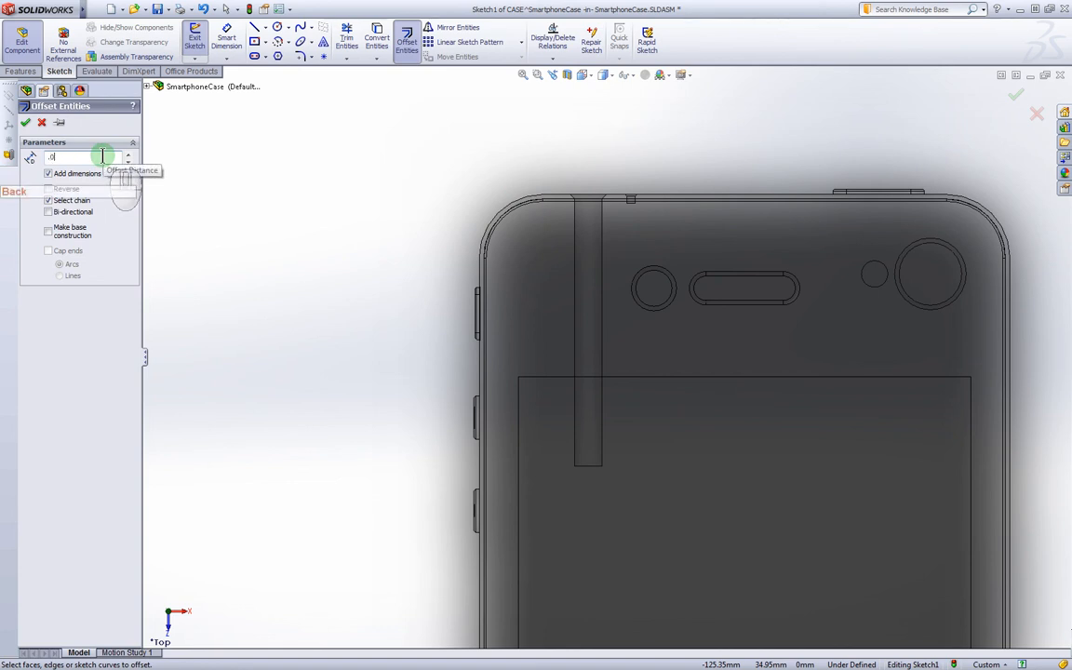
pyautogui.press('Return')
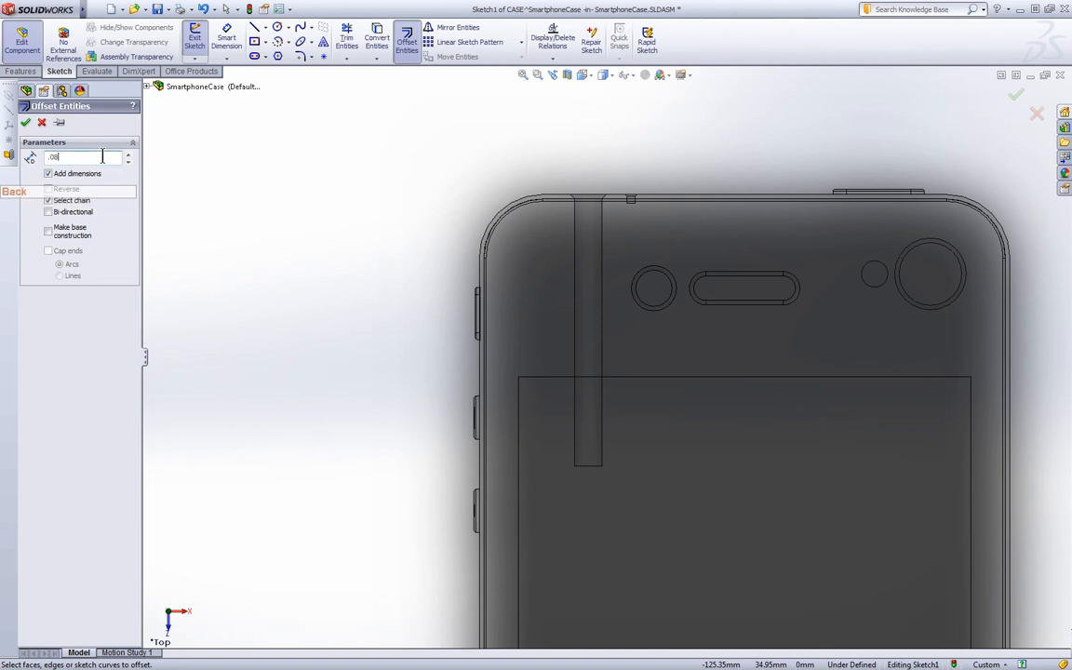
pyautogui.press('Return')
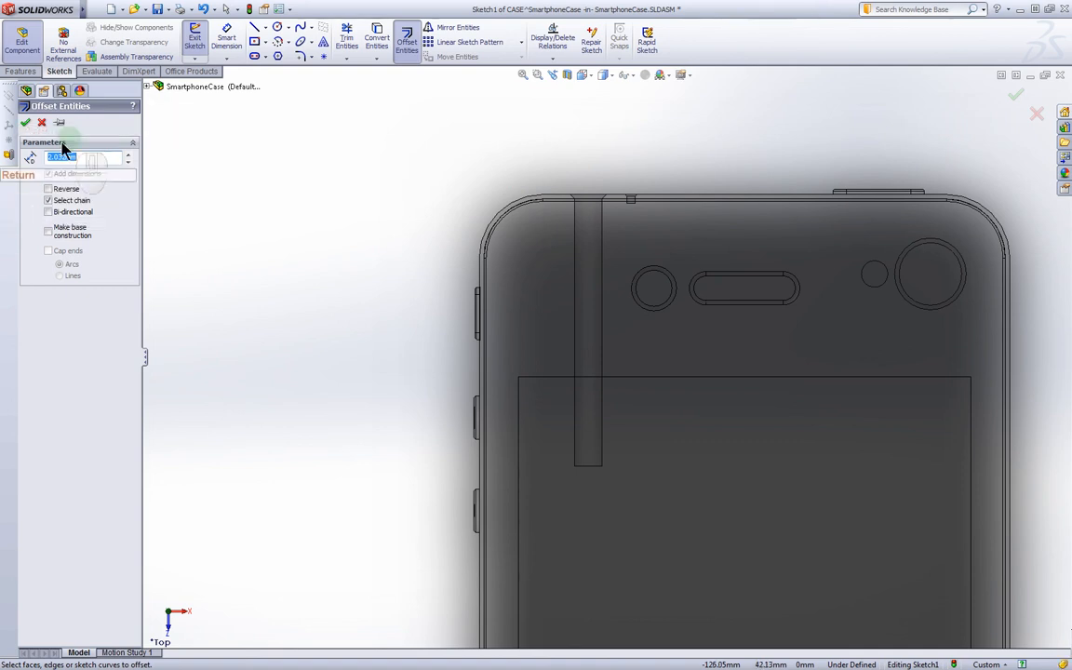
# Step: Change the document unit system to IPS (inch, pound, second)
pyautogui.click(722, 606)
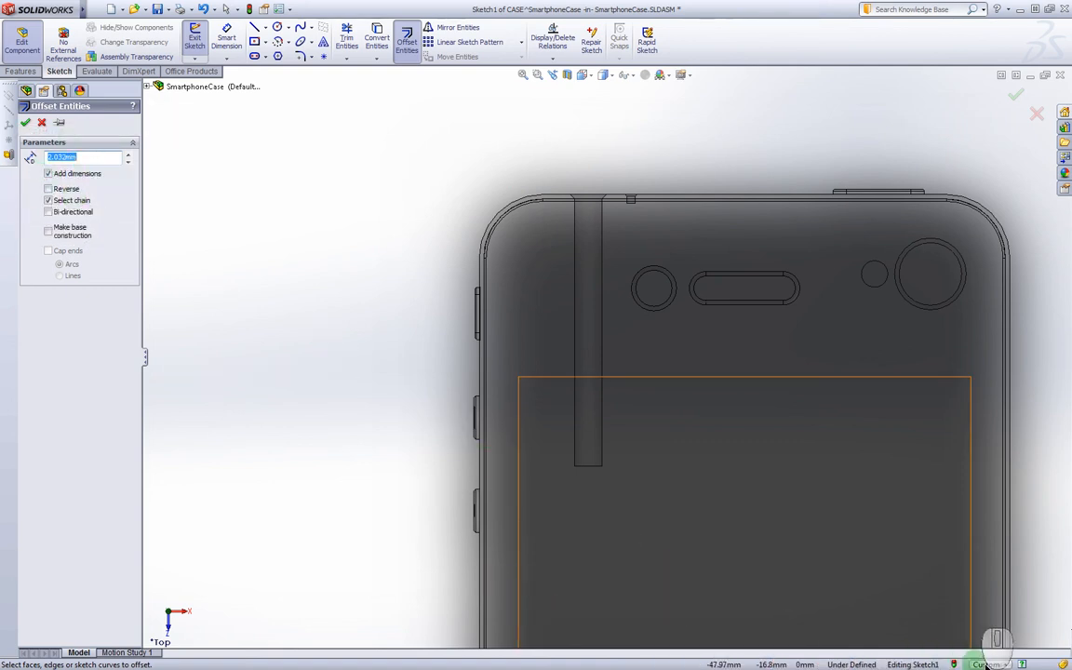
pyautogui.click(986, 665)
pyautogui.click(270, 467)
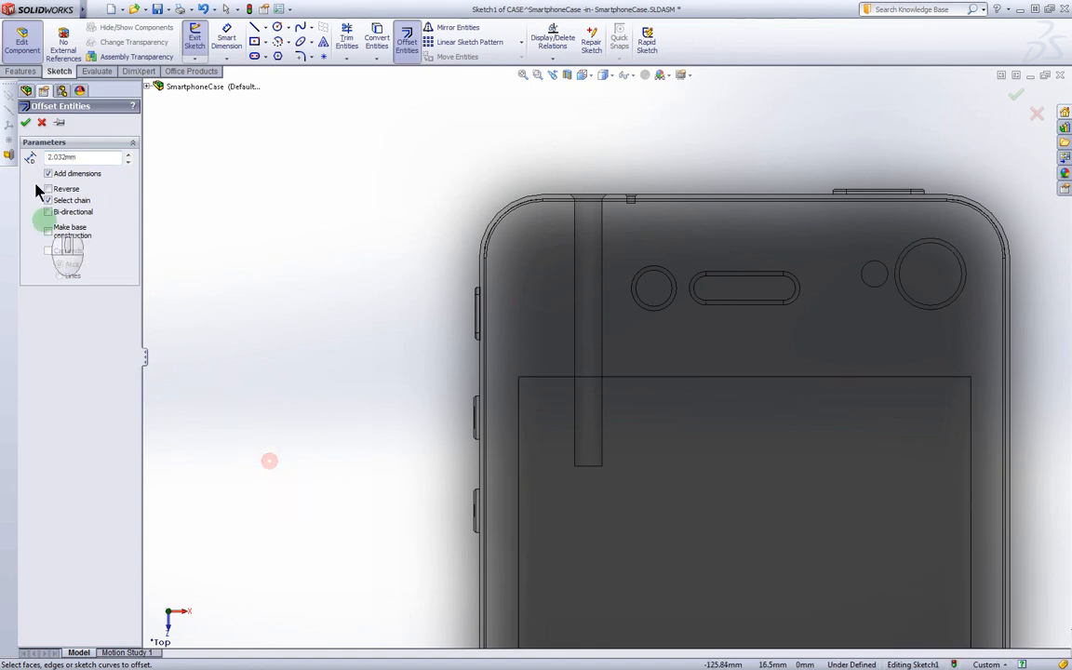
pyautogui.click(82, 156)
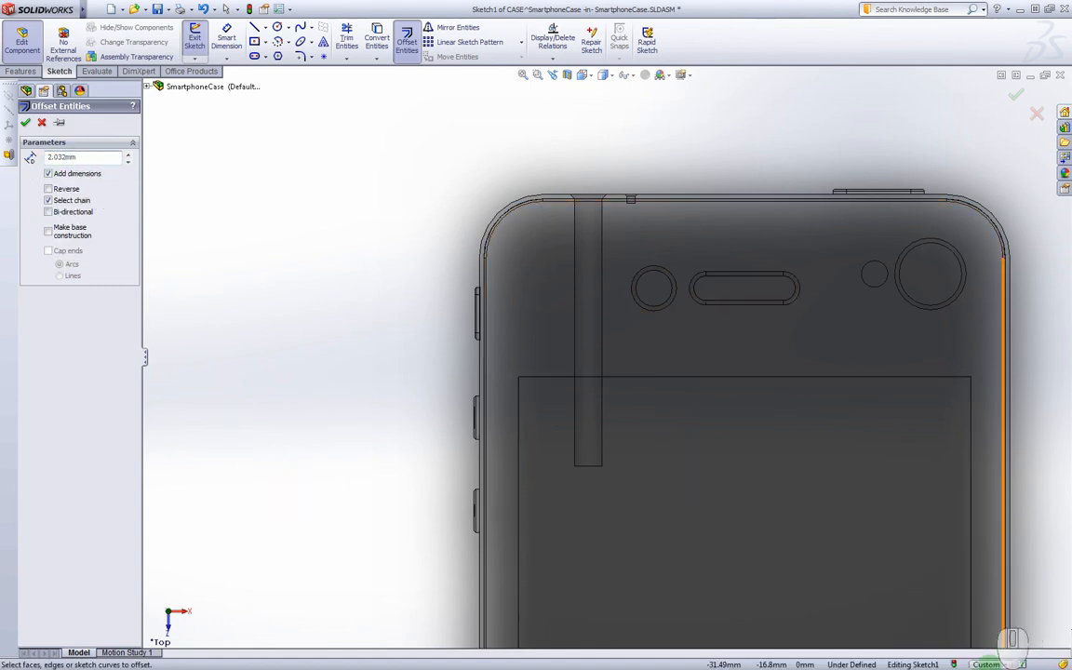
pyautogui.click(985, 664)
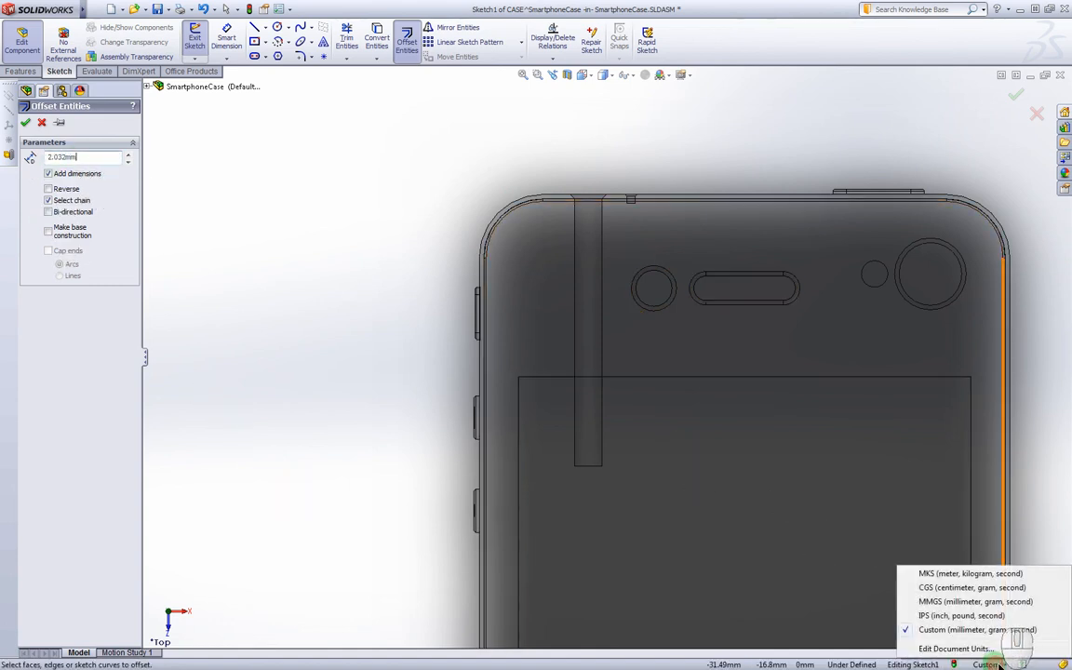
pyautogui.click(949, 616)
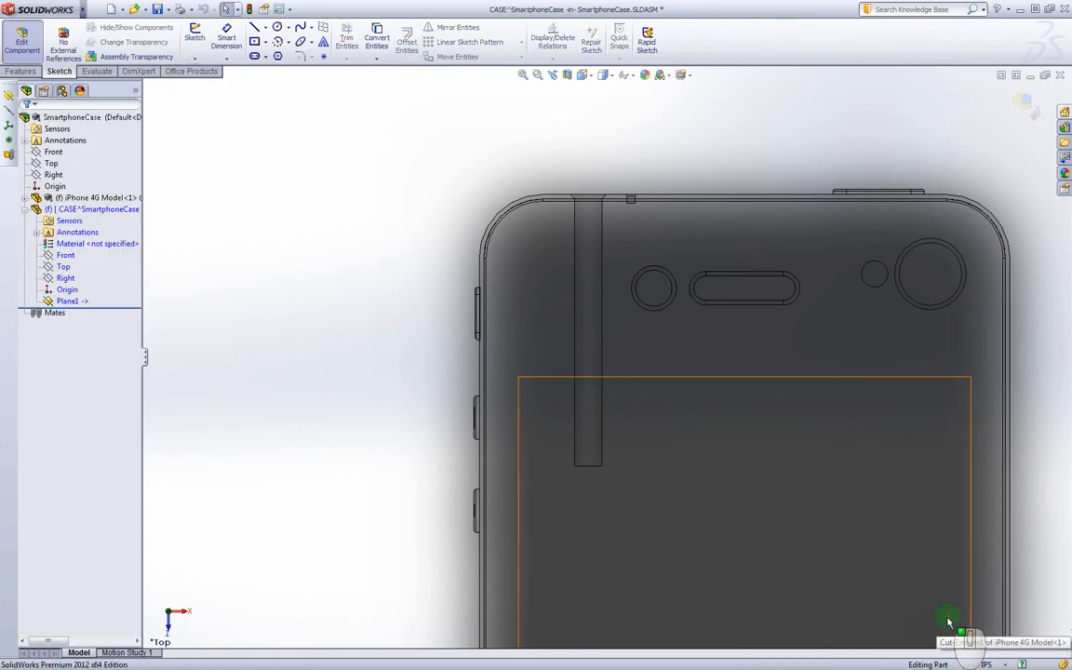
# Step: Open a sketch on the CASE part's reference plane and begin a 0.08 in outward offset from the phone's rounded corner near the volume buttons
pyautogui.click(56, 301)
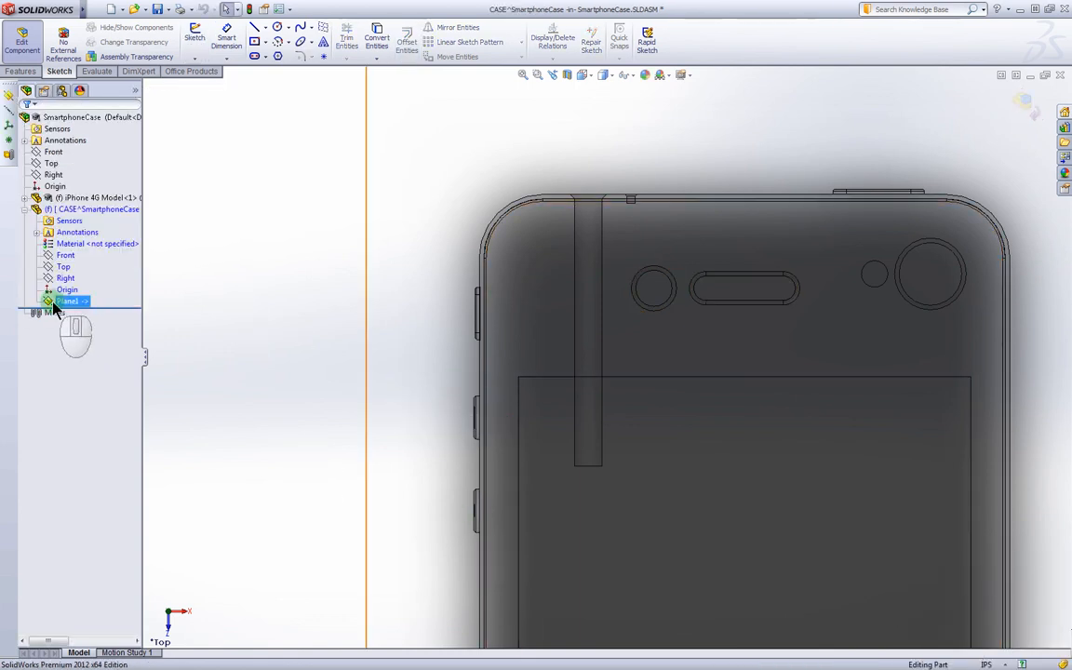
pyautogui.click(61, 281)
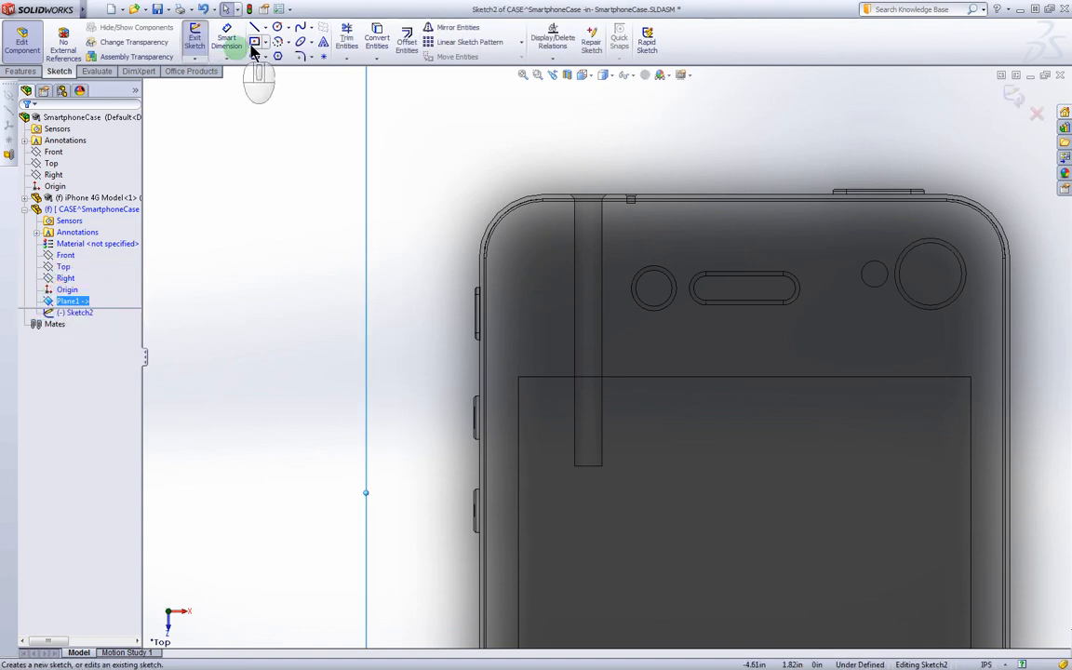
pyautogui.click(407, 48)
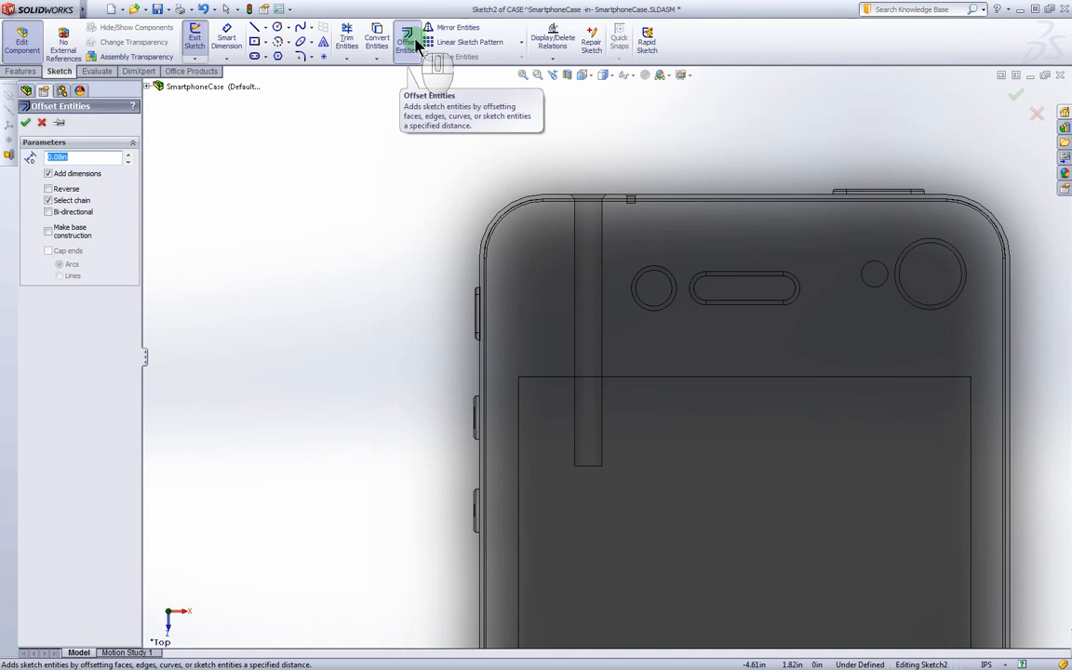
pyautogui.click(503, 212)
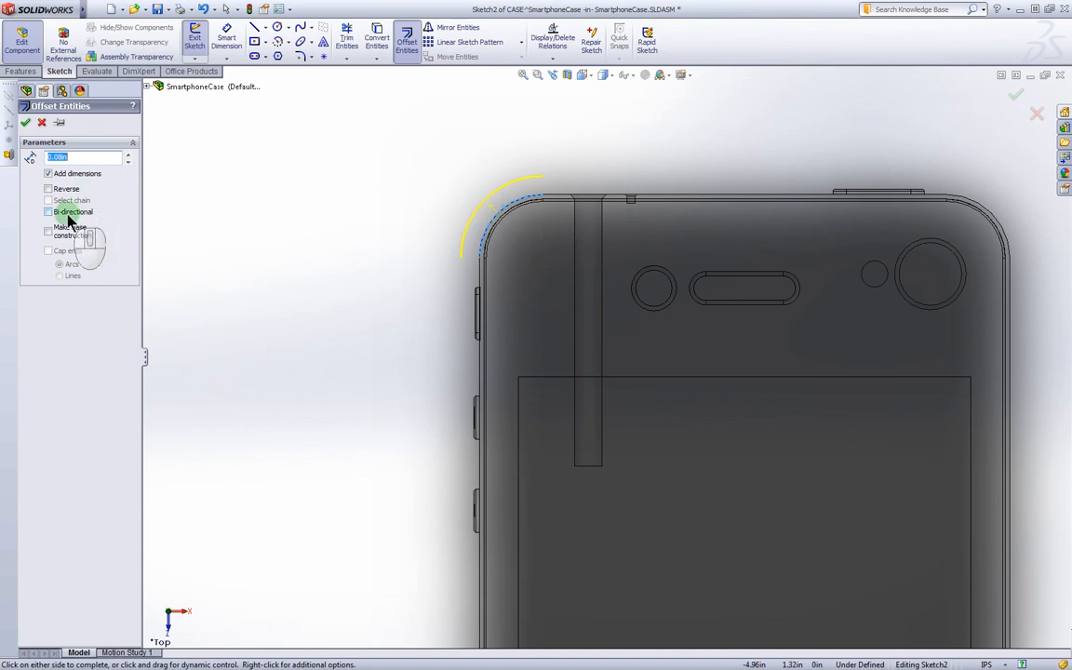
# Step: Add the phone's top edge, the rounded corner beyond the power button and the adjoining long side to the 0.08 in offset
pyautogui.click(640, 198)
pyautogui.scroll(-3, 559, 214)
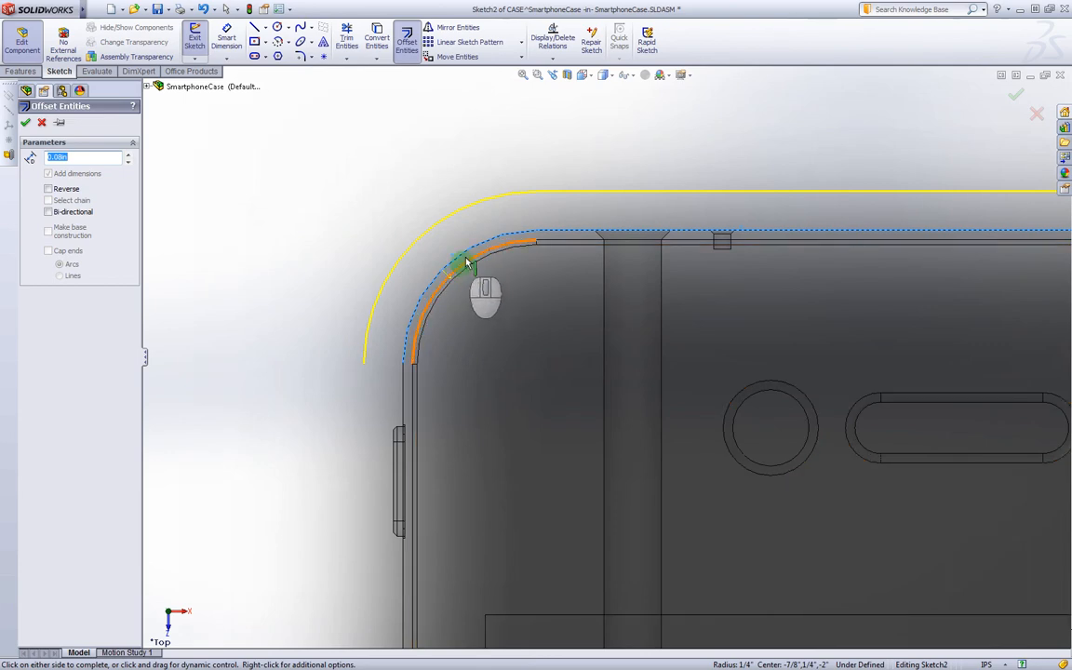
pyautogui.scroll(2, 838, 270)
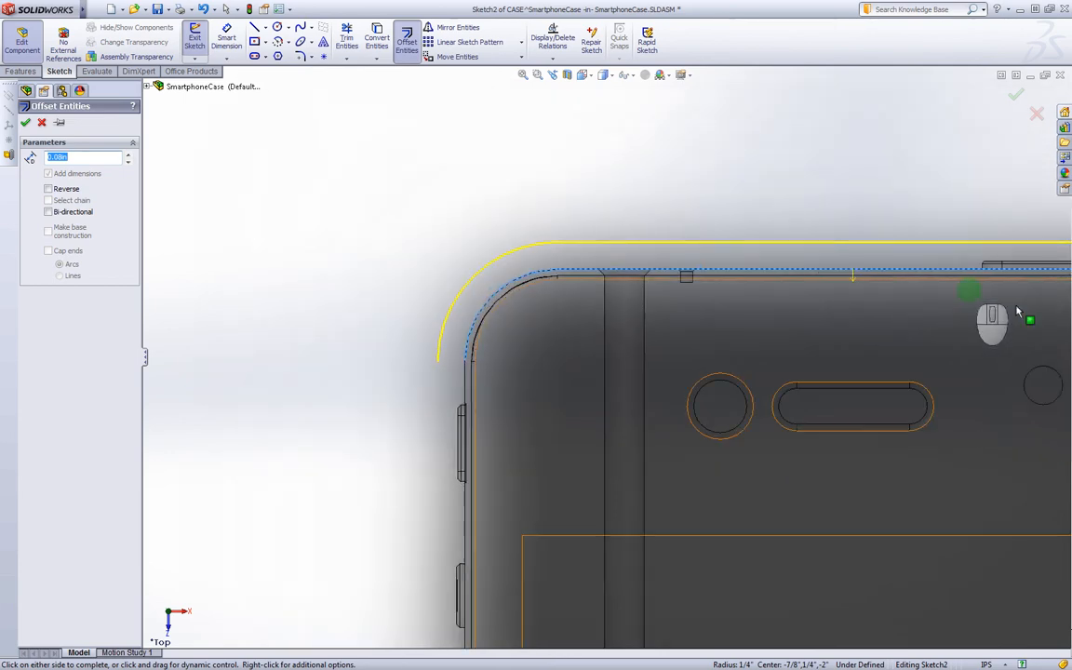
pyautogui.scroll(2, 1017, 312)
pyautogui.scroll(-3, 977, 316)
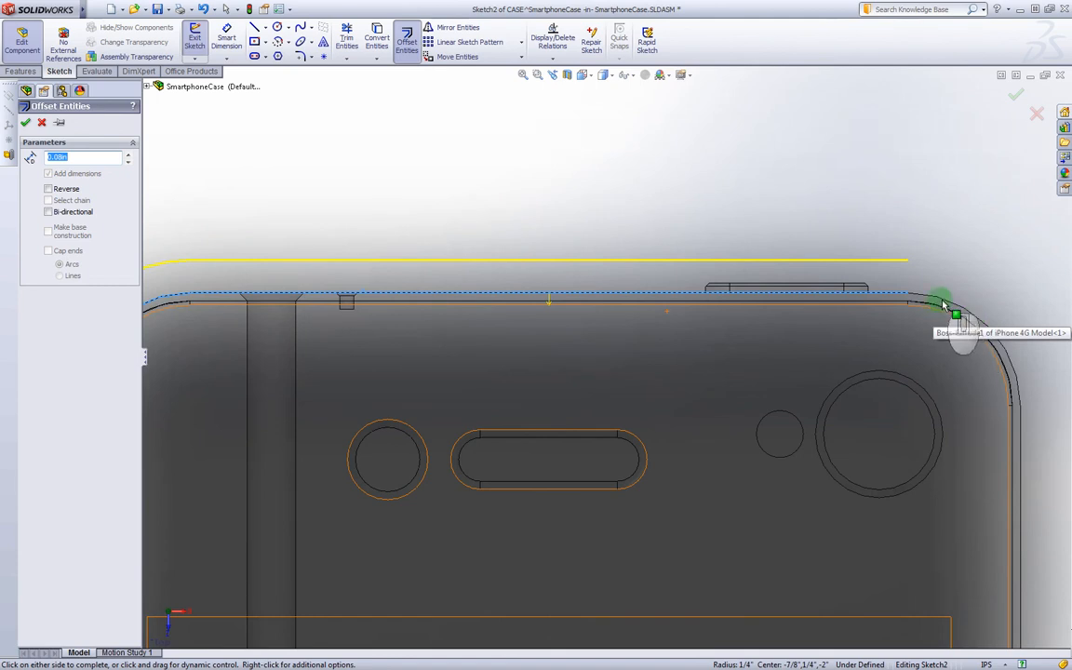
pyautogui.click(959, 317)
pyautogui.click(1017, 424)
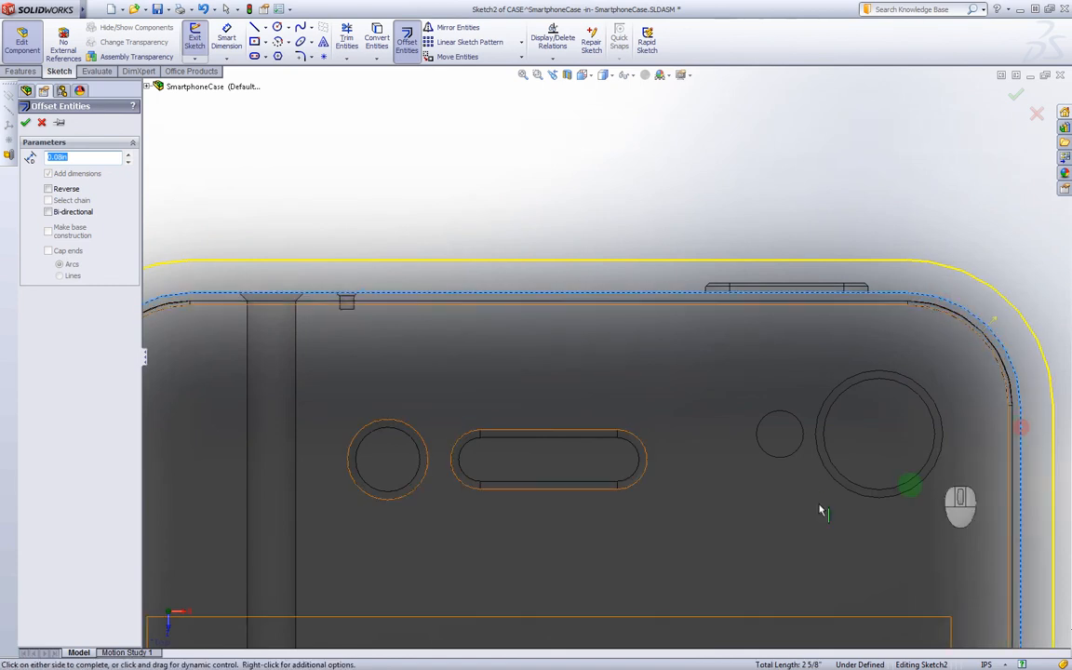
# Step: Add the phone's volume-button side, the adjoining lower rounded corner and the bottom edge to the offset selection
pyautogui.scroll(4, 633, 345)
pyautogui.scroll(-5, 348, 490)
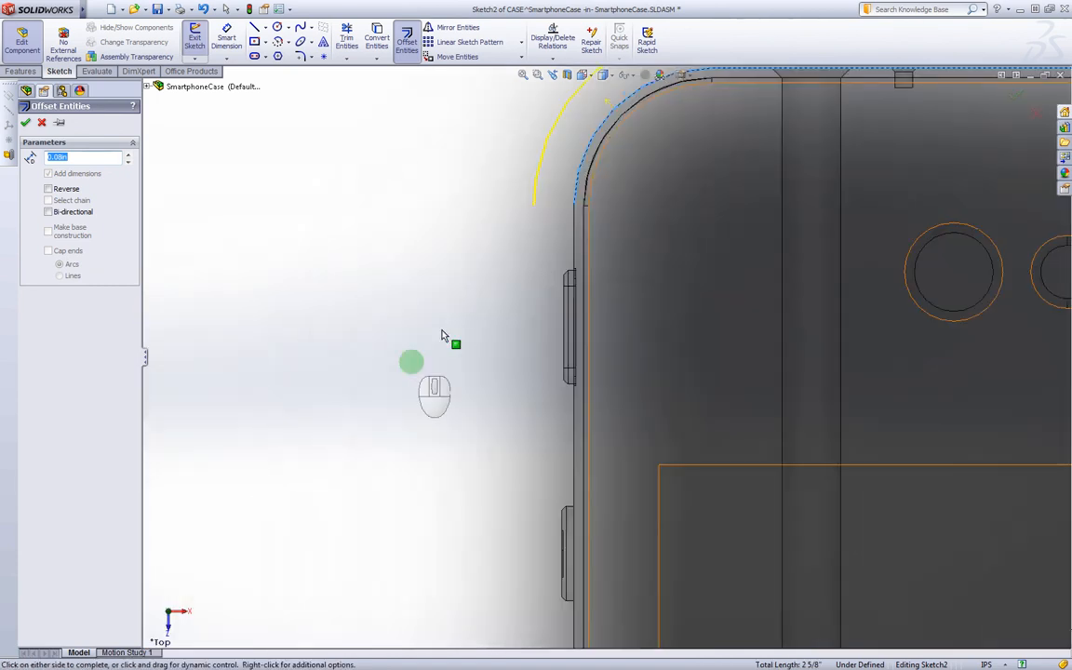
pyautogui.click(571, 237)
pyautogui.scroll(3, 614, 321)
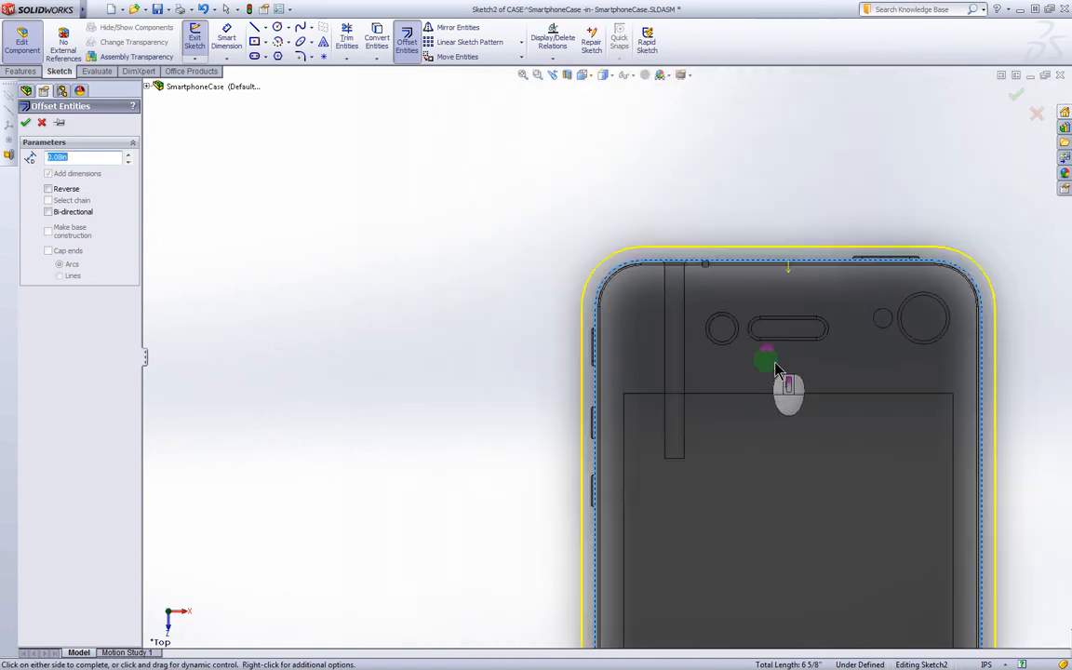
pyautogui.scroll(6, 780, 369)
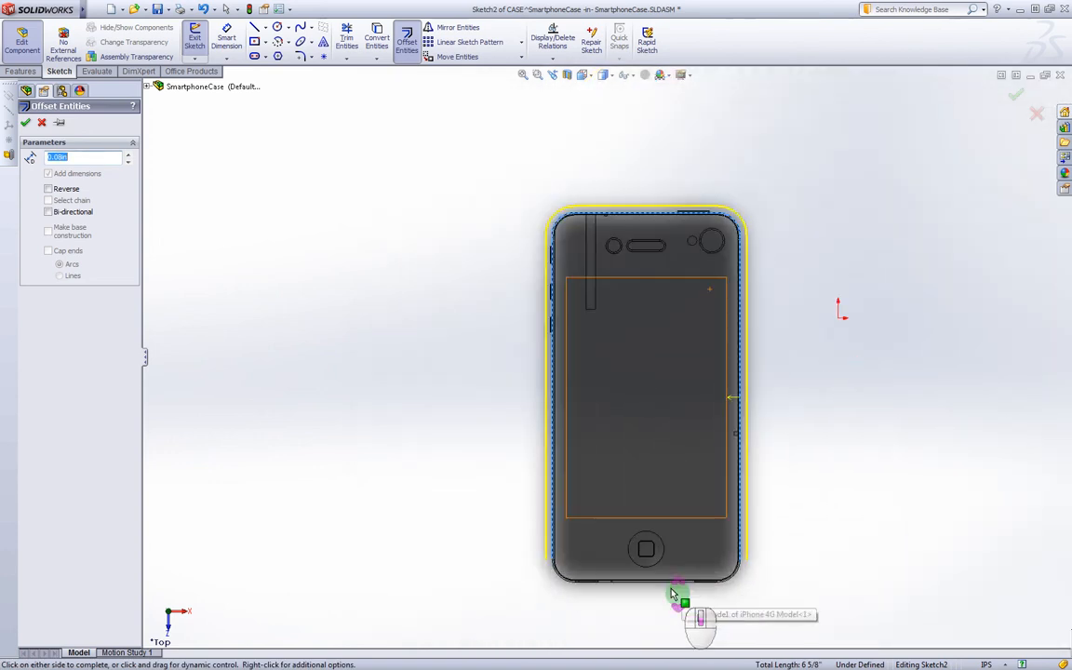
pyautogui.scroll(-4, 651, 581)
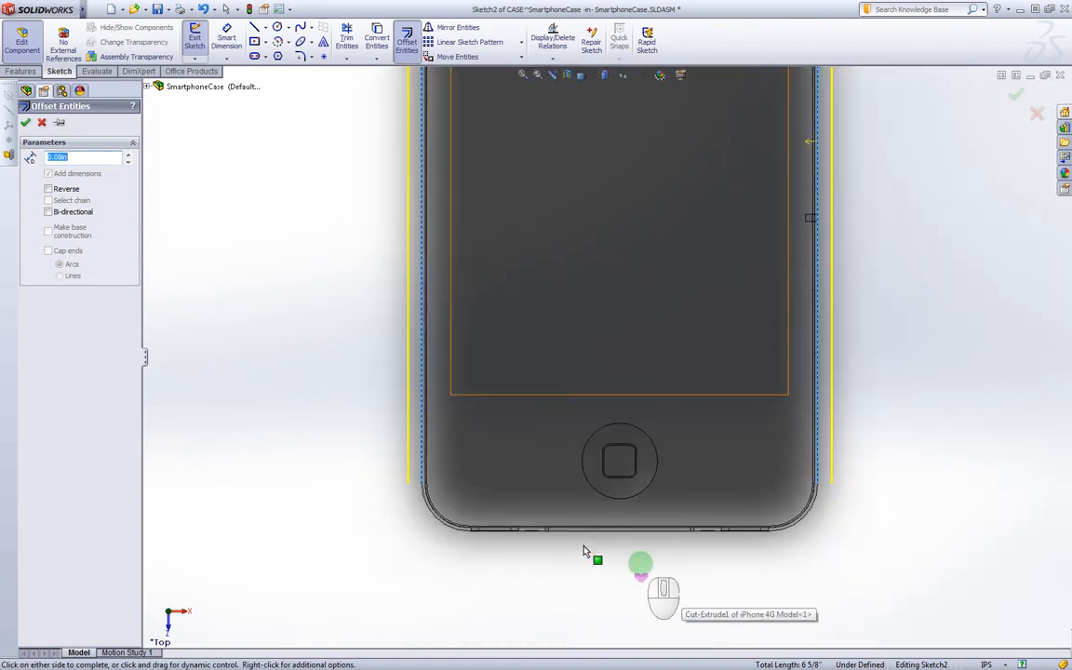
pyautogui.click(444, 526)
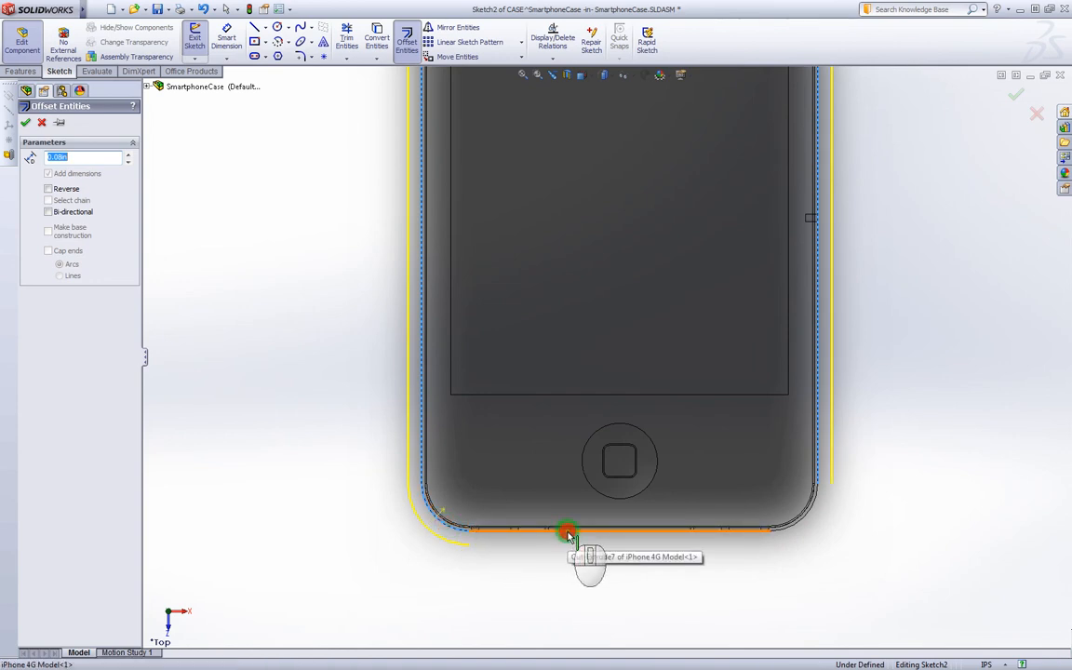
pyautogui.click(570, 536)
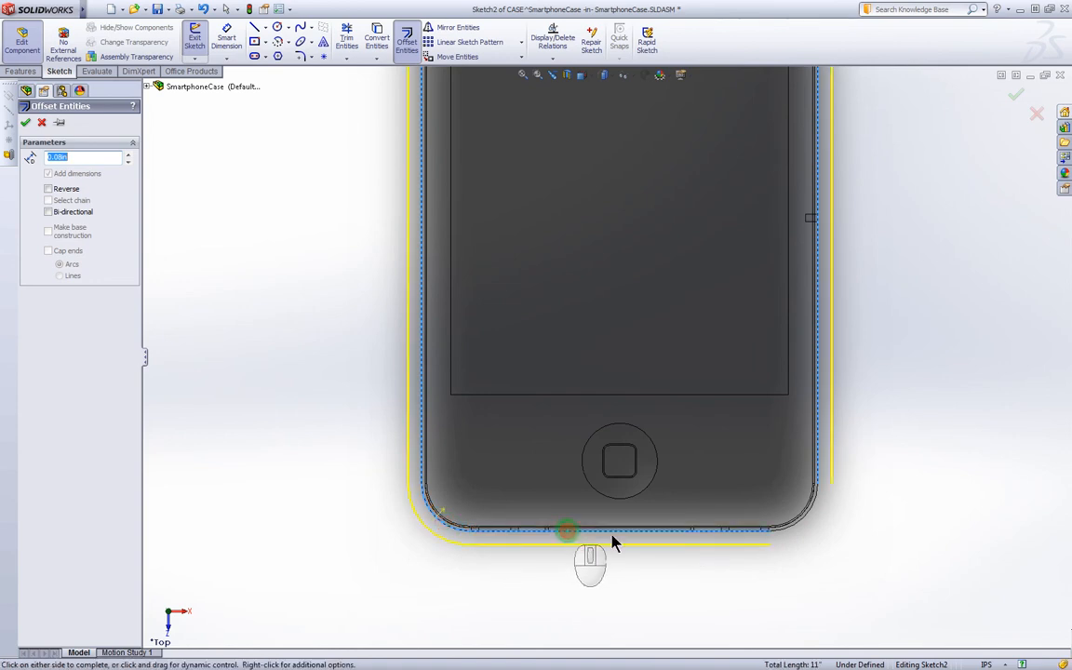
pyautogui.click(790, 530)
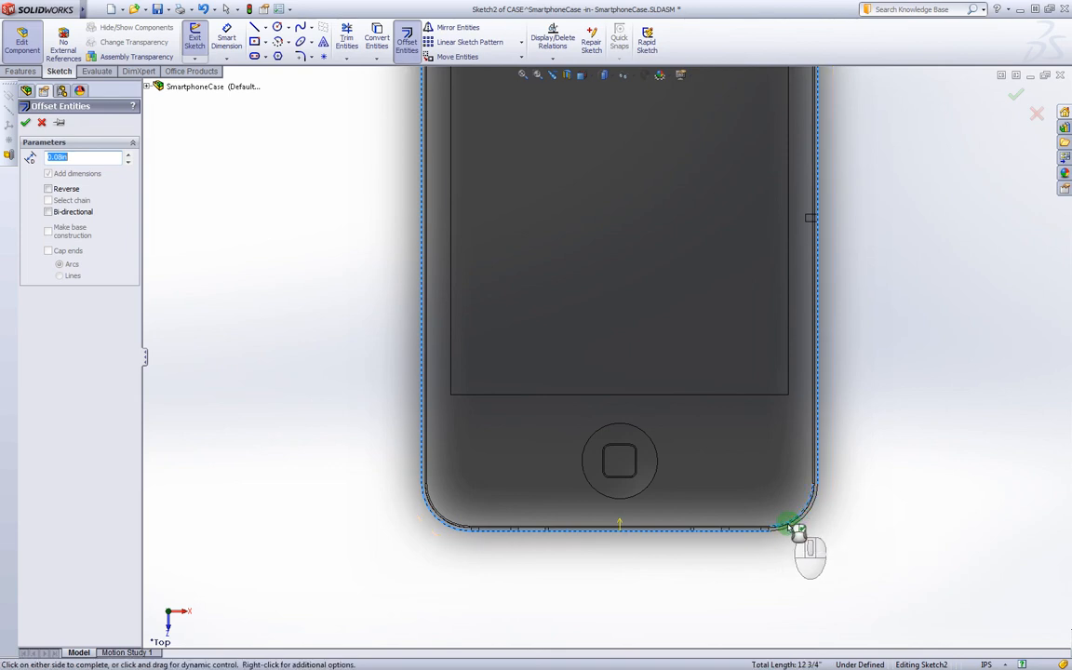
pyautogui.click(790, 530)
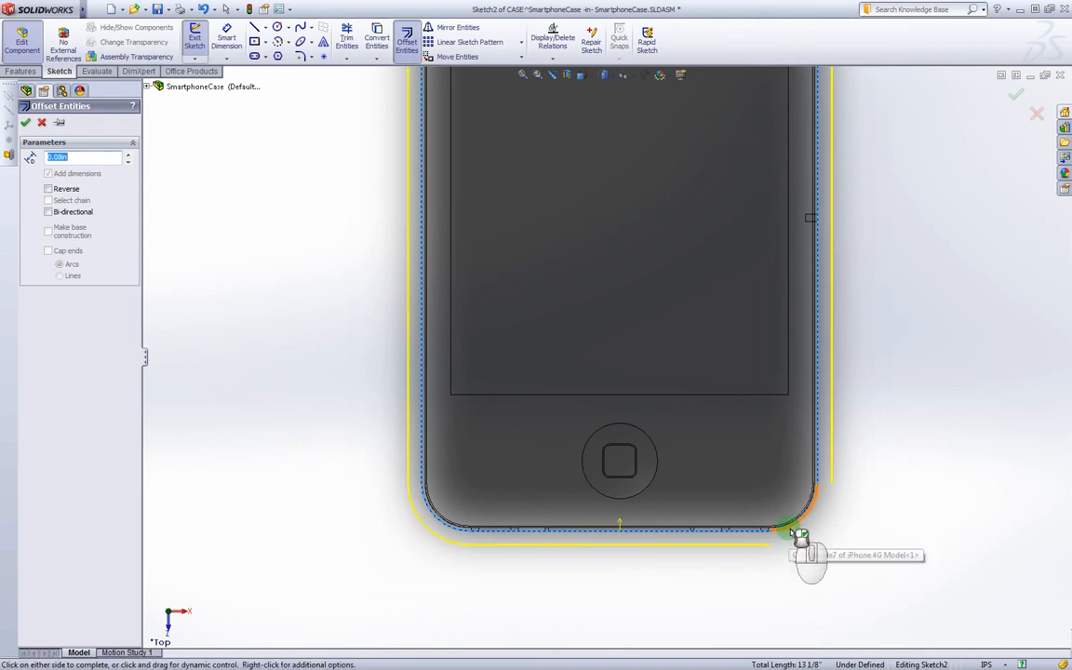
pyautogui.scroll(-5, 791, 532)
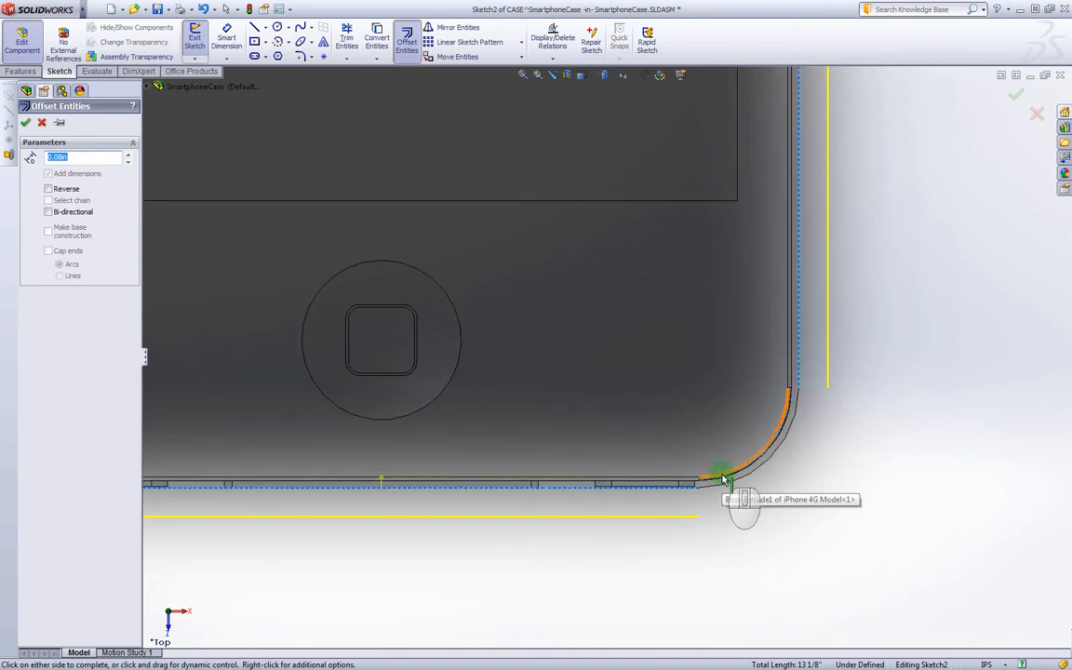
pyautogui.click(727, 479)
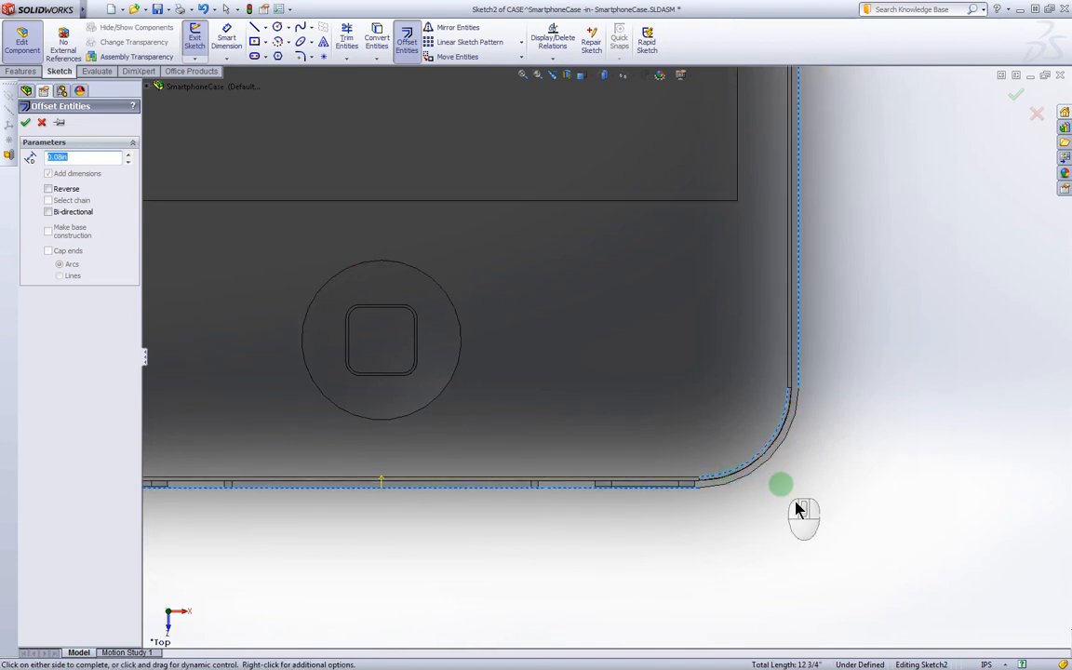
pyautogui.click(746, 468)
pyautogui.click(747, 469)
pyautogui.click(746, 469)
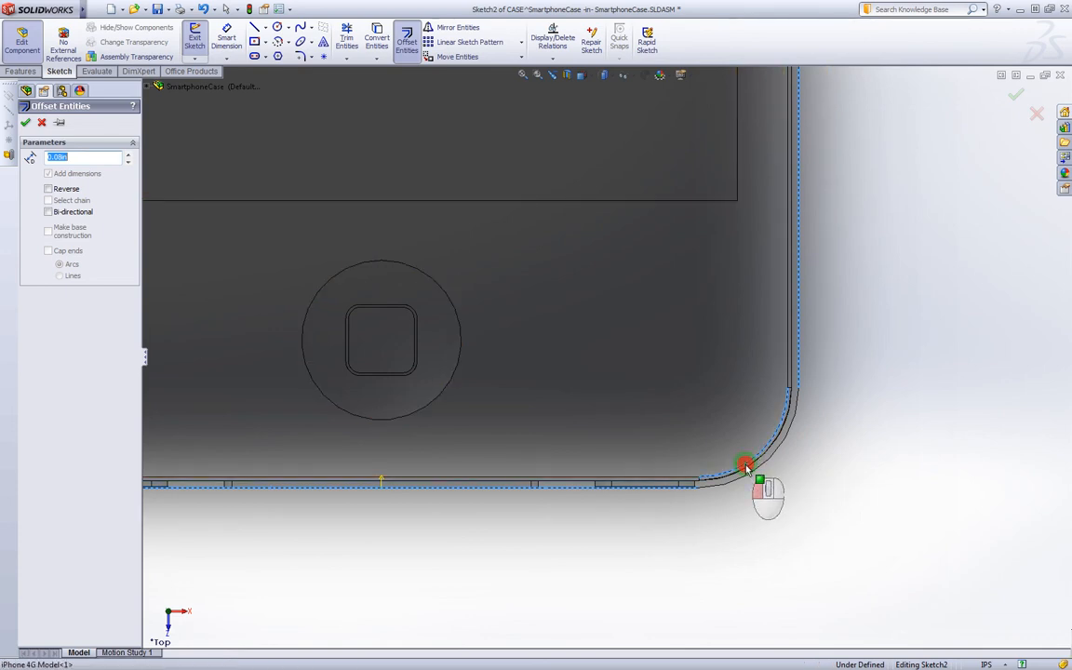
pyautogui.click(746, 469)
pyautogui.click(746, 468)
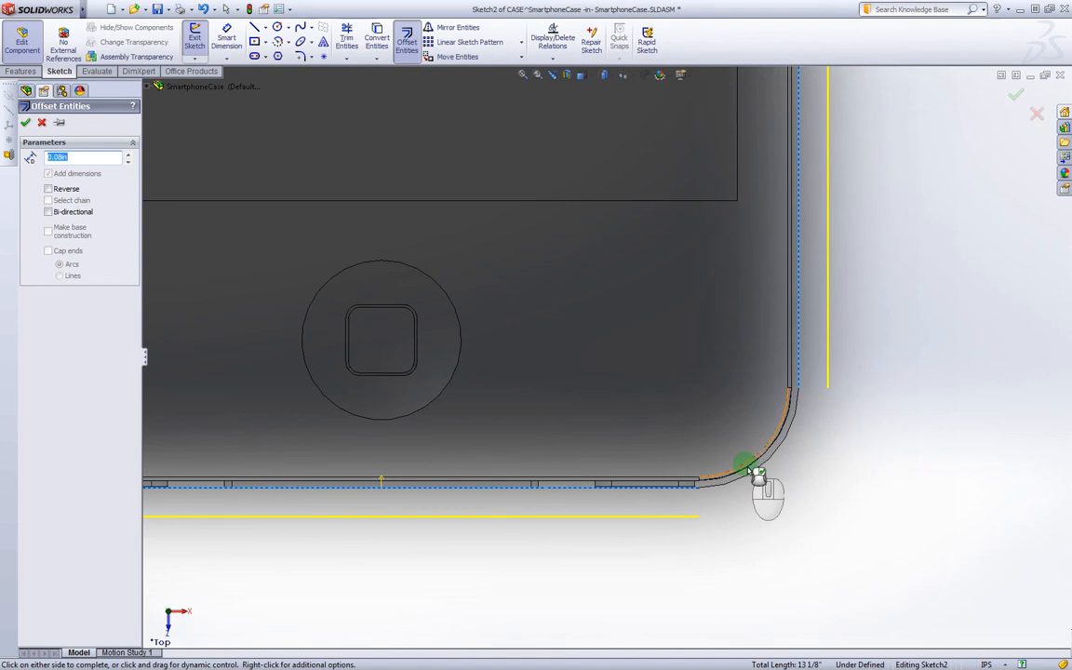
# Step: Add the outer edge of the remaining lower corner and complete the 0.08 in offset around the phone's whole outline
pyautogui.click(753, 477)
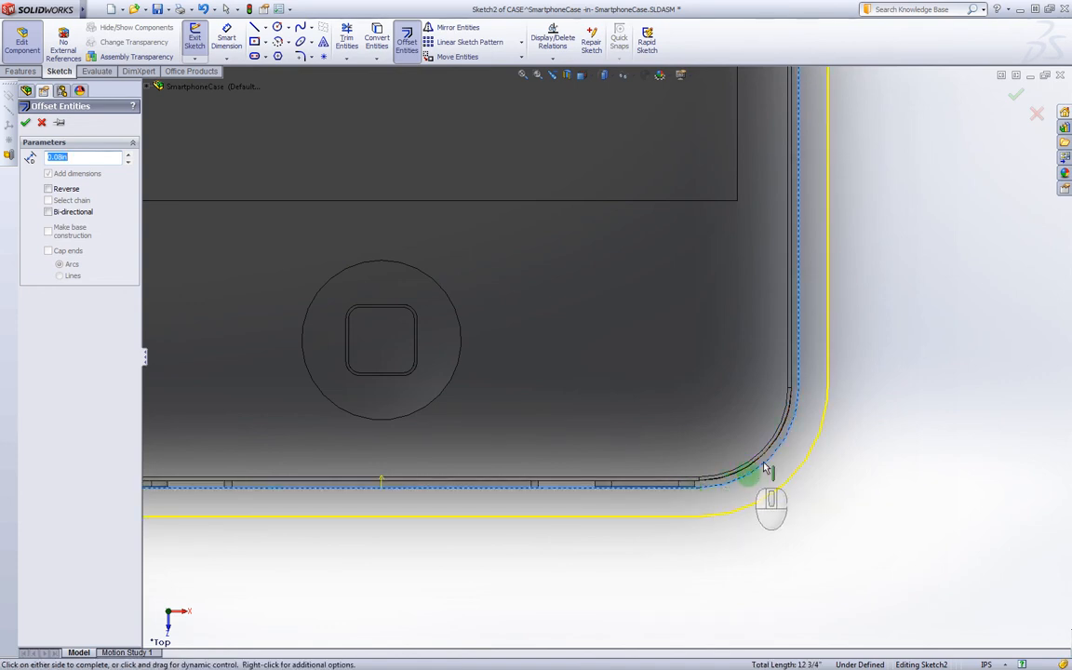
pyautogui.scroll(10, 765, 468)
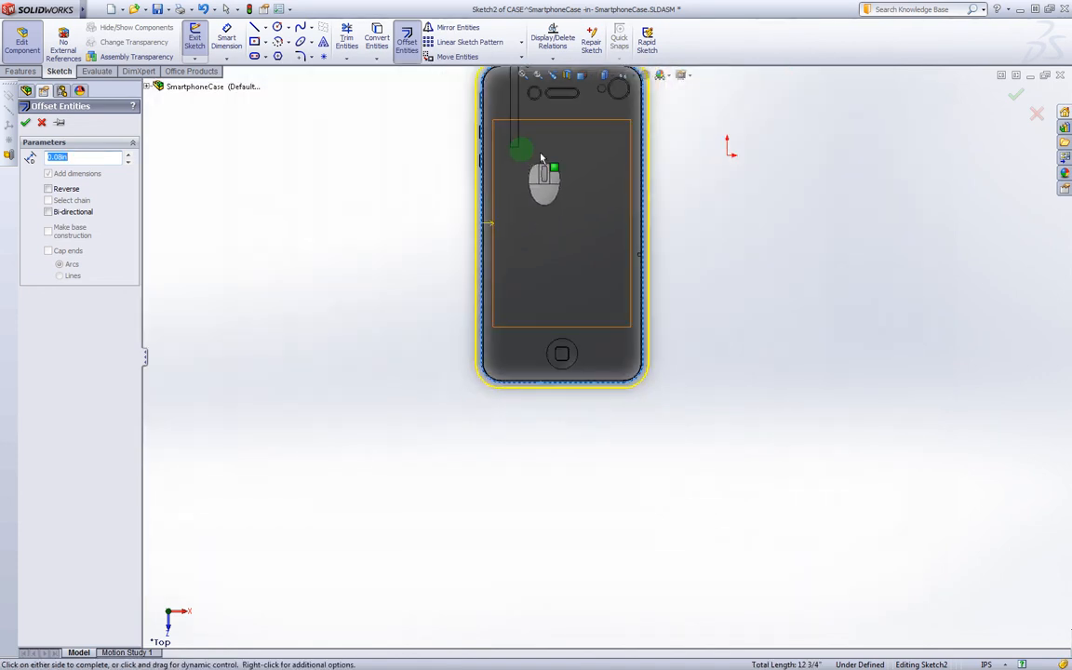
pyautogui.scroll(1, 541, 158)
pyautogui.scroll(-3, 549, 159)
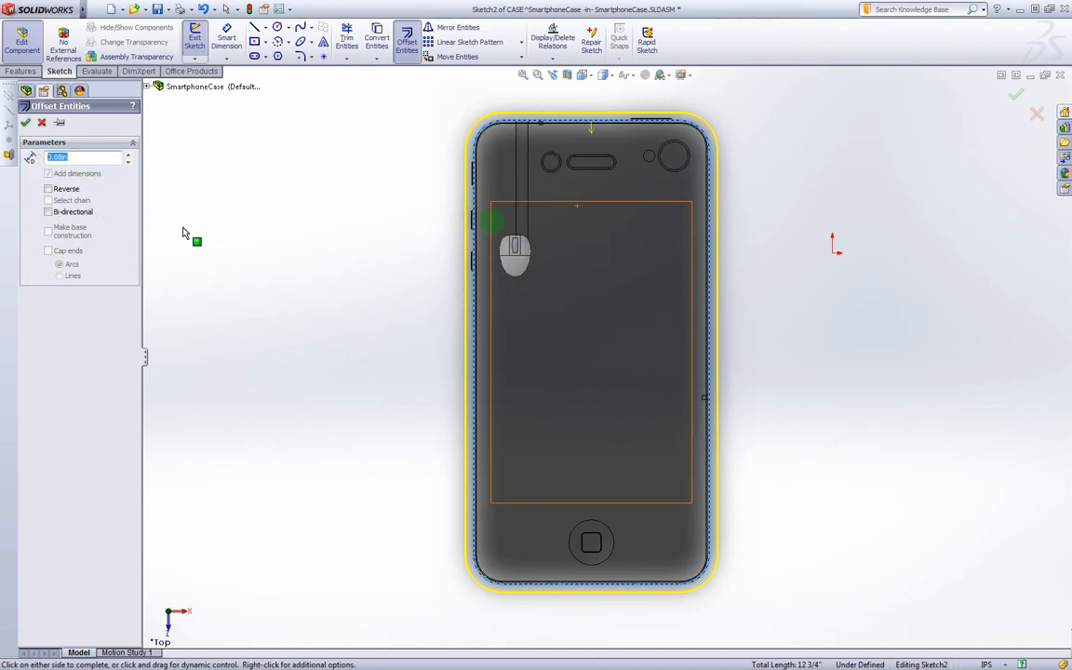
pyautogui.click(83, 160)
pyautogui.scroll(-4, 491, 161)
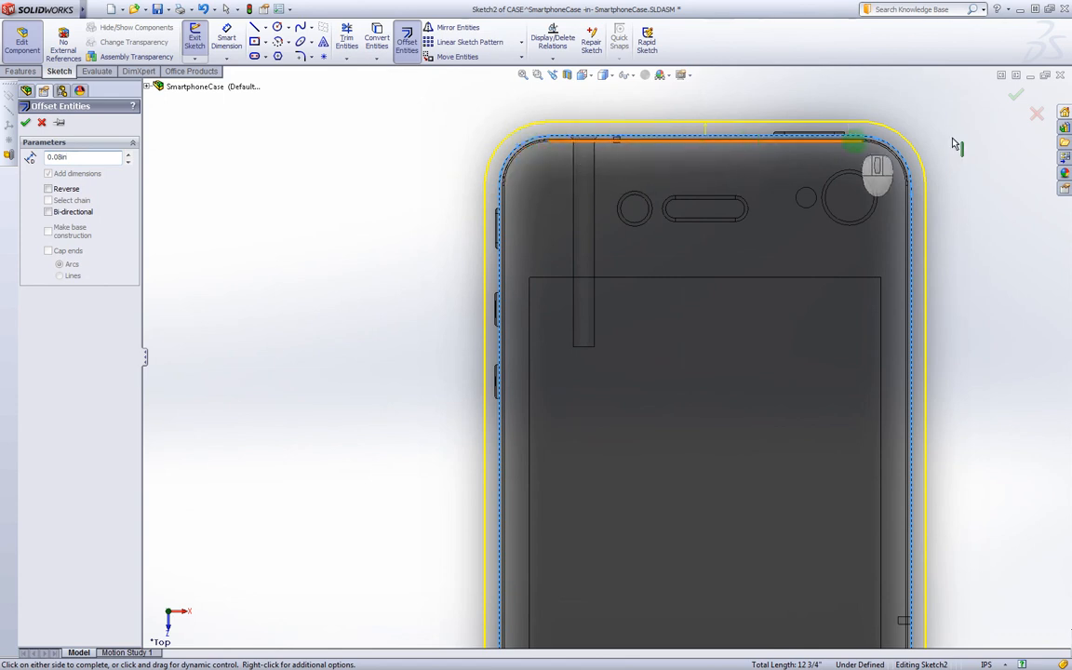
pyautogui.scroll(3, 839, 395)
pyautogui.scroll(3, 652, 561)
pyautogui.scroll(-2, 668, 572)
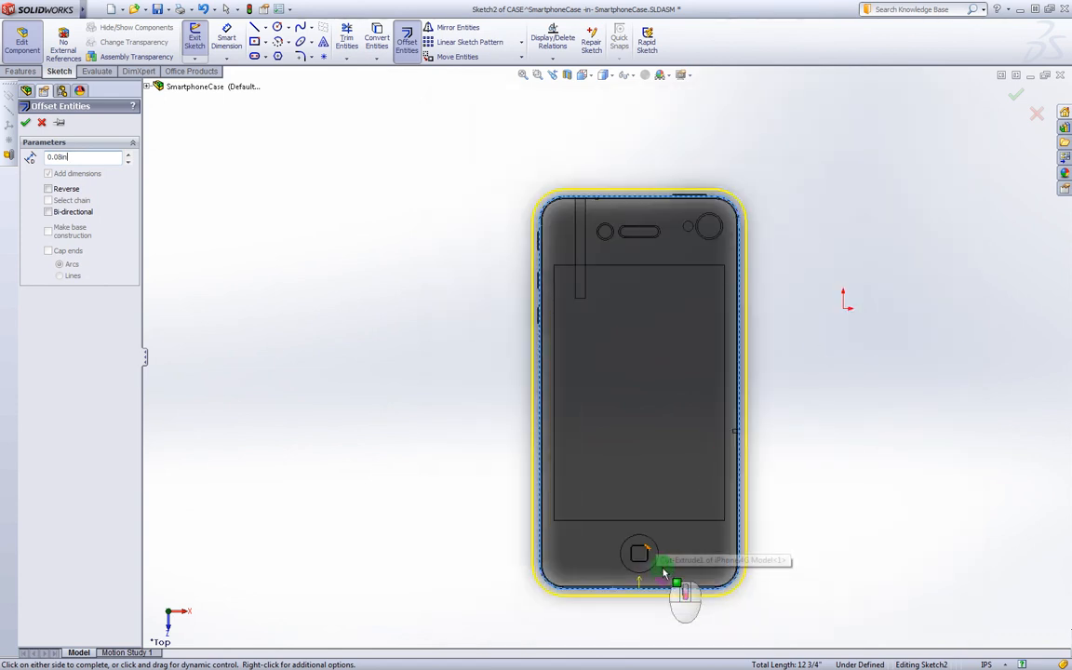
pyautogui.click(27, 122)
# Step: Start a blind Extruded Boss/Base from the offset outline, viewing the phone at an angle
pyautogui.moveTo(845, 502); pyautogui.dragTo(823, 307, button='middle')
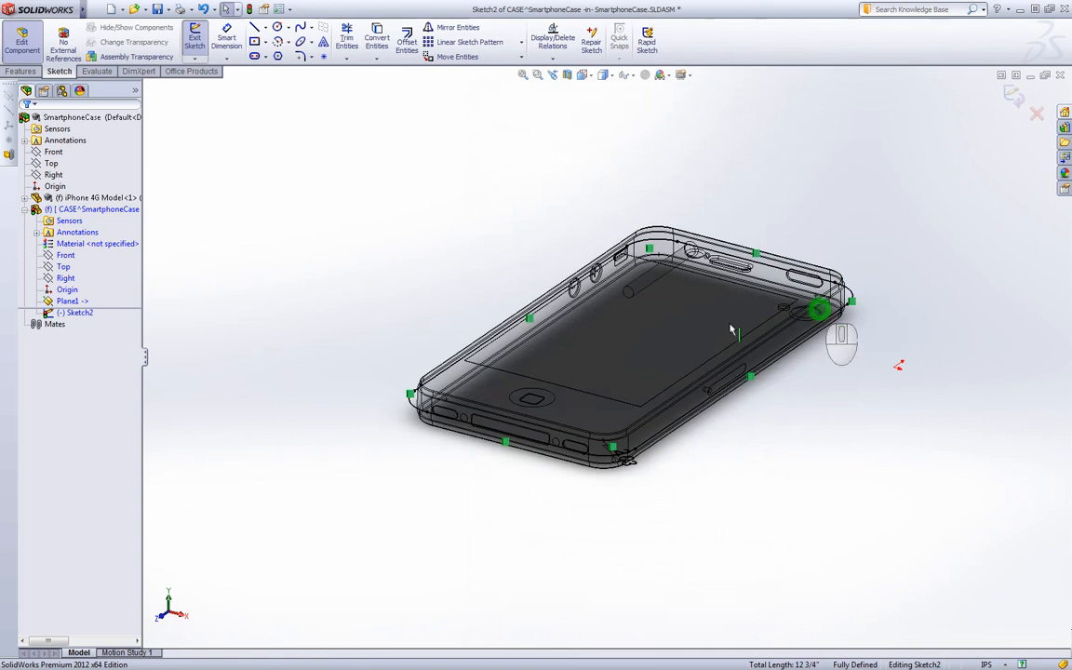
pyautogui.click(21, 72)
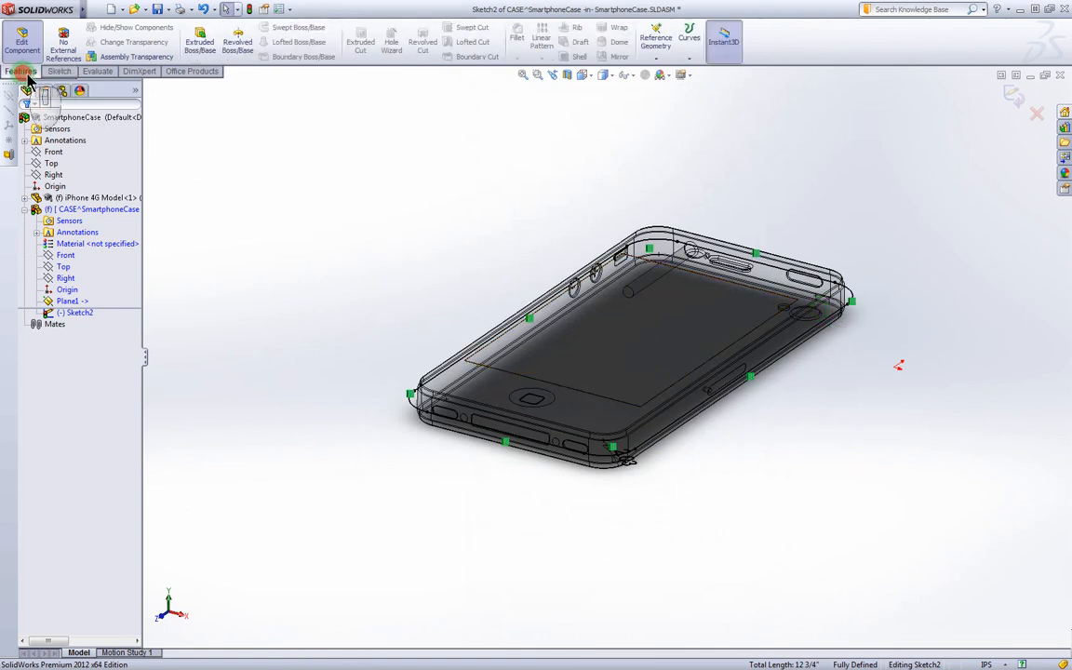
pyautogui.click(213, 46)
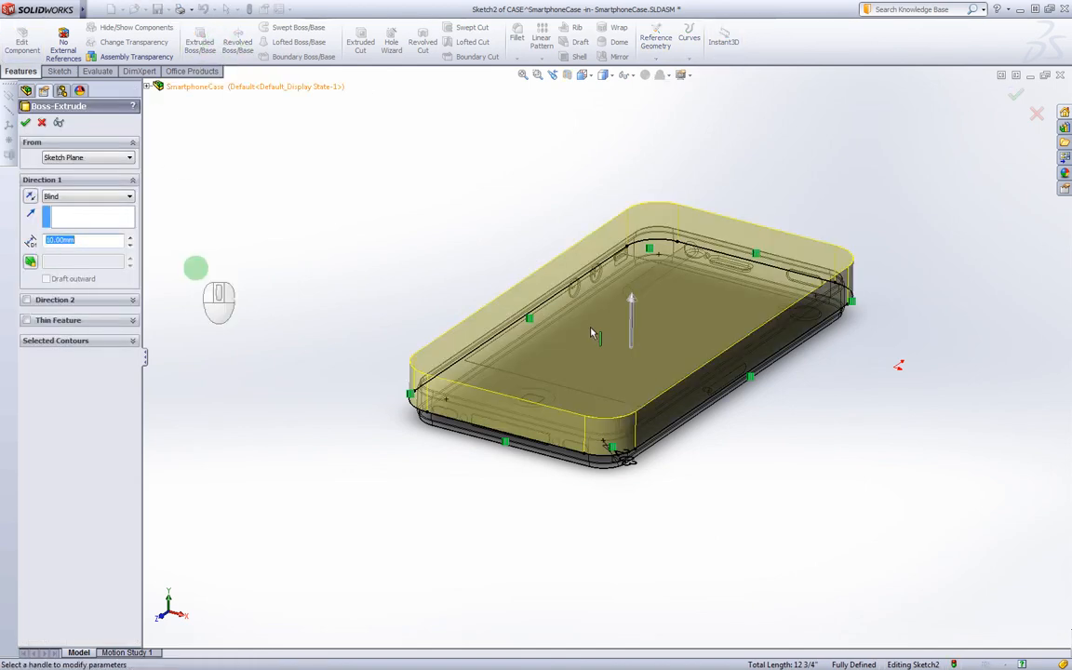
pyautogui.moveTo(569, 391); pyautogui.dragTo(594, 394, button='middle')
pyautogui.scroll(-3, 493, 377)
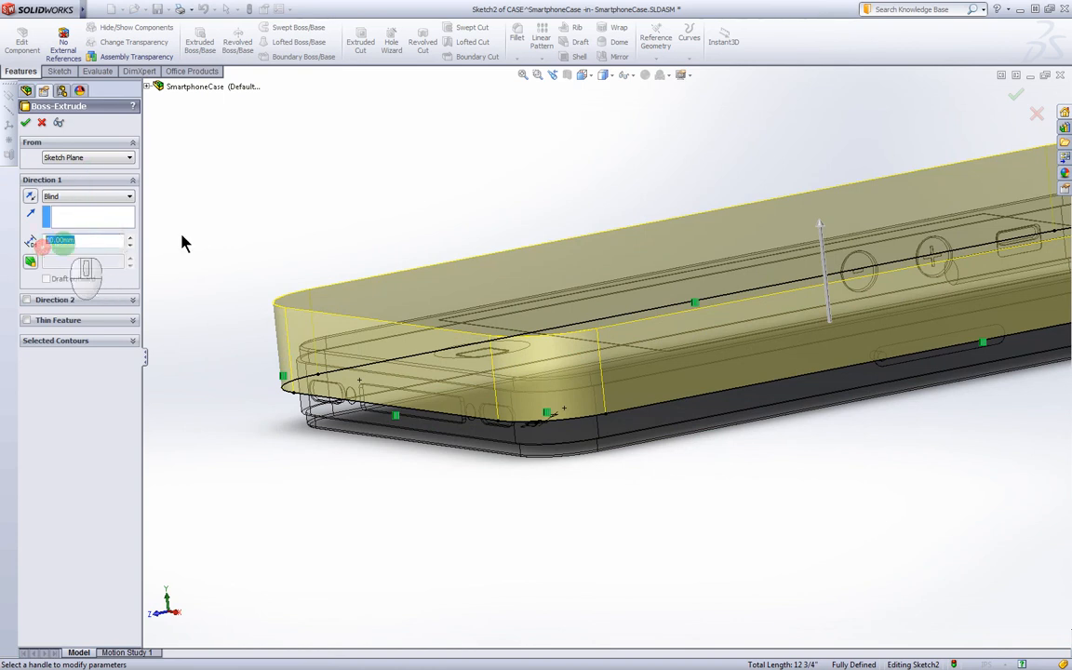
# Step: Set the blind depth of the case extrusion to 0.3 in
pyautogui.click(254, 236)
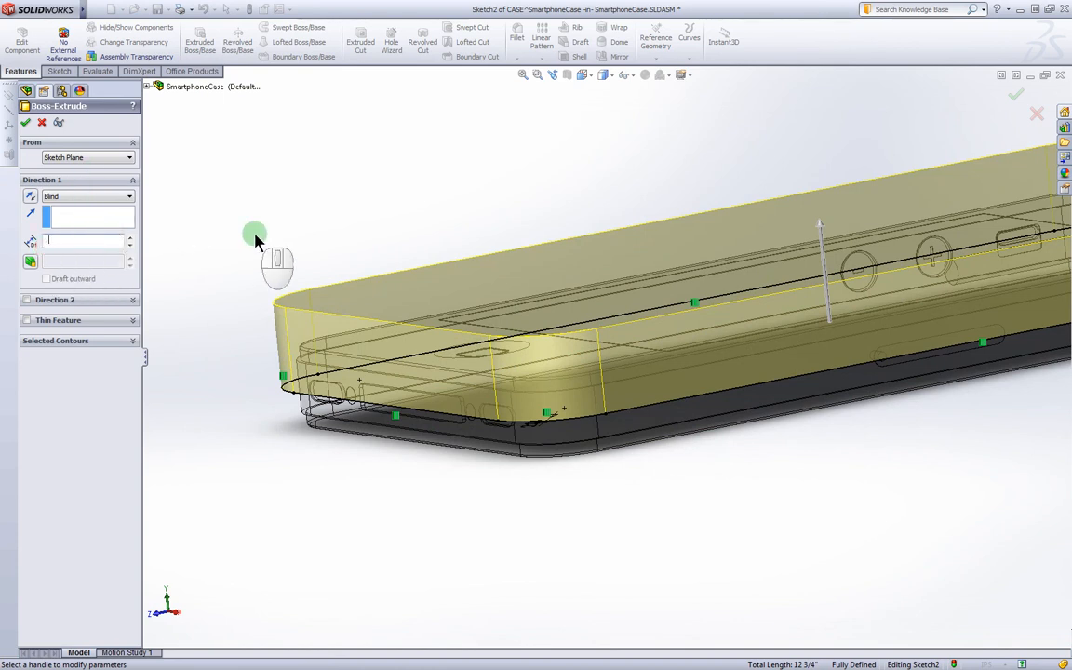
pyautogui.press('Return')
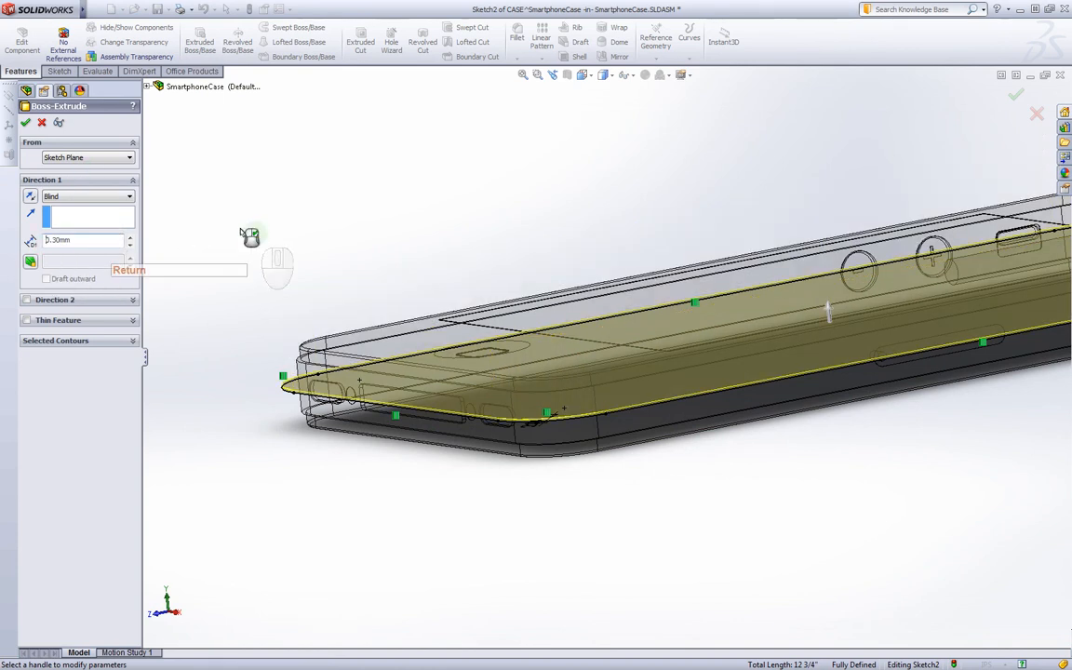
pyautogui.click(69, 238)
pyautogui.doubleClick(67, 239)
pyautogui.write('.3')
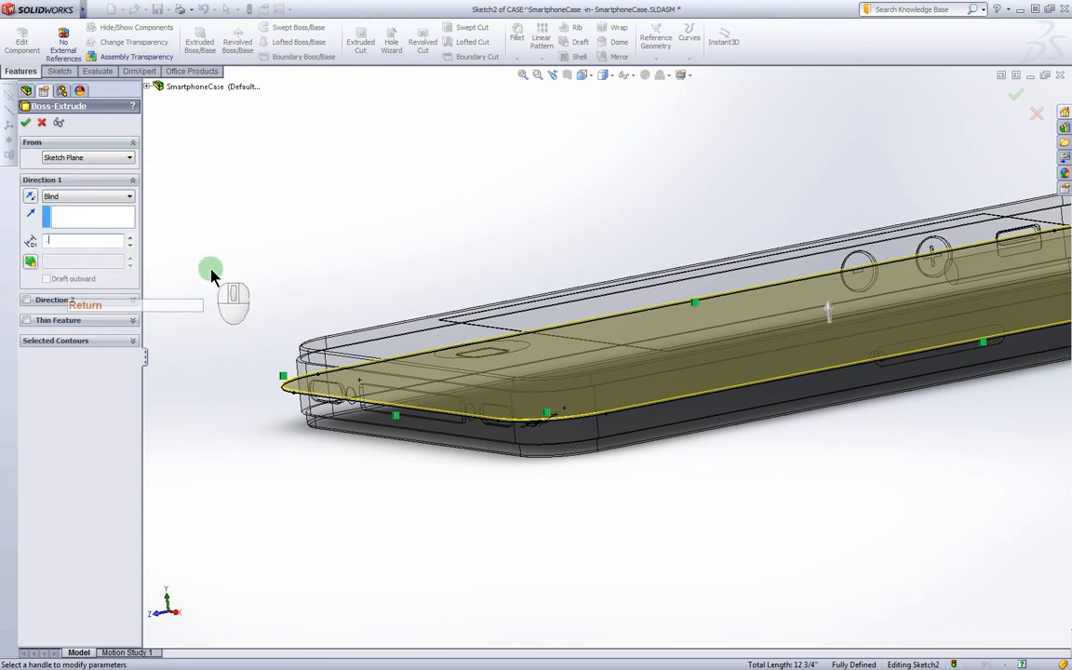
pyautogui.write('in')
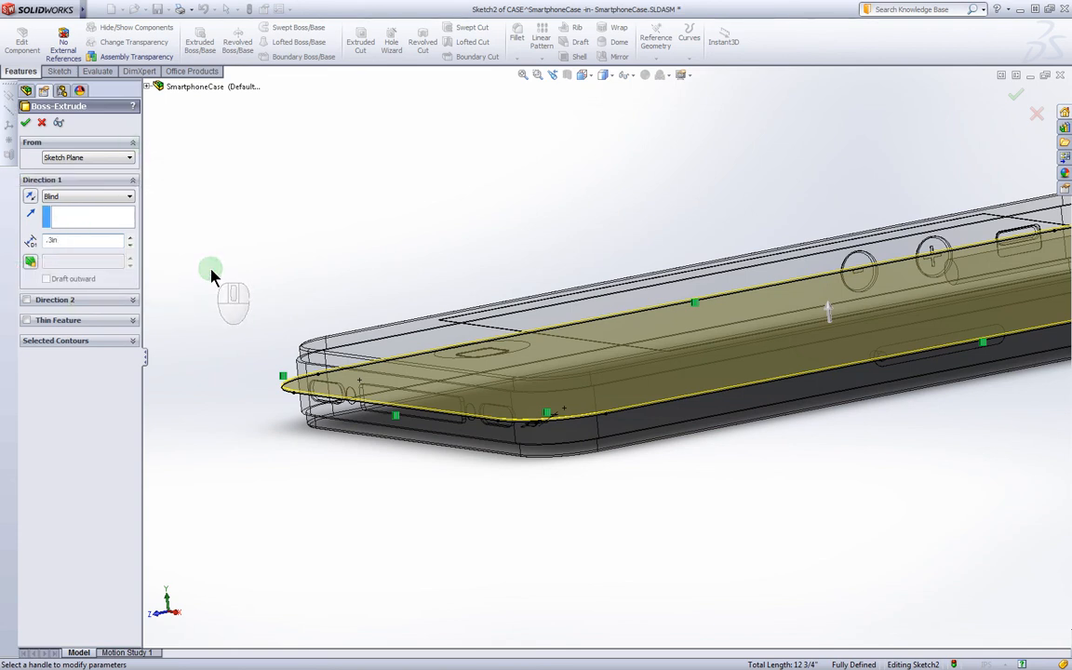
pyautogui.press('Return')
# Step: Try a one-direction blind extrusion of the case outline at 0.25 in depth, and undo it
pyautogui.moveTo(471, 482); pyautogui.dragTo(467, 469, button='middle')
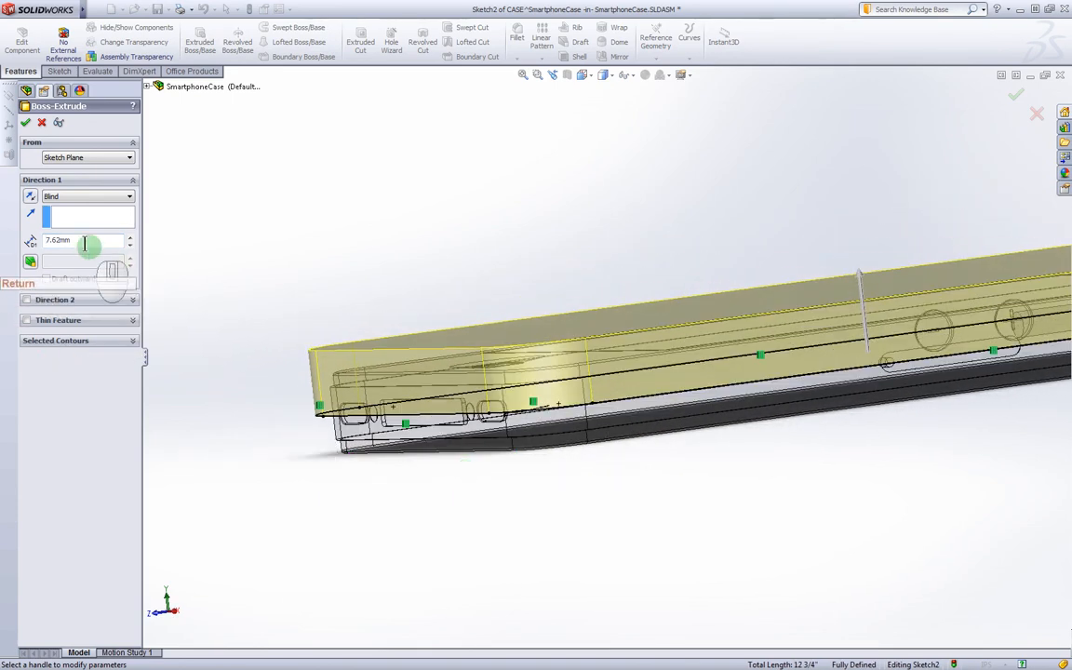
pyautogui.moveTo(85, 242); pyautogui.dragTo(40, 242)
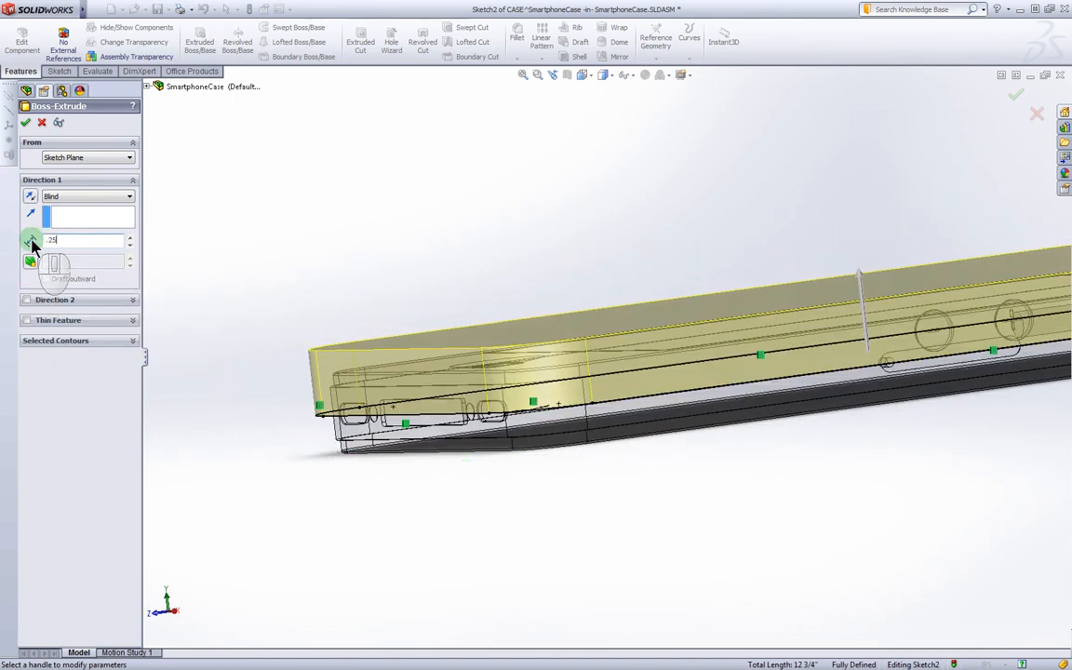
pyautogui.write('.25in')
pyautogui.press('Return')
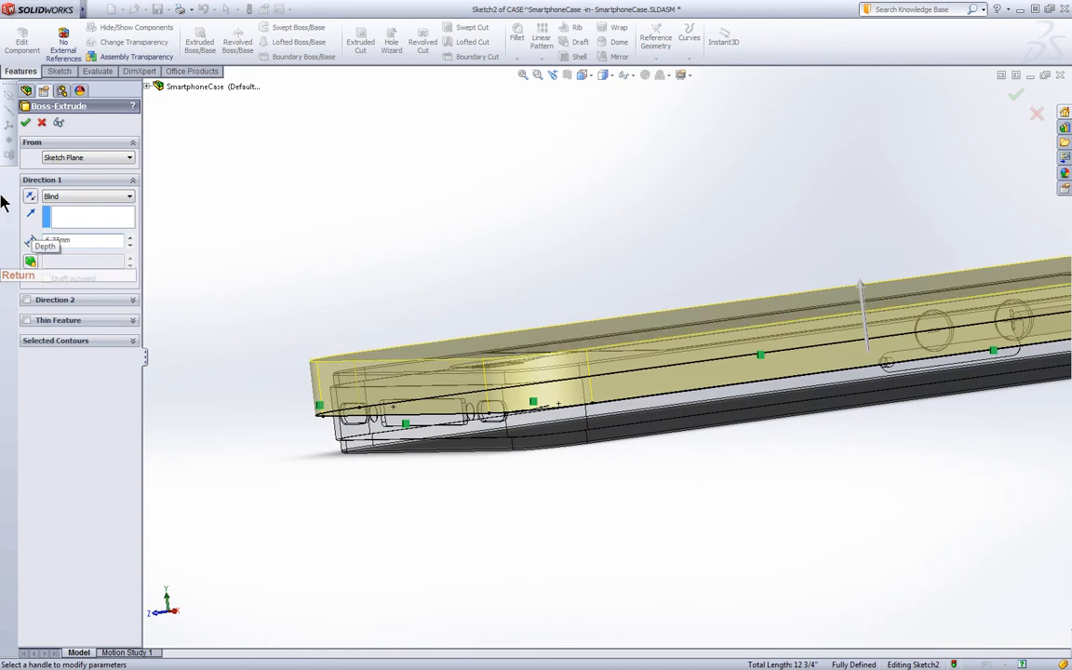
pyautogui.click(25, 124)
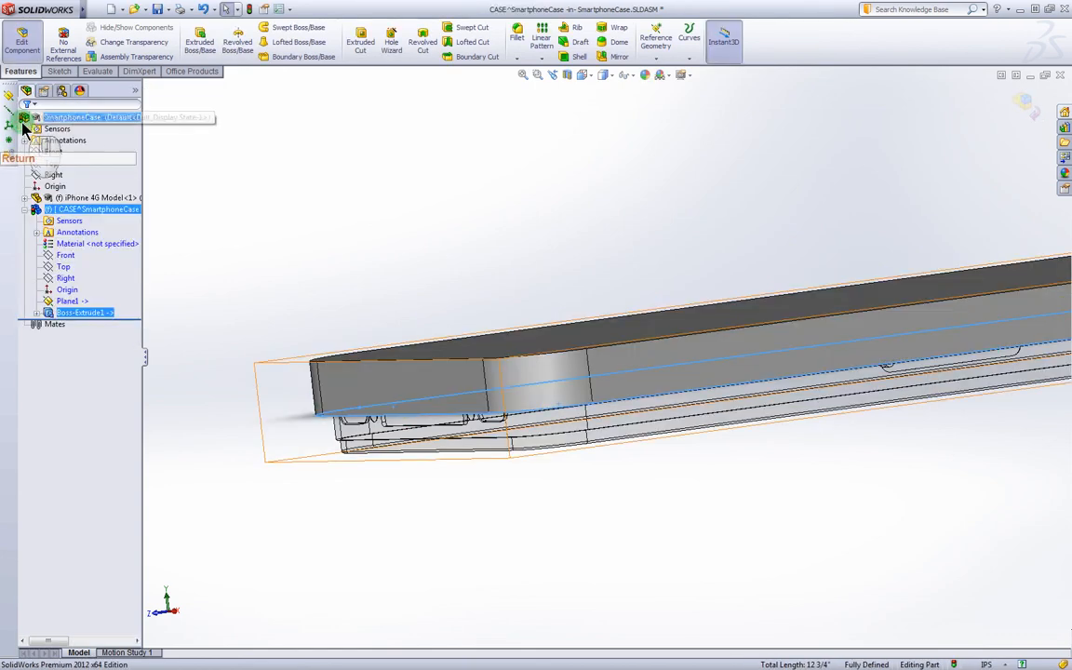
pyautogui.hotkey('ctrl', 'z')
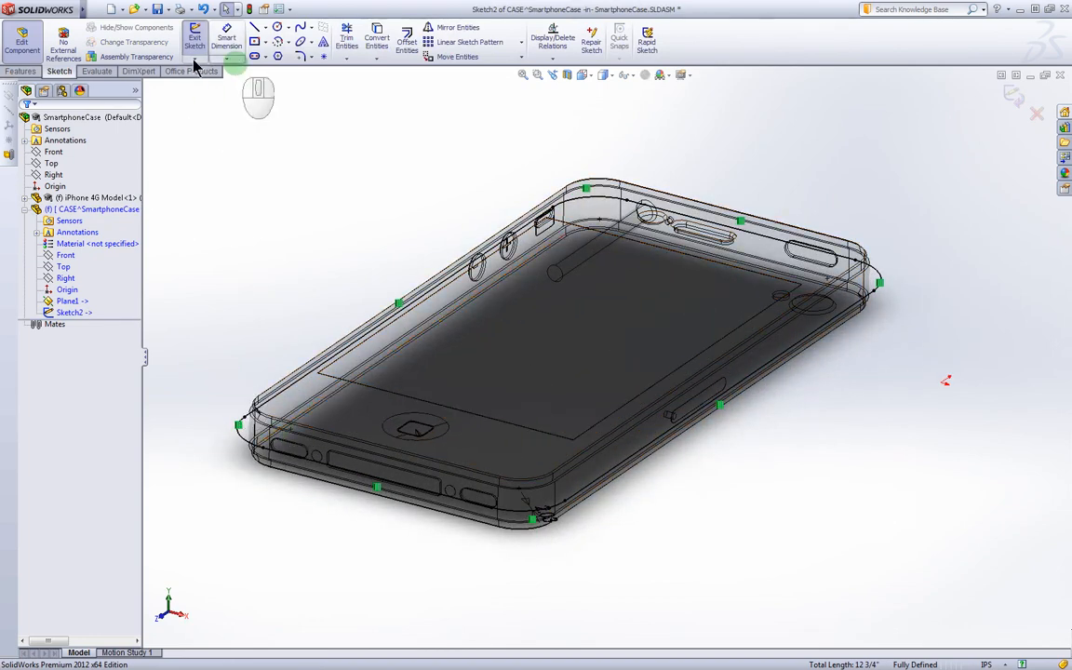
# Step: Extrude the offset outline as a boss, blind 0.25 in in Direction 1 and blind 0.25 in in Direction 2
pyautogui.click(20, 71)
pyautogui.click(183, 48)
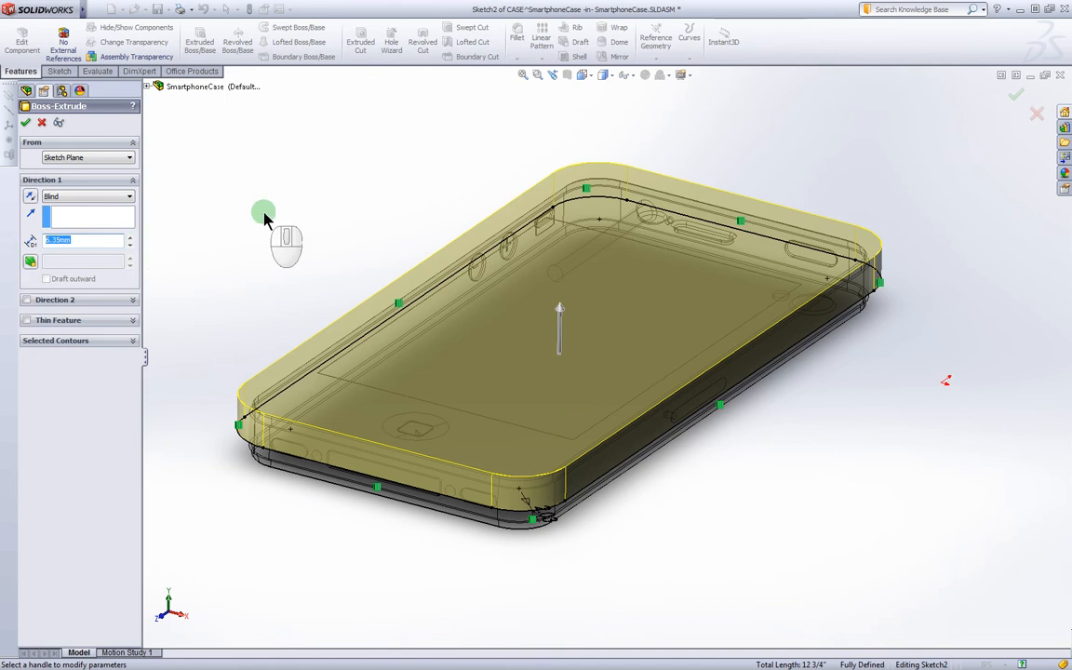
pyautogui.write('.25in')
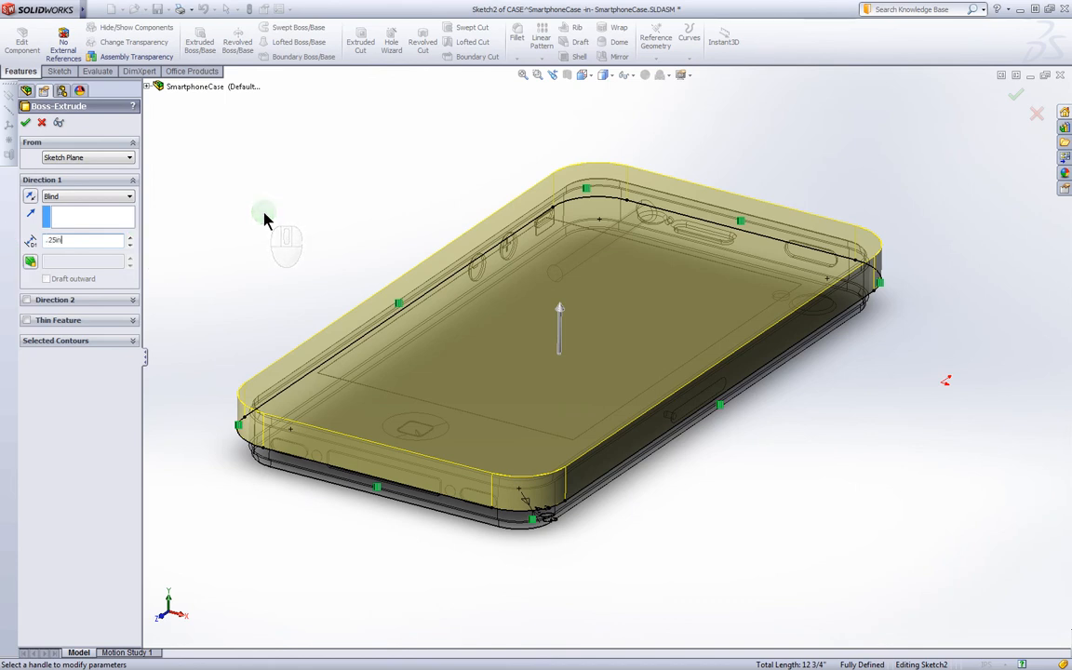
pyautogui.click(28, 300)
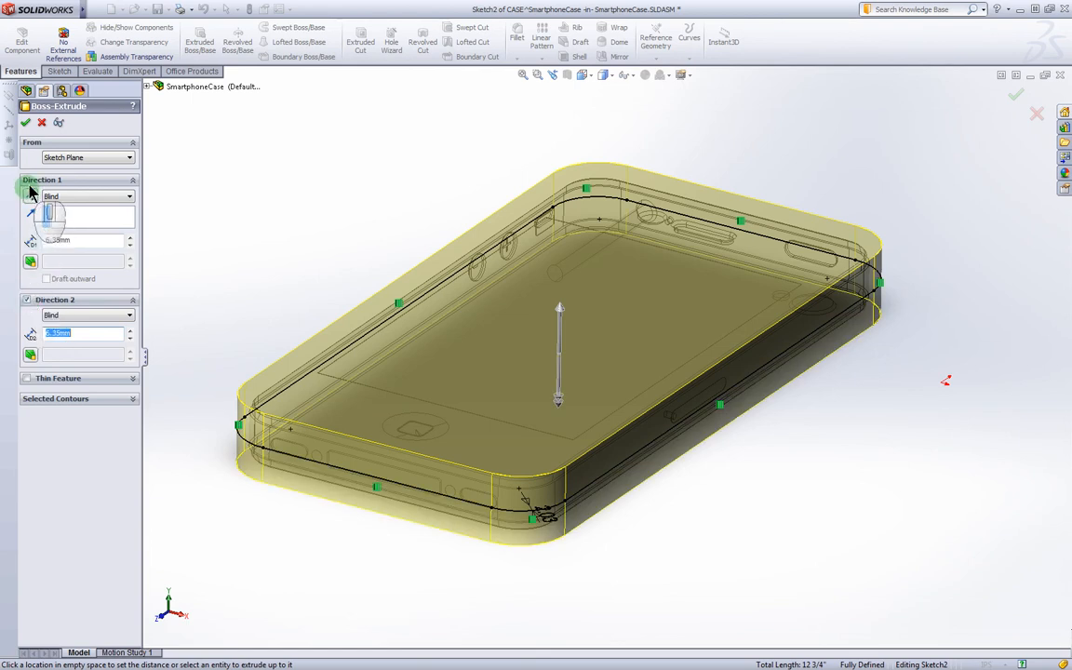
pyautogui.click(82, 332)
pyautogui.moveTo(110, 335); pyautogui.dragTo(14, 336)
pyautogui.moveTo(78, 331); pyautogui.dragTo(3, 322)
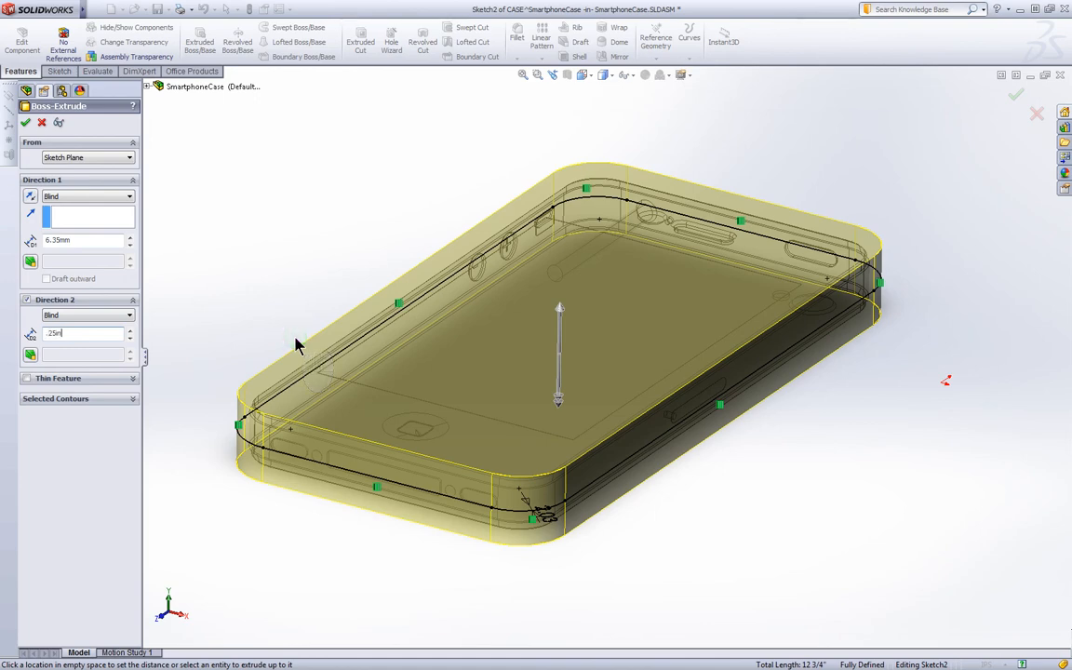
pyautogui.write('.25in')
pyautogui.press('Return')
pyautogui.moveTo(502, 466); pyautogui.dragTo(491, 433, button='middle')
pyautogui.click(26, 122)
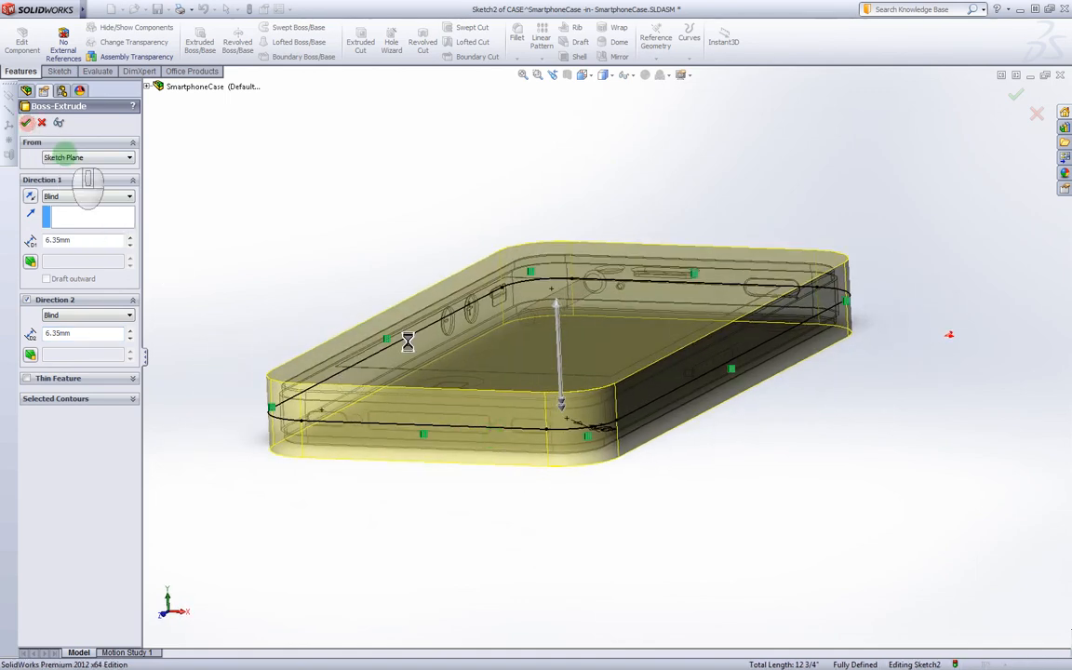
# Step: Examine the phone inside the solid case block with hidden lines displayed, and restore the shaded-with-edges display
pyautogui.moveTo(510, 355); pyautogui.dragTo(495, 423, button='middle')
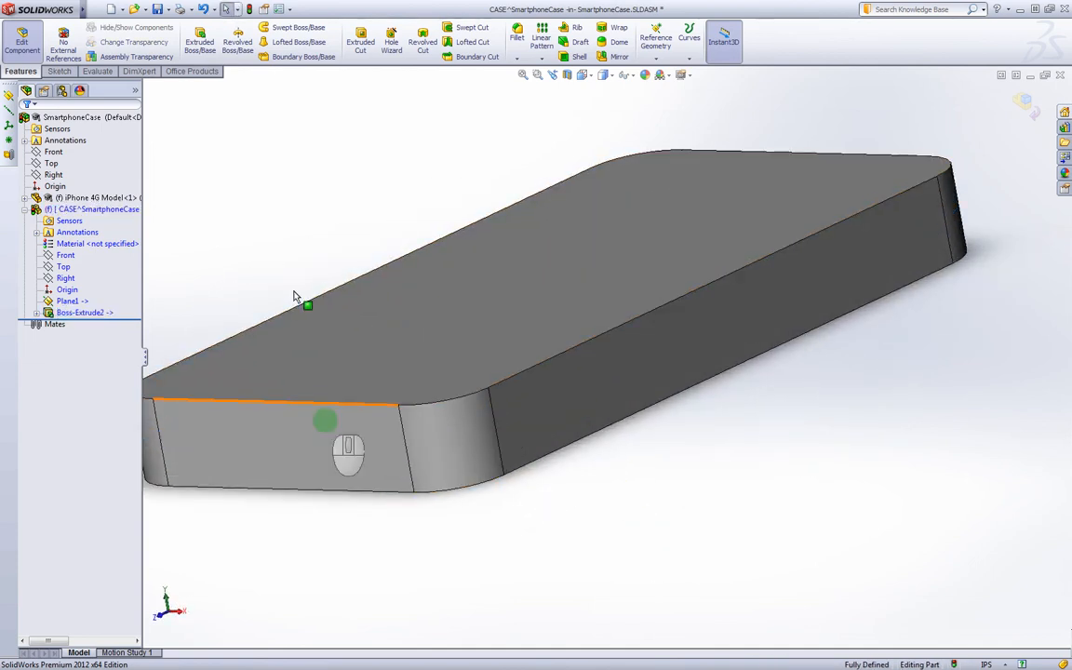
pyautogui.press('f')
pyautogui.click(585, 74)
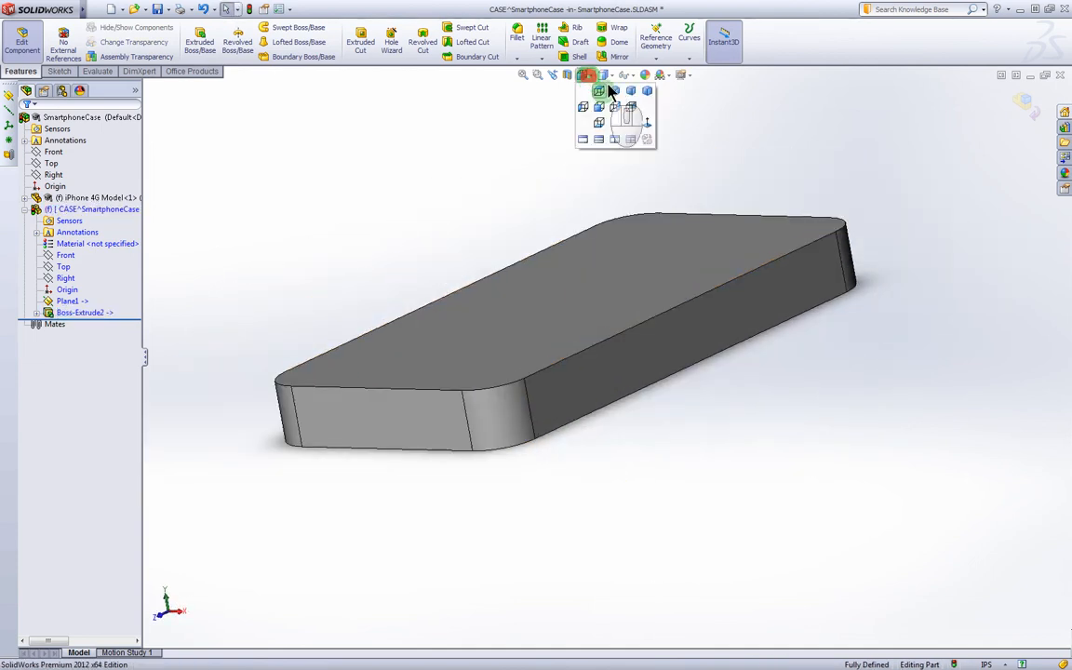
pyautogui.click(603, 75)
pyautogui.click(605, 139)
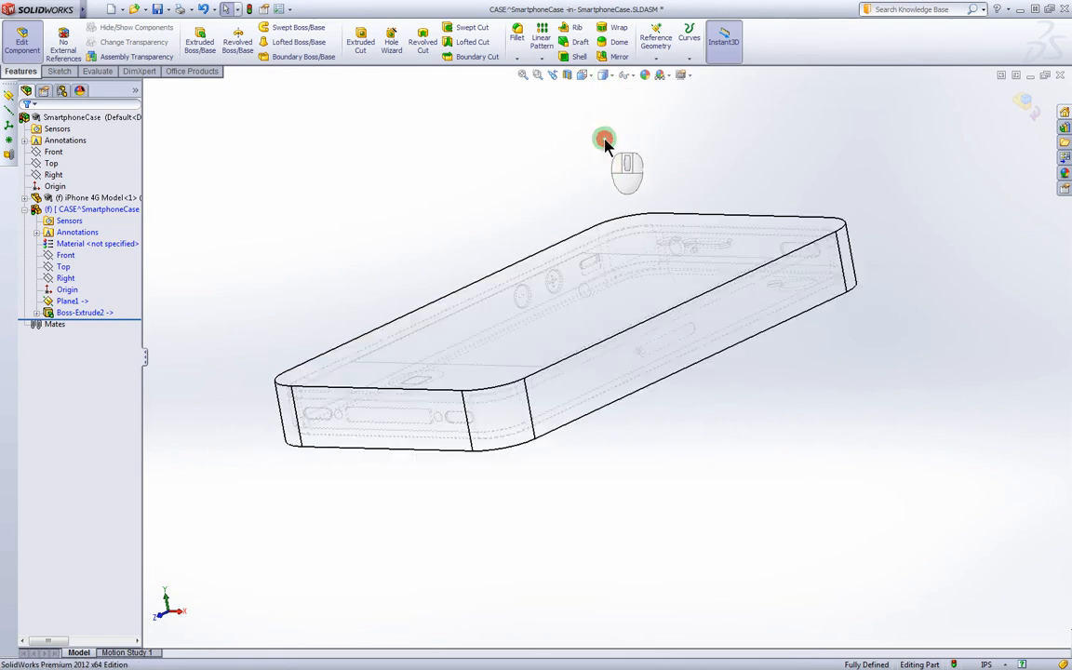
pyautogui.moveTo(613, 480); pyautogui.dragTo(626, 501, button='middle')
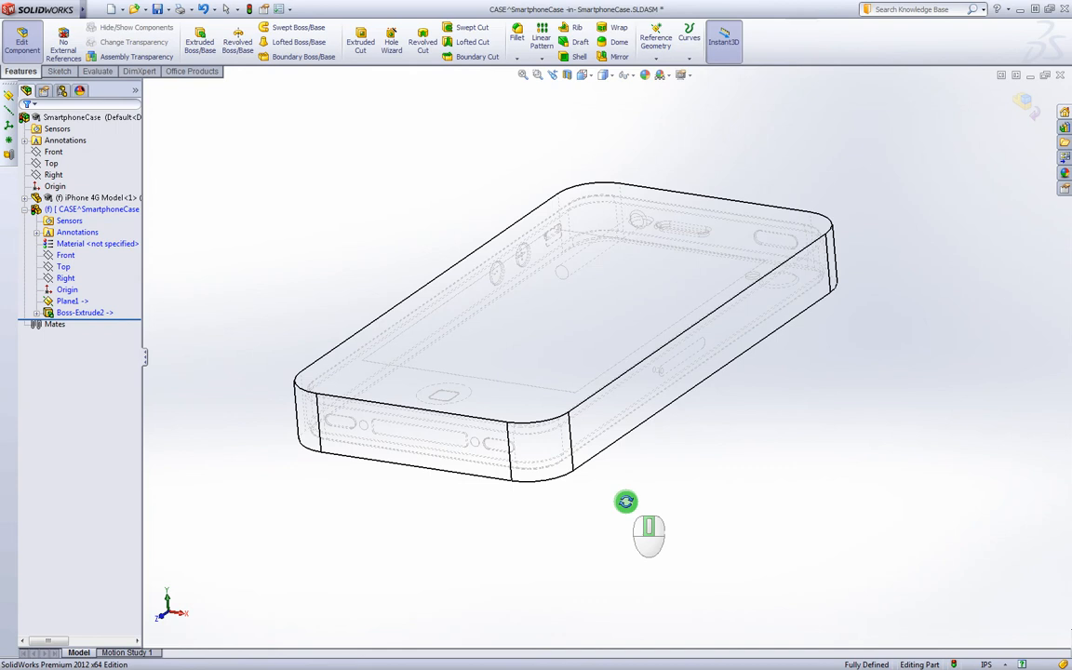
pyautogui.moveTo(625, 502); pyautogui.dragTo(545, 488, button='middle')
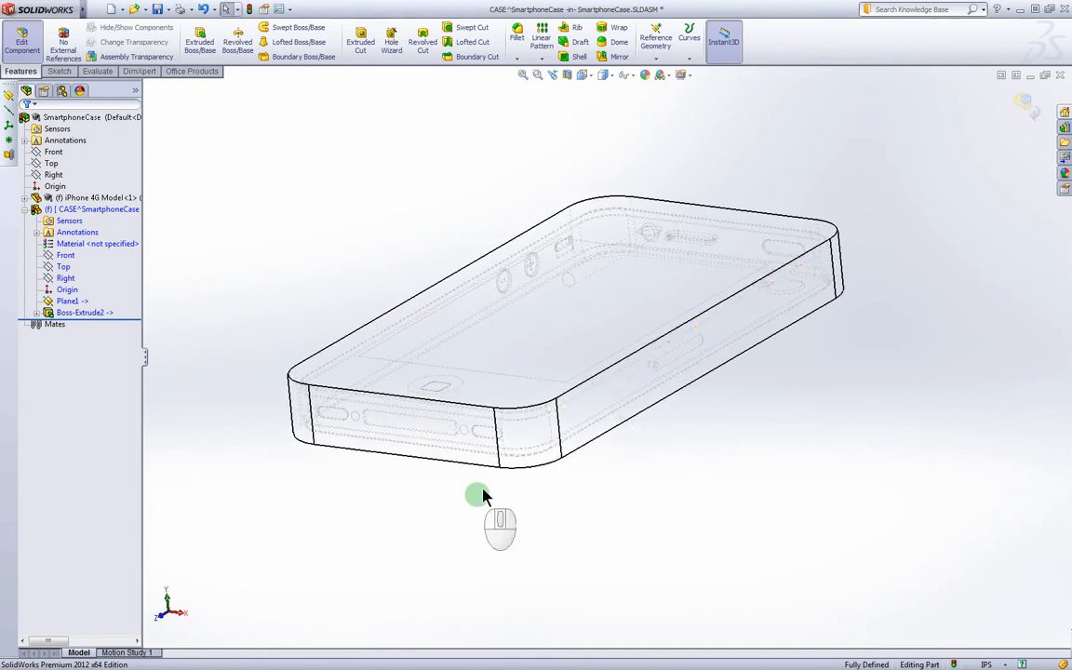
pyautogui.click(600, 78)
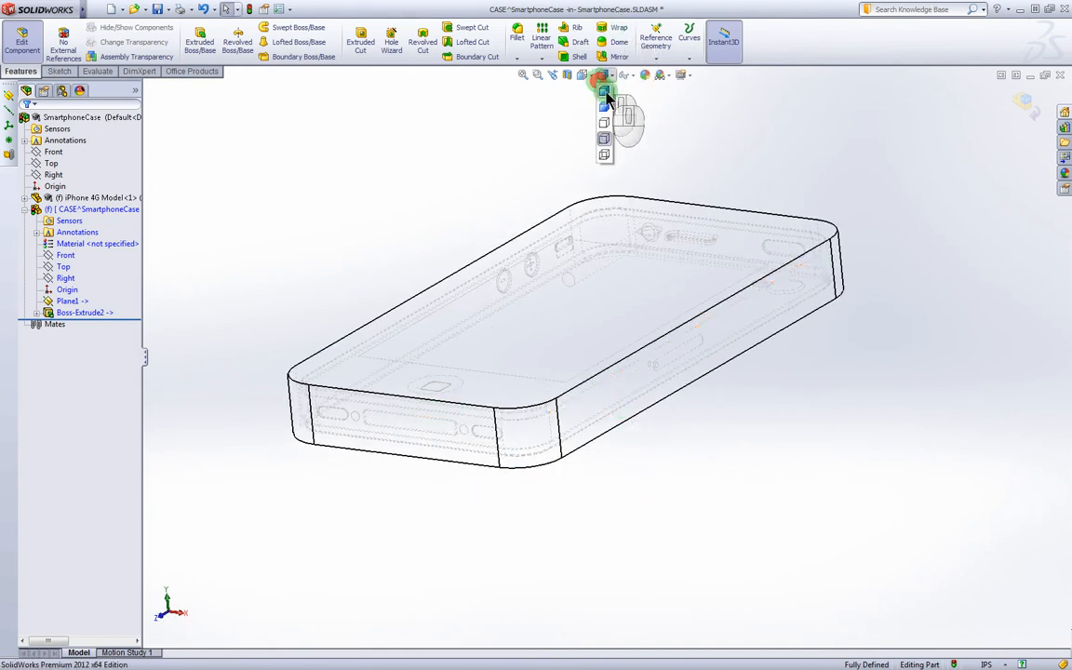
pyautogui.click(605, 92)
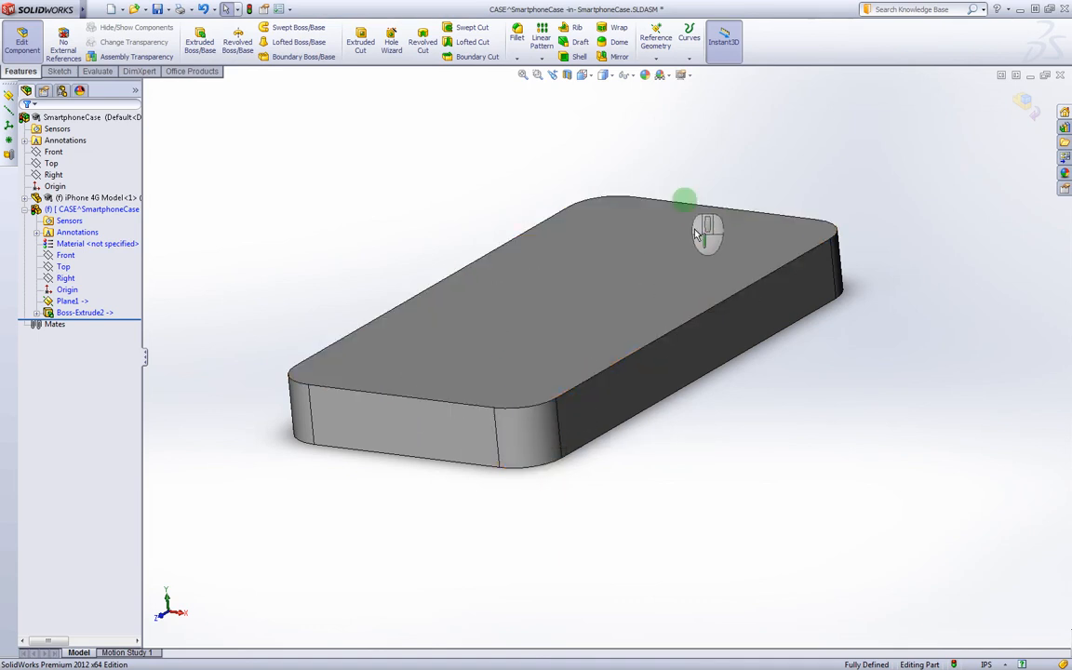
pyautogui.click(577, 343)
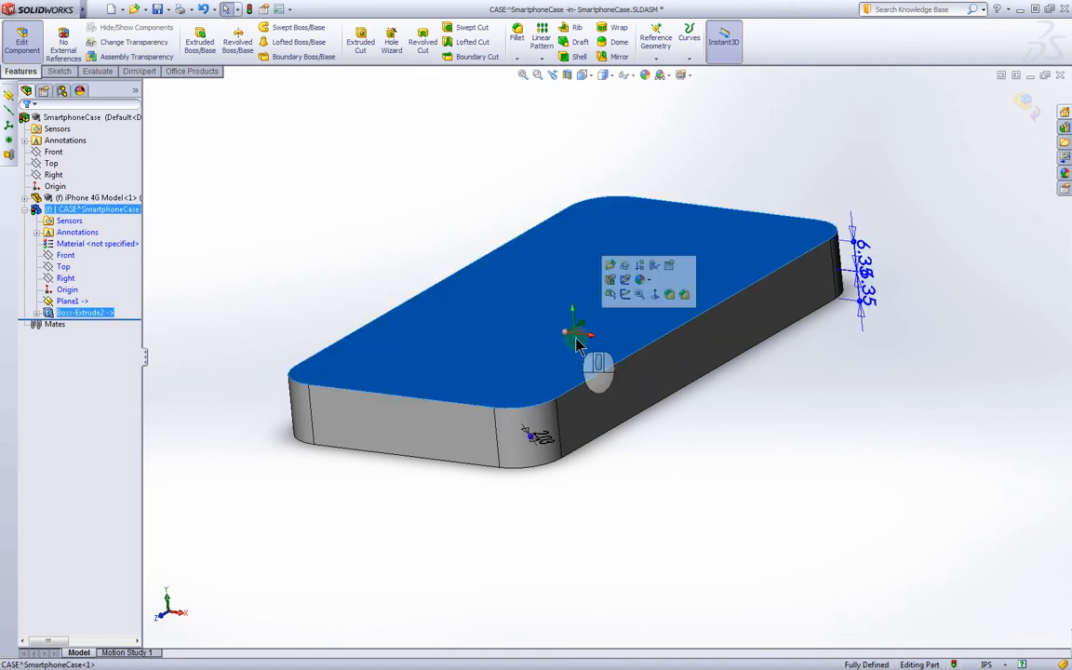
pyautogui.click(537, 177)
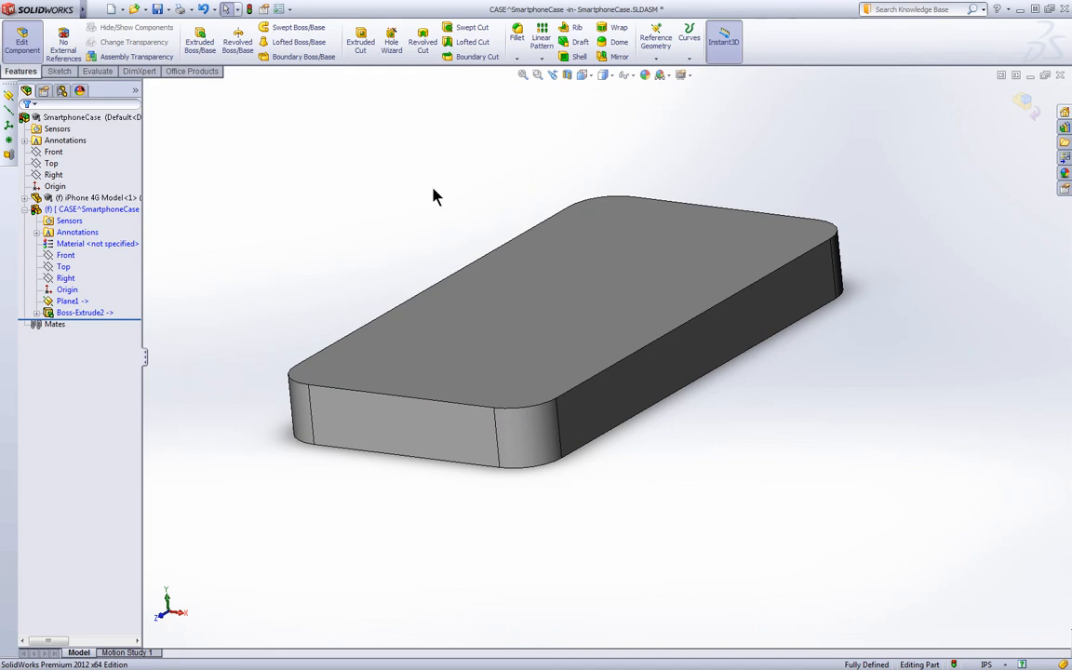
pyautogui.middleClick(528, 400)
pyautogui.middleClick(571, 383)
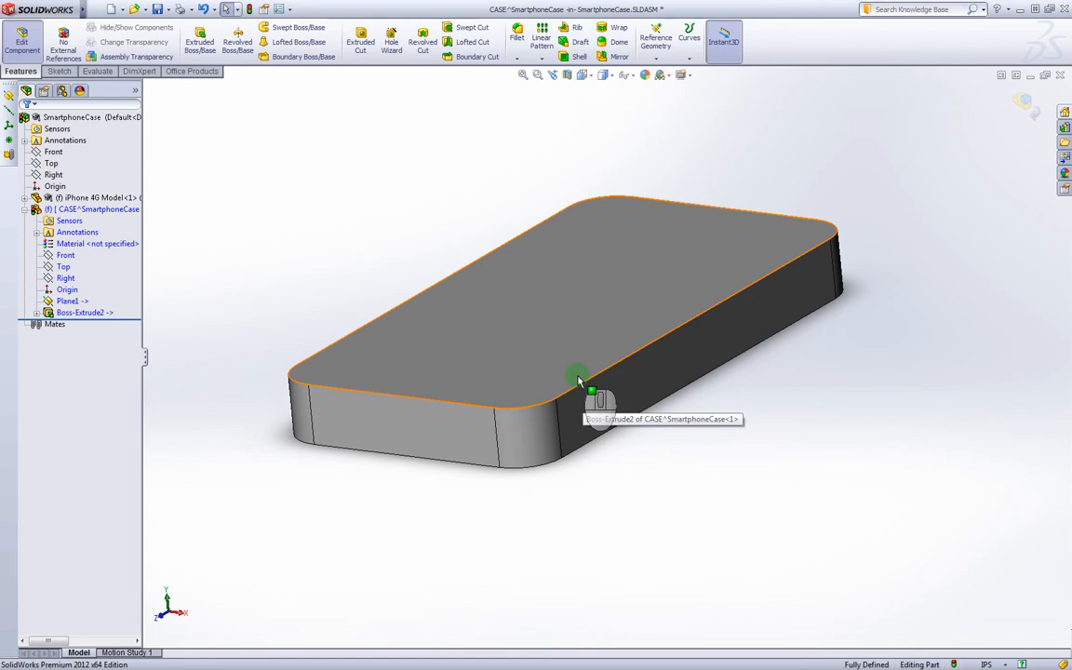
pyautogui.click(452, 219)
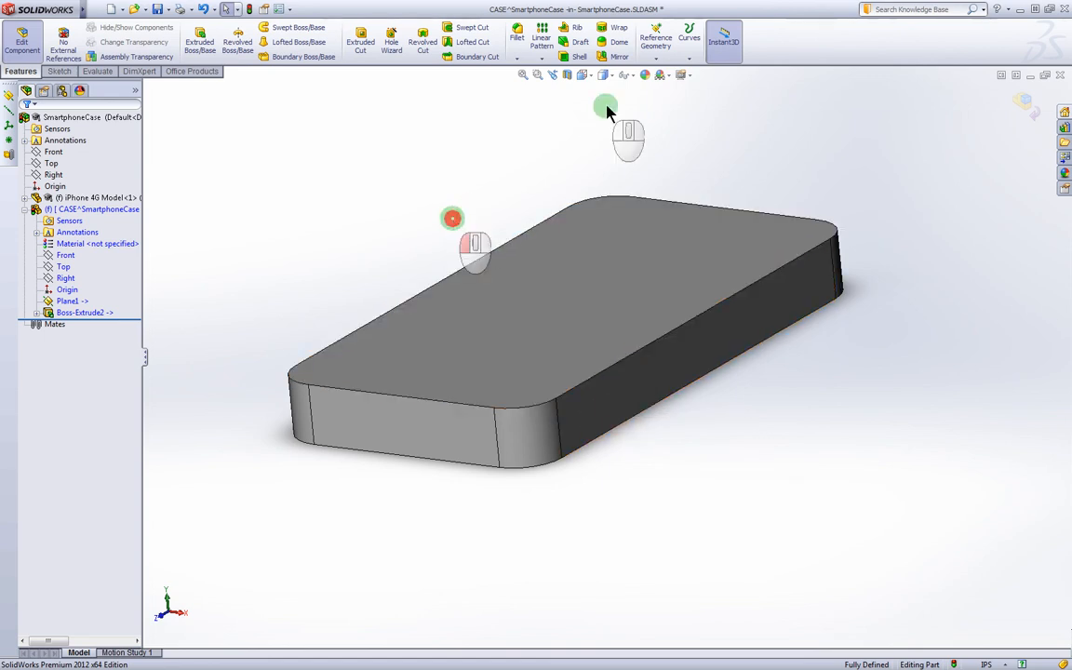
# Step: Shell the case block to a 0.06 in wall thickness, removing its upper face on the phone's screen side
pyautogui.click(577, 58)
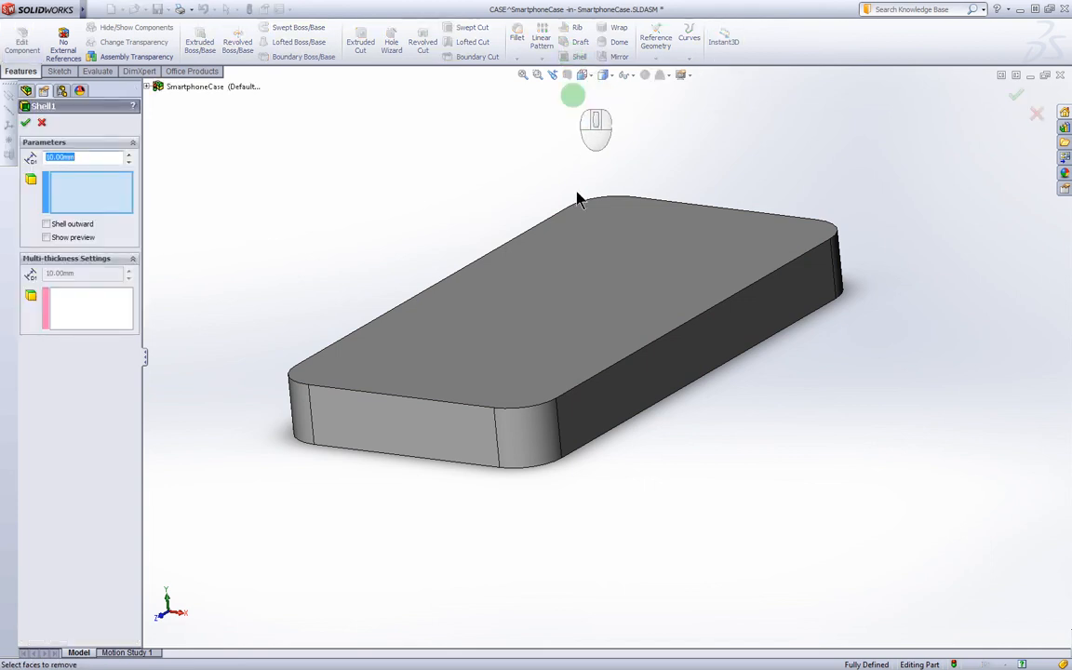
pyautogui.click(565, 292)
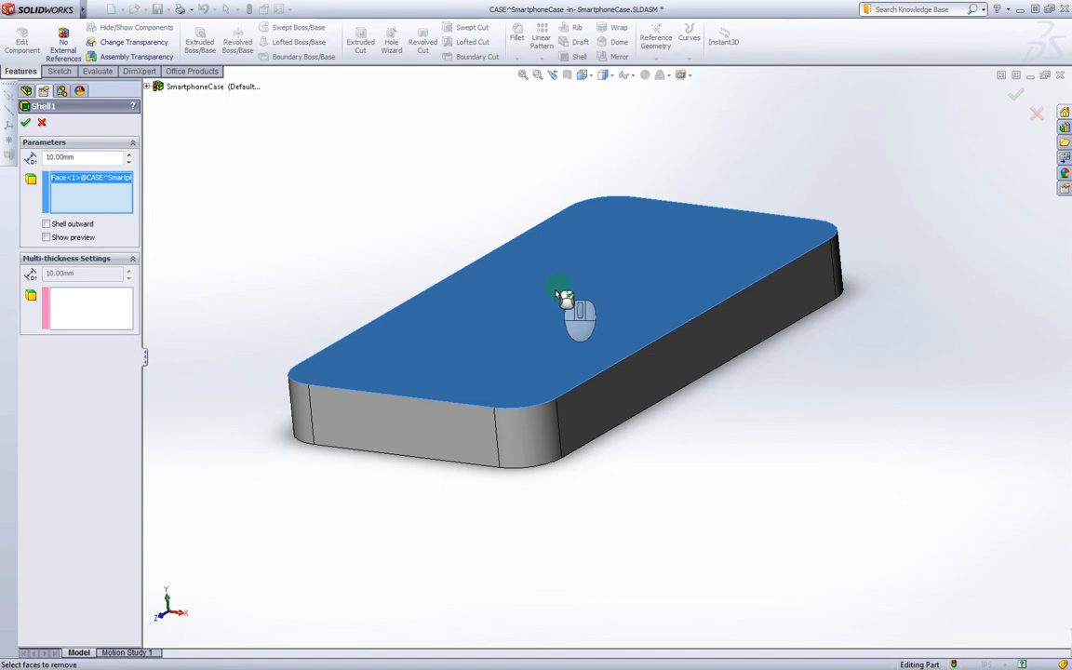
pyautogui.click(583, 78)
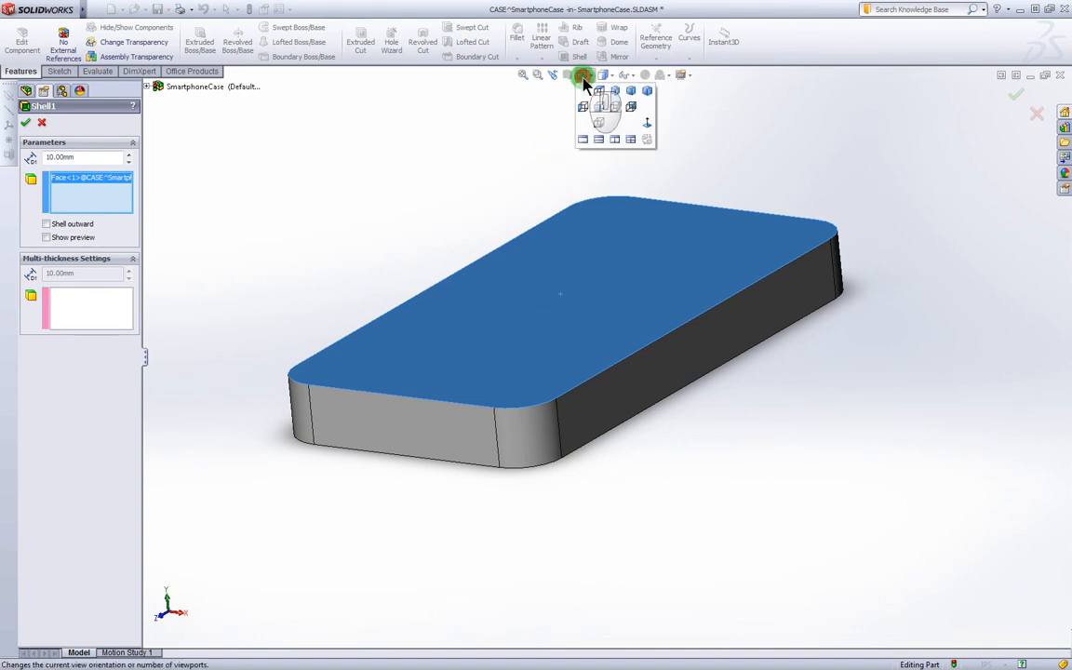
pyautogui.click(598, 92)
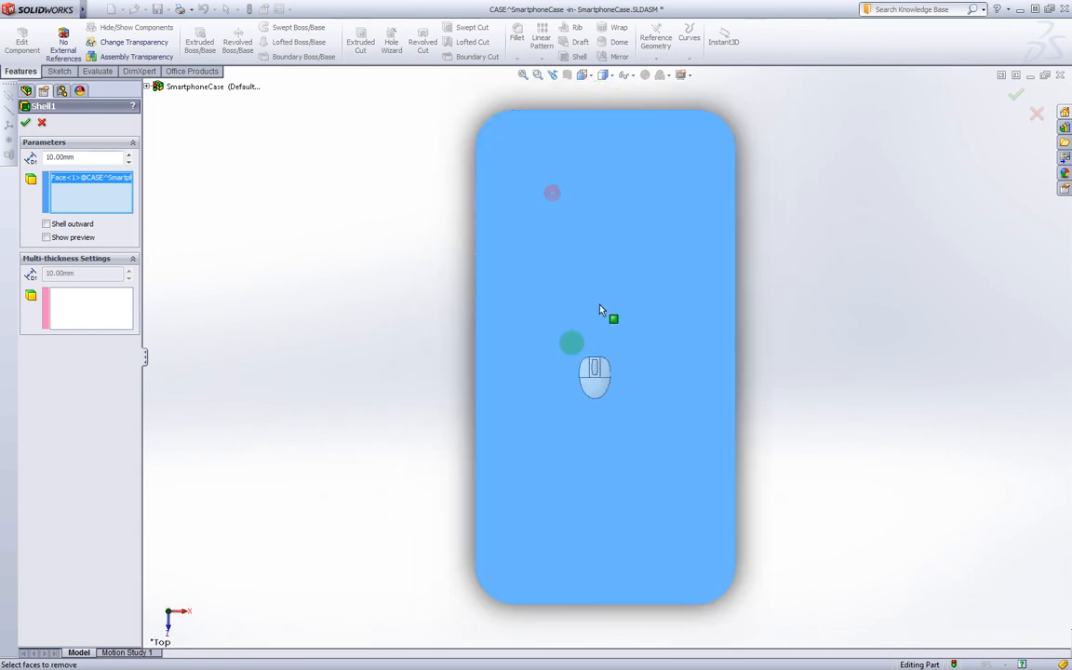
pyautogui.click(582, 75)
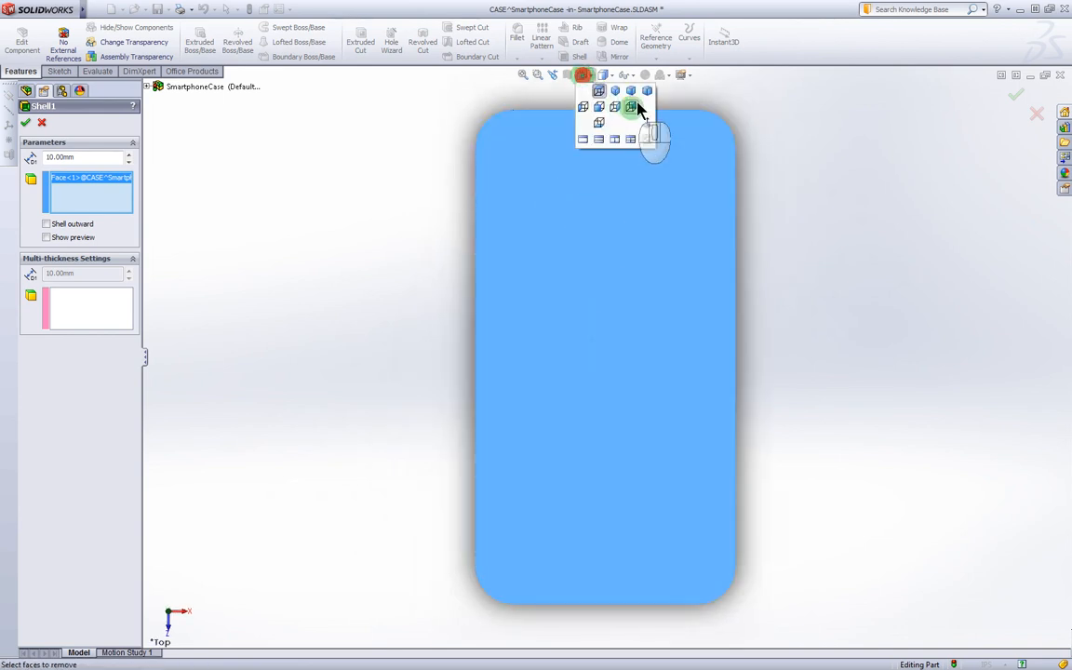
pyautogui.click(633, 108)
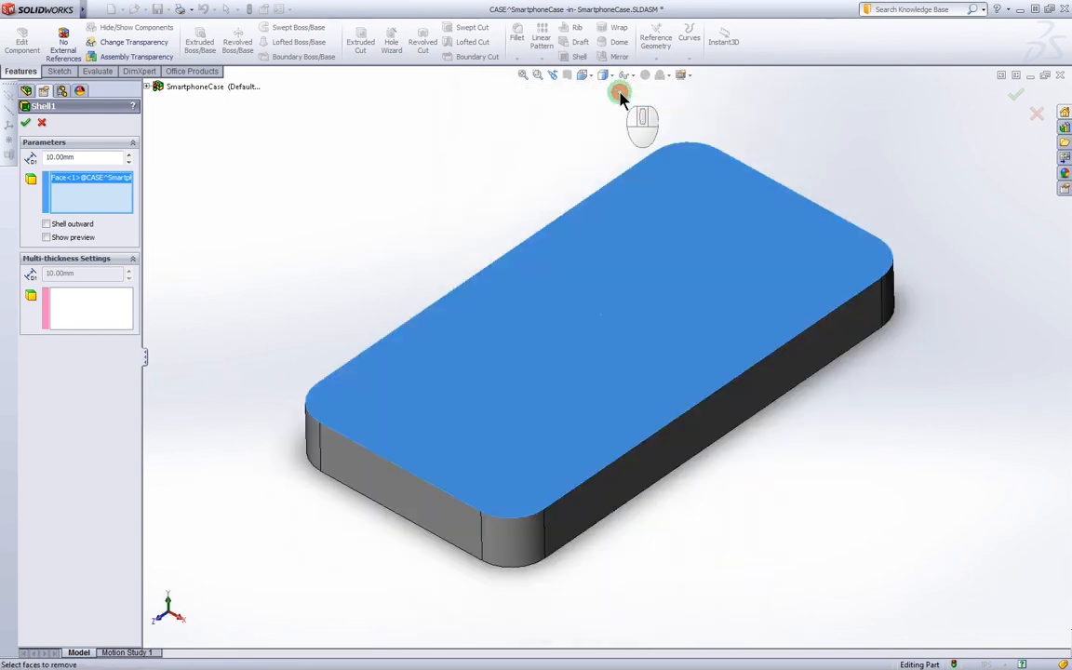
pyautogui.doubleClick(91, 158)
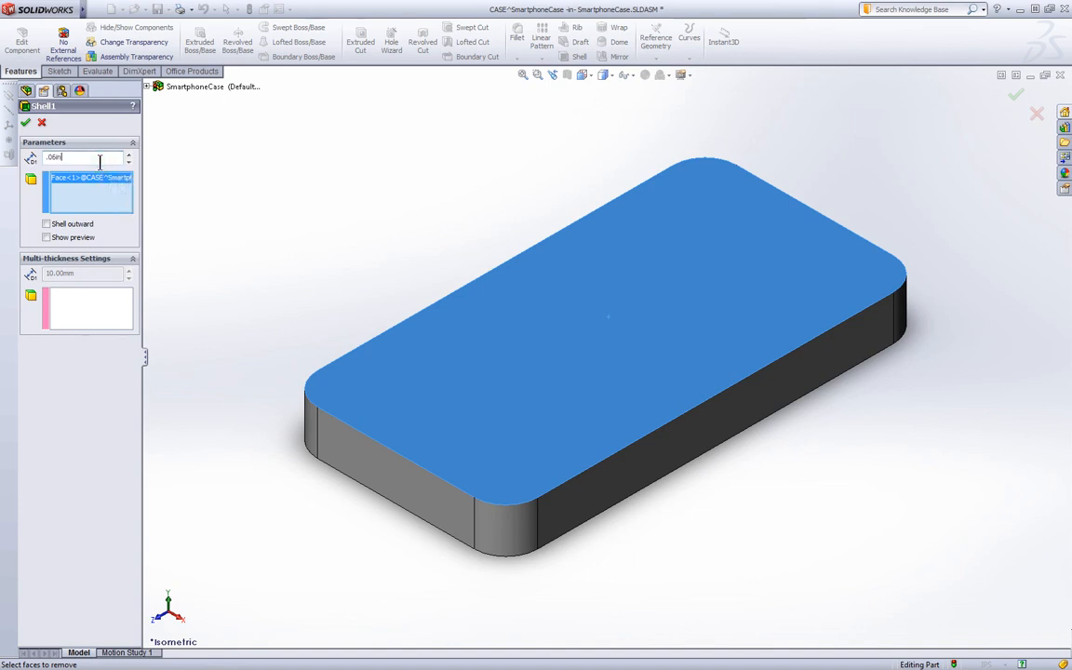
pyautogui.click(27, 123)
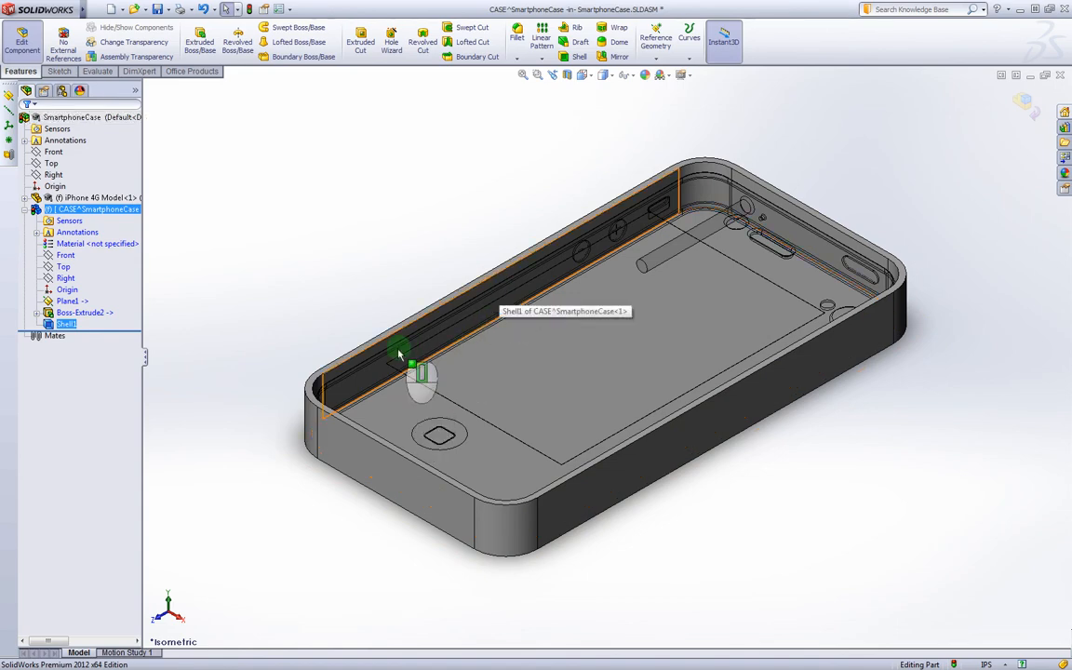
# Step: Examine the gap between the phone and the shelled case wall from above, close up at a rounded corner
pyautogui.moveTo(399, 360); pyautogui.dragTo(385, 485, button='middle')
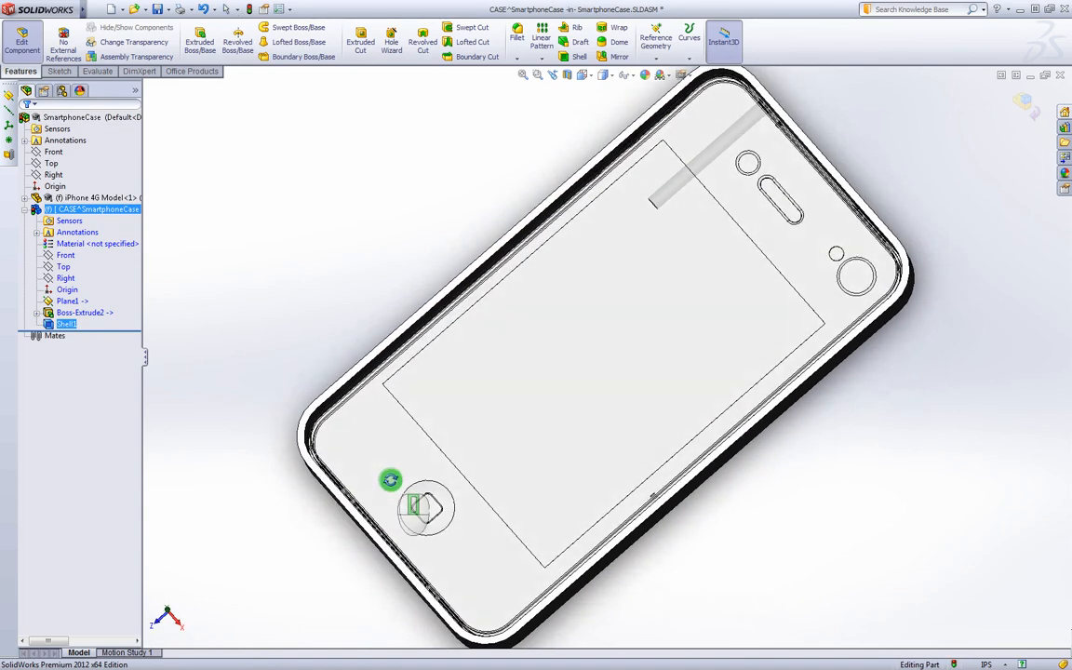
pyautogui.click(586, 78)
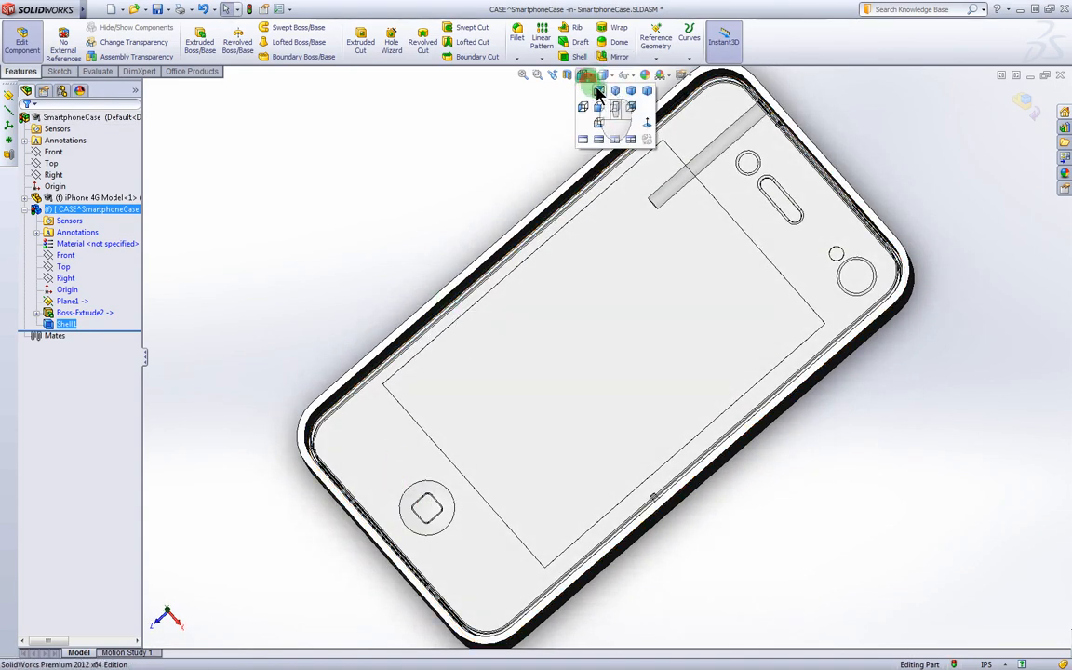
pyautogui.click(615, 106)
pyautogui.scroll(-5, 486, 154)
pyautogui.scroll(-4, 485, 154)
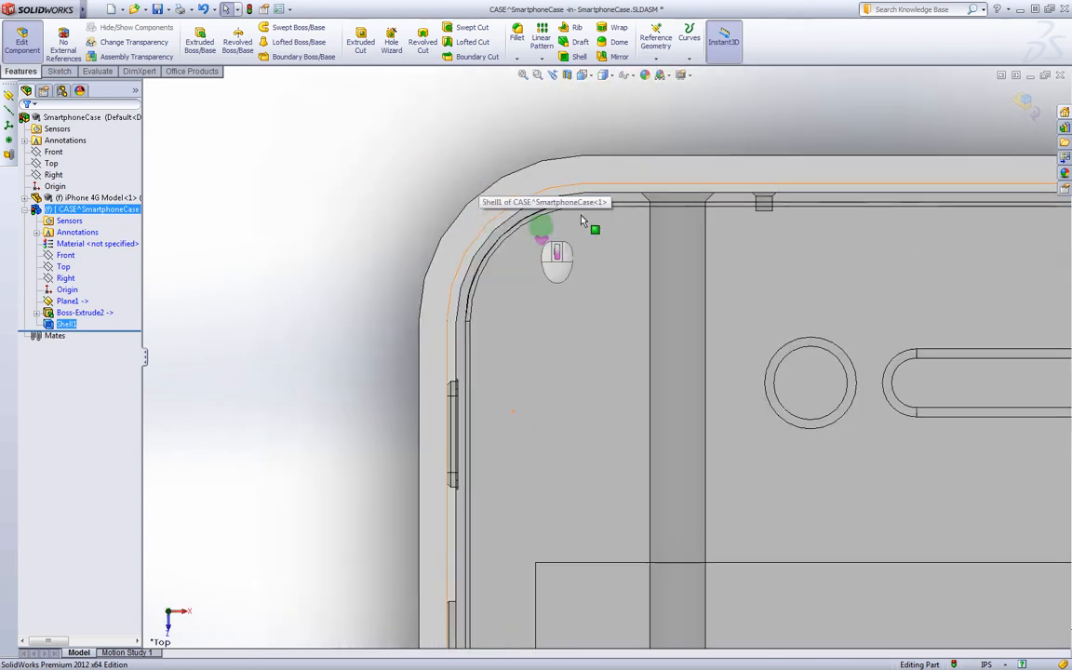
pyautogui.click(609, 197)
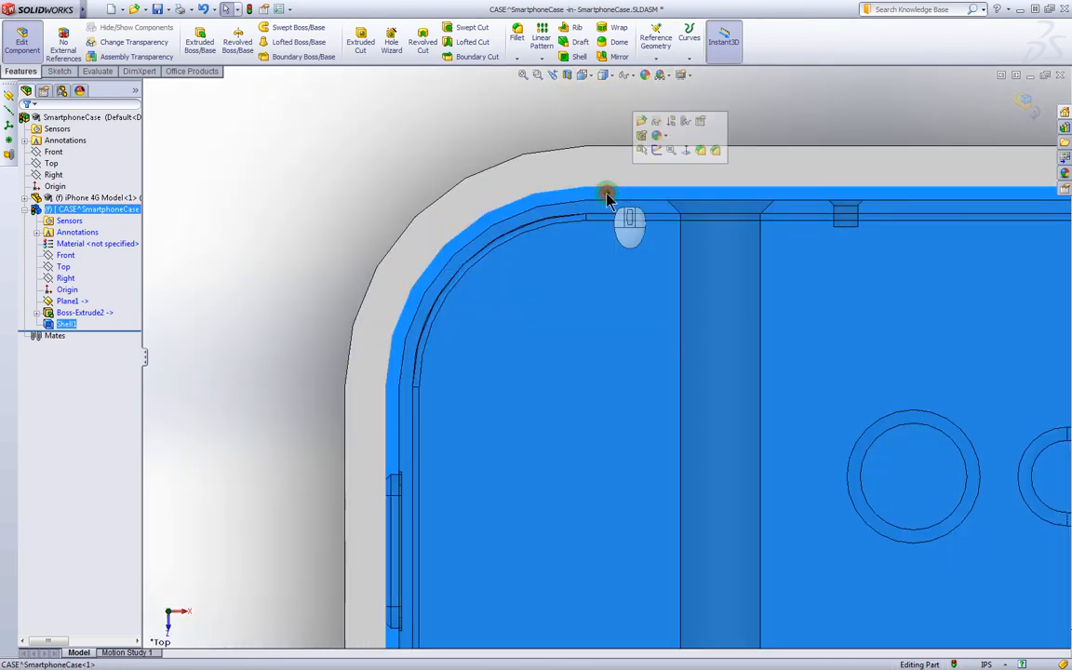
pyautogui.click(405, 164)
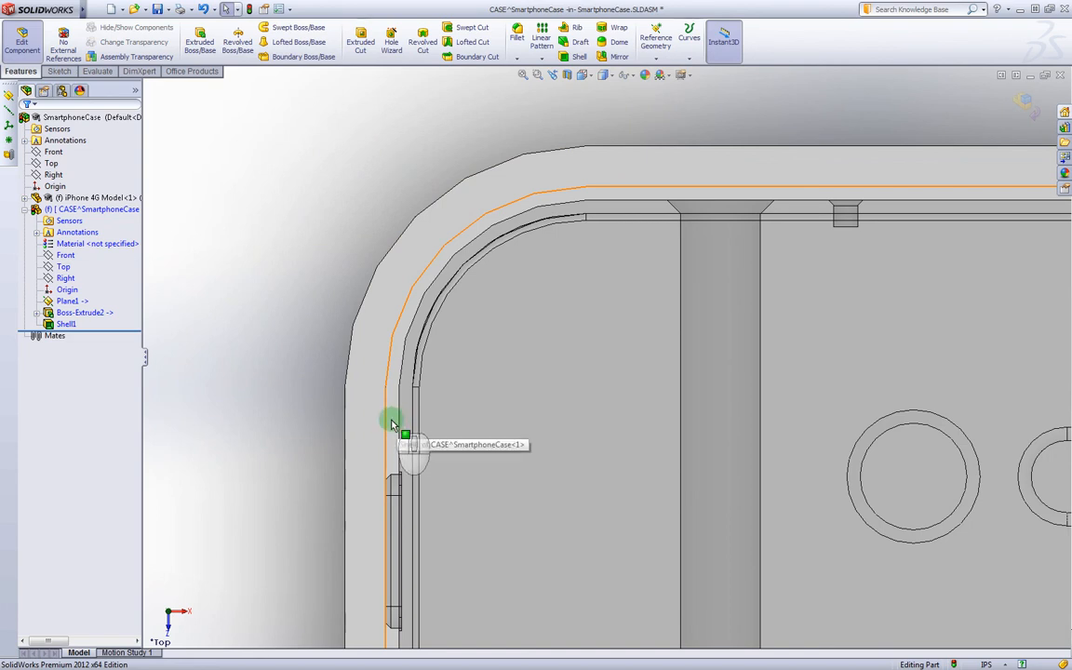
pyautogui.click(398, 430)
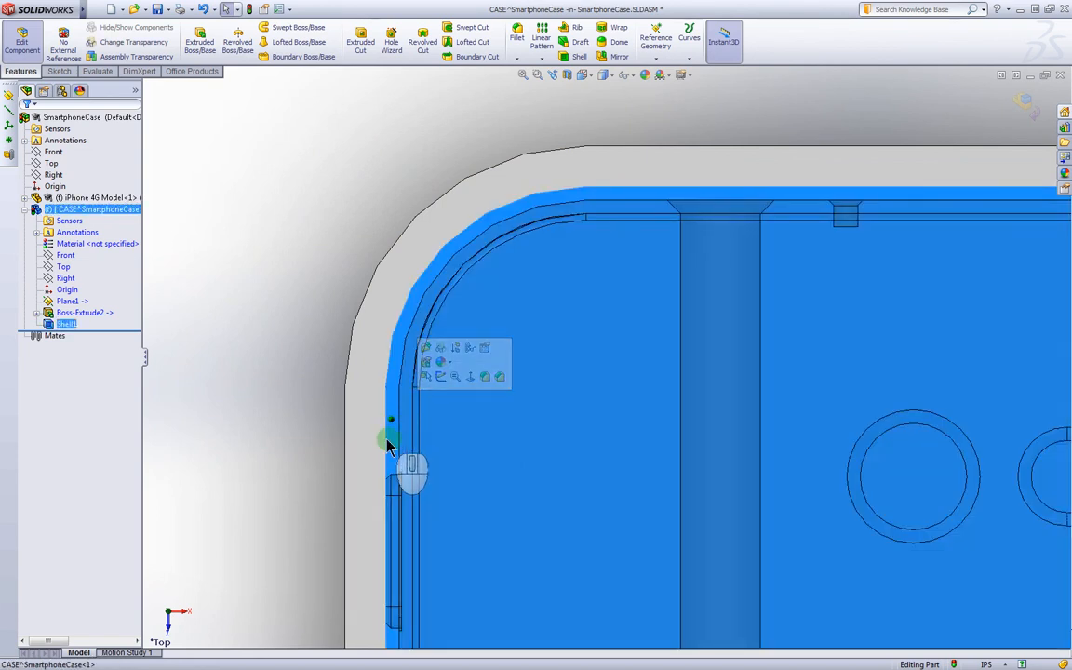
# Step: Try to measure the gap between the case's inner edge and the phone's side edge while editing the CASE part
pyautogui.click(258, 371)
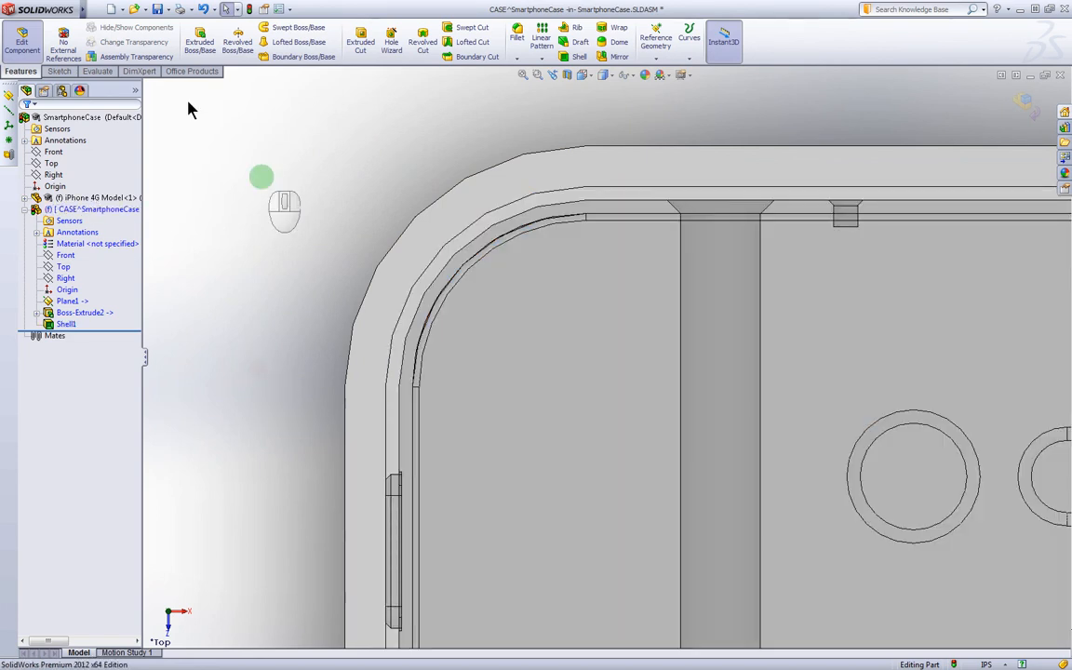
pyautogui.click(82, 73)
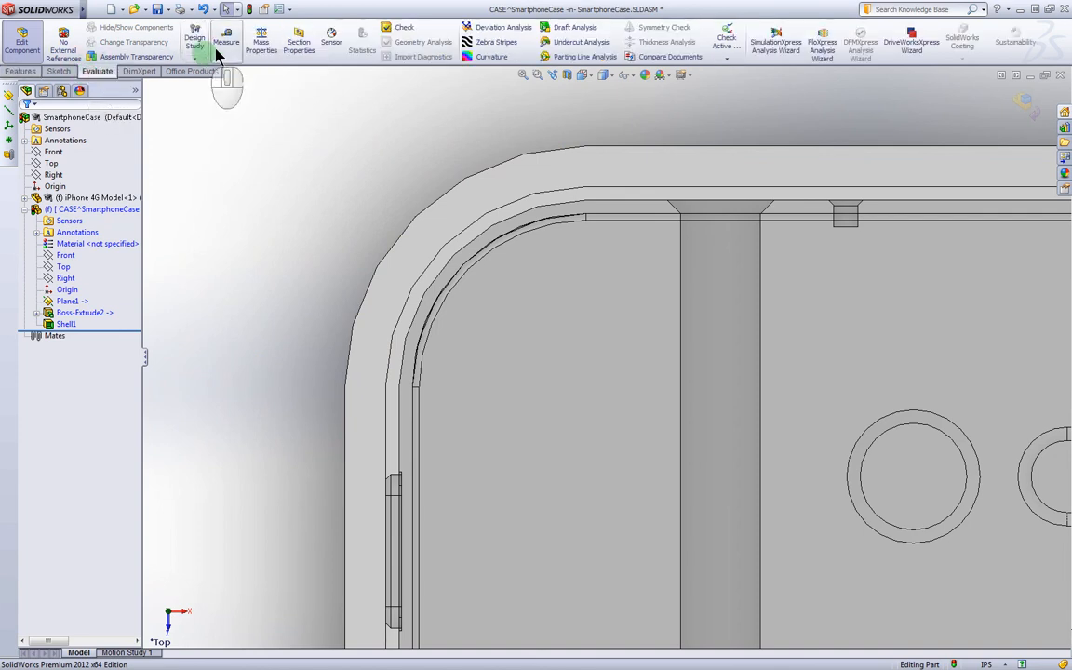
pyautogui.click(226, 42)
pyautogui.click(388, 412)
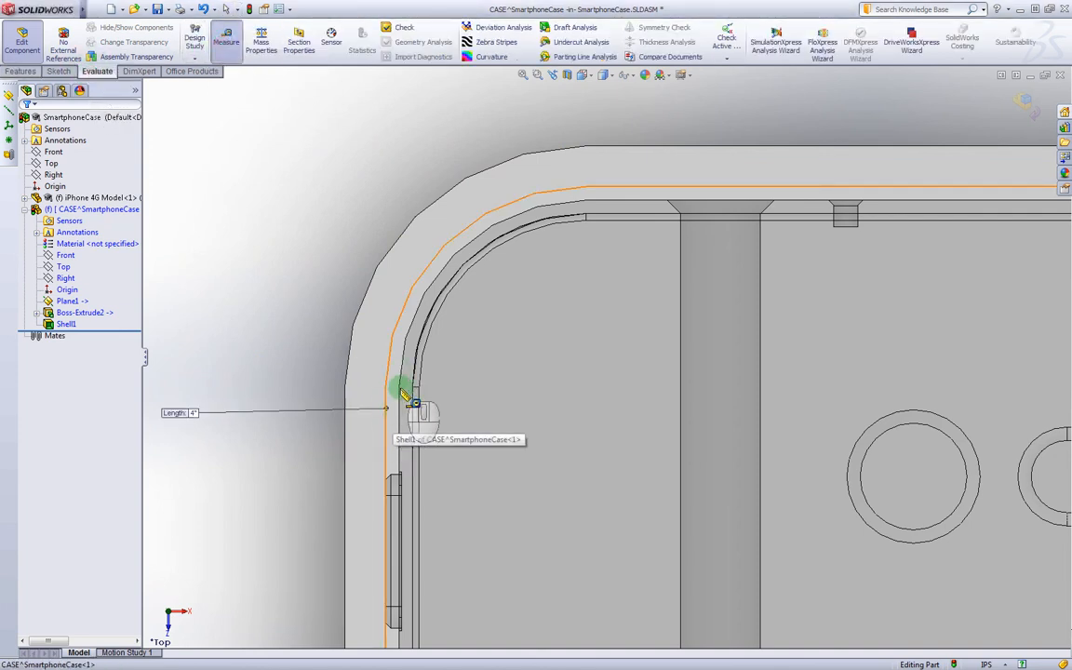
pyautogui.click(402, 396)
pyautogui.click(228, 384)
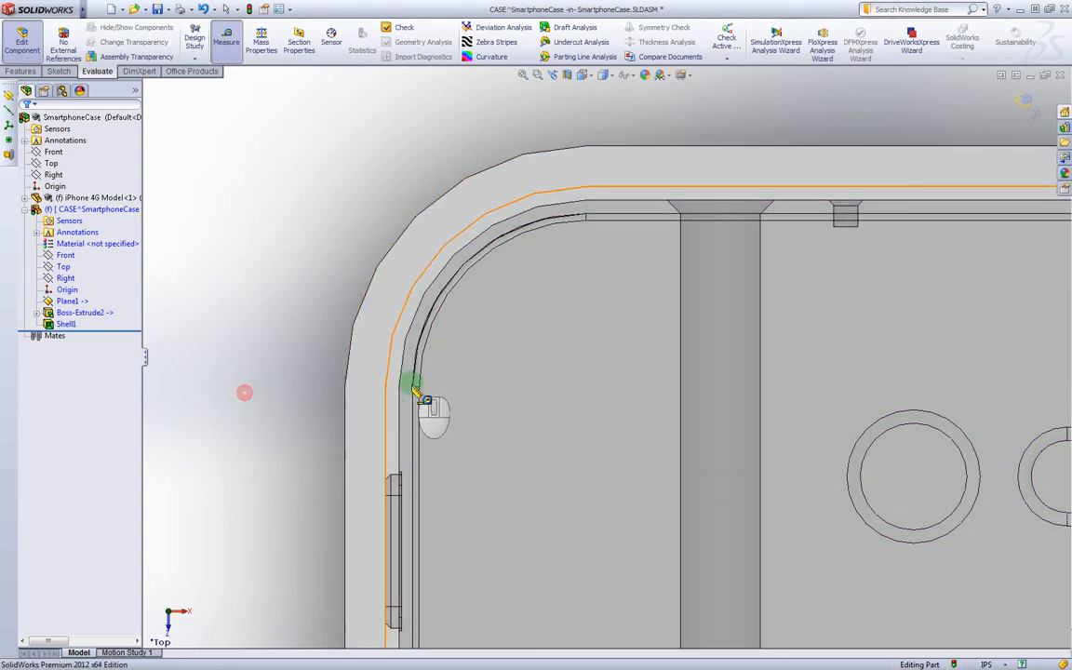
# Step: Return to editing the assembly and measure the distance between the case's inner side edge and the phone's side edge
pyautogui.click(1023, 105)
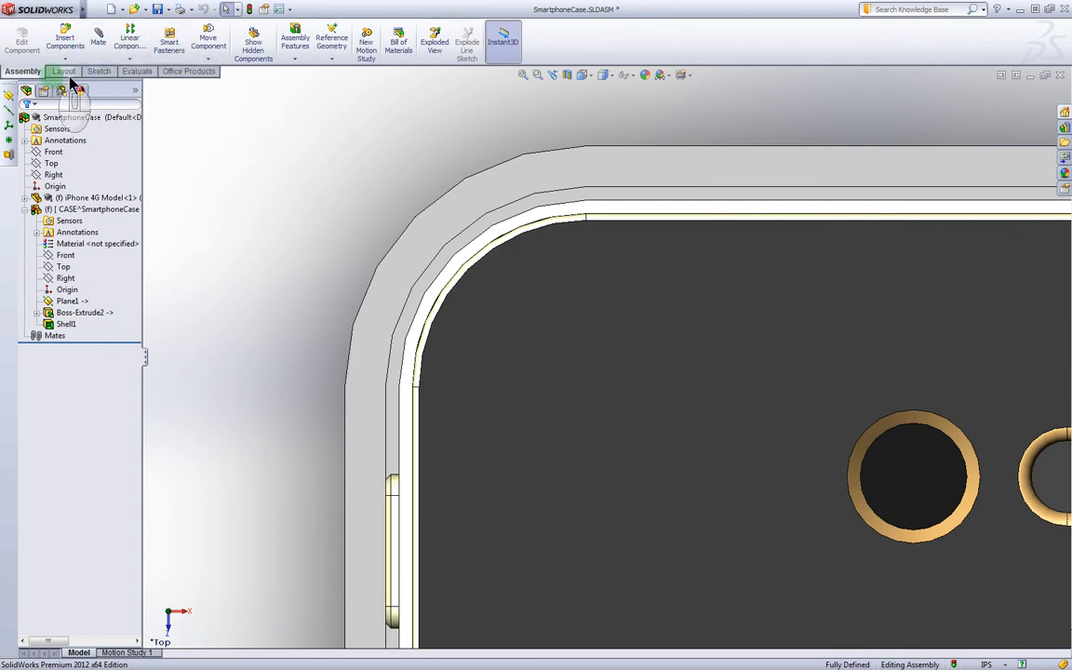
pyautogui.click(136, 72)
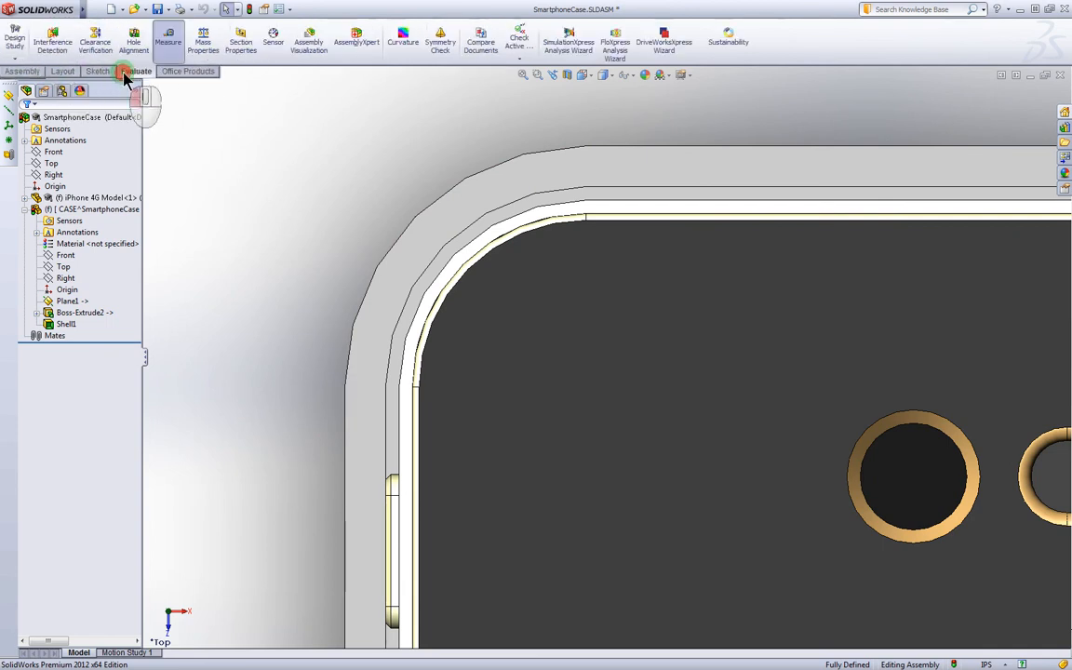
pyautogui.click(167, 49)
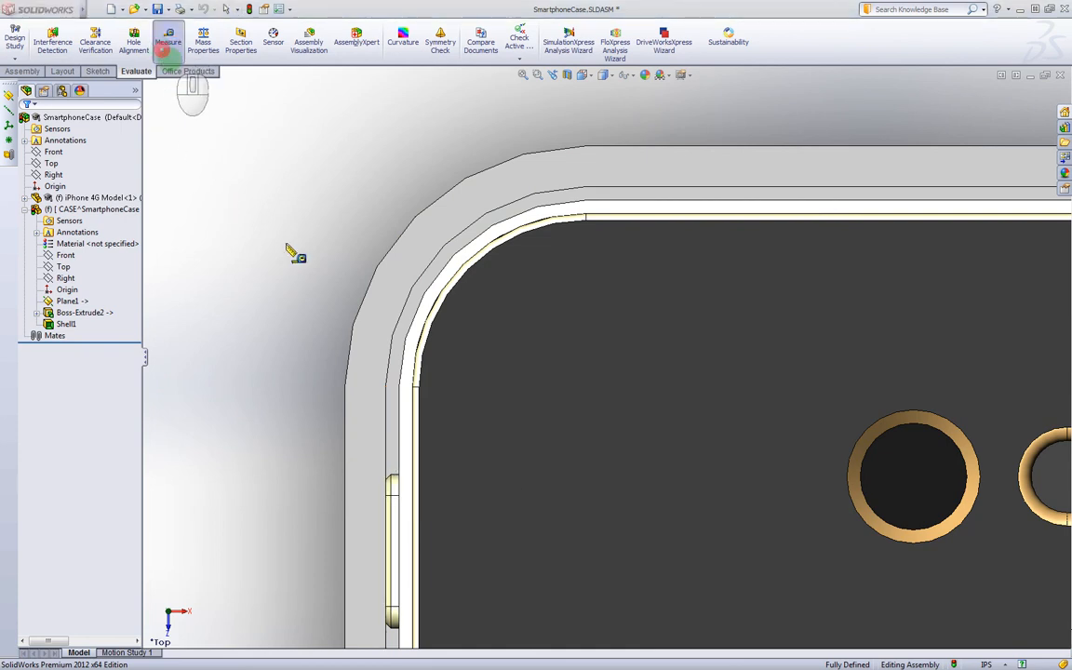
pyautogui.click(386, 428)
pyautogui.click(401, 435)
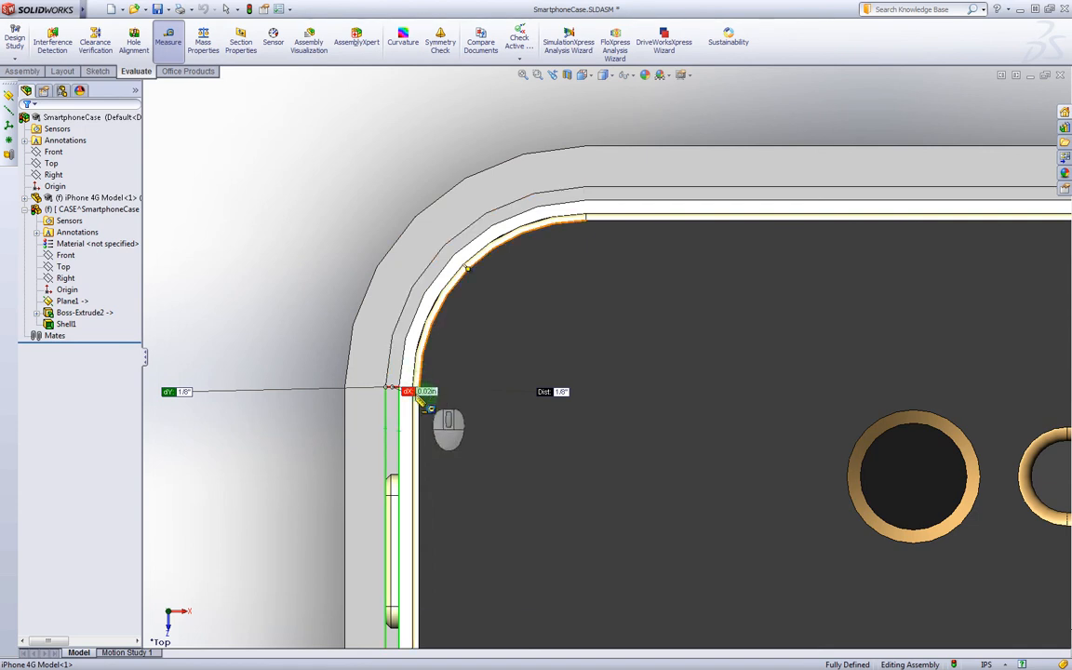
pyautogui.press('Escape')
# Step: Compare the phone's appearance in the assembly with its appearance while the CASE part is edited in place, ending in the assembly
pyautogui.scroll(10, 402, 364)
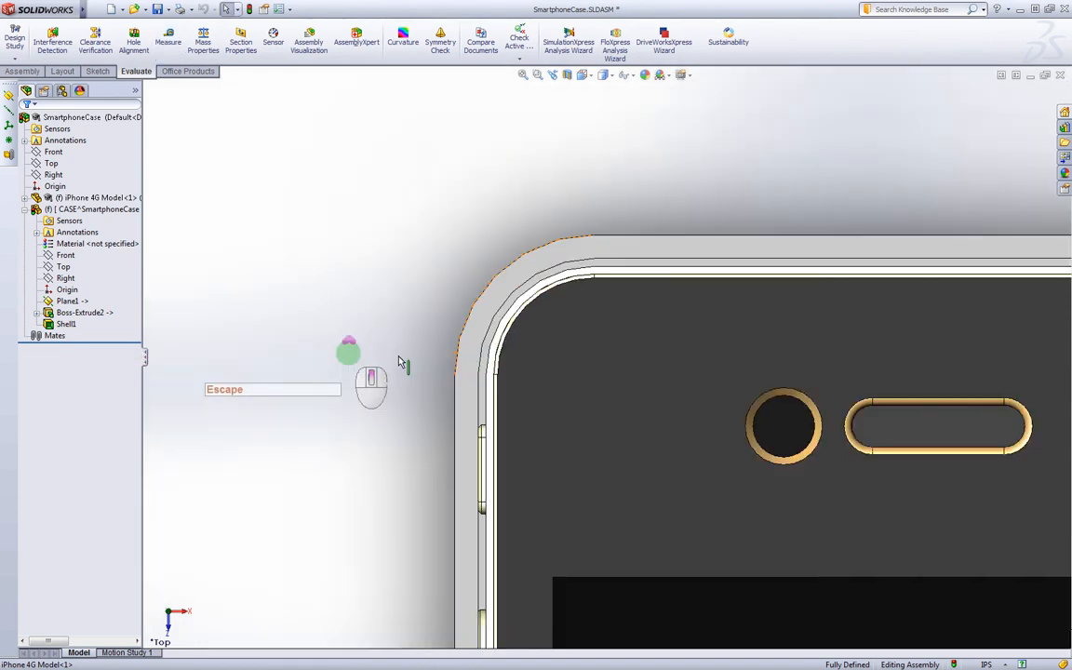
pyautogui.moveTo(659, 443); pyautogui.dragTo(556, 304, button='middle')
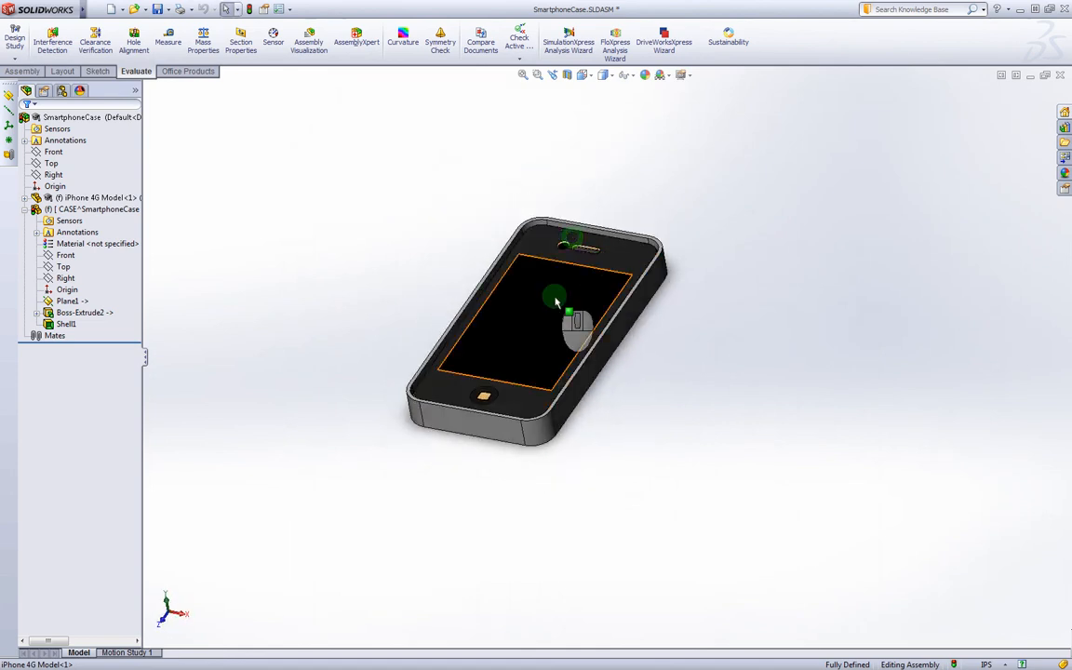
pyautogui.scroll(-4, 557, 309)
pyautogui.click(69, 210)
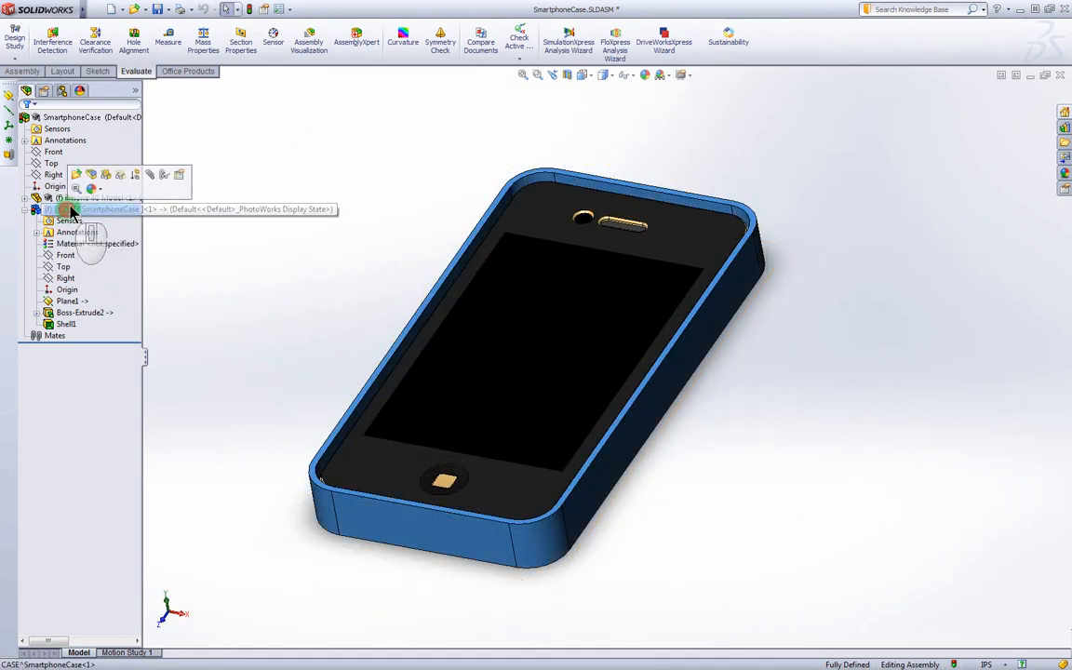
pyautogui.click(61, 199)
pyautogui.click(74, 212)
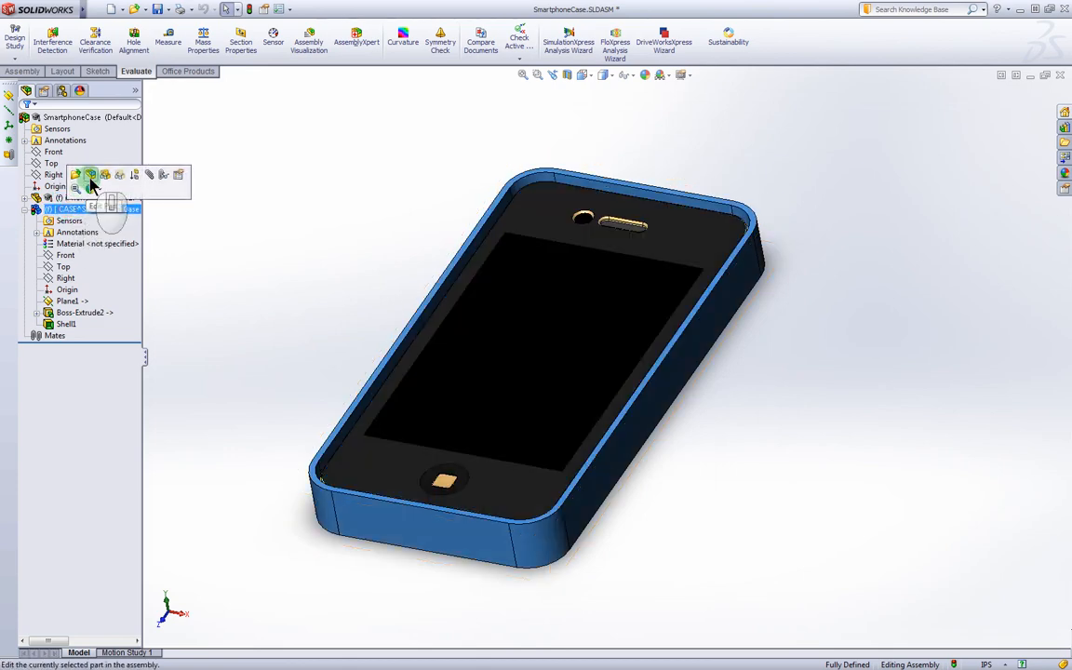
pyautogui.click(82, 175)
pyautogui.moveTo(470, 402); pyautogui.dragTo(482, 374, button='middle')
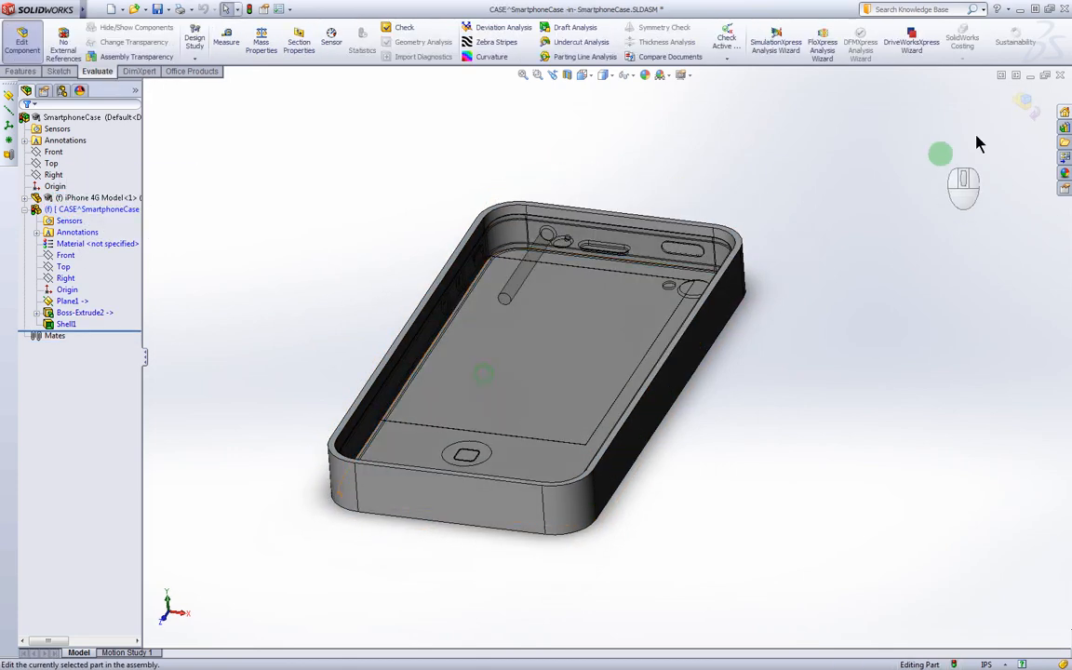
pyautogui.click(1015, 110)
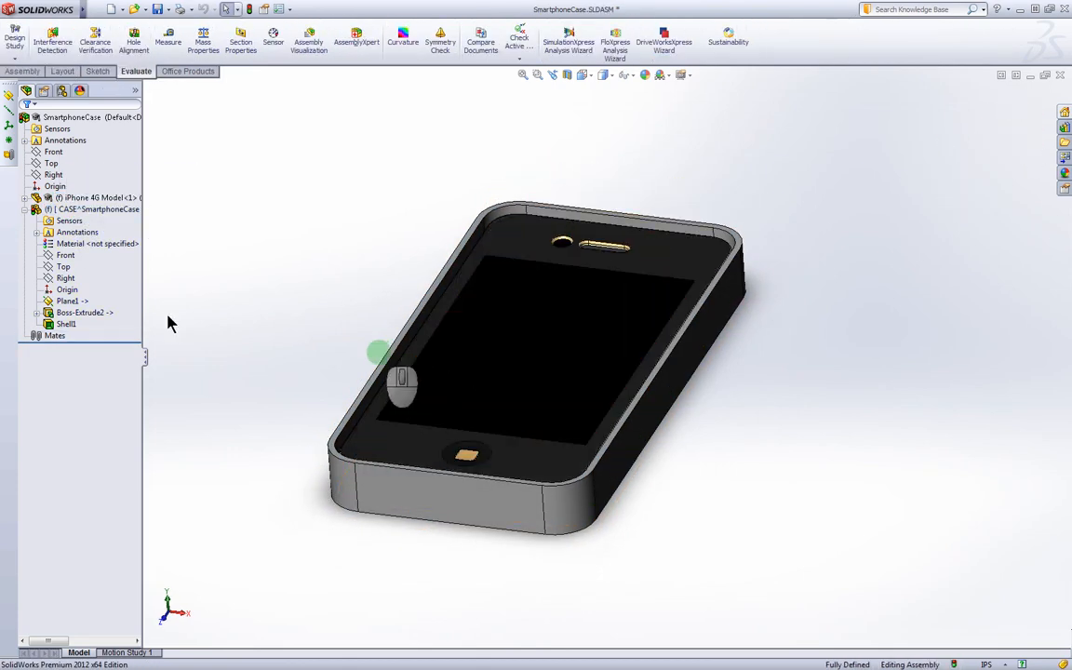
# Step: Edit the CASE part in the assembly context and examine the shelled case around the phone from its home-button end
pyautogui.click(71, 209)
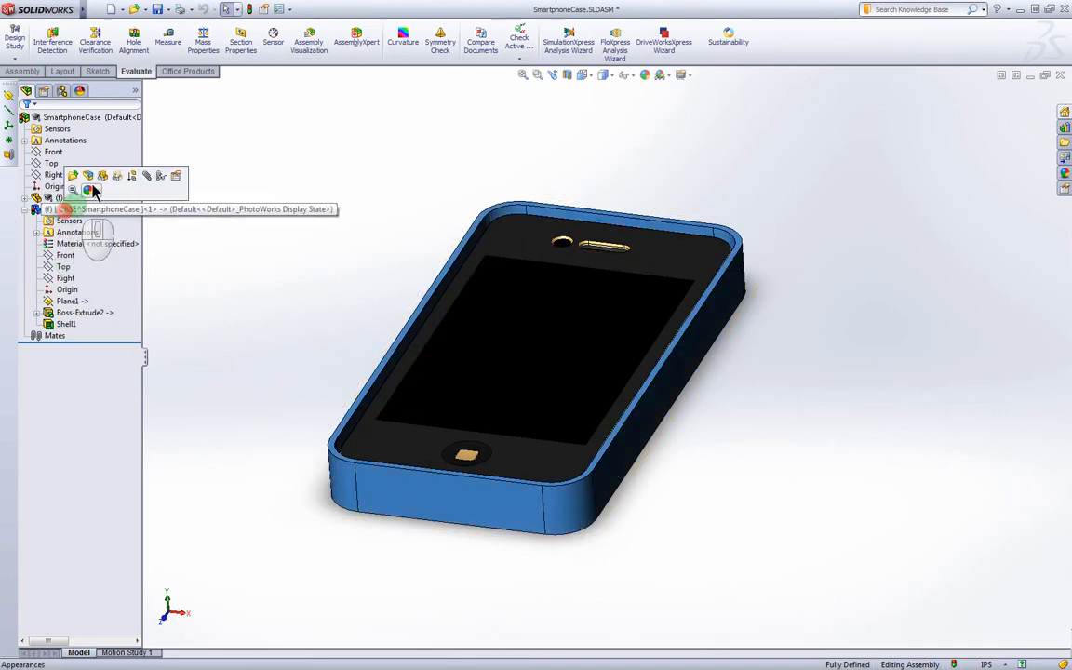
pyautogui.click(86, 173)
pyautogui.moveTo(714, 421); pyautogui.dragTo(675, 461, button='middle')
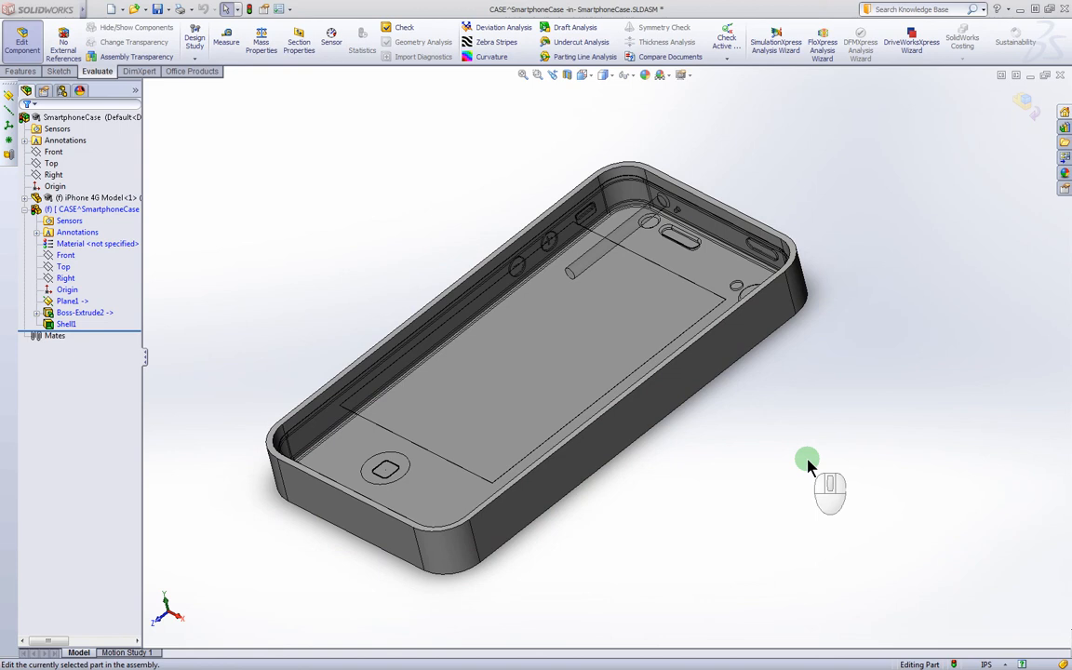
pyautogui.moveTo(558, 515); pyautogui.dragTo(510, 476, button='middle')
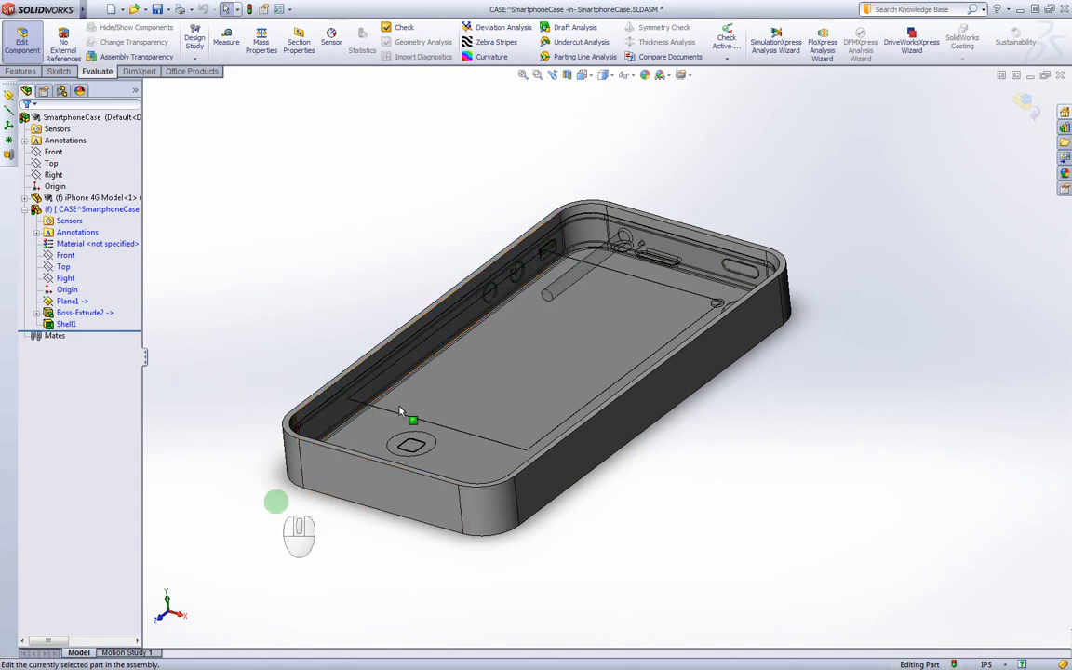
pyautogui.moveTo(370, 538); pyautogui.dragTo(413, 501, button='middle')
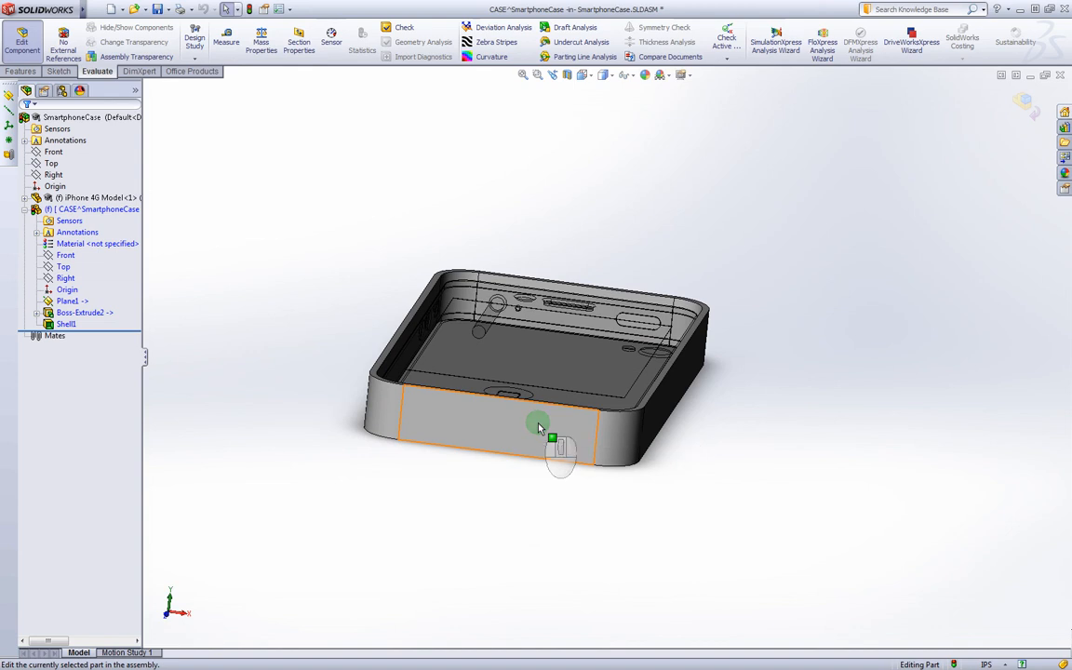
# Step: Change the display style to Hidden Lines Visible to show the phone's openings through the case walls
pyautogui.click(605, 80)
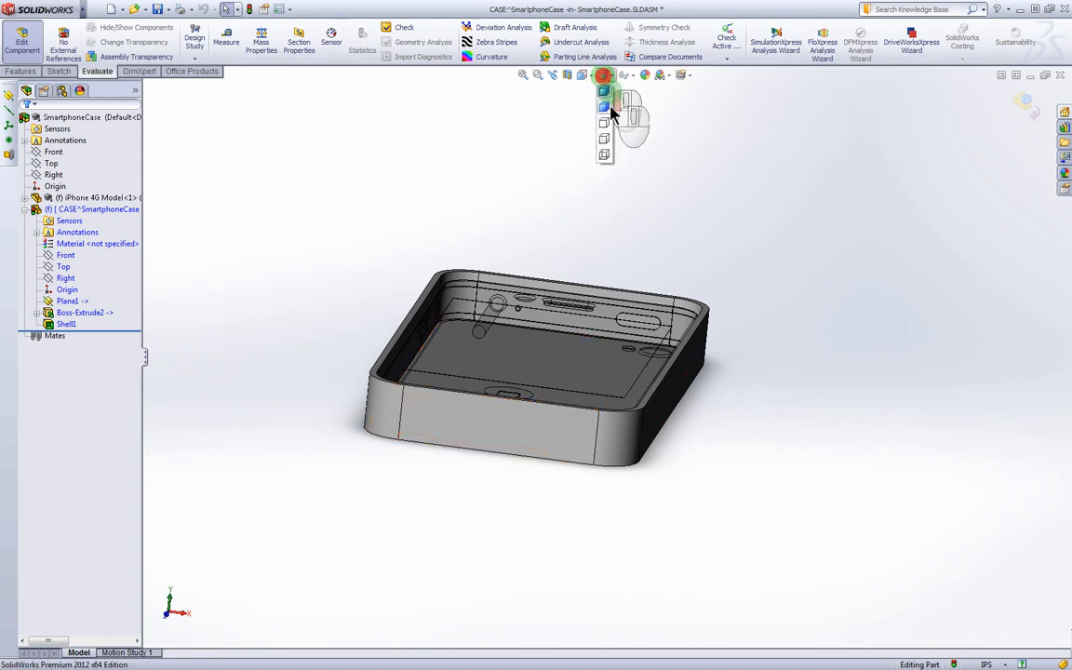
pyautogui.click(605, 147)
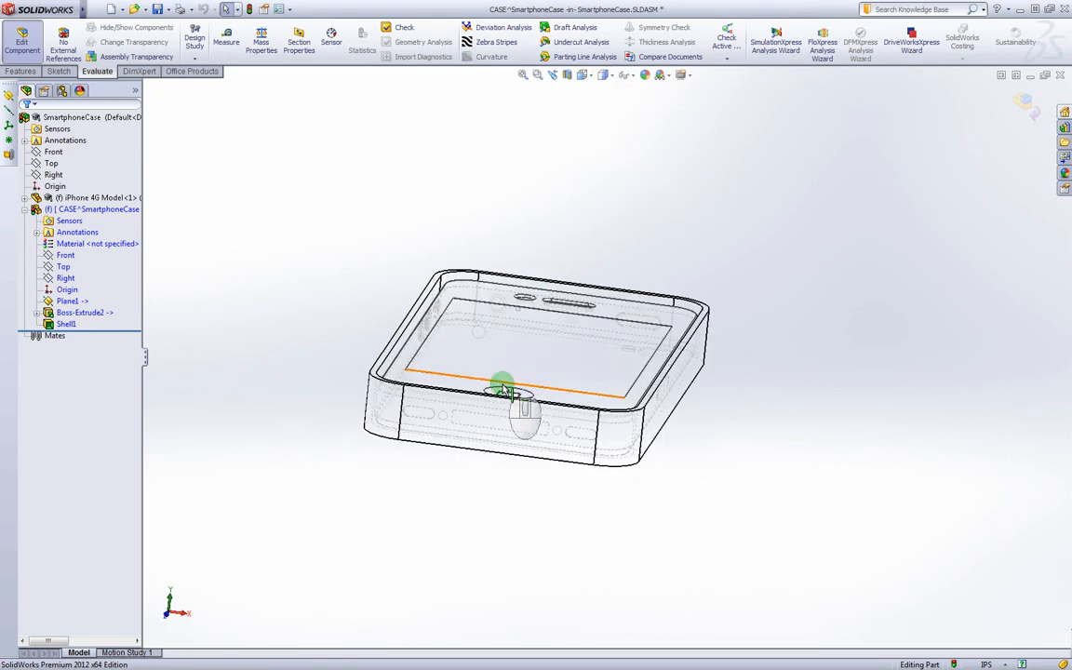
pyautogui.moveTo(503, 382); pyautogui.dragTo(483, 431, button='middle')
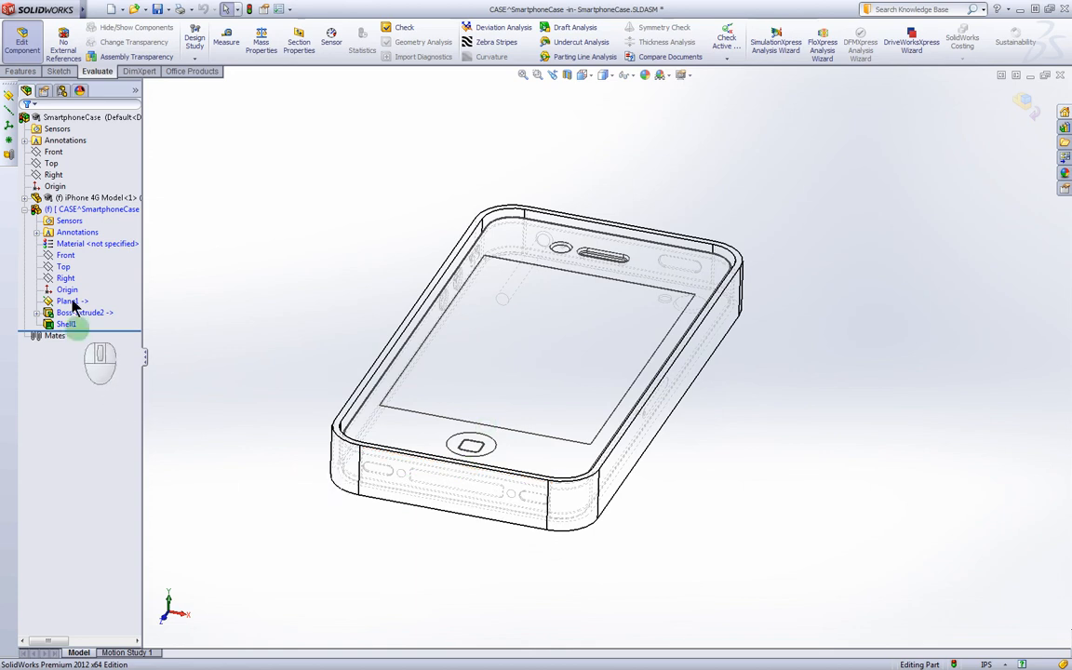
# Step: Leave the CASE part for the assembly and reopen it for in-context editing
pyautogui.click(69, 210)
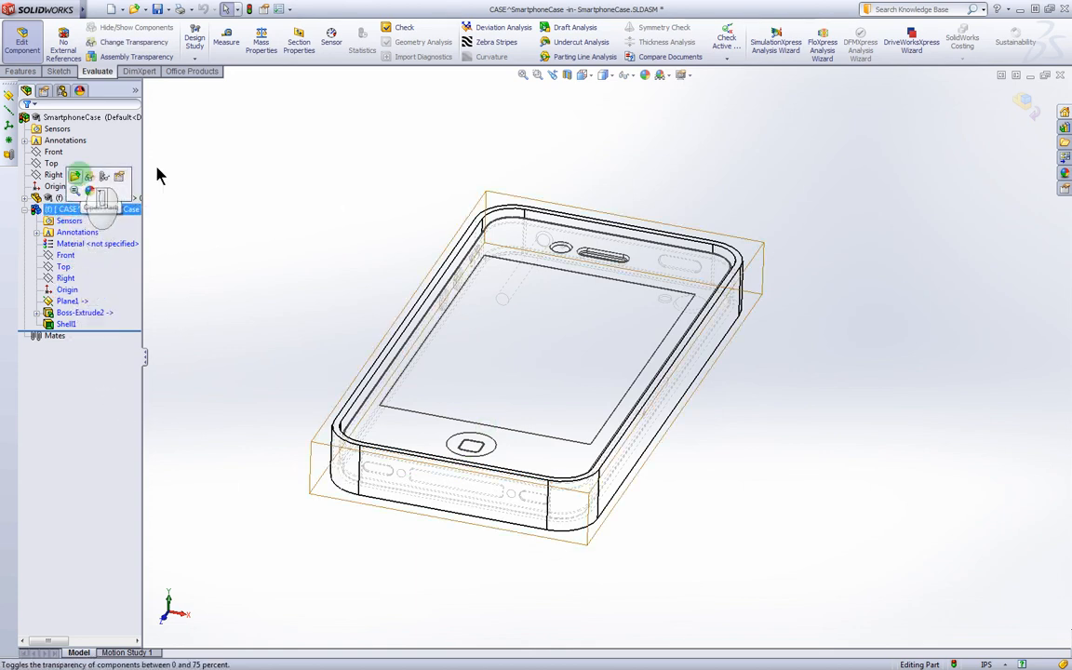
pyautogui.click(361, 141)
pyautogui.click(1027, 98)
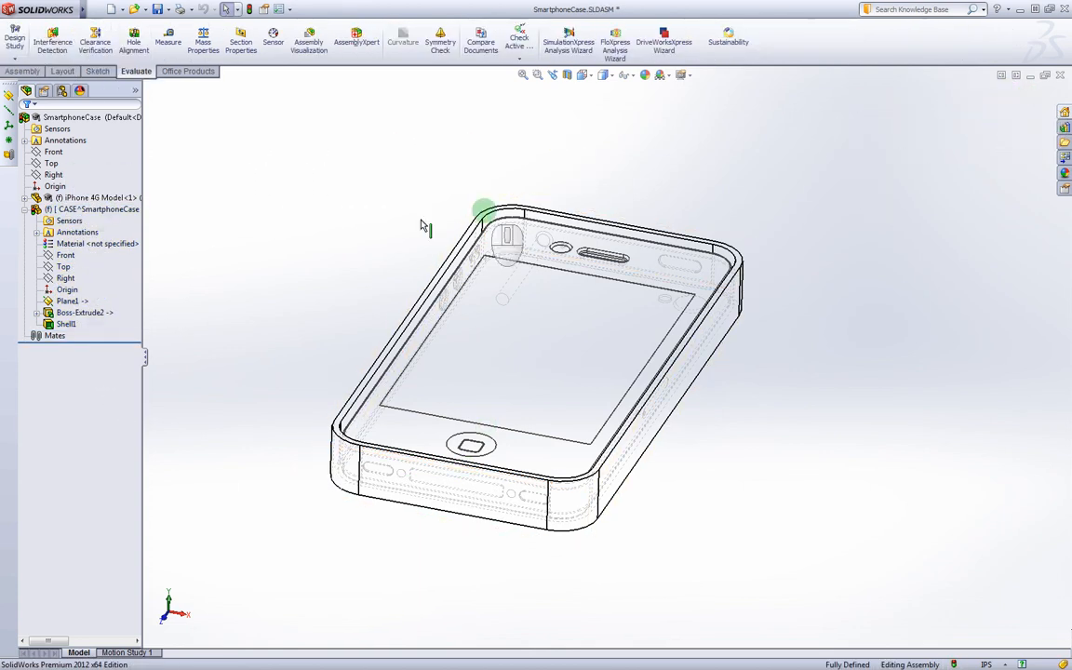
pyautogui.click(71, 300)
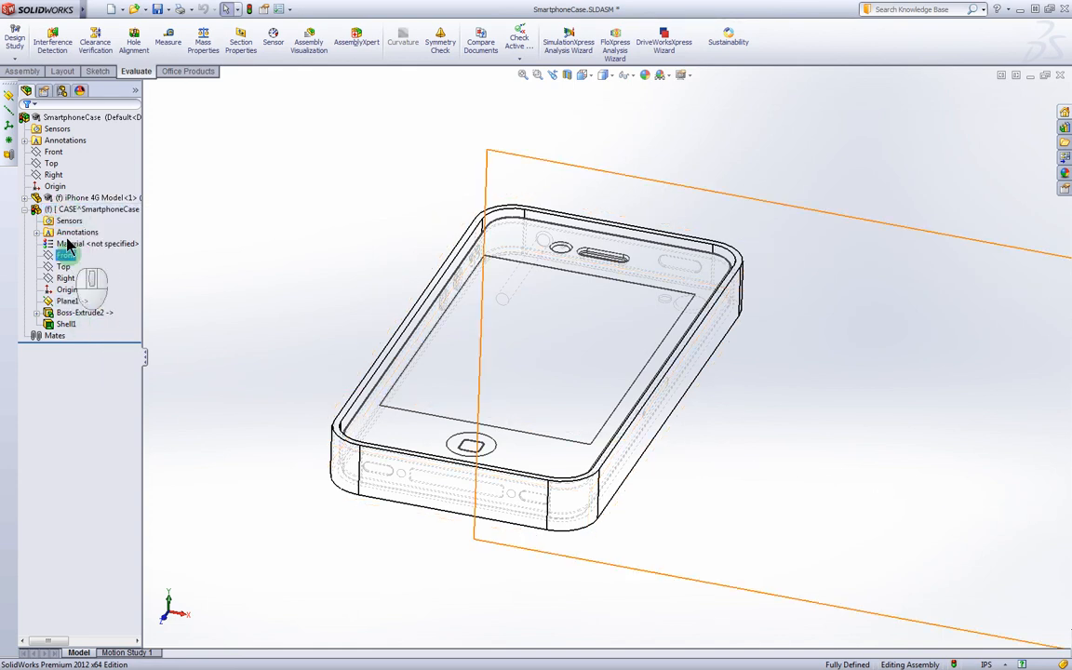
pyautogui.click(47, 211)
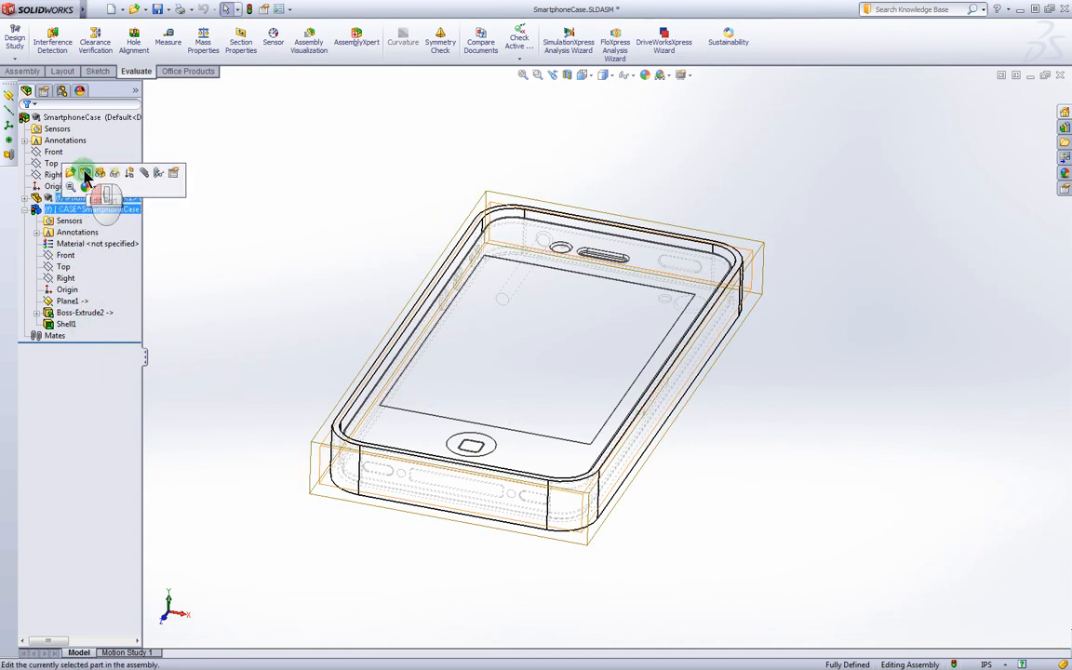
pyautogui.click(84, 175)
pyautogui.click(65, 324)
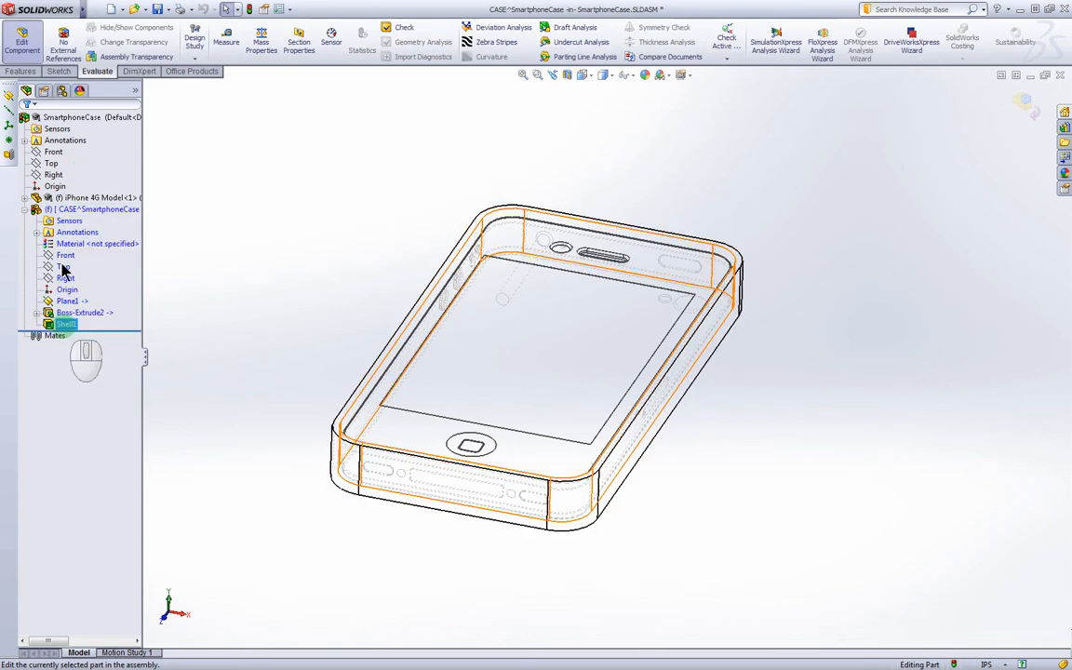
pyautogui.click(72, 211)
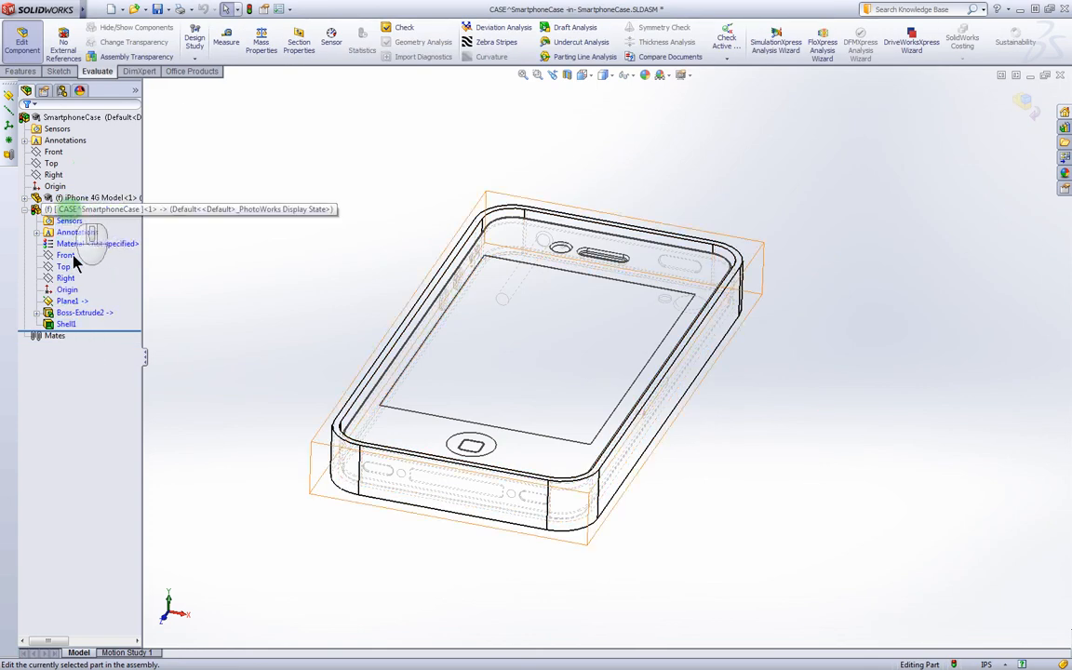
pyautogui.click(337, 436)
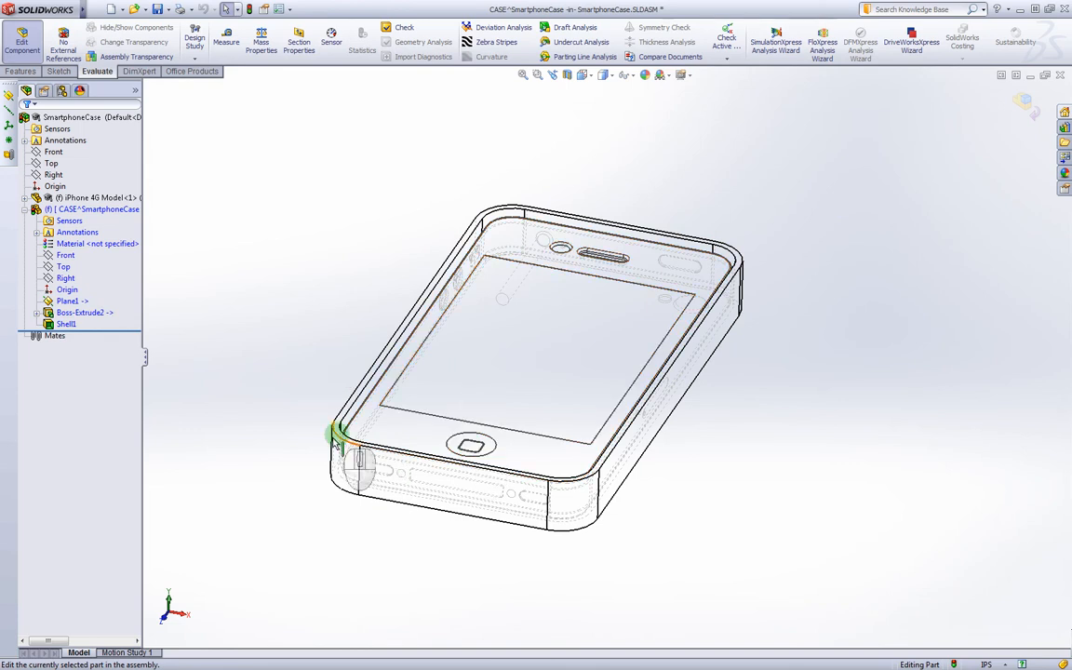
pyautogui.click(235, 336)
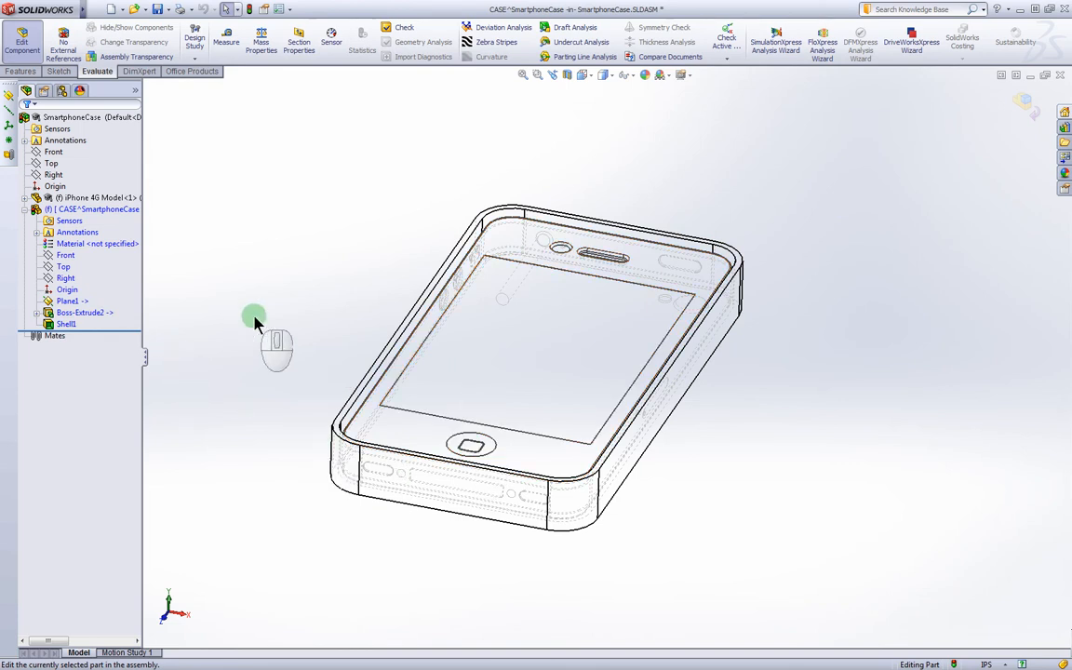
pyautogui.click(58, 267)
pyautogui.click(61, 332)
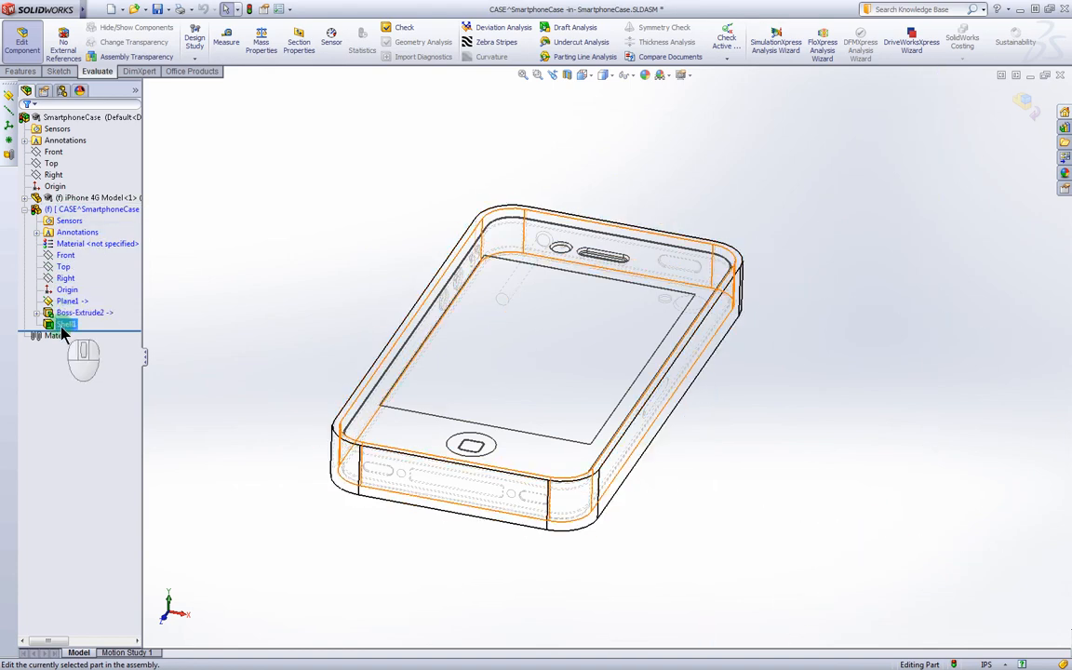
# Step: Examine the phone's connector and speaker openings through the case's end wall in the Front view
pyautogui.scroll(-5, 450, 410)
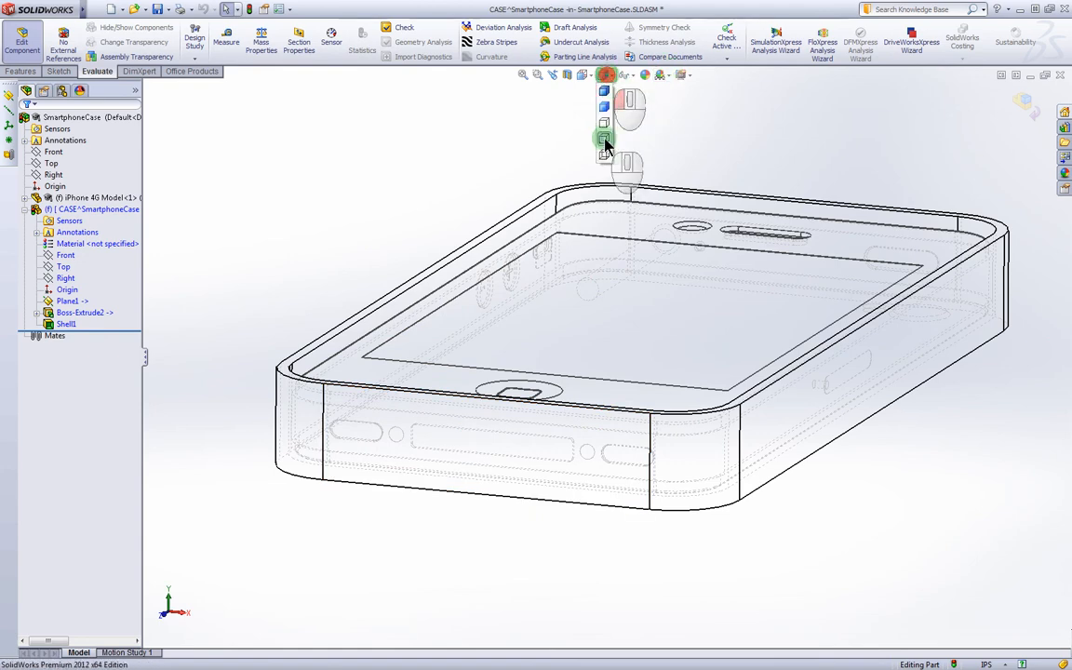
pyautogui.click(583, 80)
pyautogui.click(583, 80)
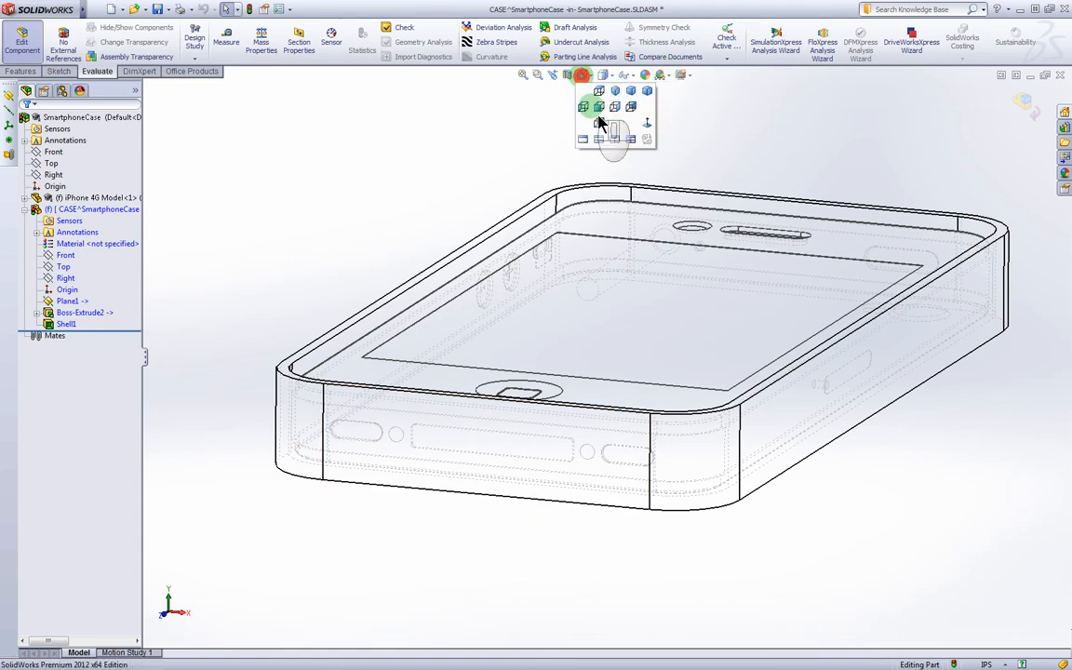
pyautogui.click(600, 108)
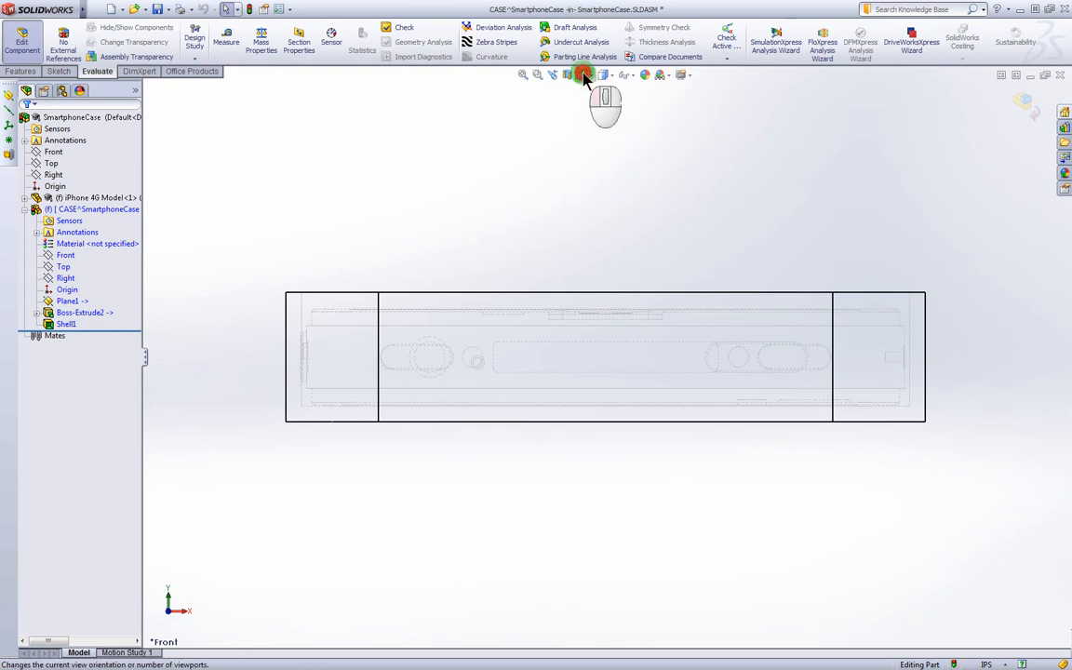
pyautogui.click(584, 78)
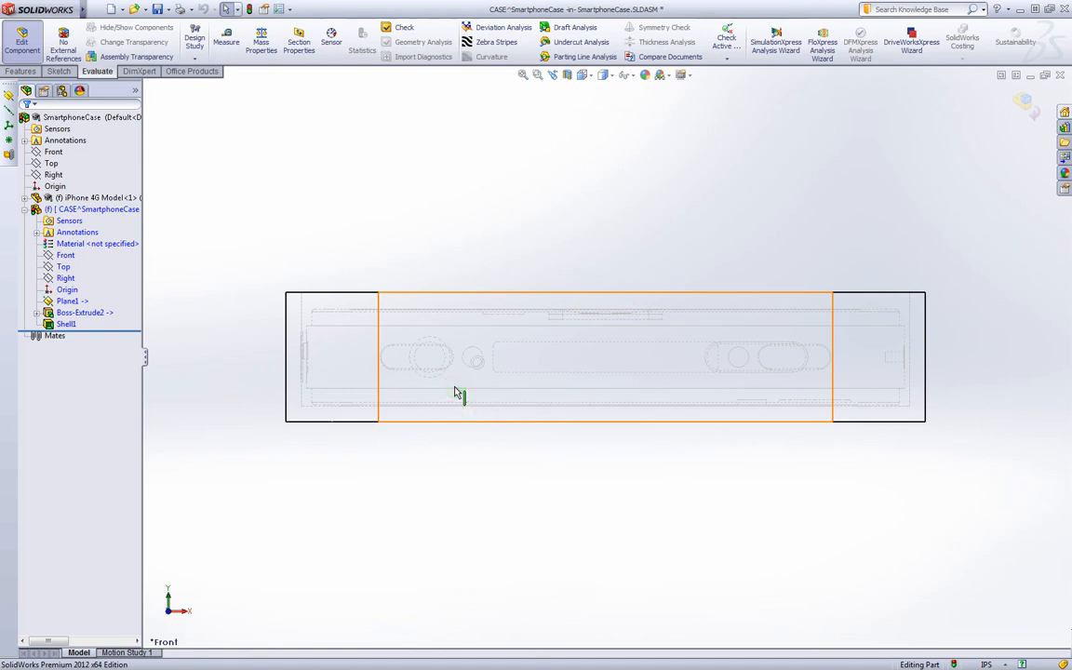
pyautogui.middleClick(742, 353)
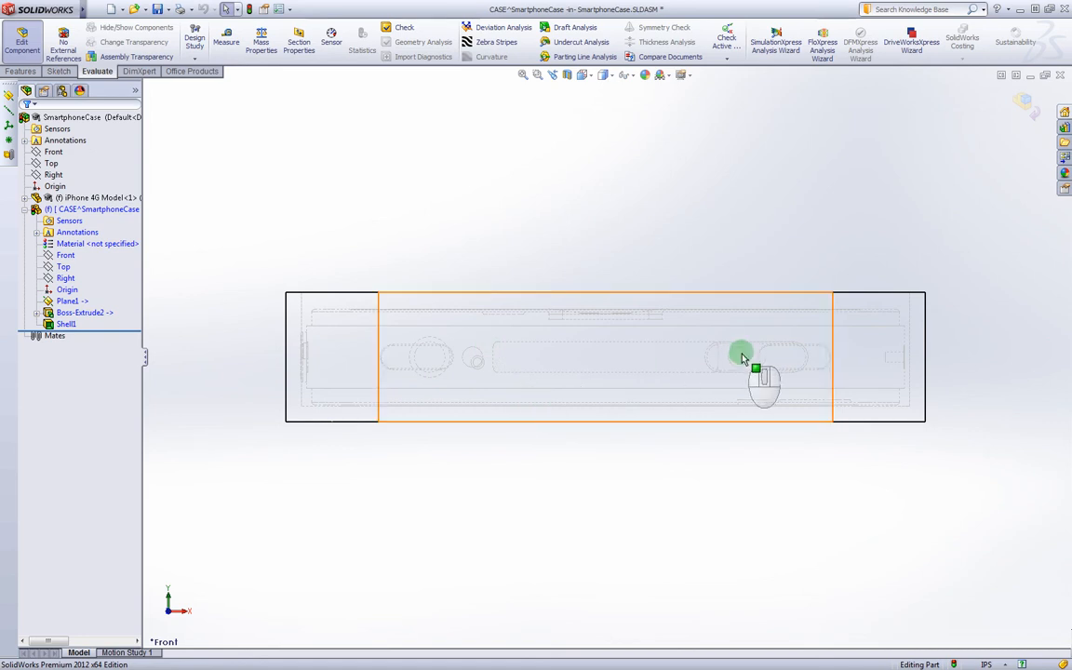
# Step: Examine the case's flat end wall in the Front view, comparing its inner floor edge and rim with the phone's openings
pyautogui.middleClick(470, 332)
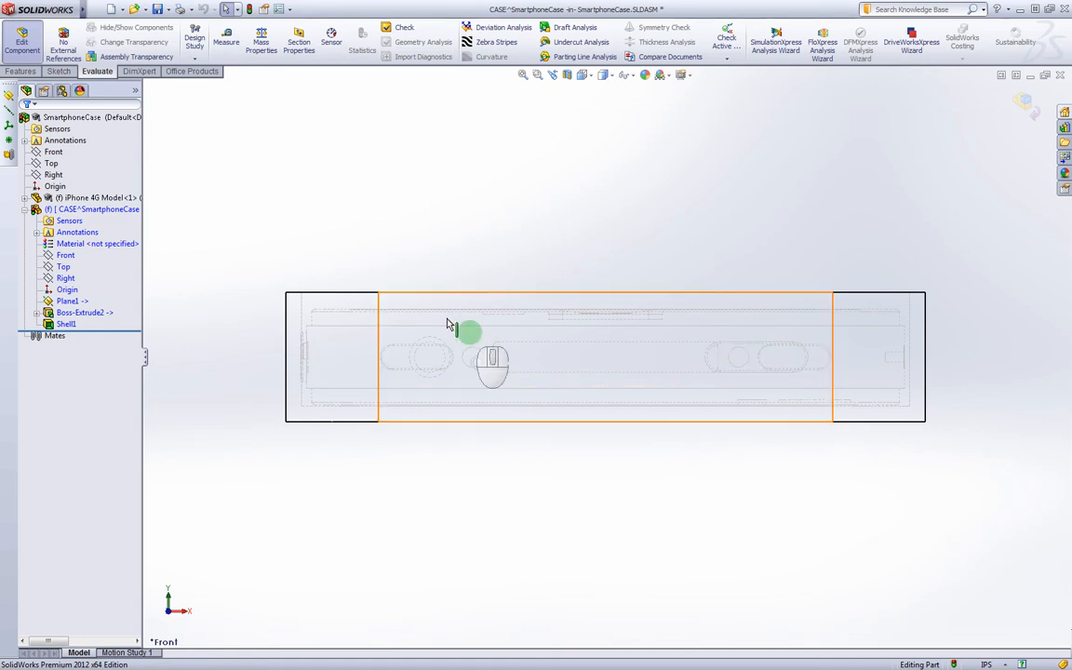
pyautogui.click(402, 407)
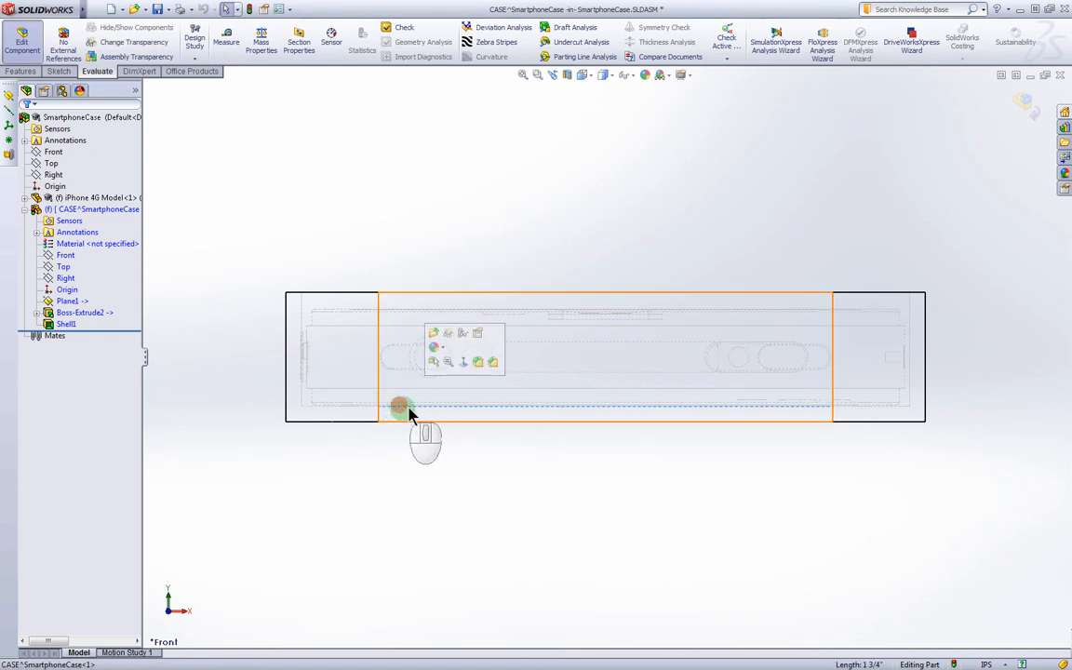
pyautogui.middleClick(413, 409)
pyautogui.middleClick(407, 404)
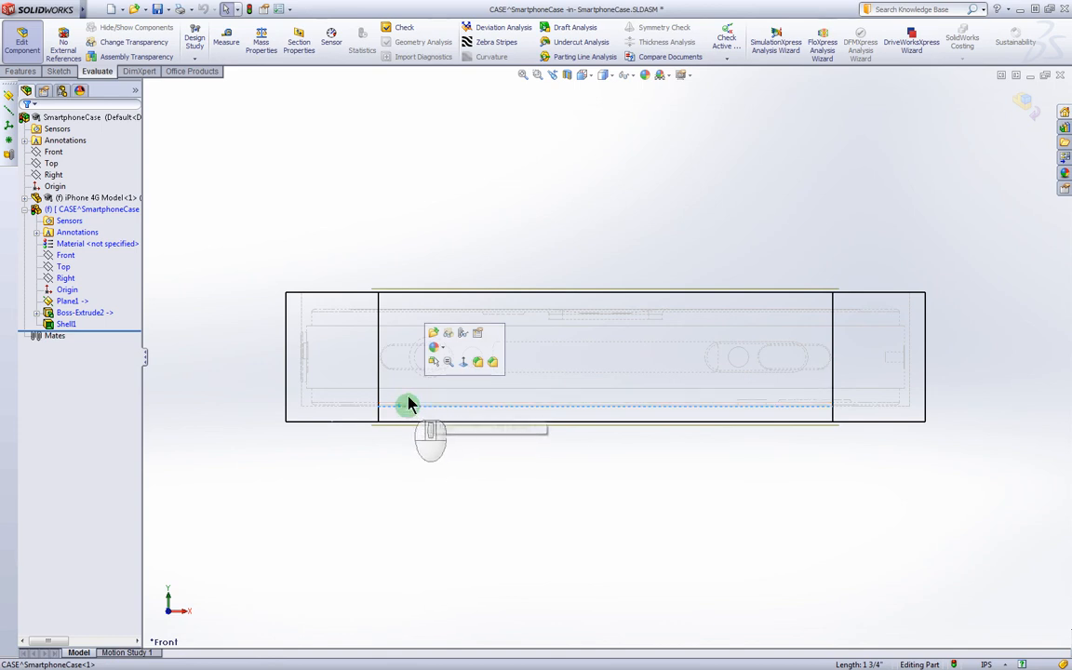
pyautogui.middleClick(389, 299)
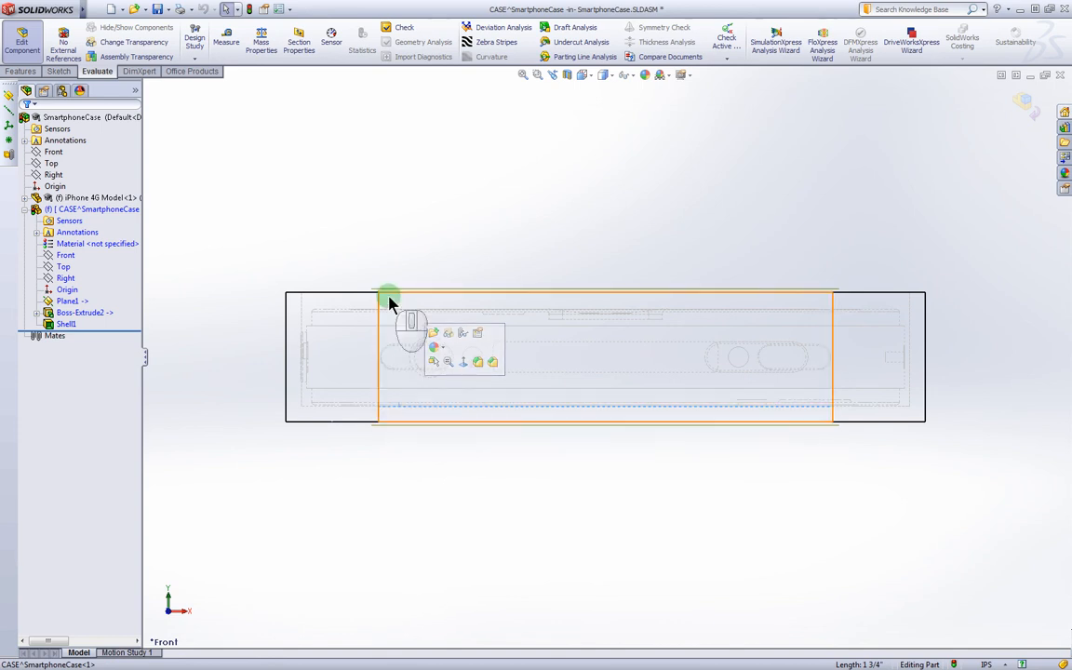
pyautogui.middleClick(418, 403)
pyautogui.middleClick(793, 396)
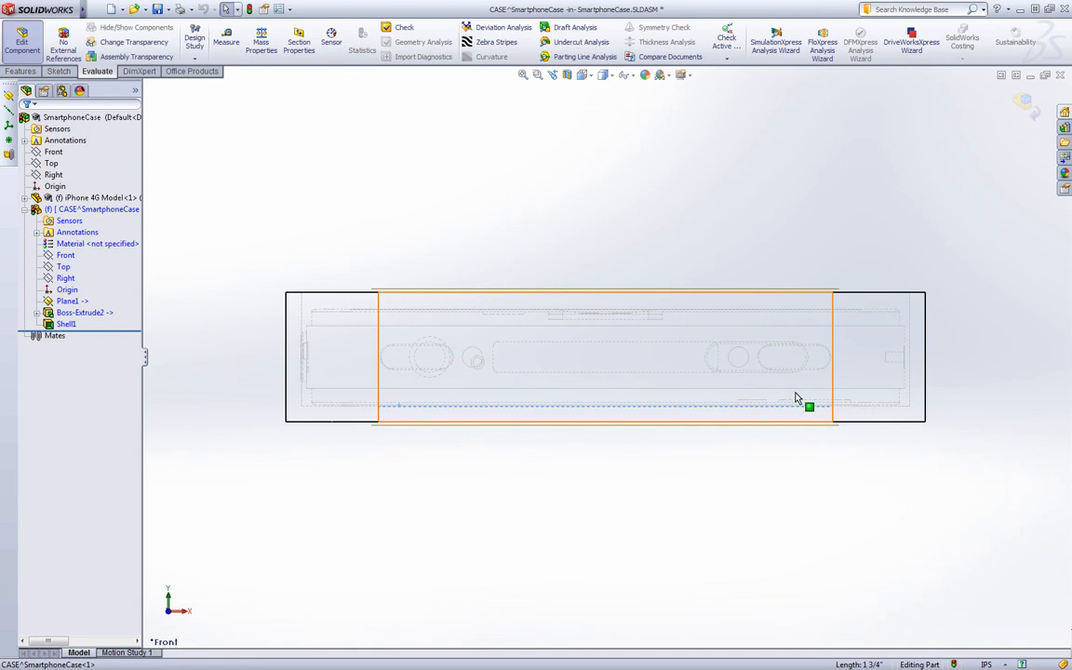
pyautogui.click(575, 244)
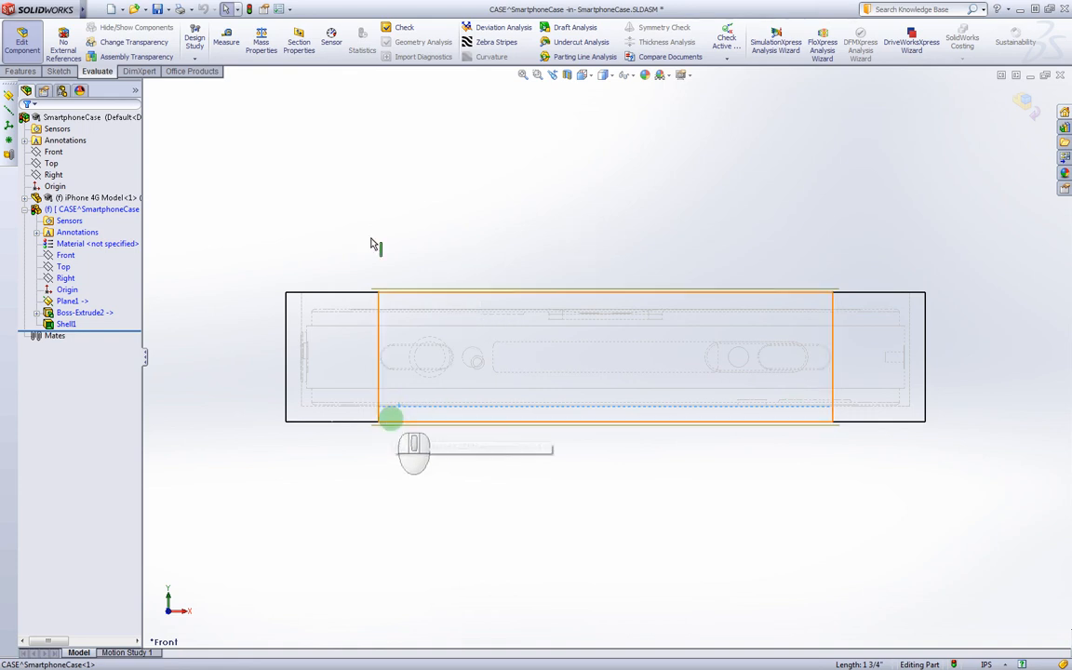
pyautogui.click(397, 302)
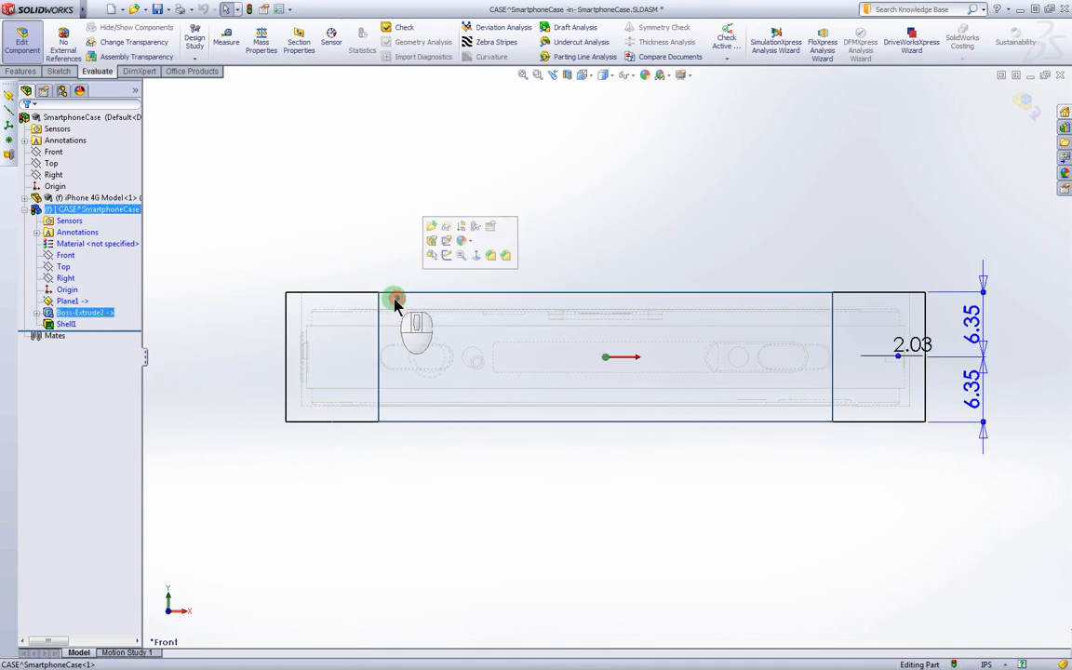
# Step: Start a sketch on the case's flat end face and show it in the Front view with Hidden Lines Visible
pyautogui.click(607, 82)
pyautogui.click(609, 95)
pyautogui.moveTo(833, 232)
pyautogui.mouseDown(button='middle')
pyautogui.moveTo(787, 269)
pyautogui.moveTo(507, 382)
pyautogui.moveTo(383, 407)
pyautogui.mouseUp(button='middle')
pyautogui.click(328, 519)
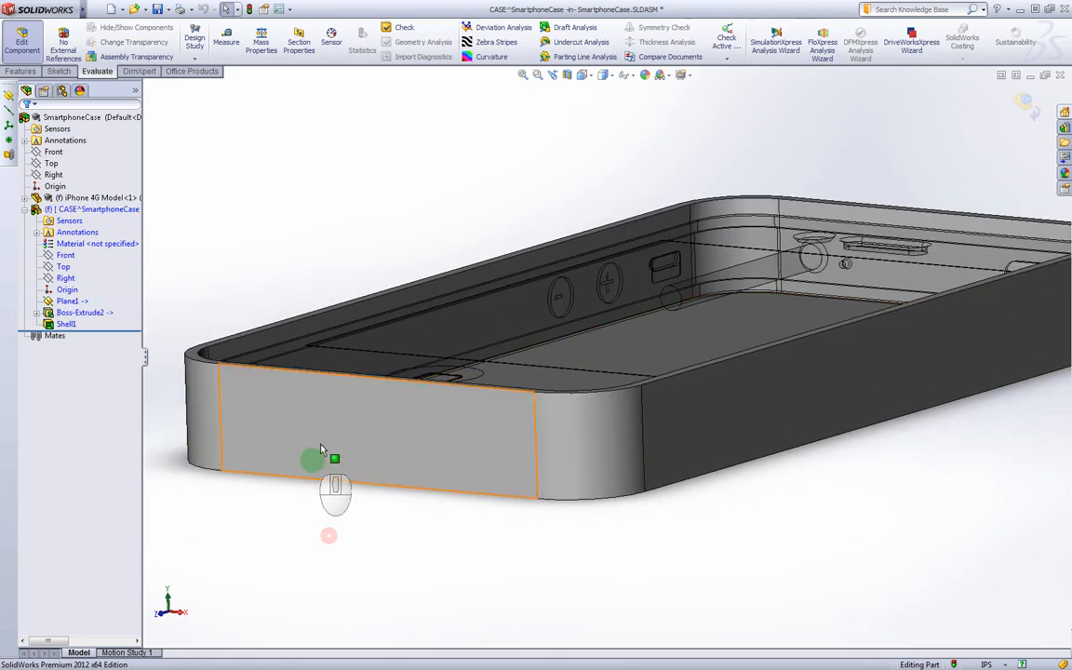
pyautogui.click(337, 430)
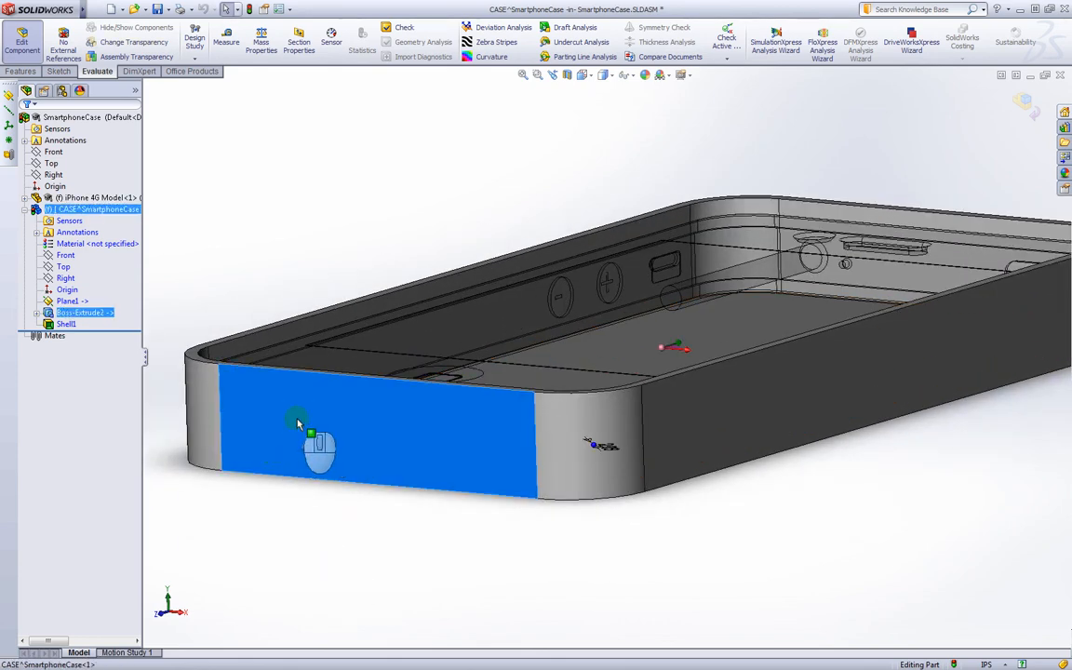
pyautogui.click(349, 375)
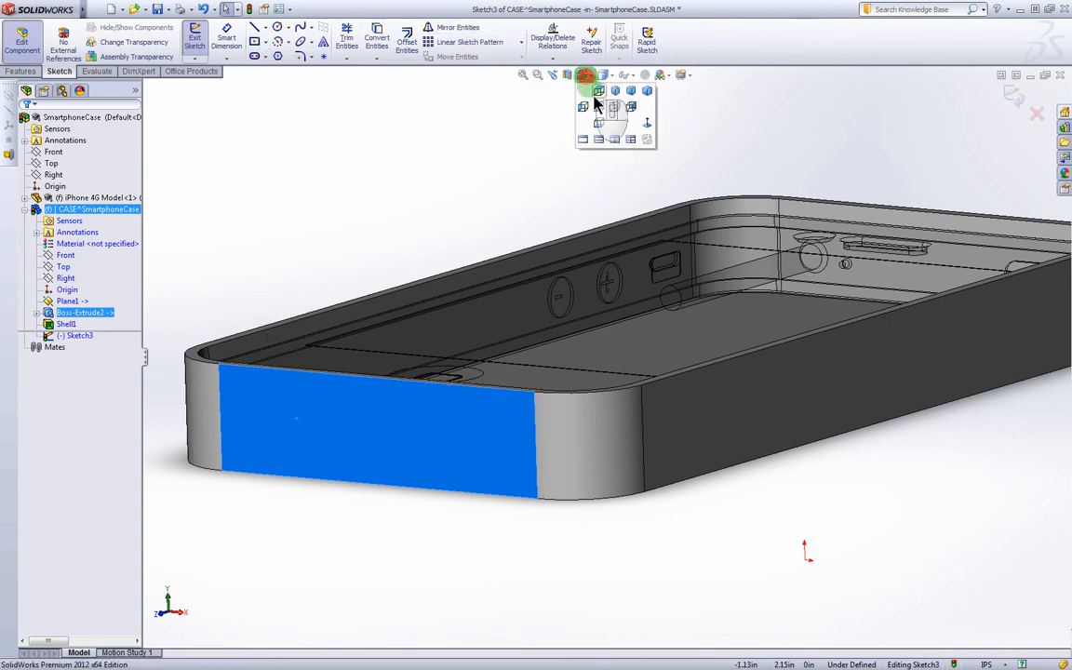
pyautogui.click(600, 108)
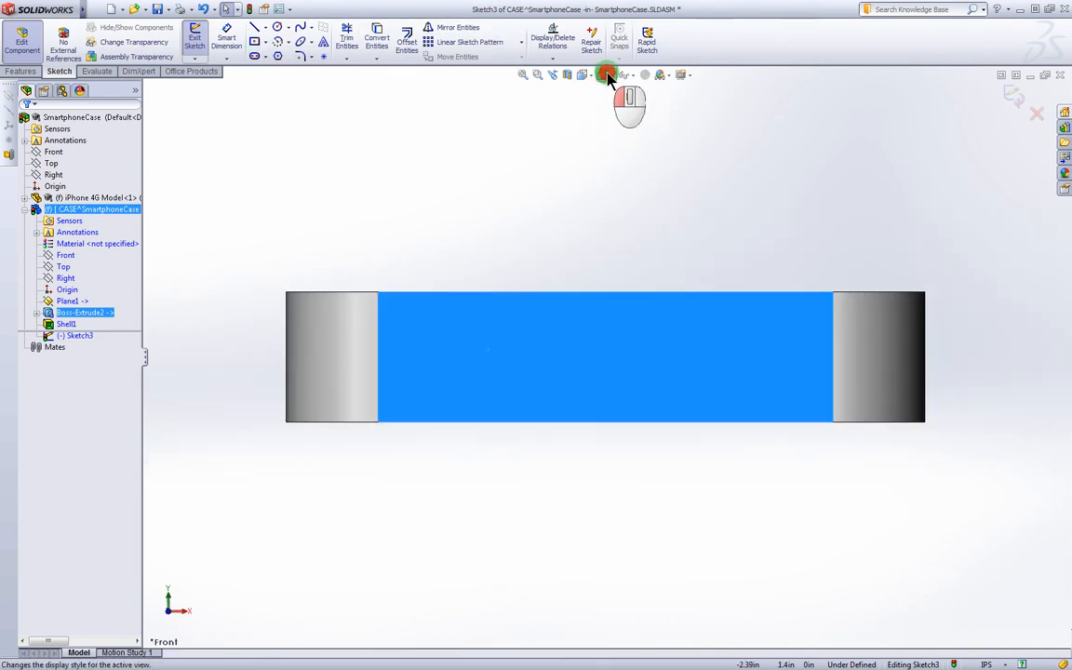
pyautogui.click(605, 138)
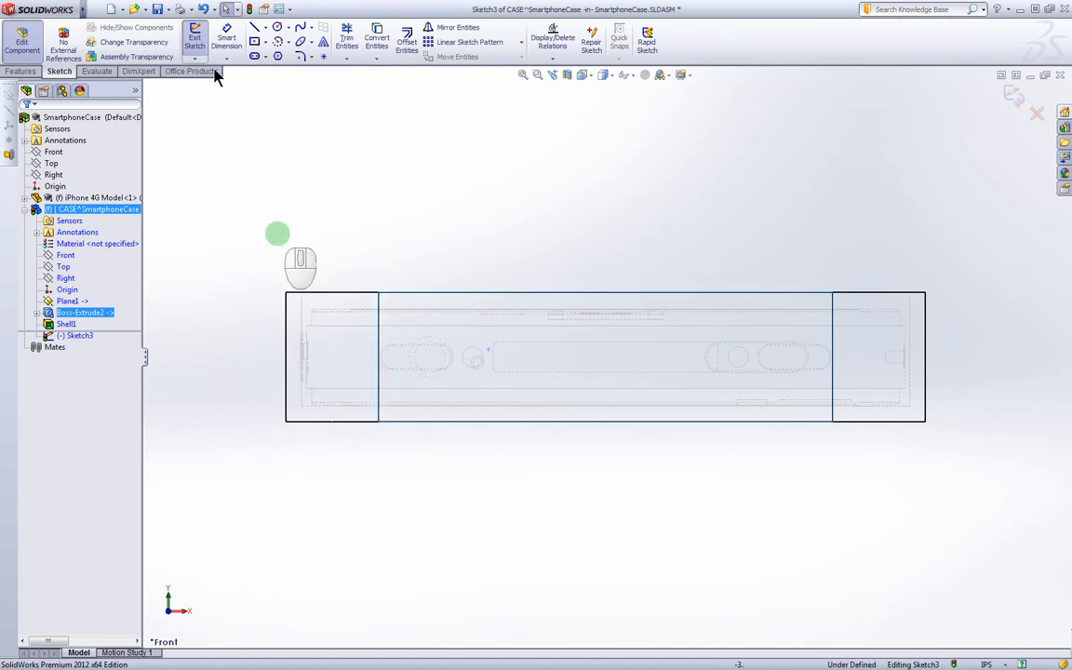
# Step: Sketch a corner rectangle about 1.75 by 0.37 in from the end face's upper corner across its full width
pyautogui.click(267, 47)
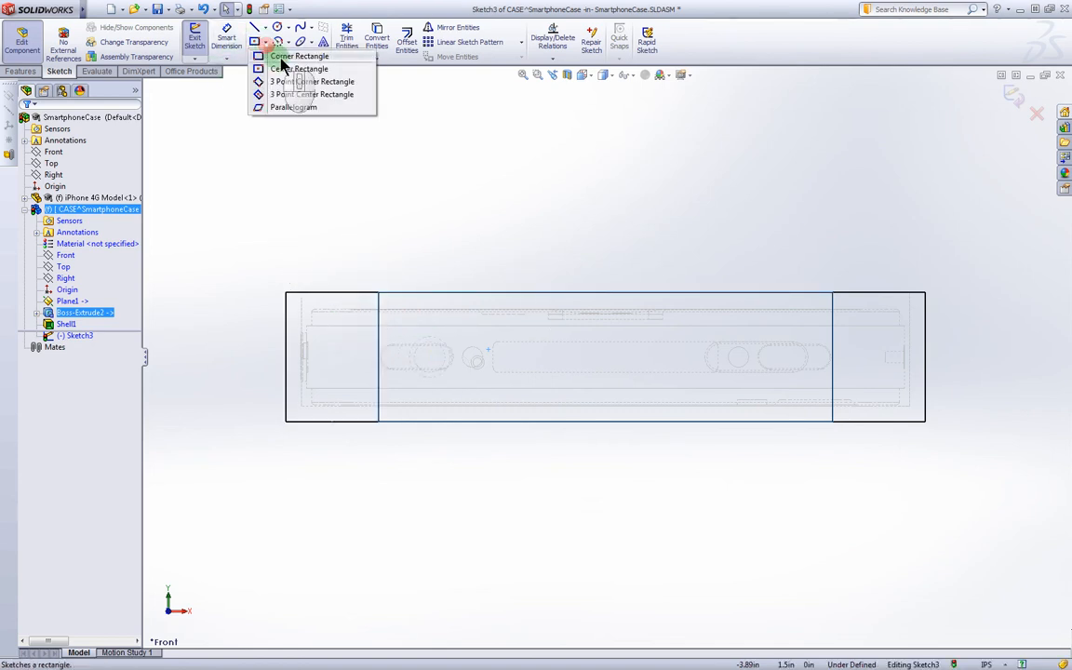
pyautogui.click(288, 57)
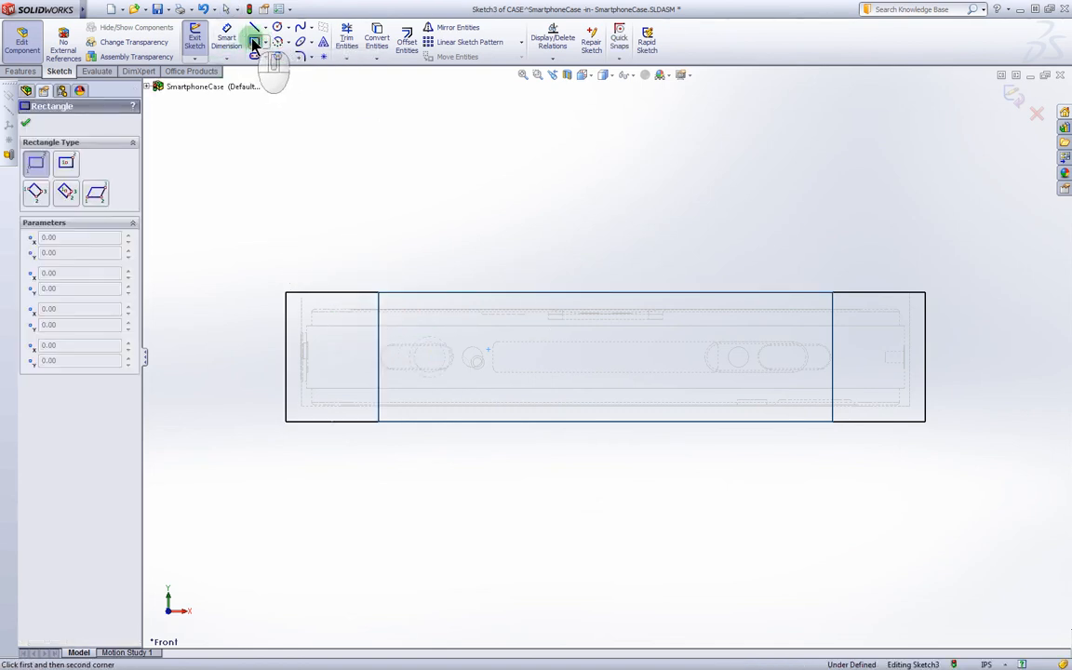
pyautogui.click(398, 293)
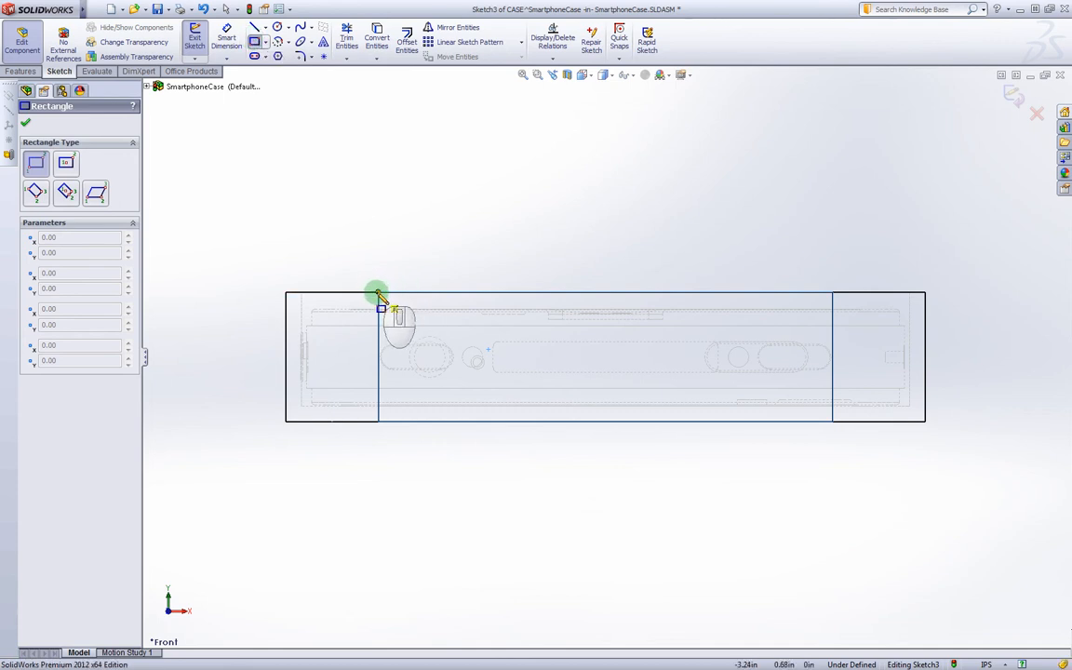
pyautogui.moveTo(377, 293)
pyautogui.mouseDown()
pyautogui.moveTo(507, 364)
pyautogui.moveTo(742, 411)
pyautogui.moveTo(873, 410)
pyautogui.moveTo(833, 400)
pyautogui.moveTo(833, 388)
pyautogui.mouseUp()
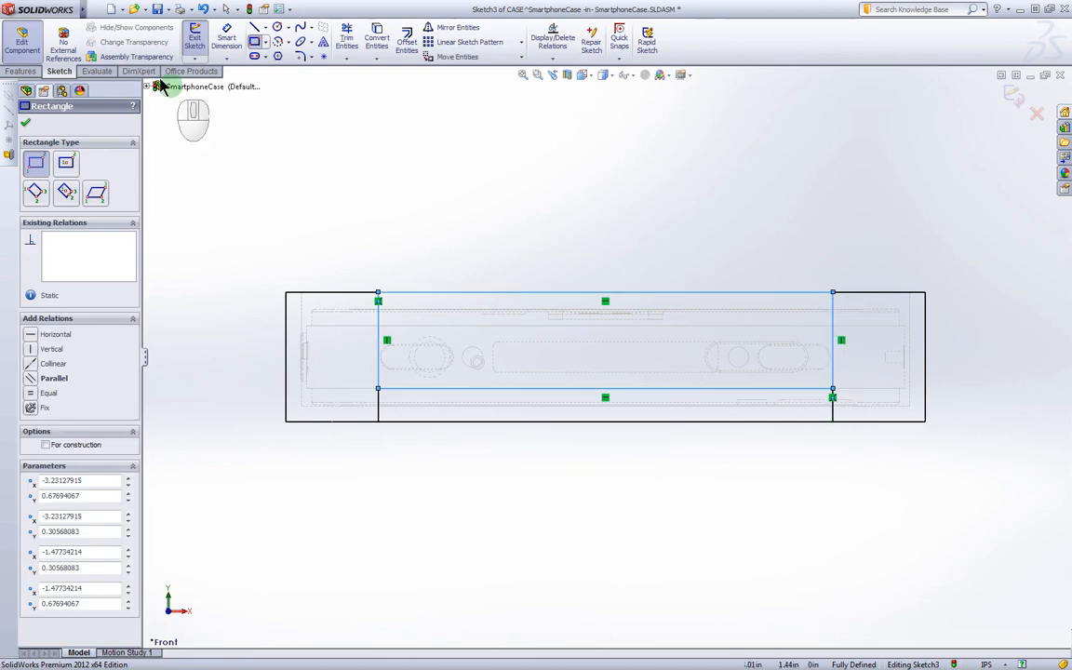
# Step: Try to dimension the rectangle's height and delete the whole rectangle
pyautogui.click(224, 49)
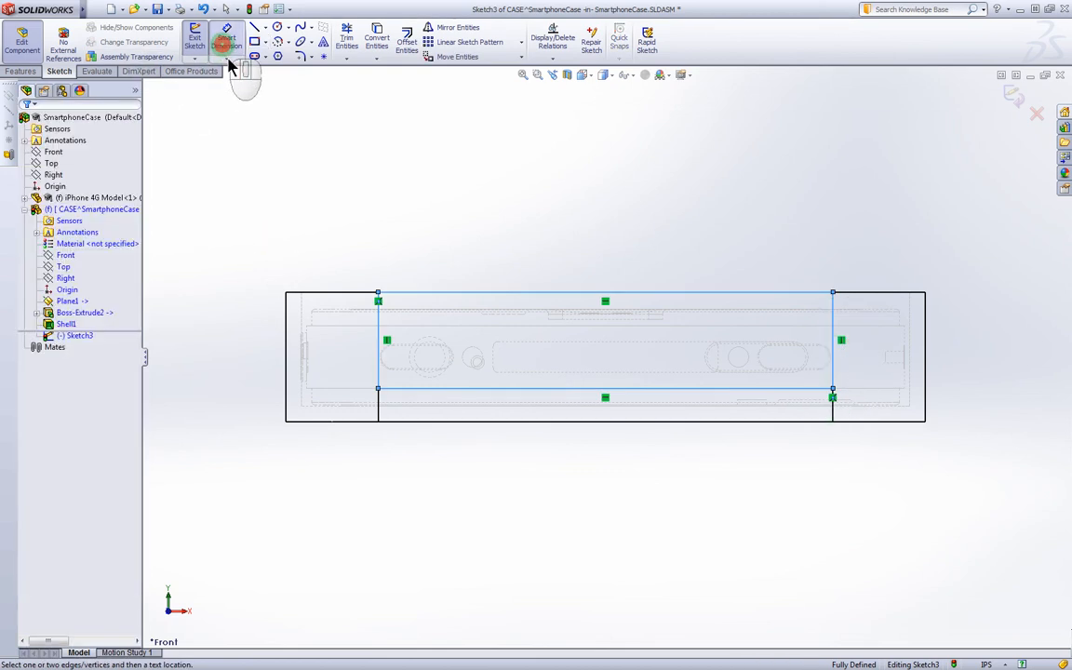
pyautogui.click(379, 341)
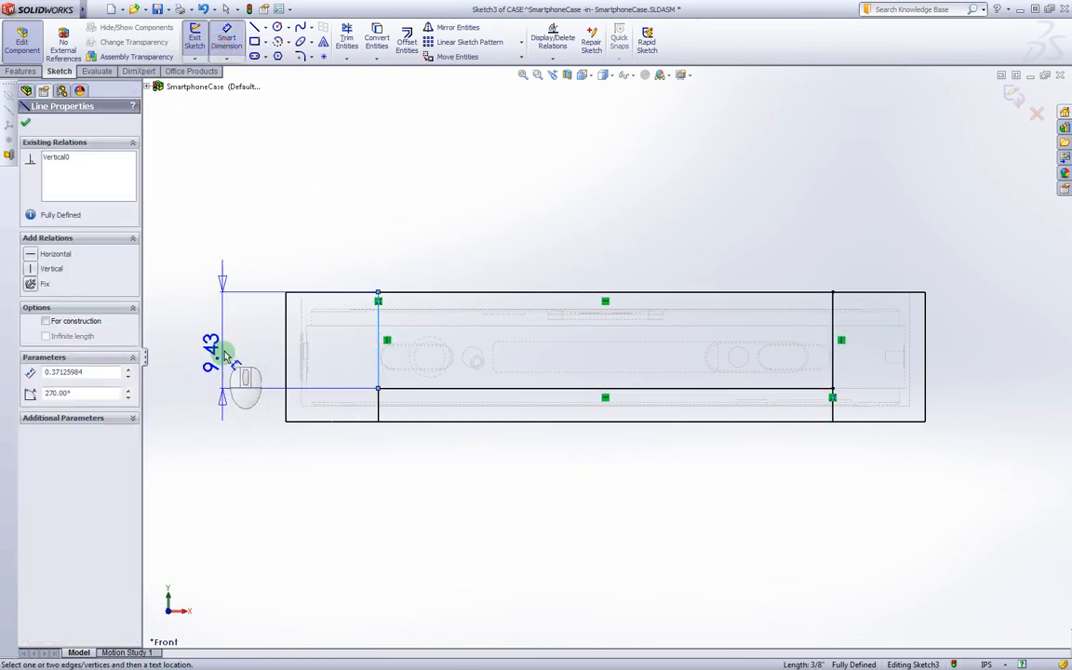
pyautogui.click(268, 352)
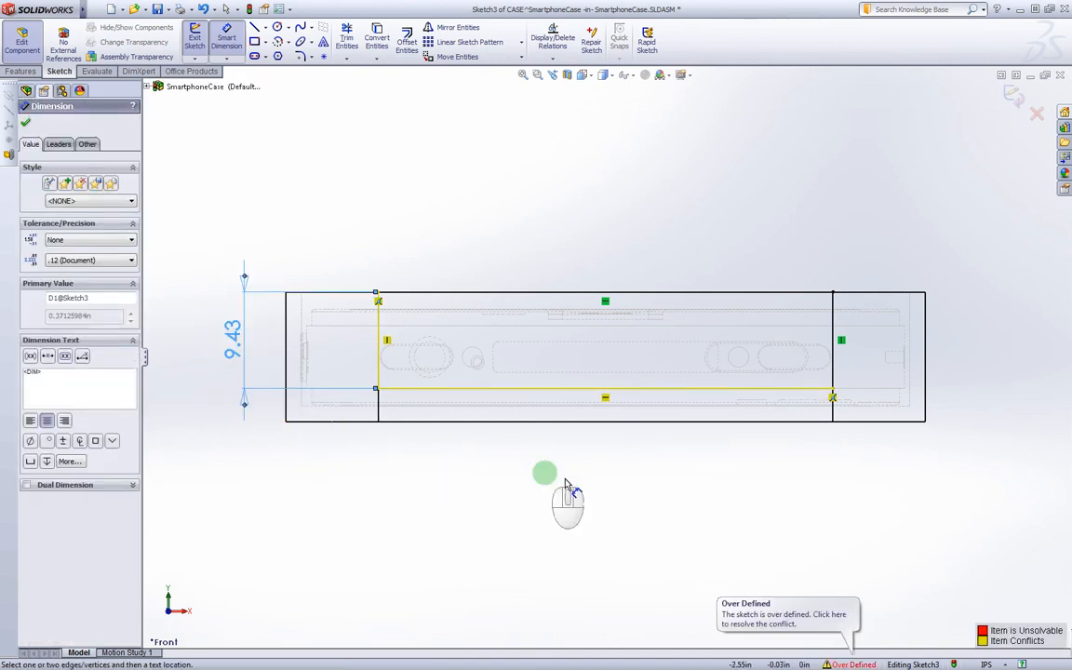
pyautogui.press('Escape')
pyautogui.hotkey('ctrl', 'a')
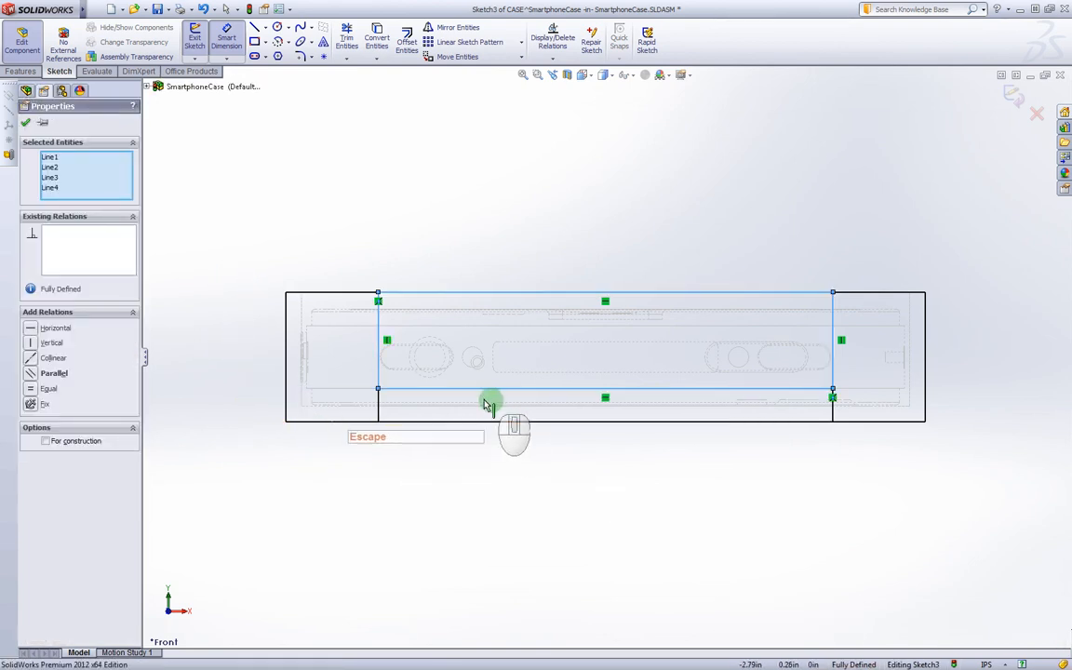
pyautogui.press('Escape')
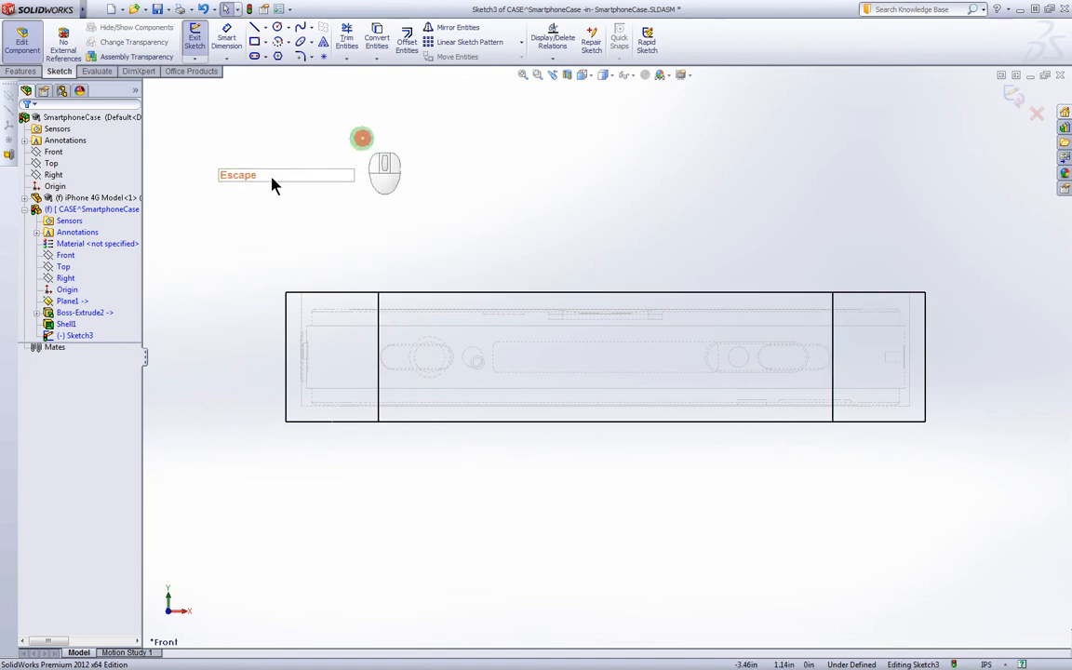
# Step: Sketch a new corner rectangle about 1.75 by 0.33 in across the end face, starting at its upper corner
pyautogui.click(254, 41)
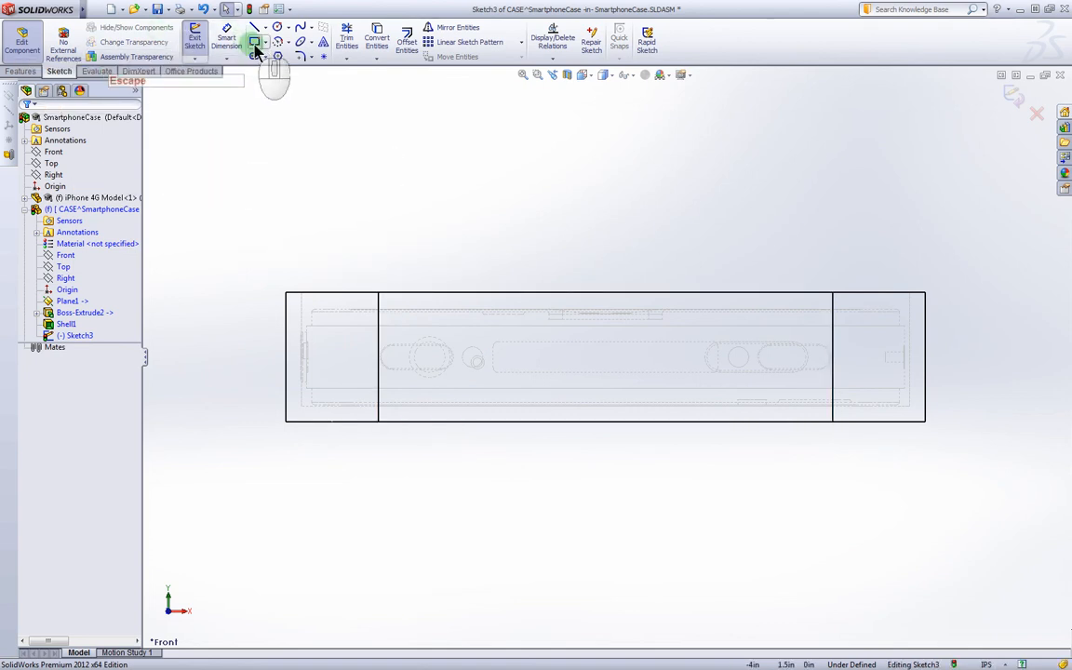
pyautogui.click(379, 295)
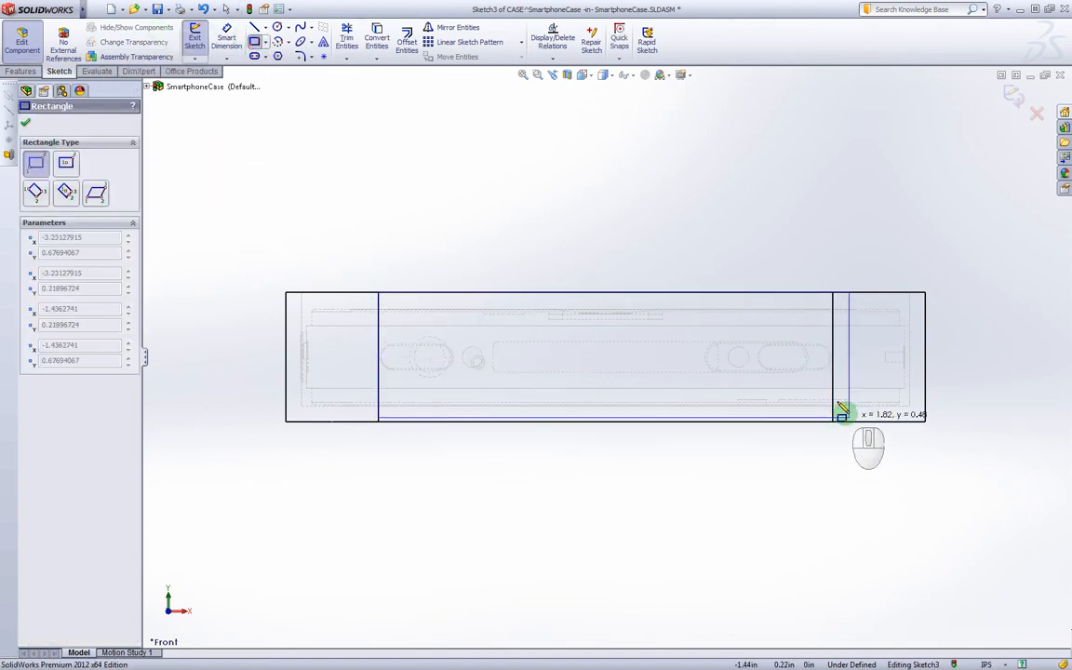
pyautogui.click(833, 377)
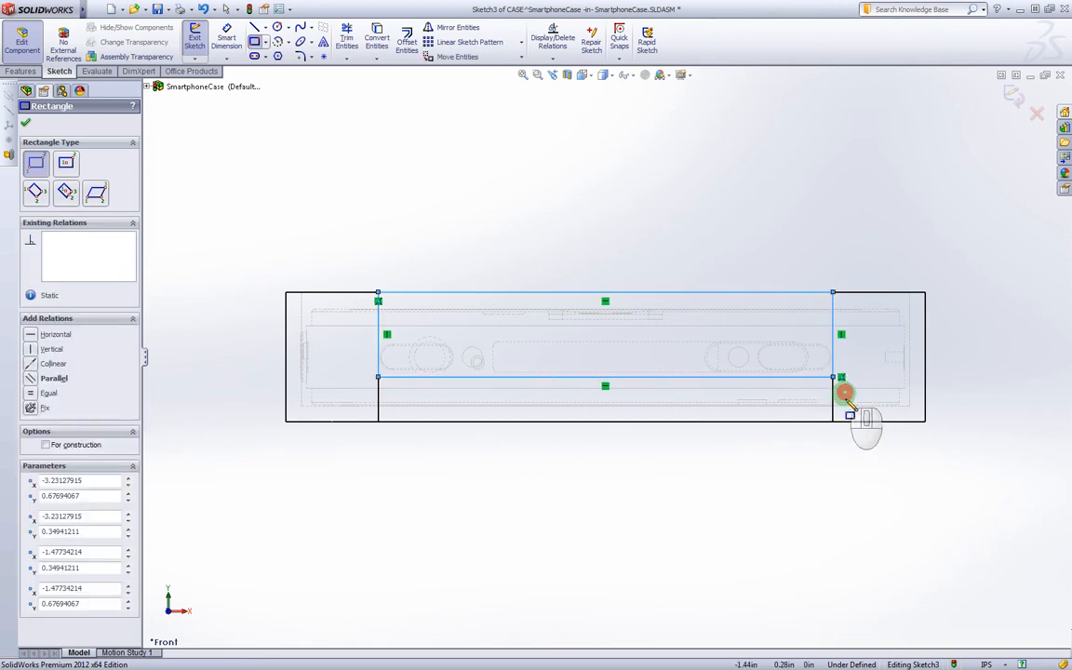
pyautogui.press('Escape')
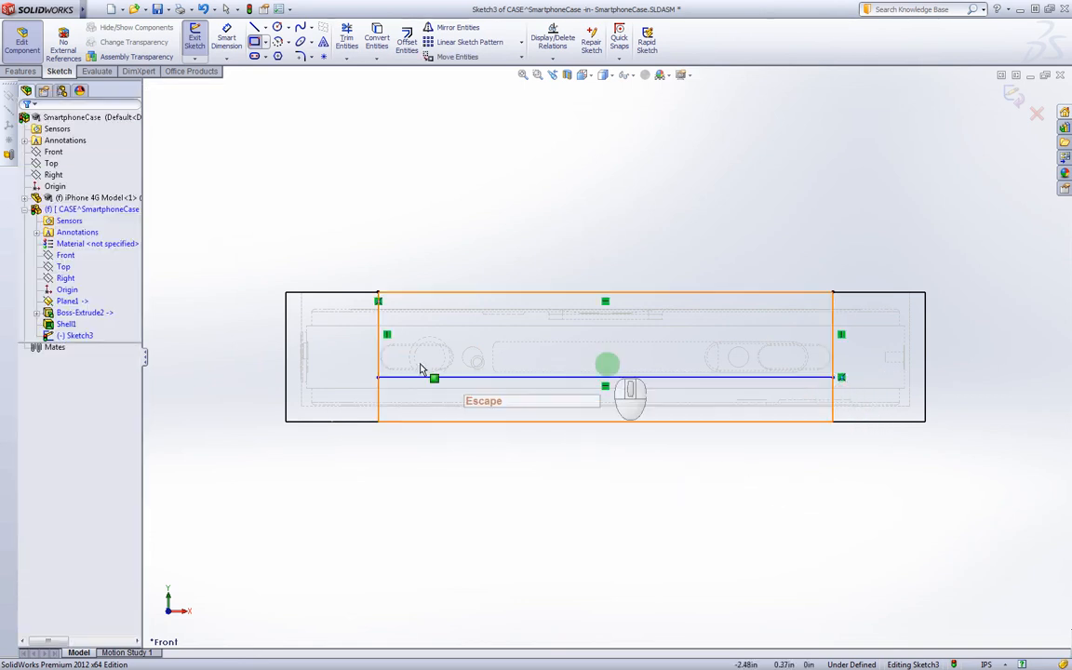
pyautogui.press('Escape')
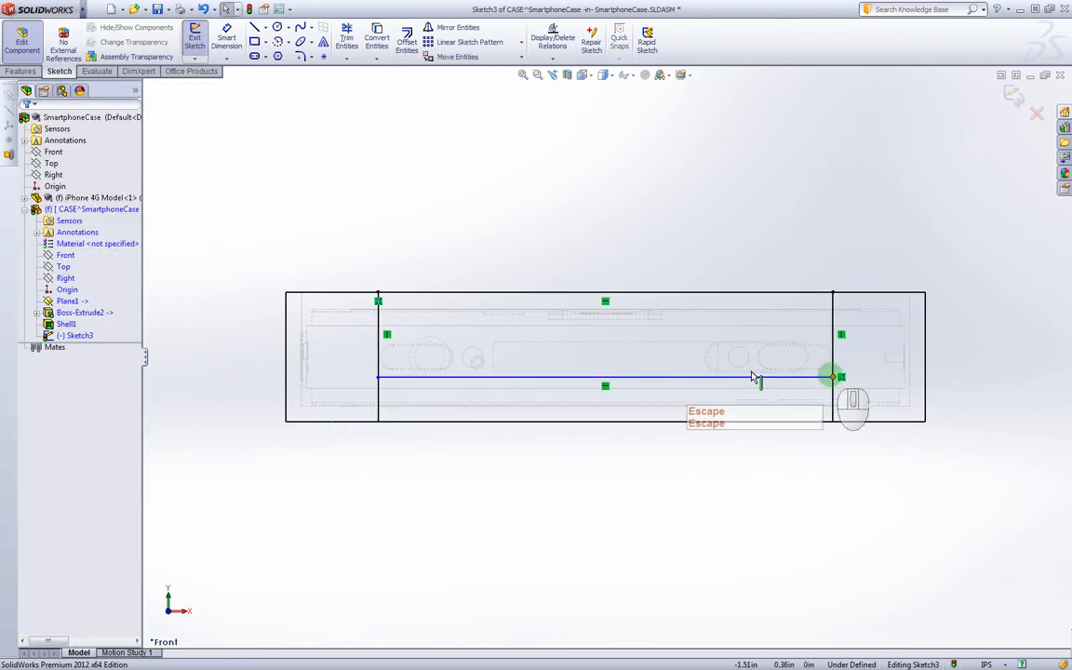
# Step: Redraw the corner rectangle across the end face's full width from its upper edge and set its height to 0.375 in
pyautogui.click(254, 42)
pyautogui.moveTo(383, 294)
pyautogui.mouseDown()
pyautogui.moveTo(503, 335)
pyautogui.moveTo(842, 396)
pyautogui.moveTo(828, 412)
pyautogui.moveTo(840, 416)
pyautogui.moveTo(833, 380)
pyautogui.mouseUp()
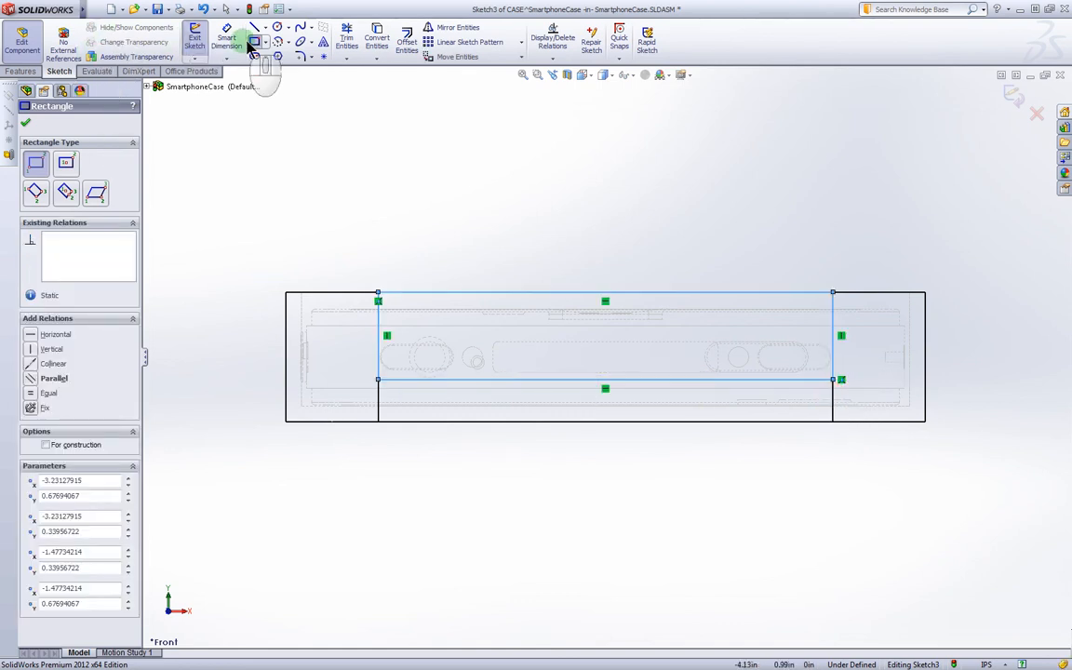
pyautogui.click(226, 39)
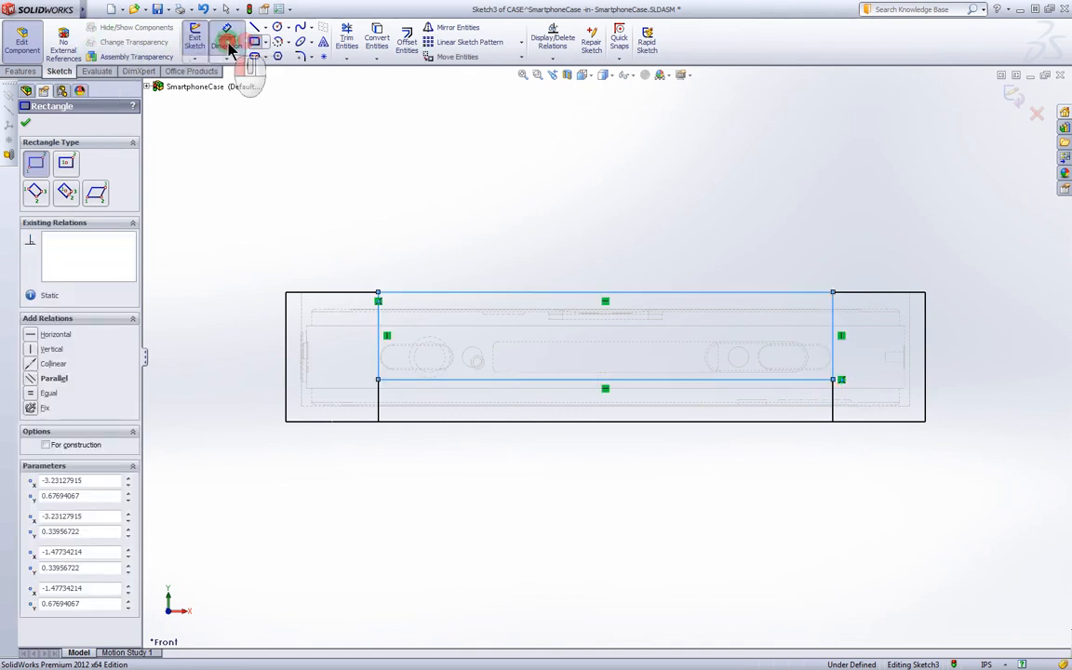
pyautogui.click(215, 359)
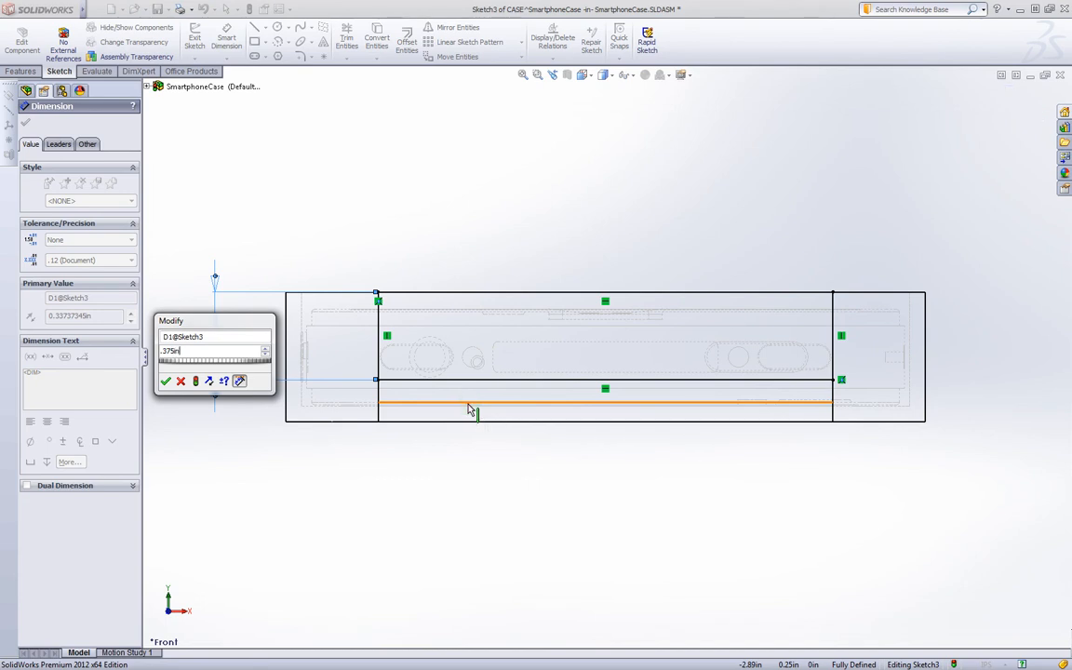
pyautogui.press('Return')
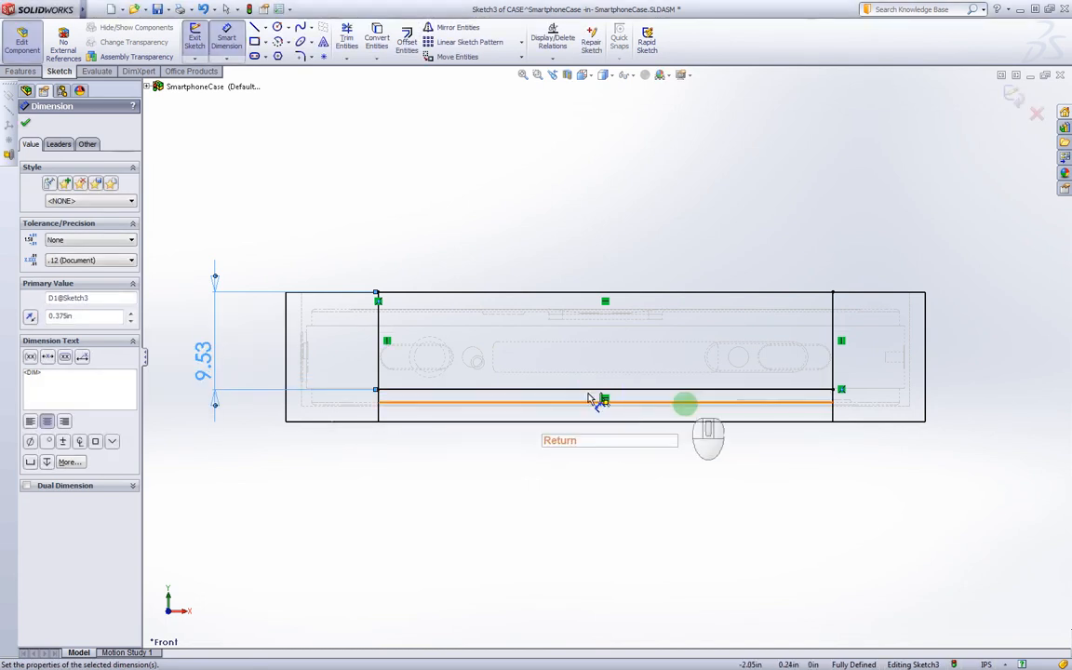
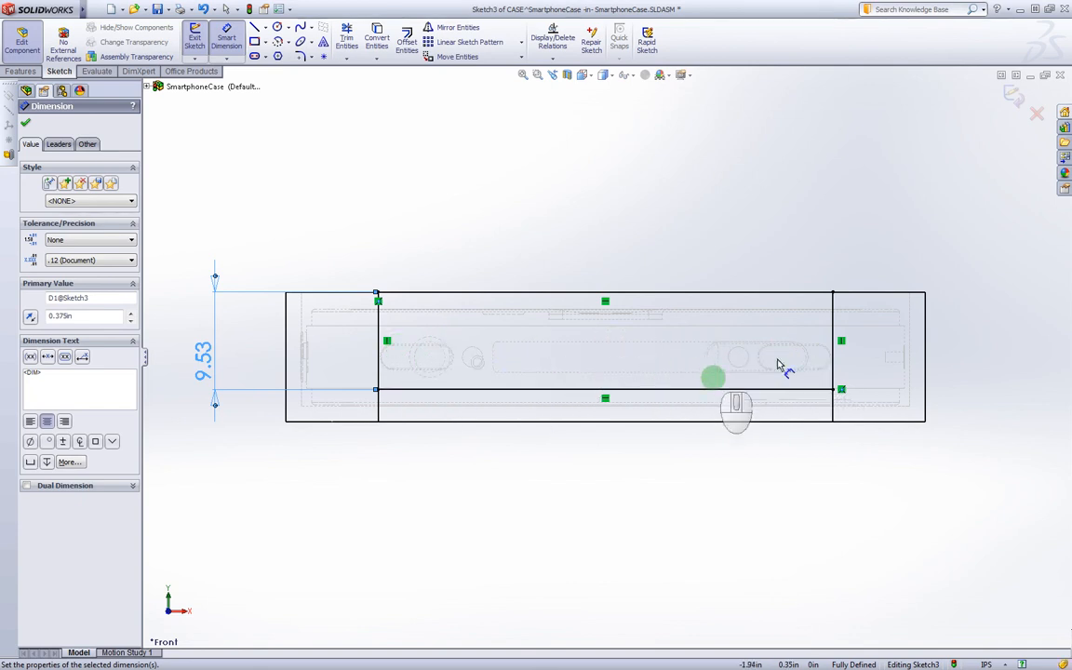
# Step: Cut-extrude the end-face rectangle blind to about 145 mm along the case, through both end walls
pyautogui.click(22, 73)
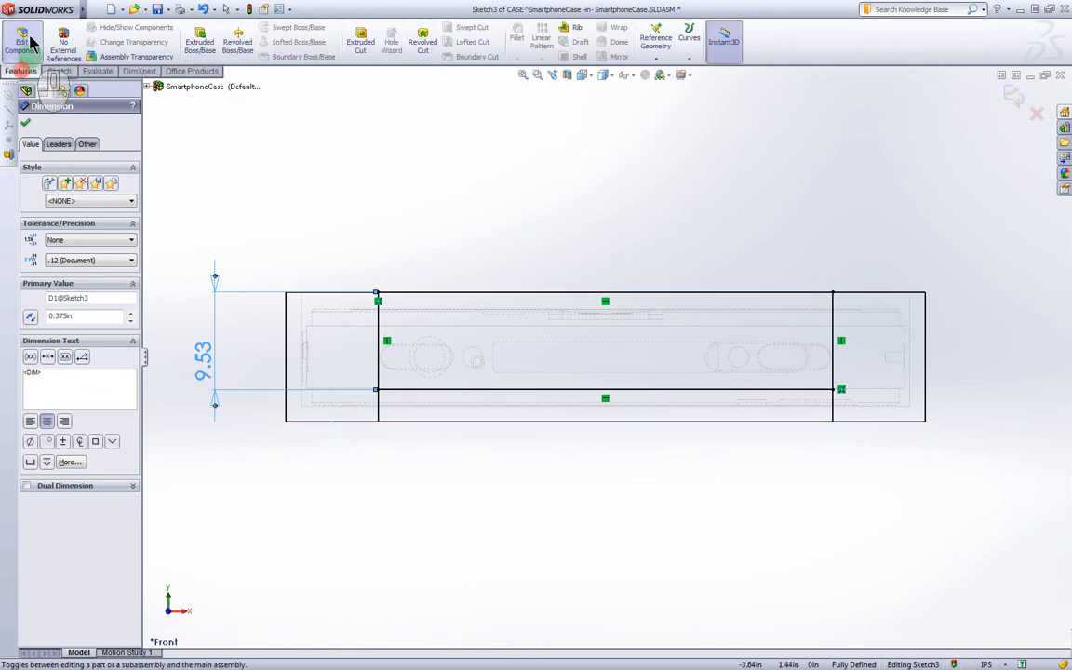
pyautogui.click(361, 47)
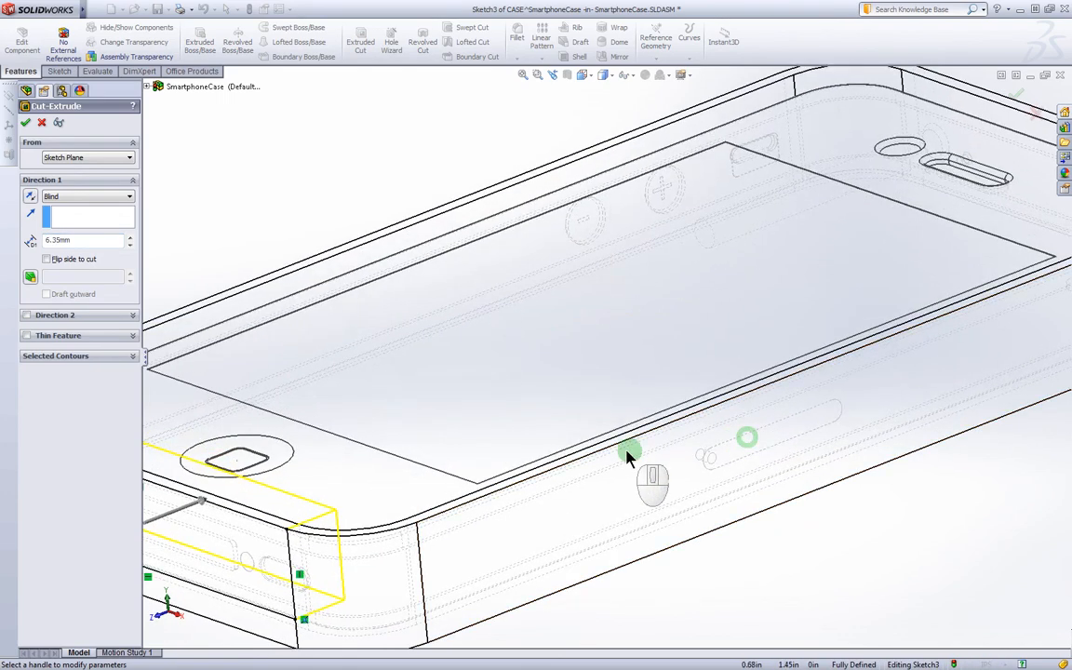
pyautogui.moveTo(456, 424); pyautogui.dragTo(958, 281)
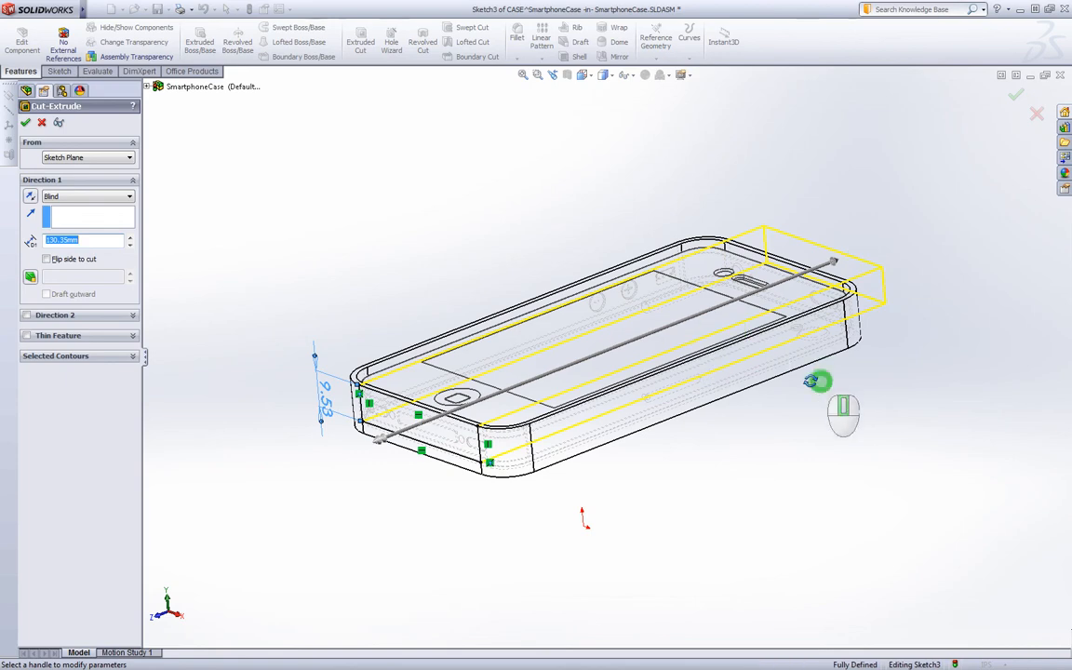
pyautogui.moveTo(812, 380); pyautogui.dragTo(790, 427, button='middle')
pyautogui.click(881, 239)
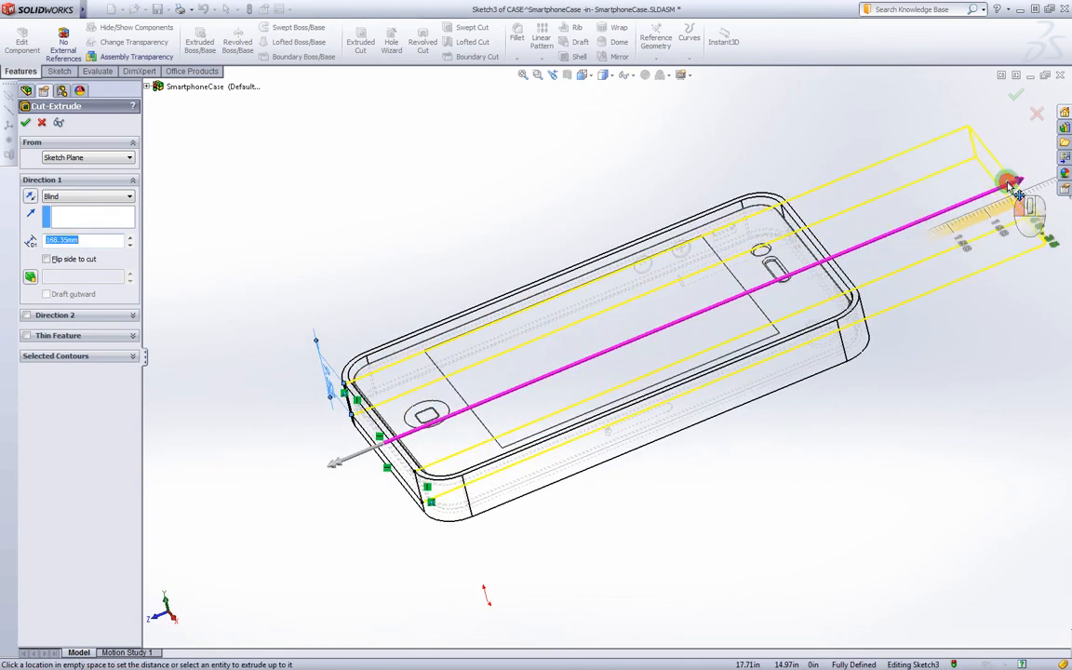
pyautogui.click(880, 210)
pyautogui.moveTo(890, 277); pyautogui.dragTo(757, 368, button='middle')
pyautogui.click(1017, 94)
# Step: Set the display style to shaded with edges and inspect the cut openings in both end walls of the case
pyautogui.click(605, 74)
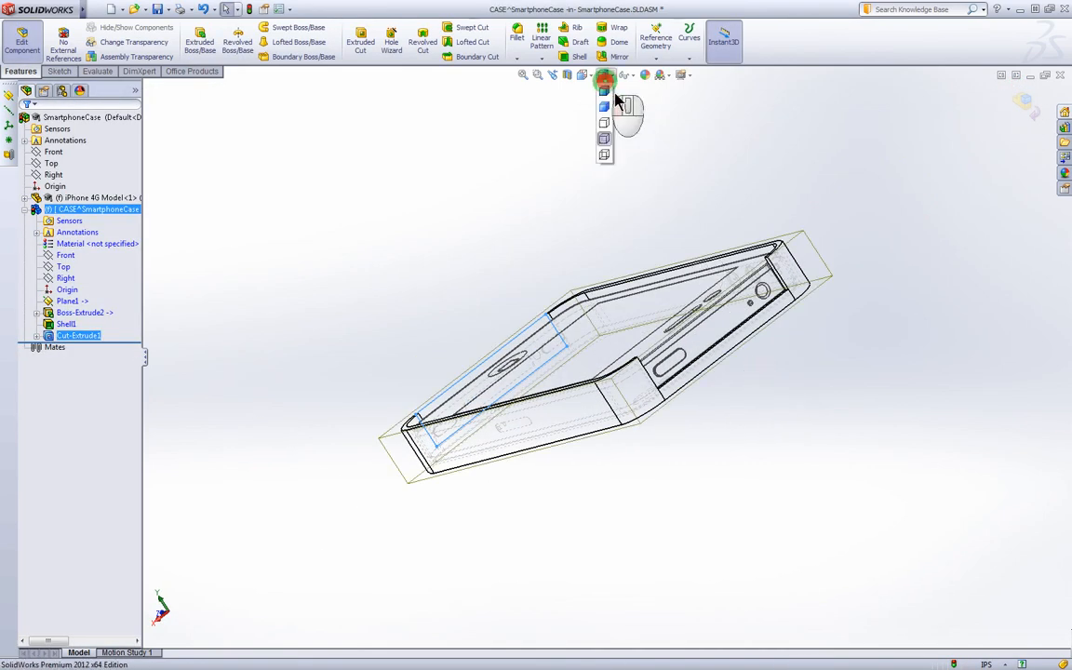
pyautogui.click(604, 93)
pyautogui.scroll(-5, 736, 391)
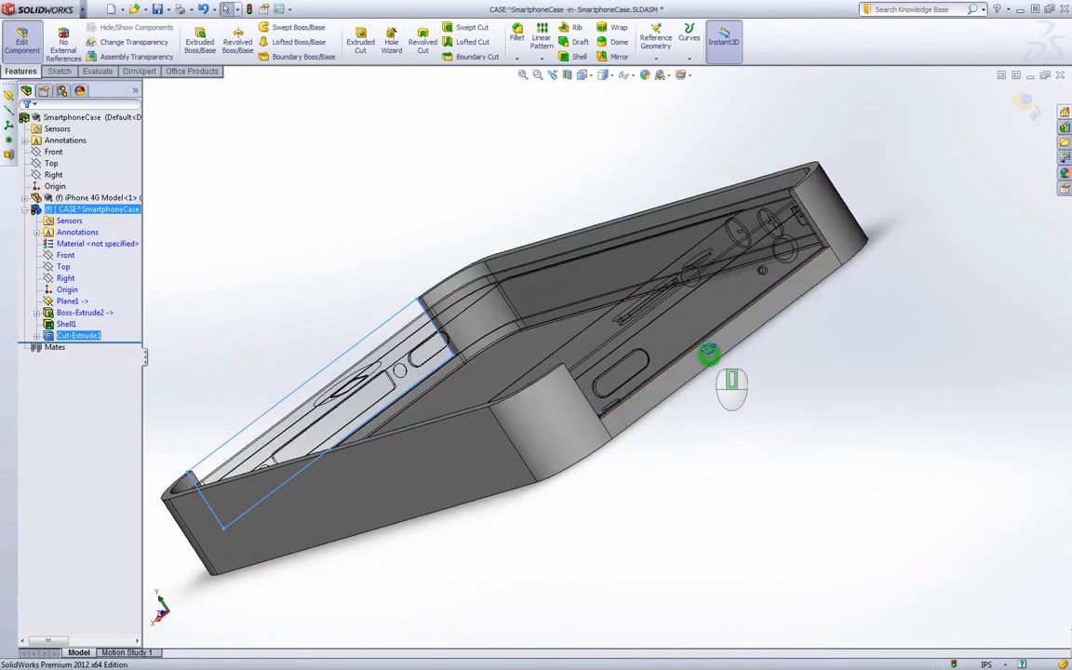
pyautogui.moveTo(731, 351)
pyautogui.mouseDown(button='middle')
pyautogui.moveTo(802, 330)
pyautogui.moveTo(761, 311)
pyautogui.moveTo(837, 290)
pyautogui.moveTo(541, 426)
pyautogui.moveTo(732, 302)
pyautogui.moveTo(752, 321)
pyautogui.moveTo(723, 314)
pyautogui.moveTo(817, 296)
pyautogui.moveTo(783, 306)
pyautogui.moveTo(891, 311)
pyautogui.moveTo(722, 346)
pyautogui.mouseUp(button='middle')
pyautogui.click(724, 345)
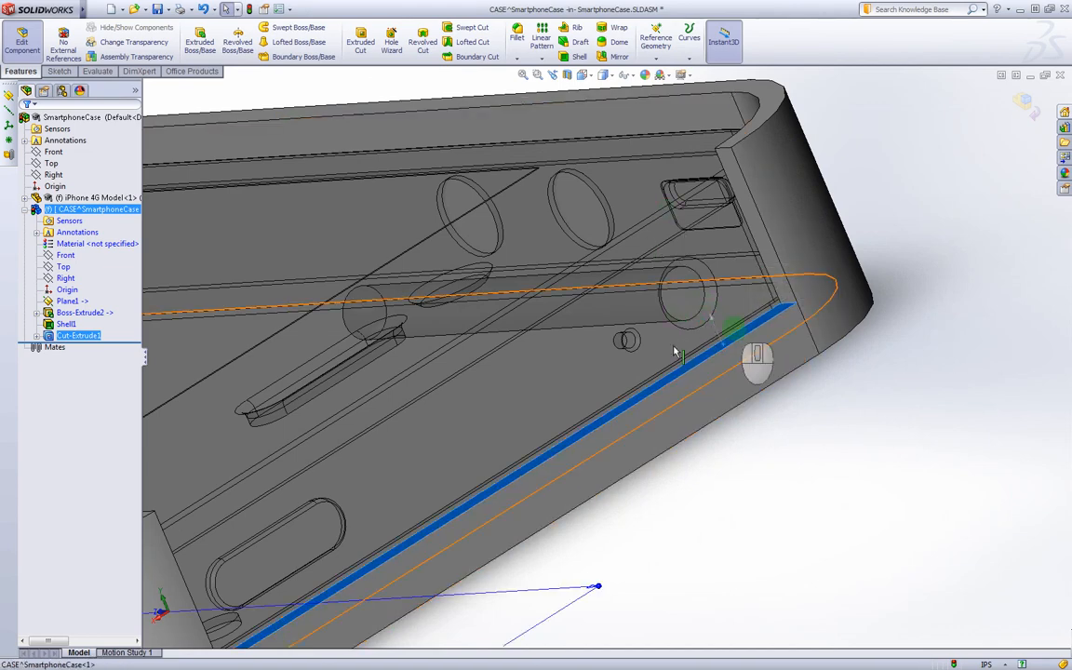
pyautogui.scroll(7, 668, 342)
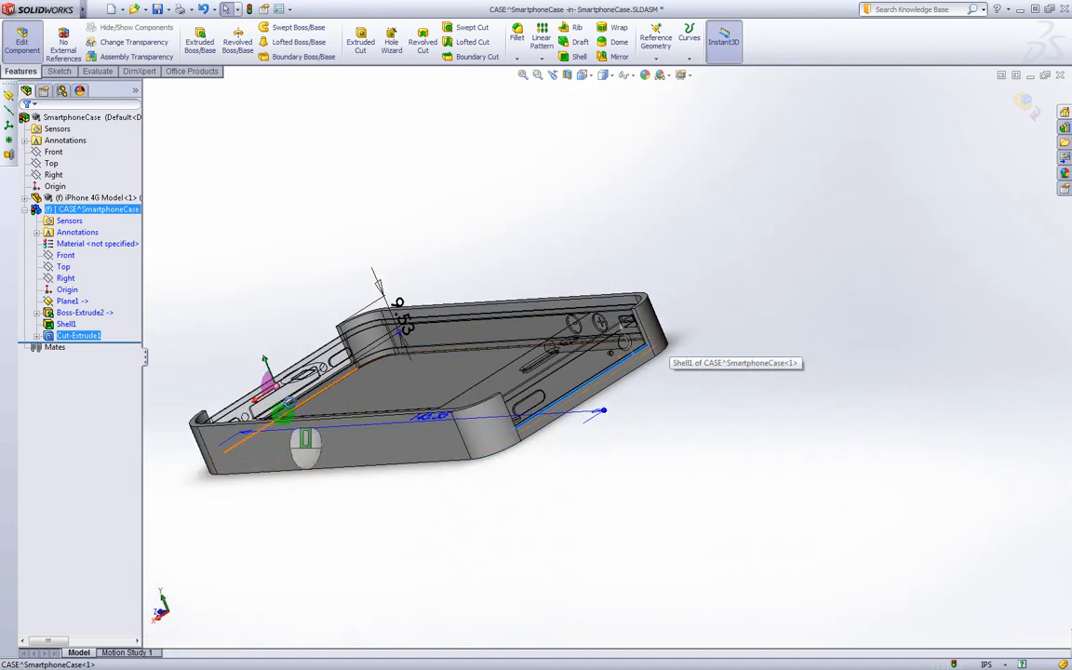
pyautogui.moveTo(285, 408); pyautogui.dragTo(543, 379, button='middle')
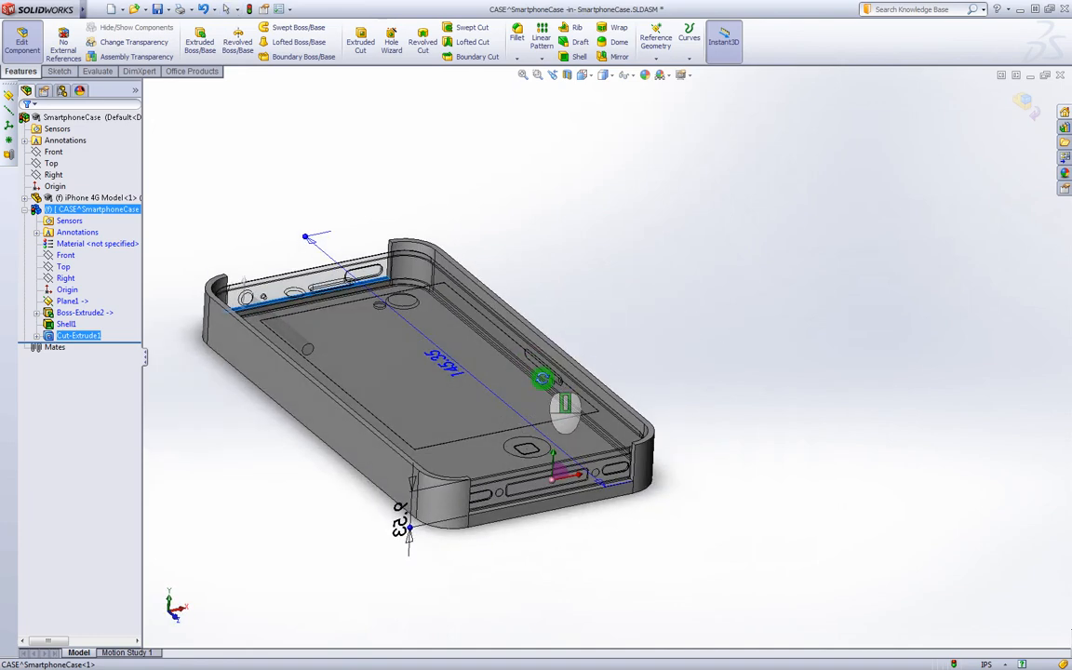
# Step: Finish editing the CASE part in context and return to the SmartphoneCase assembly
pyautogui.click(700, 350)
pyautogui.click(1027, 112)
pyautogui.scroll(1, 351, 366)
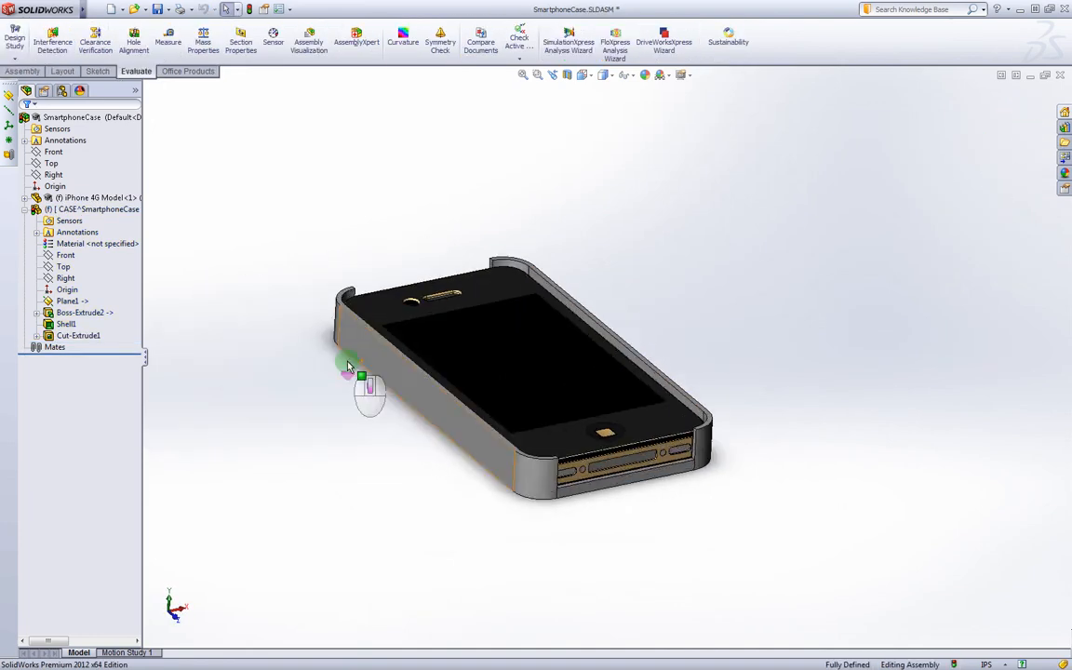
# Step: Examine the case around the phone from the front, back and both ends, including the port openings
pyautogui.moveTo(347, 366); pyautogui.dragTo(745, 392, button='middle')
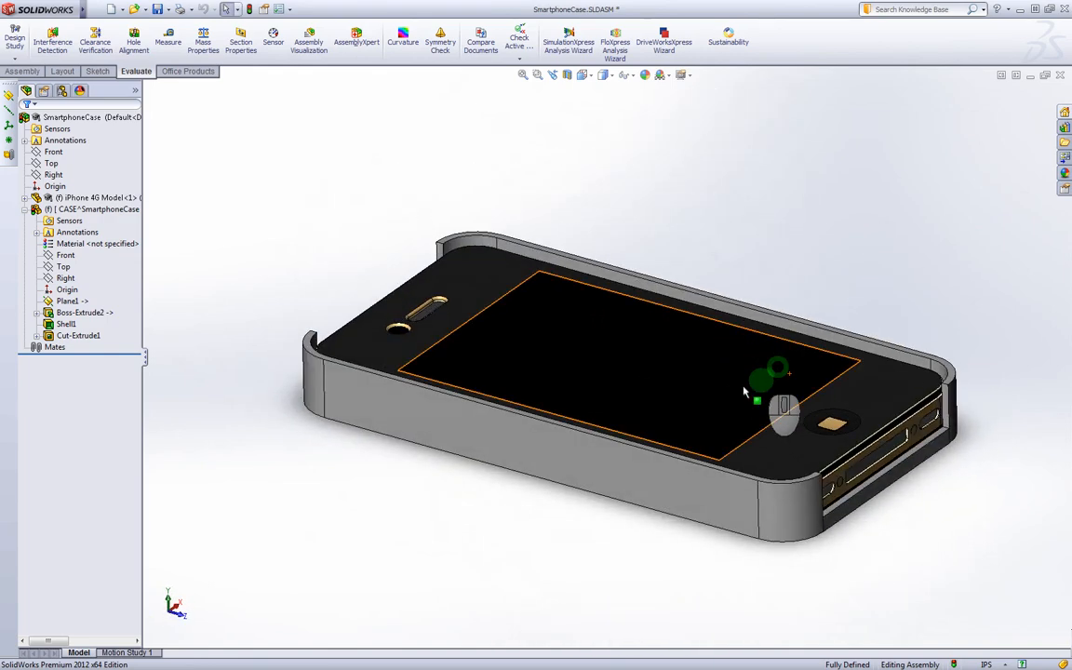
pyautogui.scroll(-2, 735, 387)
pyautogui.scroll(4, 724, 383)
pyautogui.moveTo(868, 321); pyautogui.dragTo(717, 140, button='middle')
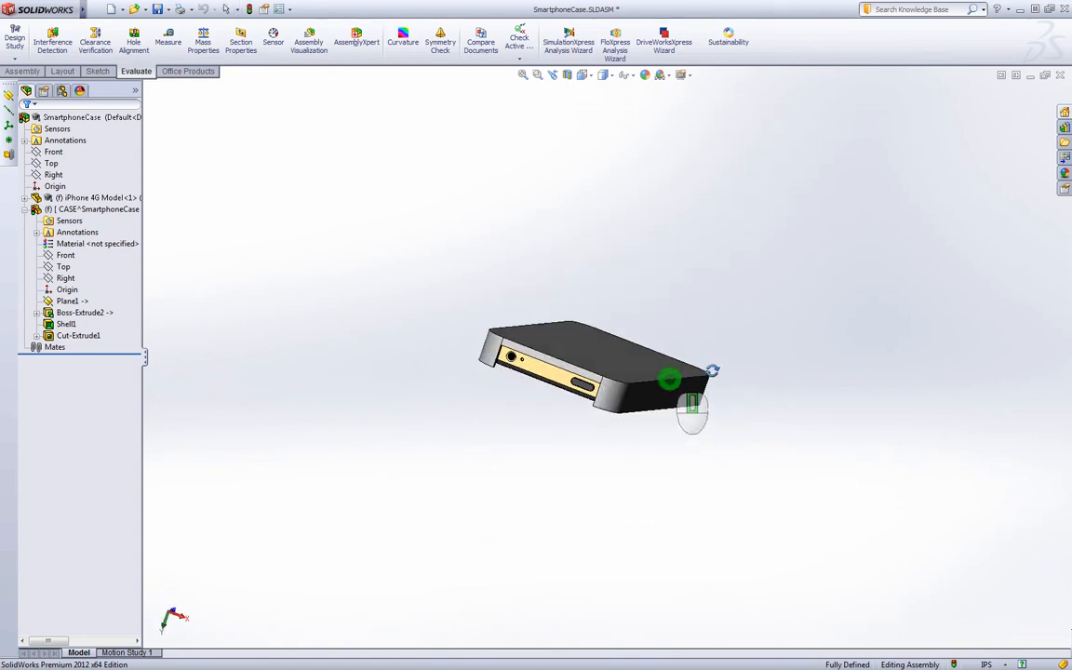
pyautogui.moveTo(683, 363); pyautogui.dragTo(722, 330, button='middle')
pyautogui.moveTo(596, 521); pyautogui.dragTo(506, 277, button='middle')
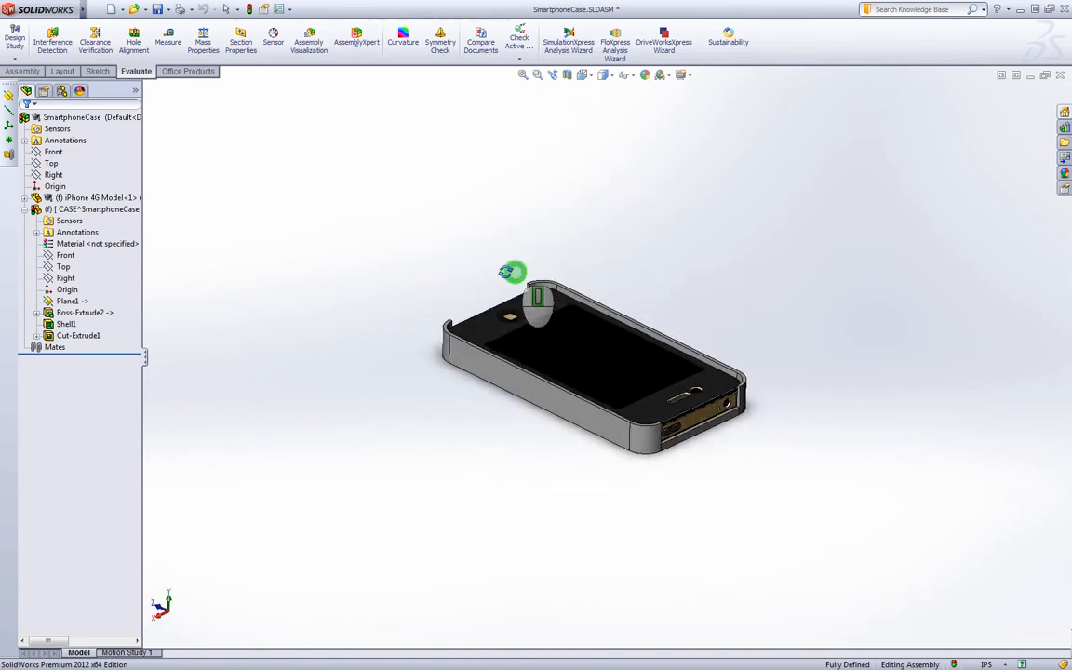
pyautogui.scroll(5, 670, 383)
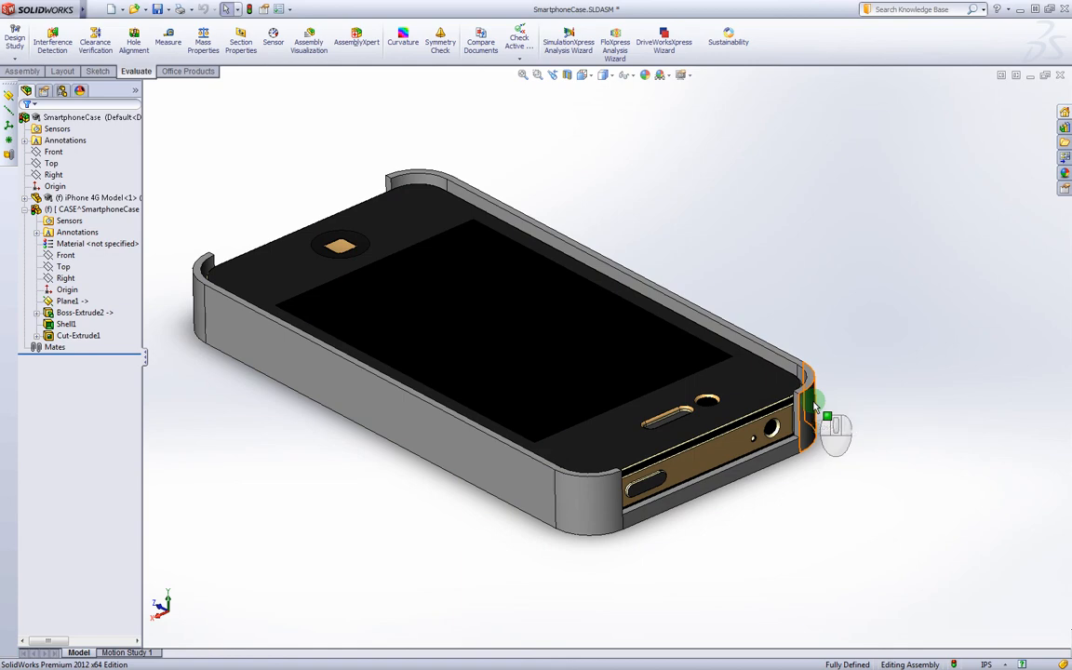
pyautogui.moveTo(614, 342); pyautogui.dragTo(647, 504, button='middle')
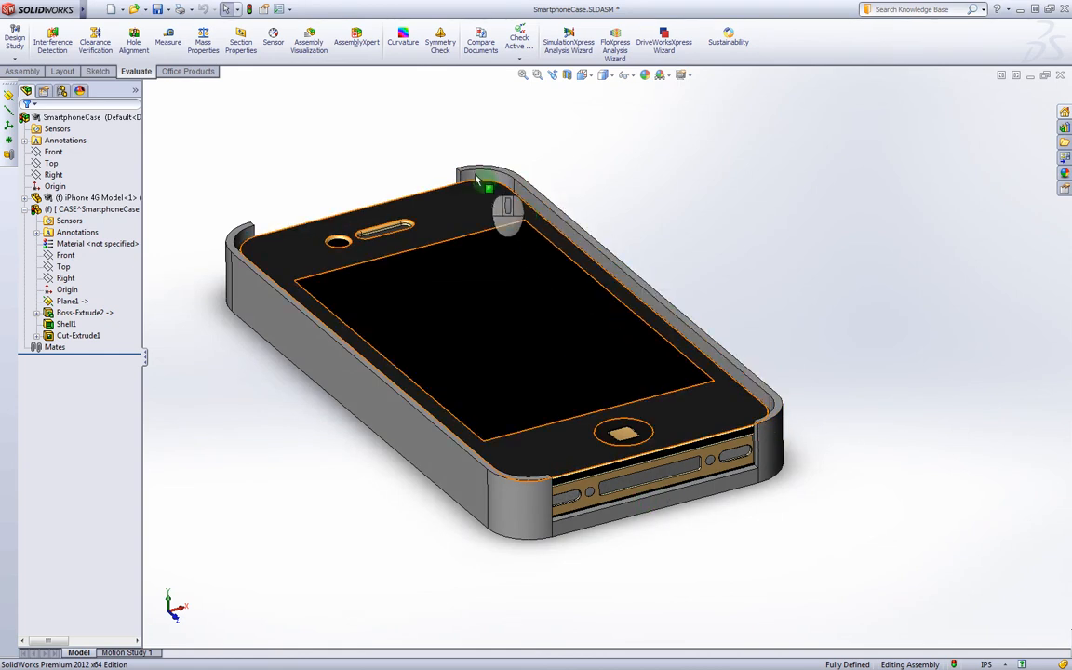
# Step: Examine up close how the case's corner walls wrap around the phone and how its rim sits along the screen side
pyautogui.moveTo(479, 197); pyautogui.dragTo(452, 278, button='middle')
pyautogui.scroll(-6, 424, 237)
pyautogui.moveTo(451, 278)
pyautogui.mouseDown()
pyautogui.moveTo(445, 266)
pyautogui.moveTo(463, 295)
pyautogui.moveTo(444, 284)
pyautogui.moveTo(491, 285)
pyautogui.mouseUp()
pyautogui.moveTo(491, 285); pyautogui.dragTo(466, 307, button='middle')
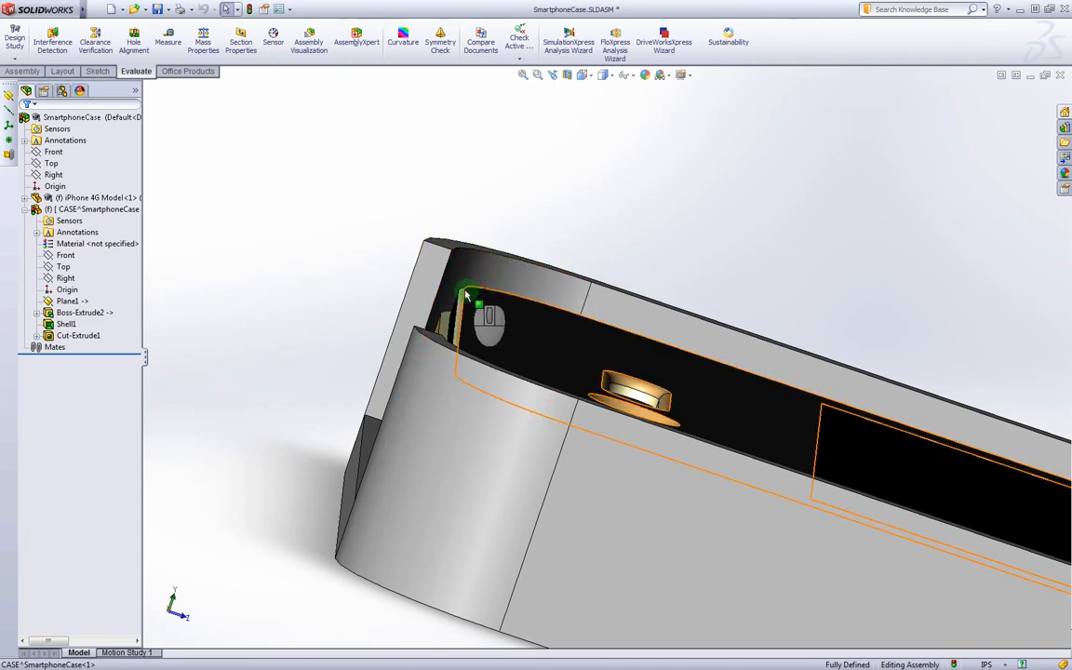
pyautogui.moveTo(598, 402); pyautogui.dragTo(538, 446, button='middle')
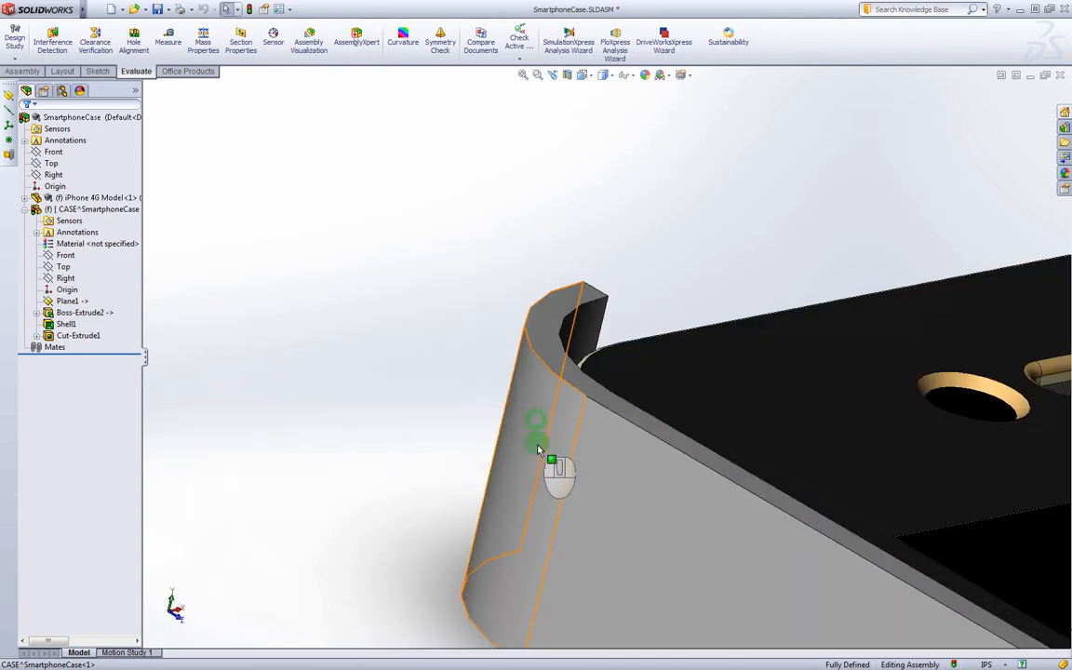
pyautogui.scroll(10, 539, 448)
pyautogui.scroll(-4, 775, 365)
pyautogui.moveTo(752, 448); pyautogui.dragTo(704, 504, button='middle')
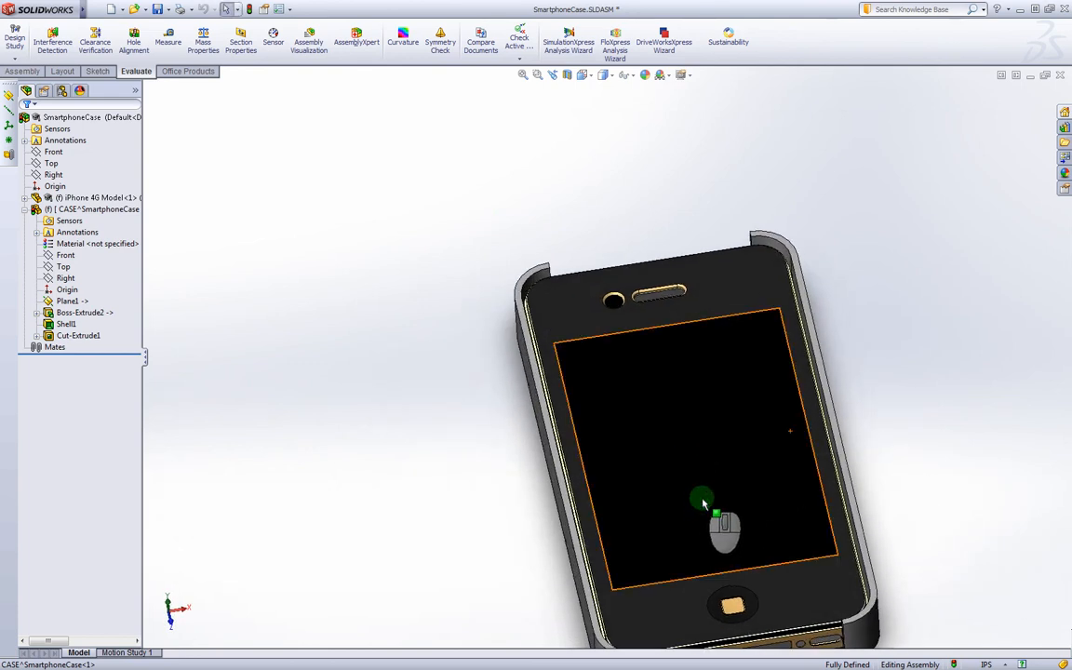
pyautogui.scroll(5, 761, 466)
pyautogui.scroll(-4, 760, 484)
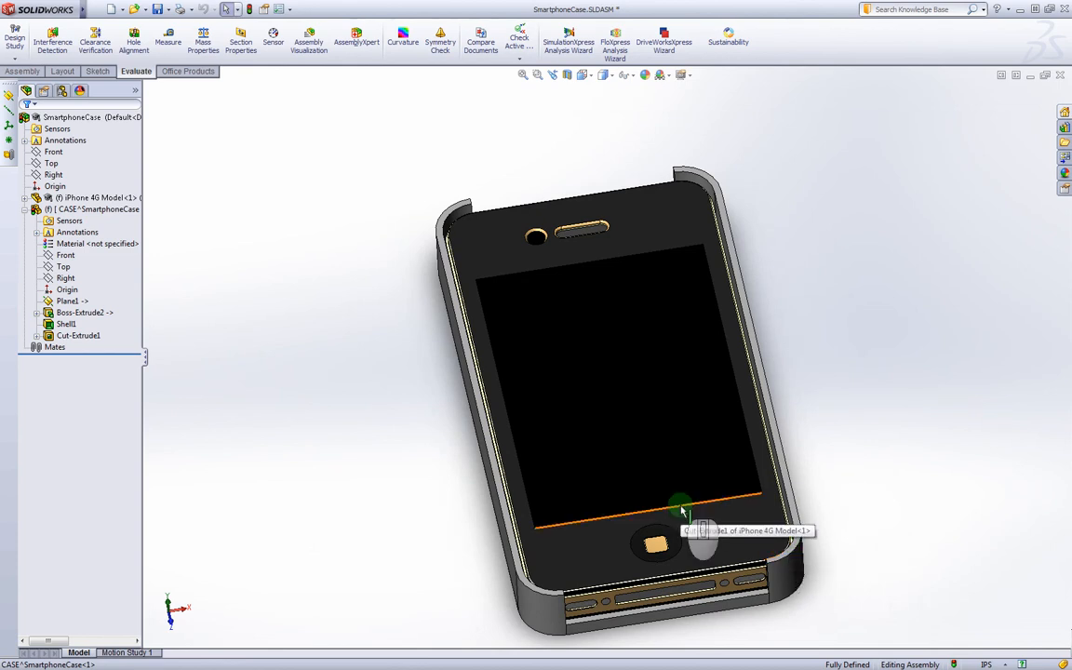
pyautogui.moveTo(683, 511); pyautogui.dragTo(687, 270, button='middle')
pyautogui.scroll(-5, 724, 196)
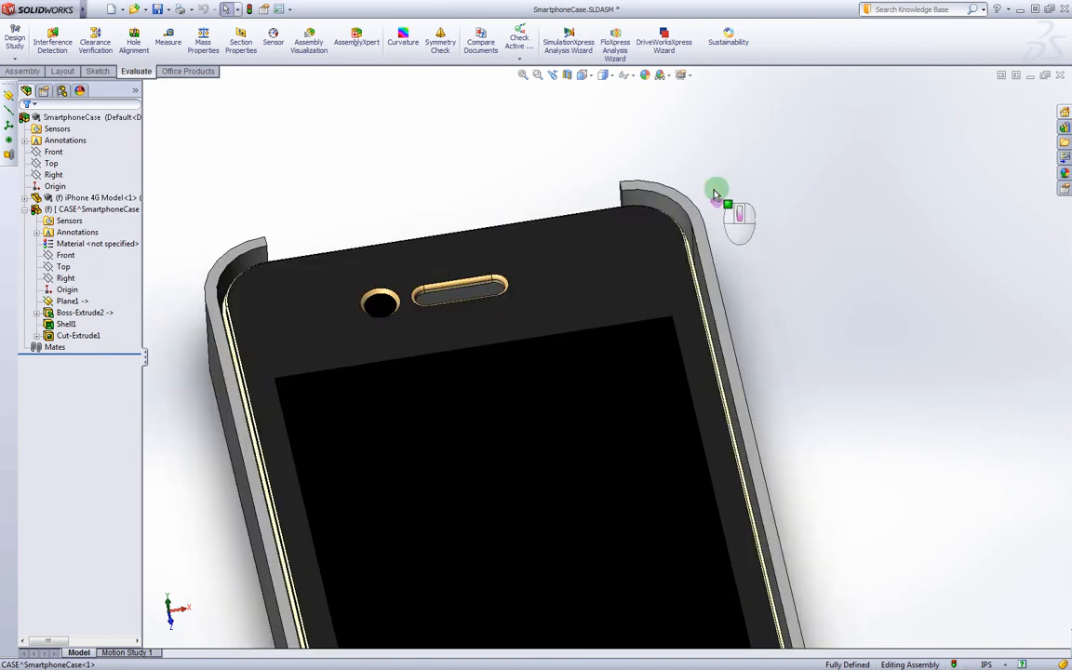
pyautogui.scroll(10, 638, 226)
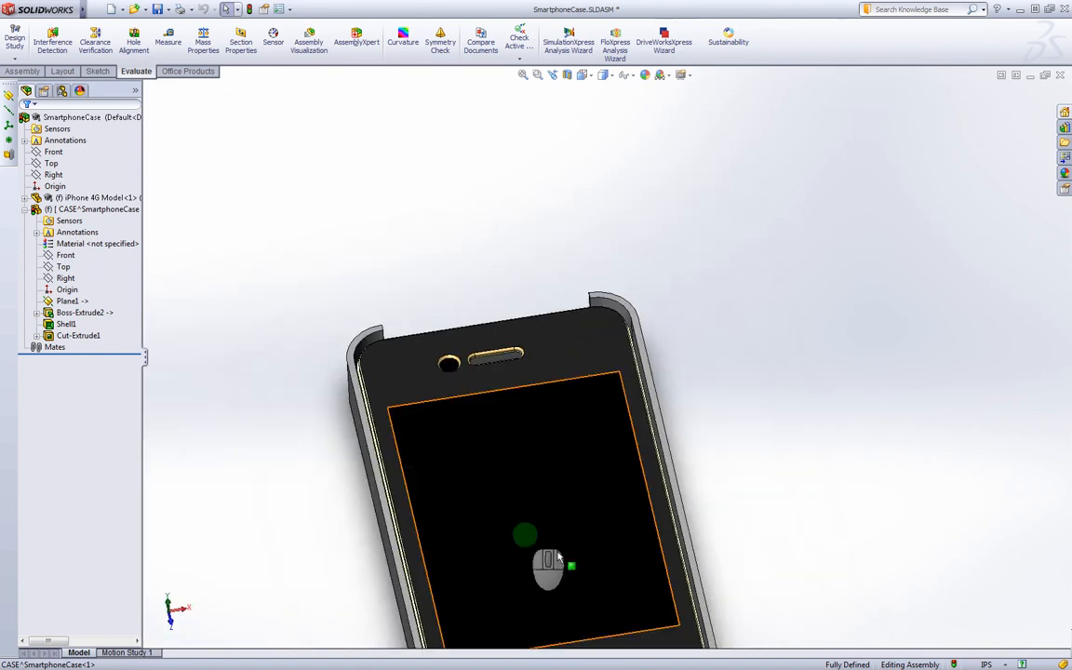
pyautogui.moveTo(548, 565); pyautogui.dragTo(471, 389, button='middle')
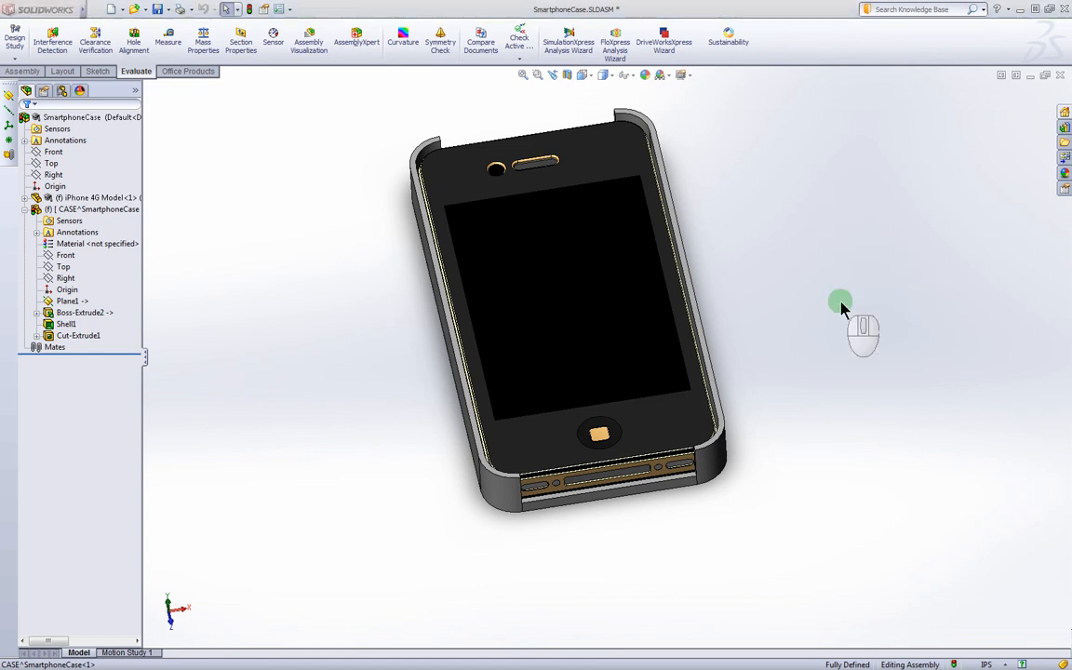
# Step: Start editing the CASE part in the context of the assembly
pyautogui.moveTo(491, 175); pyautogui.dragTo(468, 152, button='middle')
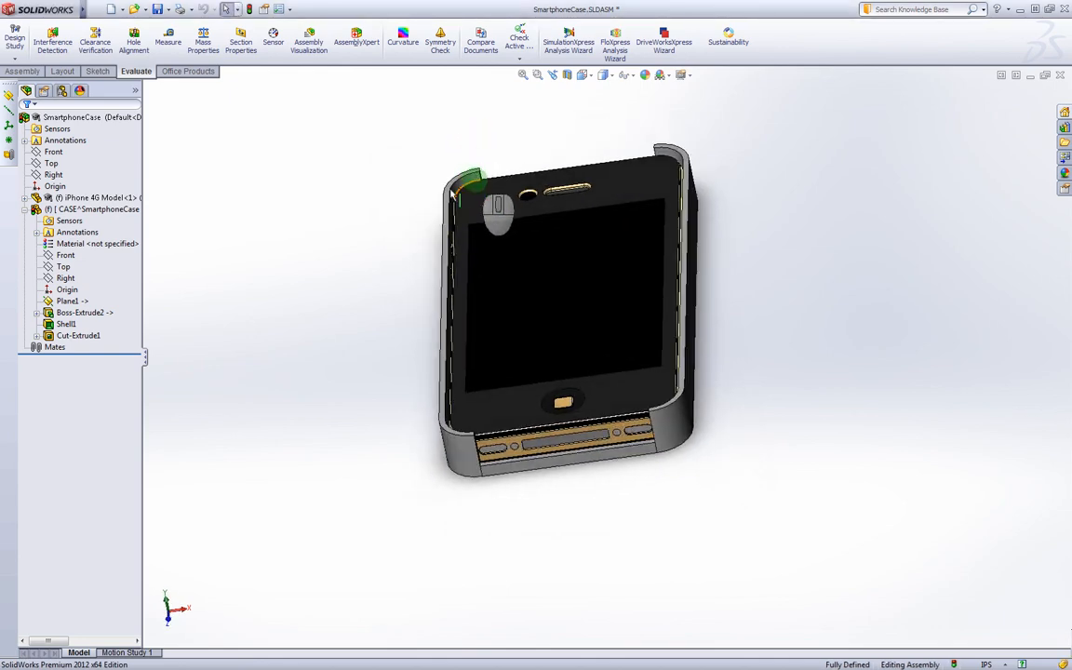
pyautogui.scroll(-5, 470, 179)
pyautogui.scroll(-2, 629, 269)
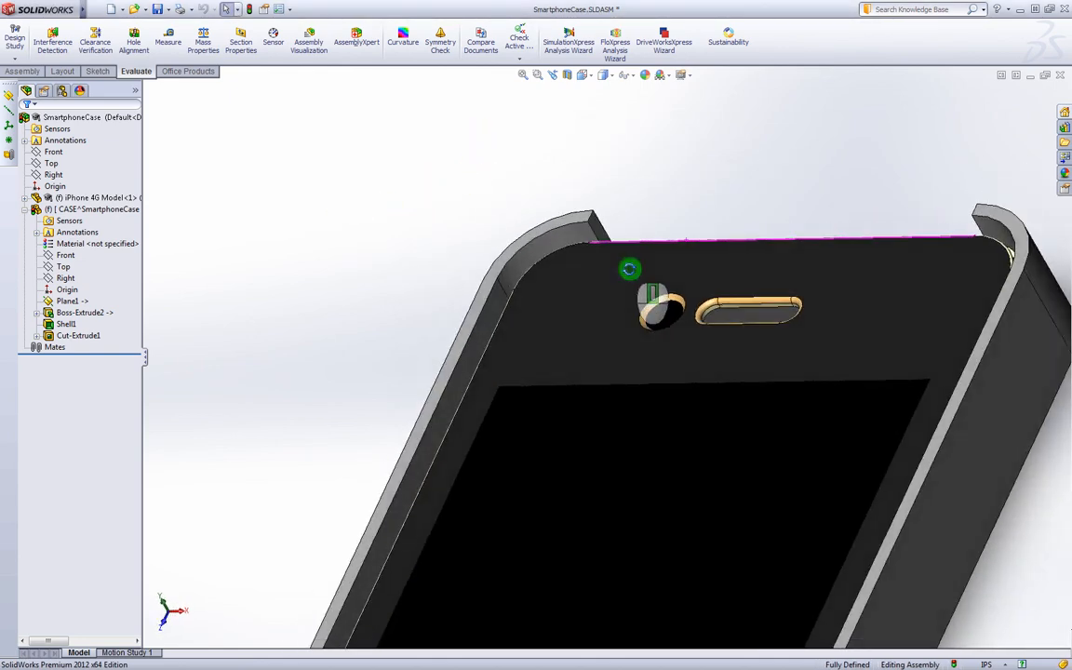
pyautogui.moveTo(629, 269); pyautogui.dragTo(558, 288, button='middle')
pyautogui.click(67, 213)
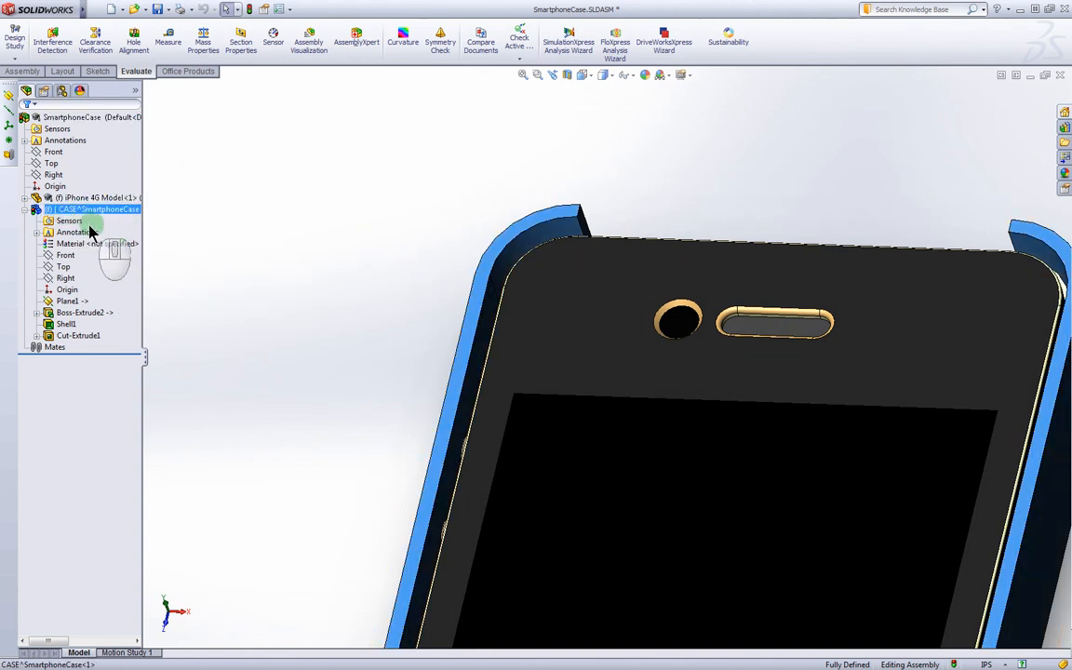
pyautogui.click(67, 211)
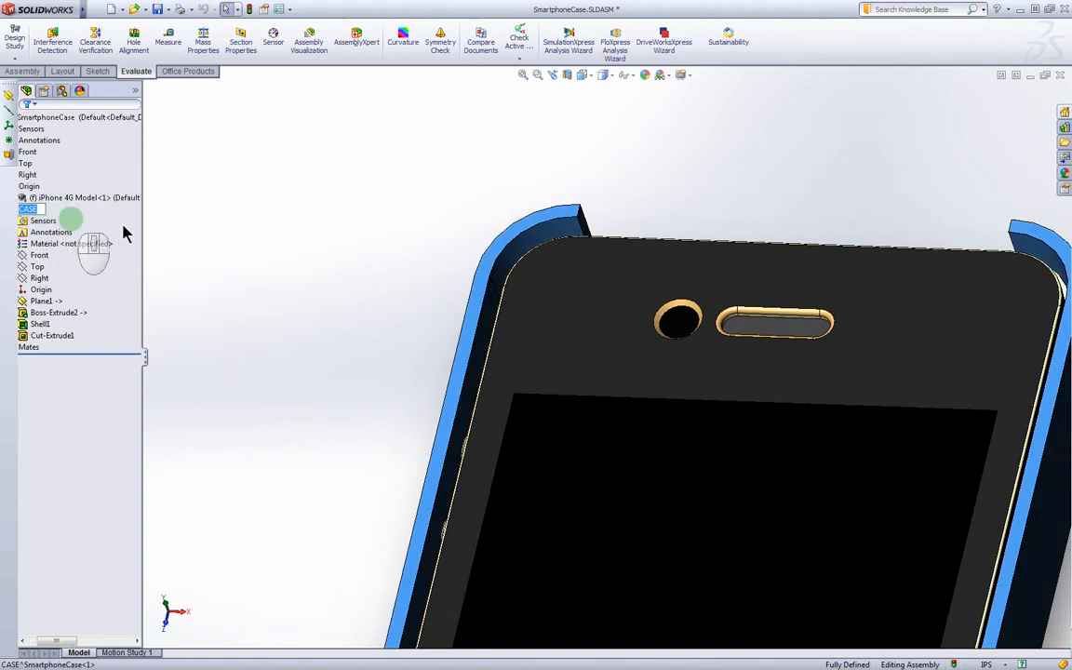
pyautogui.click(35, 211)
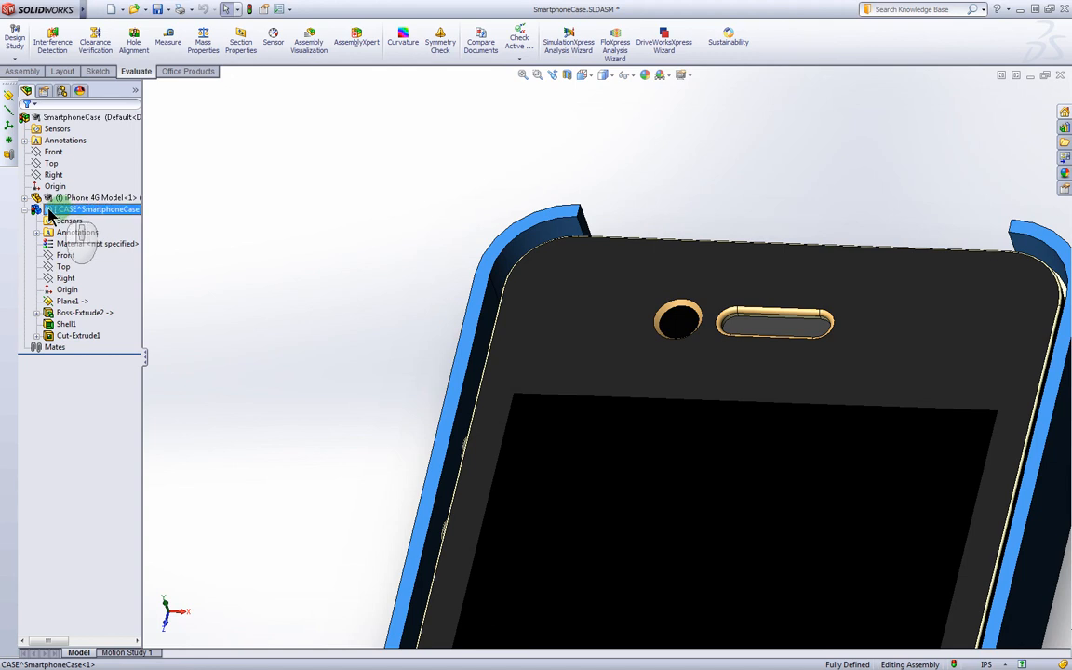
pyautogui.click(38, 213)
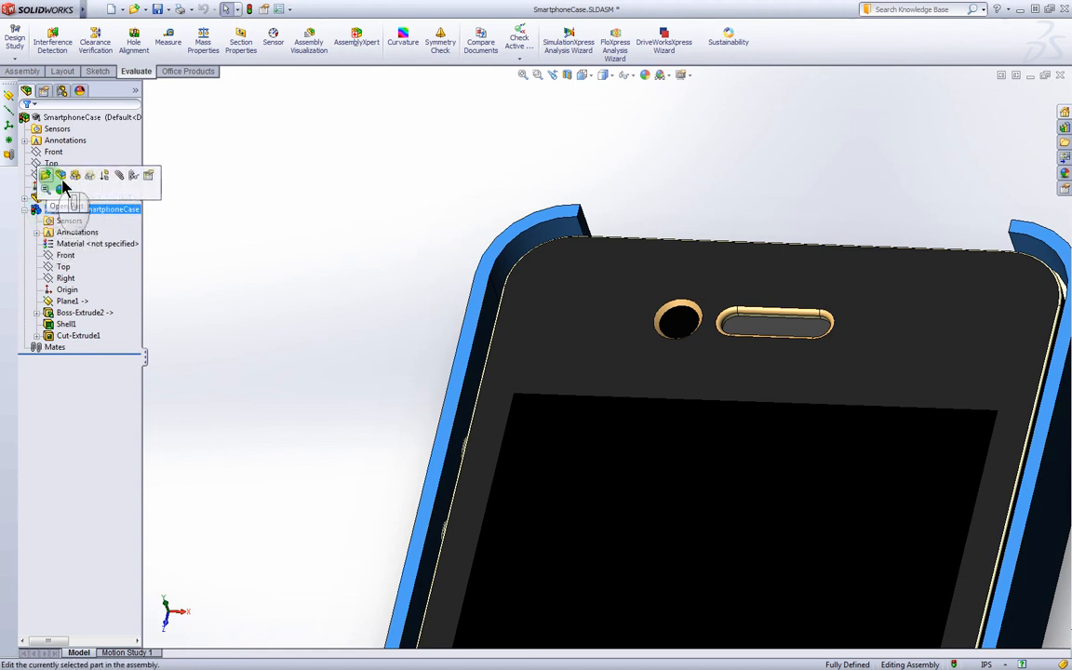
pyautogui.click(58, 212)
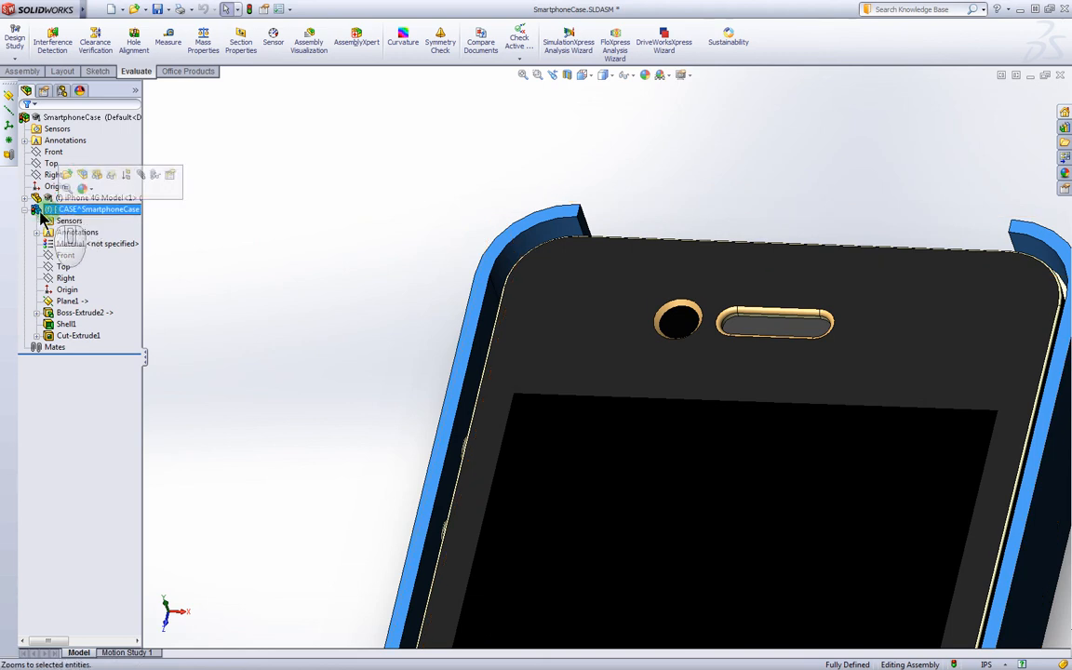
pyautogui.click(39, 211)
pyautogui.click(63, 179)
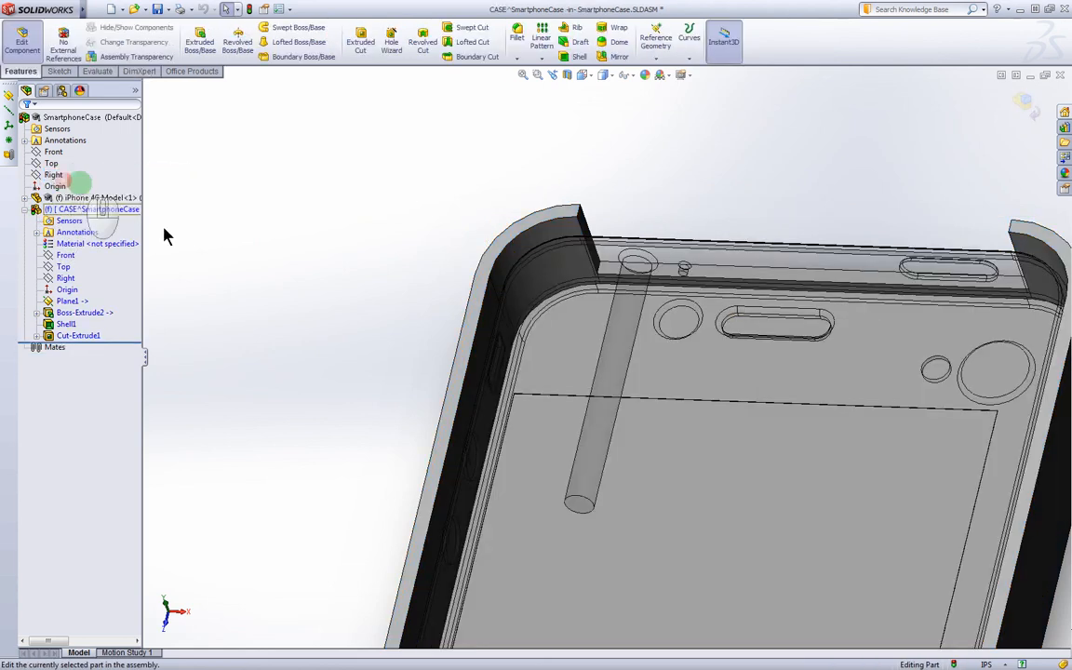
# Step: Try the Hidden Lines Visible display style on the model and return to Shaded With Edges
pyautogui.click(523, 231)
pyautogui.click(1023, 233)
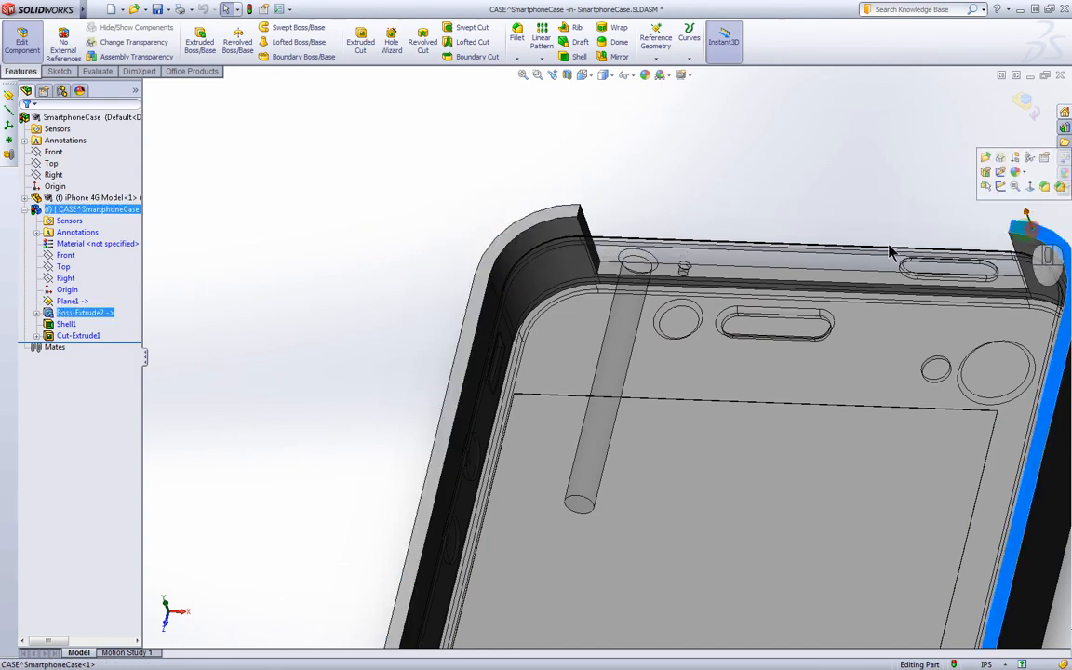
pyautogui.click(563, 223)
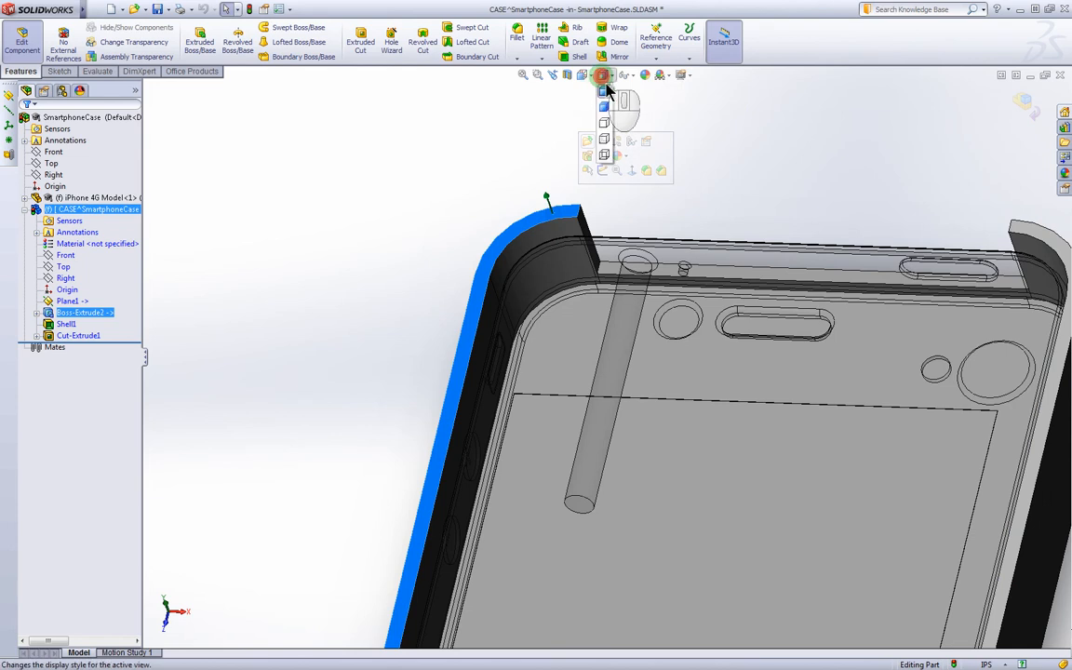
pyautogui.click(605, 92)
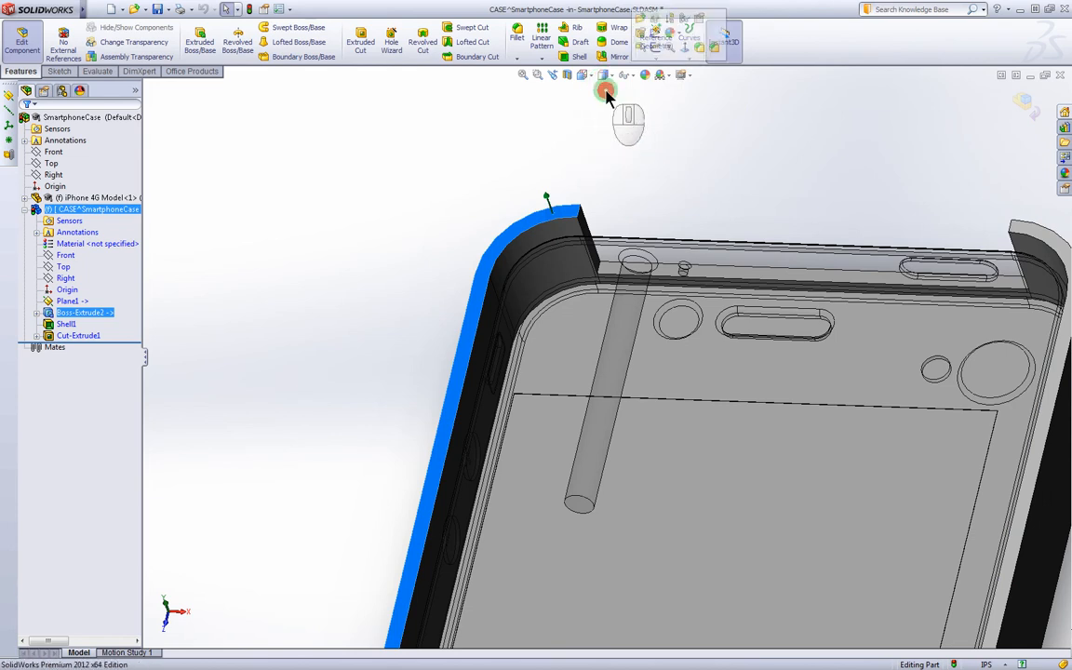
pyautogui.click(605, 78)
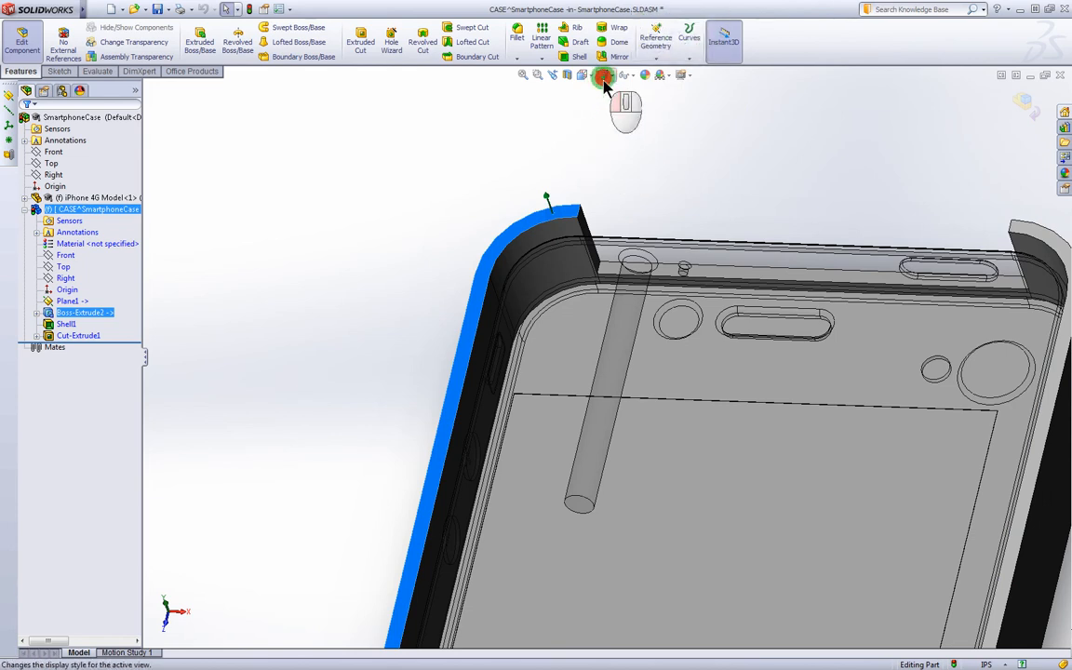
pyautogui.click(605, 82)
pyautogui.click(607, 140)
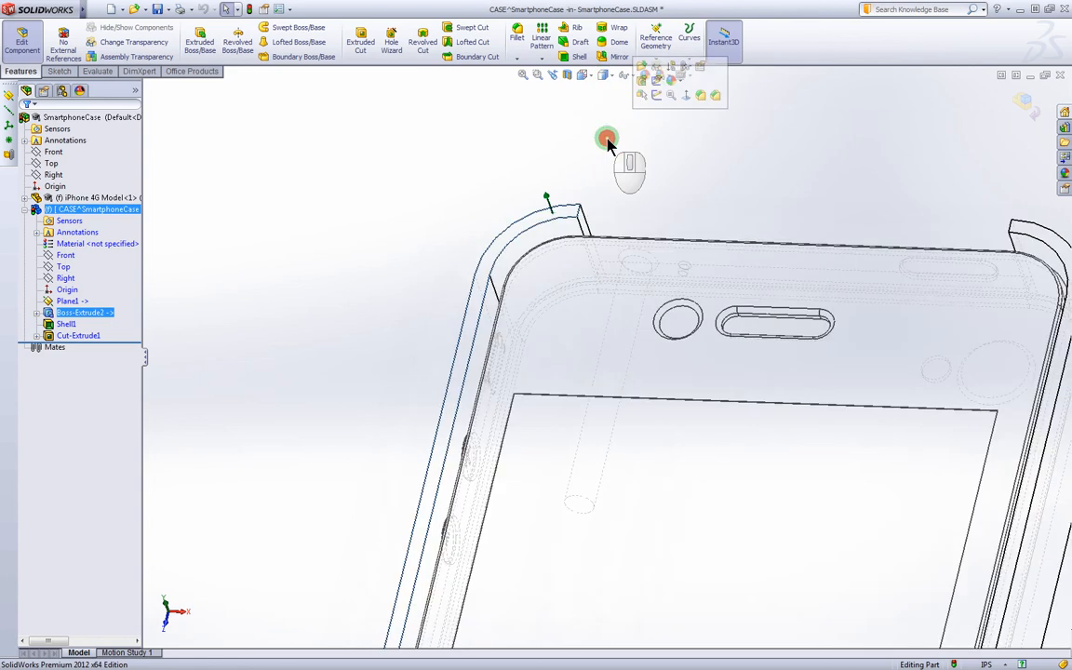
pyautogui.click(604, 76)
pyautogui.click(605, 92)
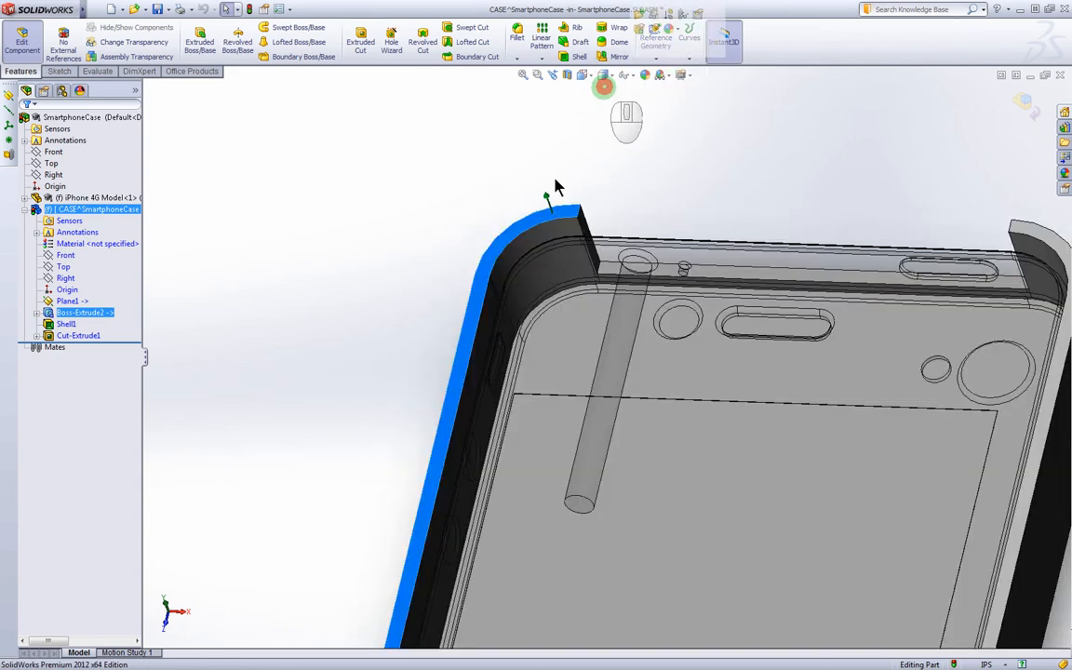
# Step: Start a new sketch on the case's front rim face surrounding the phone screen
pyautogui.click(431, 218)
pyautogui.click(518, 229)
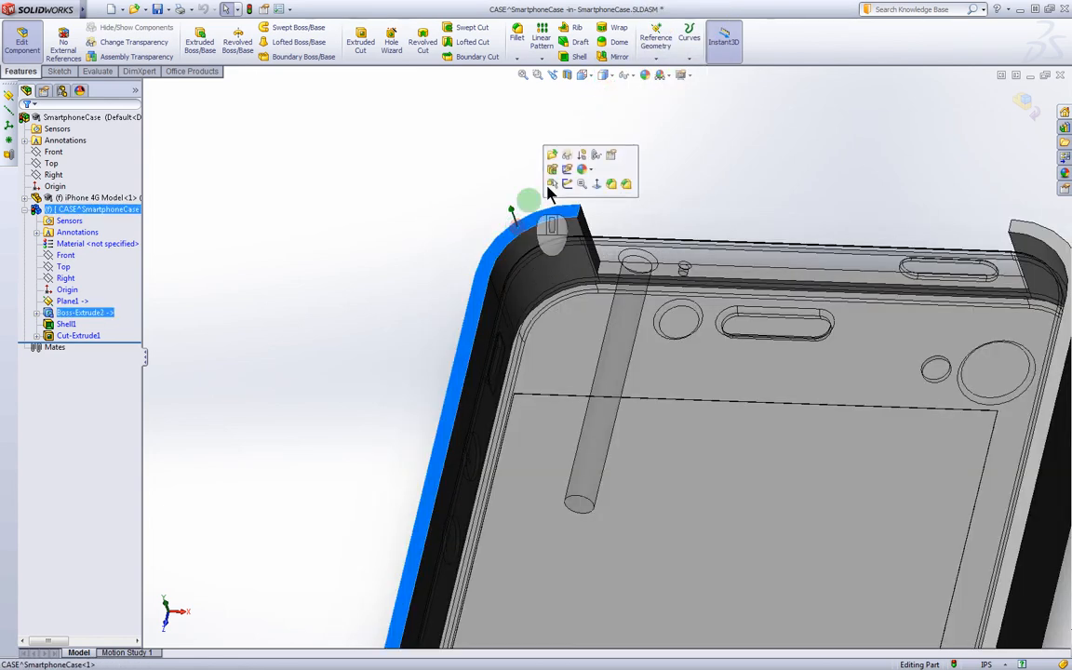
pyautogui.click(564, 190)
pyautogui.moveTo(472, 216); pyautogui.dragTo(546, 246, button='middle')
pyautogui.scroll(-3, 538, 246)
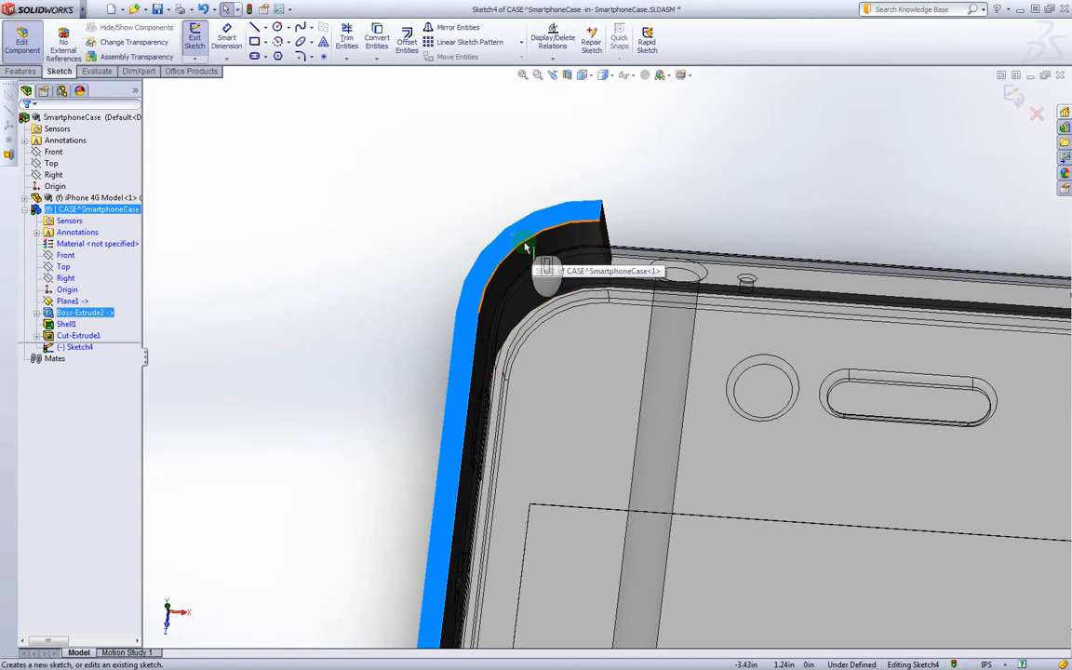
pyautogui.click(524, 242)
pyautogui.click(379, 209)
# Step: Convert the inner rim edges at all four rounded corners of the case into sketch arcs
pyautogui.moveTo(621, 239); pyautogui.dragTo(570, 202, button='middle')
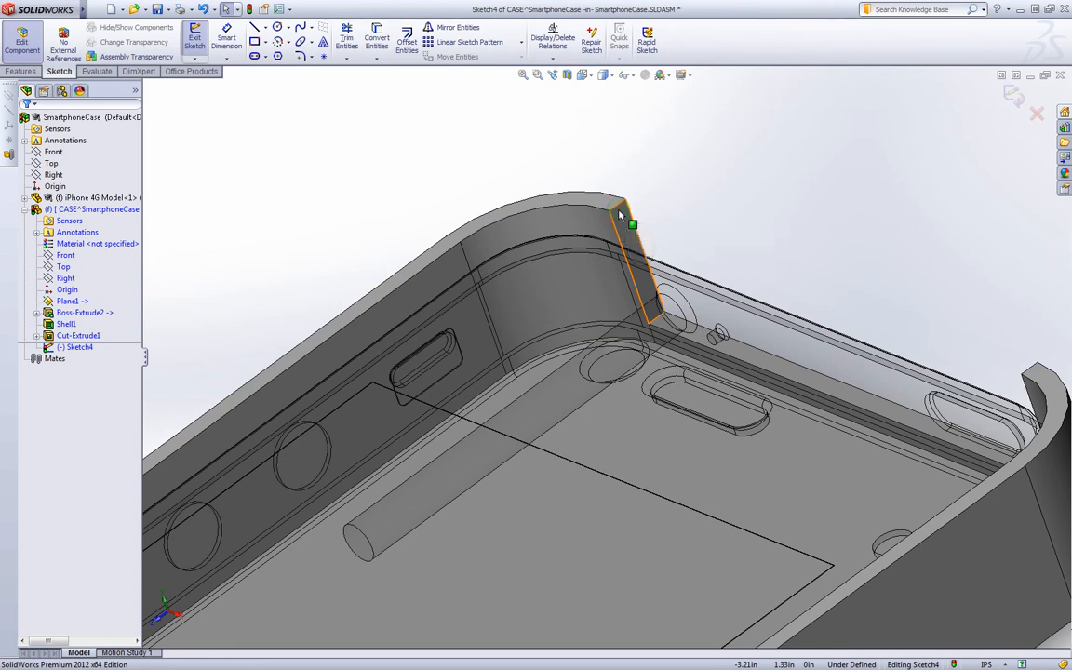
pyautogui.click(377, 39)
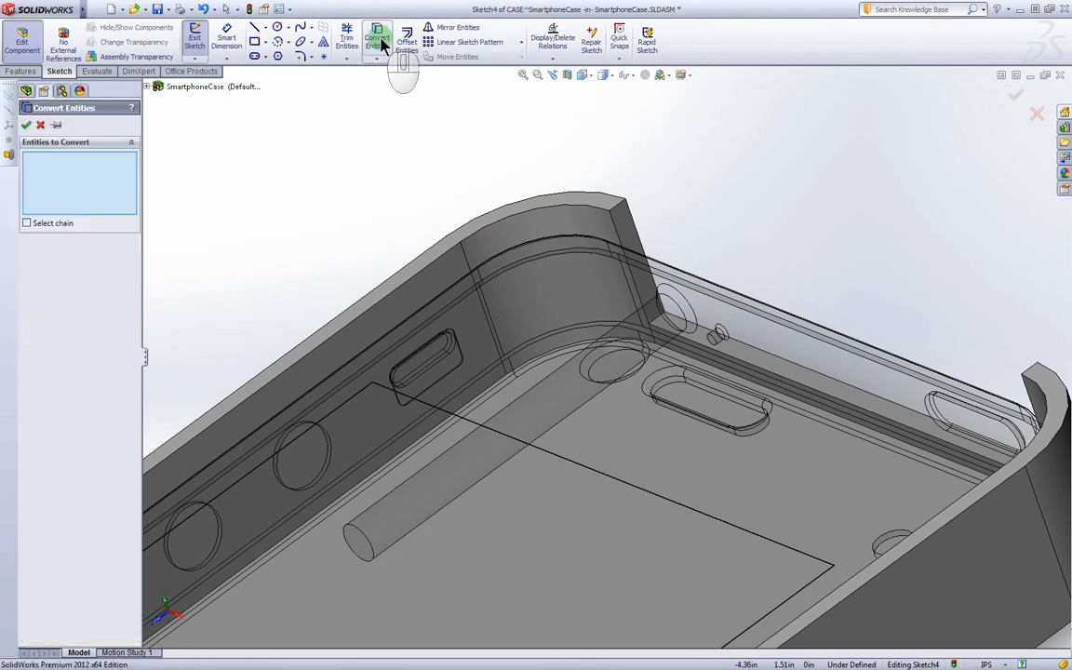
pyautogui.click(546, 215)
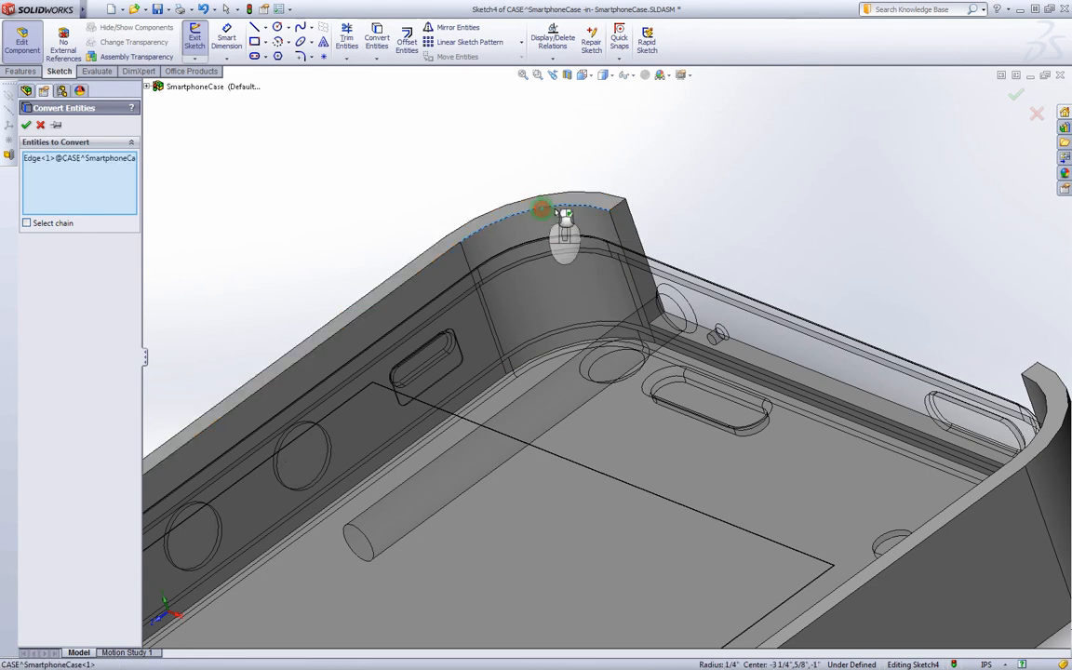
pyautogui.click(1049, 411)
pyautogui.moveTo(698, 486); pyautogui.dragTo(424, 534, button='middle')
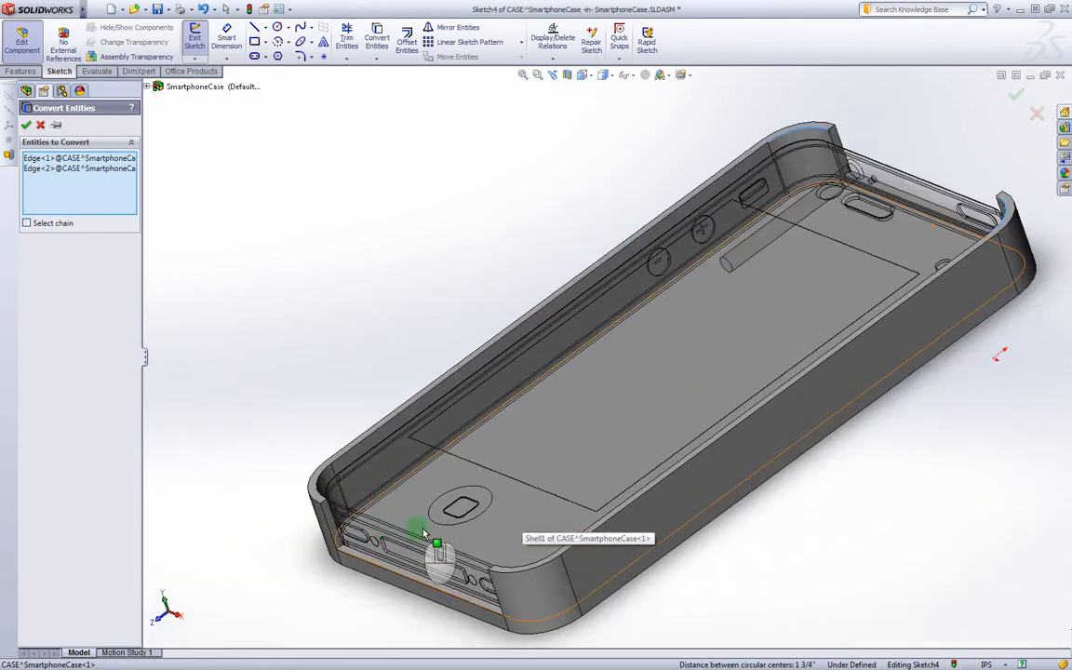
pyautogui.scroll(-3, 423, 533)
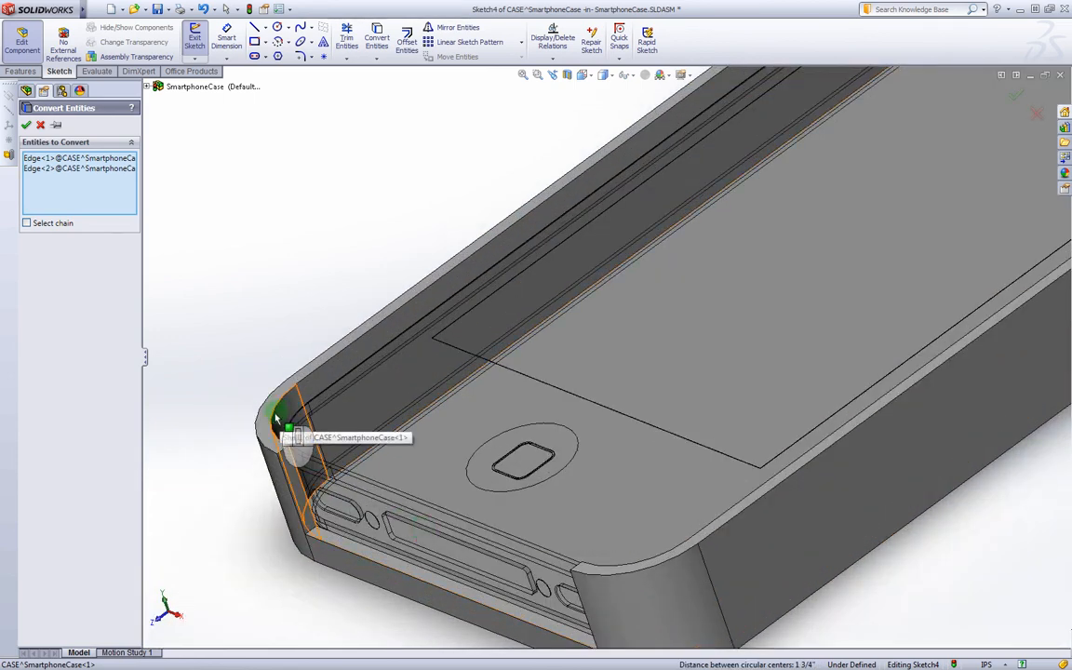
pyautogui.click(277, 420)
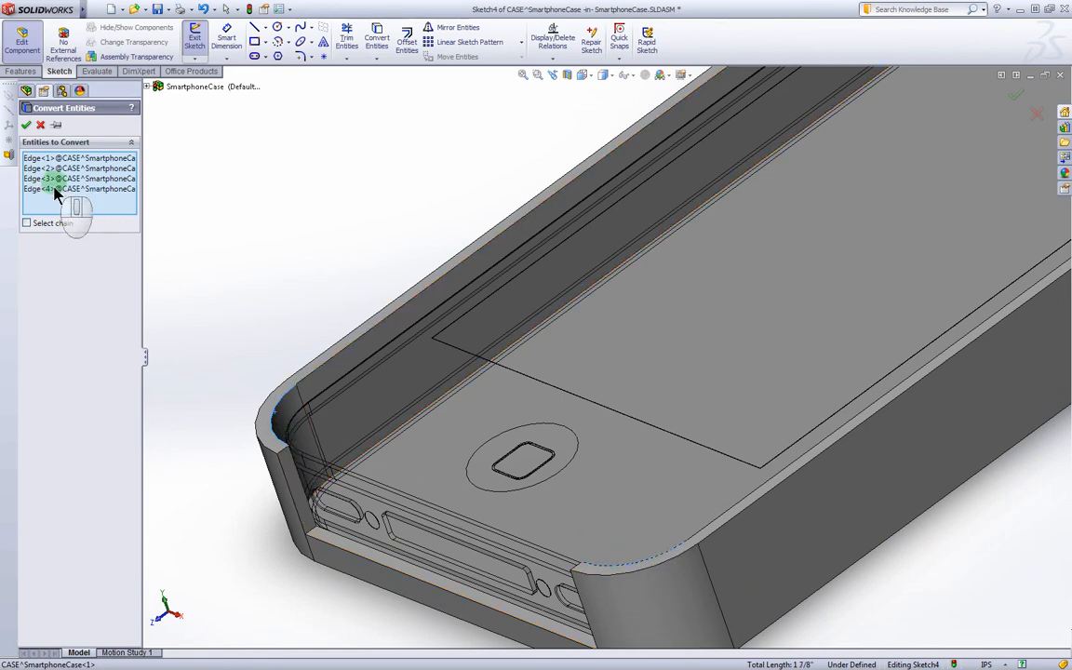
pyautogui.moveTo(643, 277); pyautogui.dragTo(677, 287, button='middle')
pyautogui.scroll(4, 677, 286)
pyautogui.scroll(-4, 850, 144)
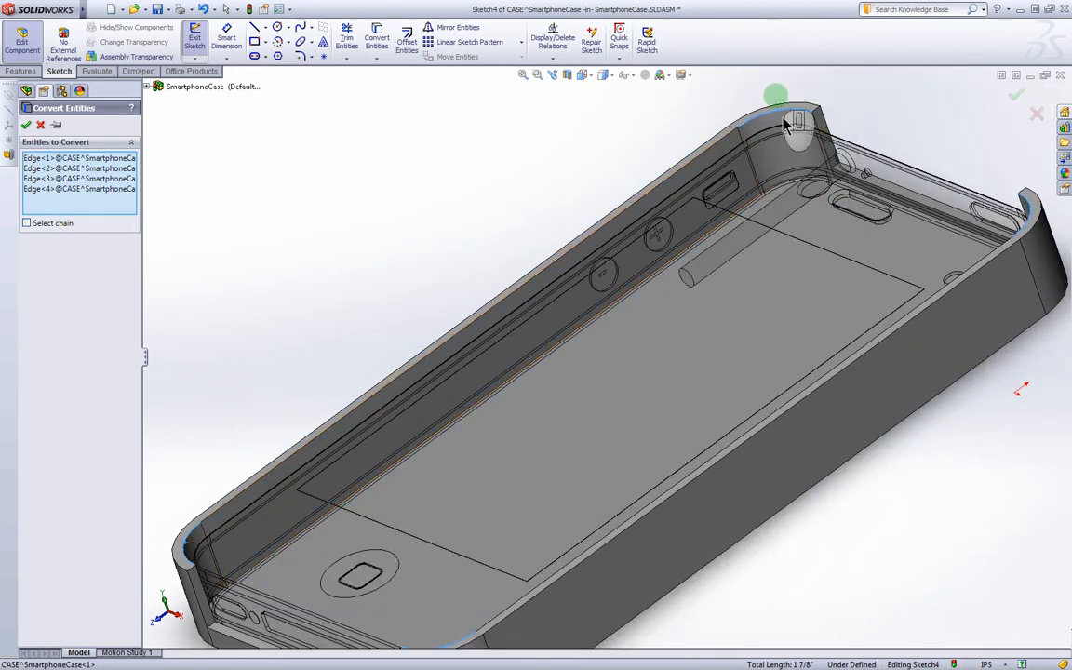
pyautogui.moveTo(700, 245); pyautogui.dragTo(568, 545, button='middle')
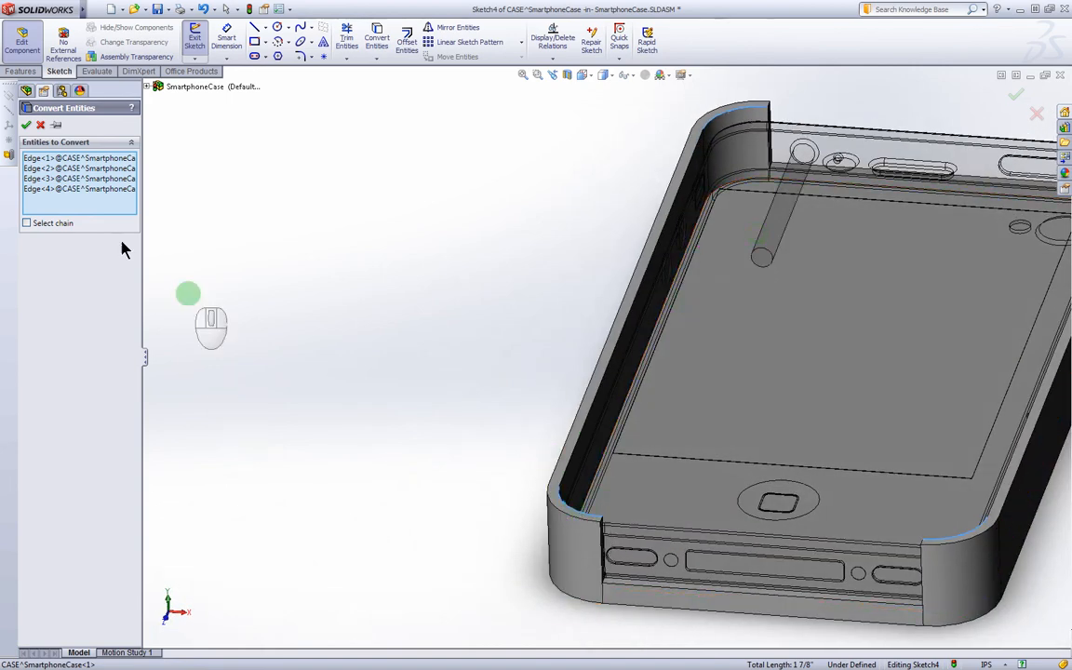
pyautogui.click(28, 125)
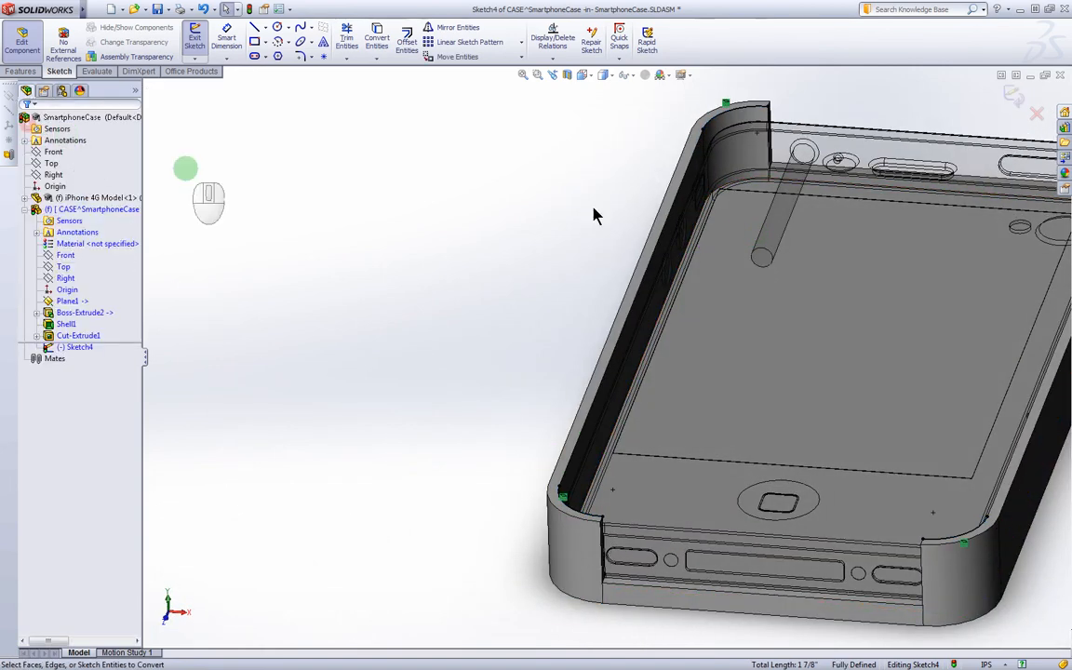
# Step: Offset the four converted corner arcs 0.08 in toward the inside of the case, using the Reverse option
pyautogui.scroll(-5, 773, 172)
pyautogui.moveTo(676, 240); pyautogui.dragTo(629, 244, button='middle')
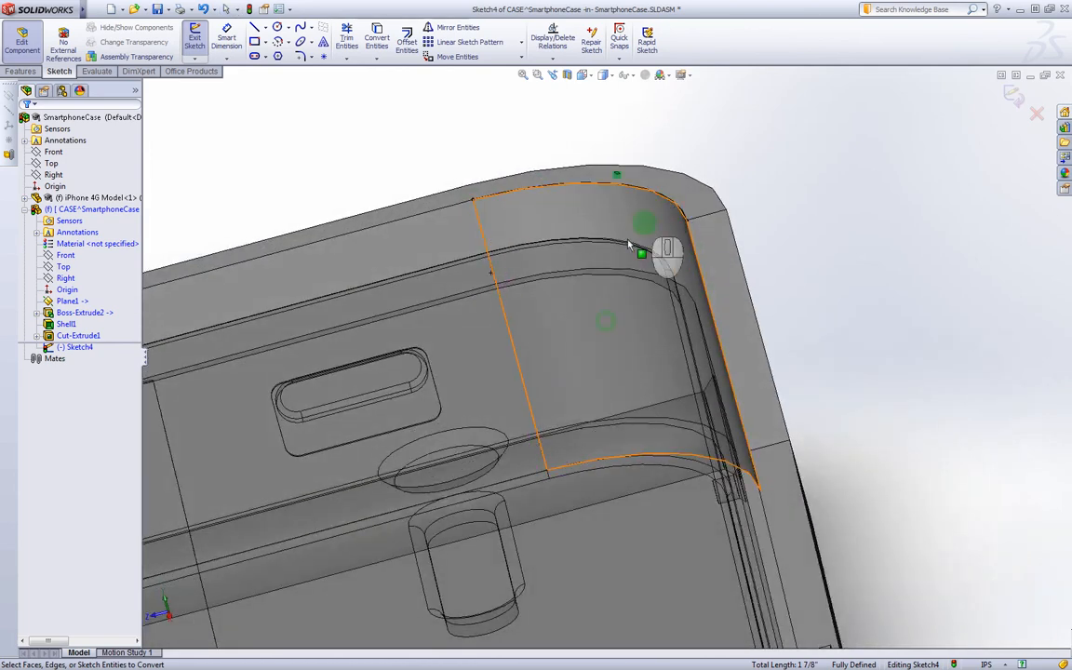
pyautogui.click(406, 42)
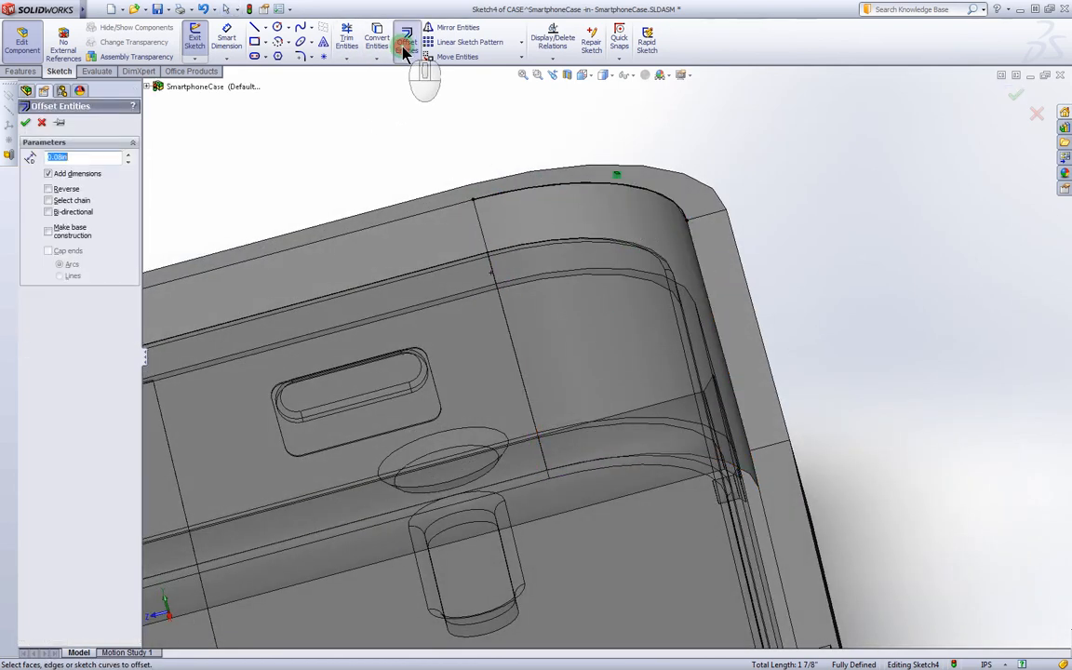
pyautogui.click(654, 193)
pyautogui.moveTo(653, 193); pyautogui.dragTo(617, 448, button='middle')
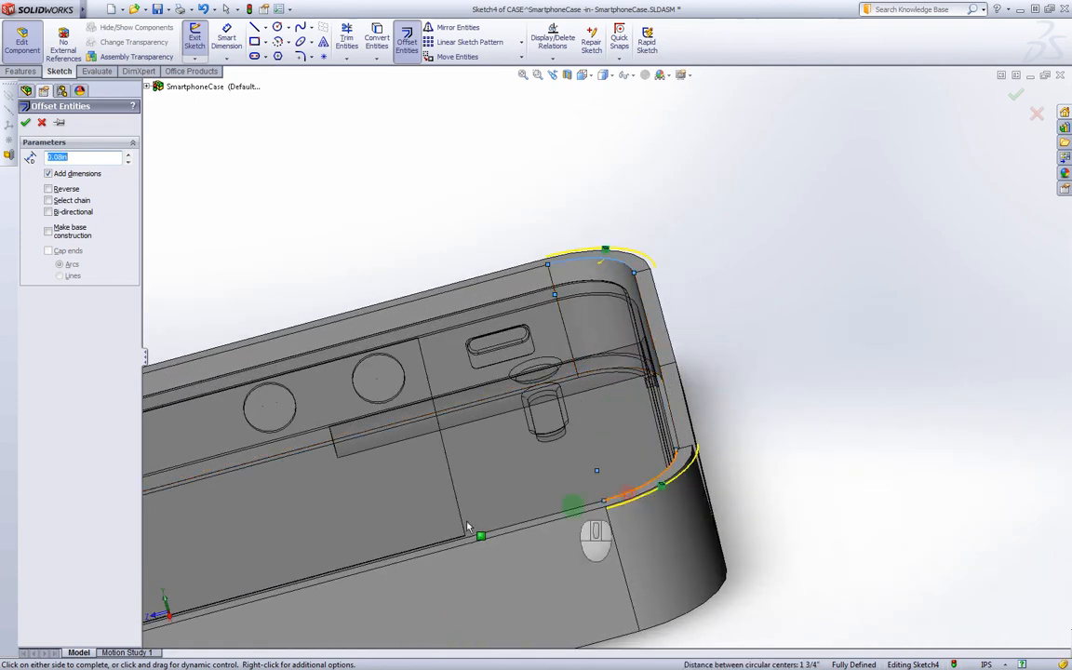
pyautogui.moveTo(540, 530); pyautogui.dragTo(239, 360, button='middle')
pyautogui.scroll(-2, 245, 498)
pyautogui.scroll(-4, 227, 342)
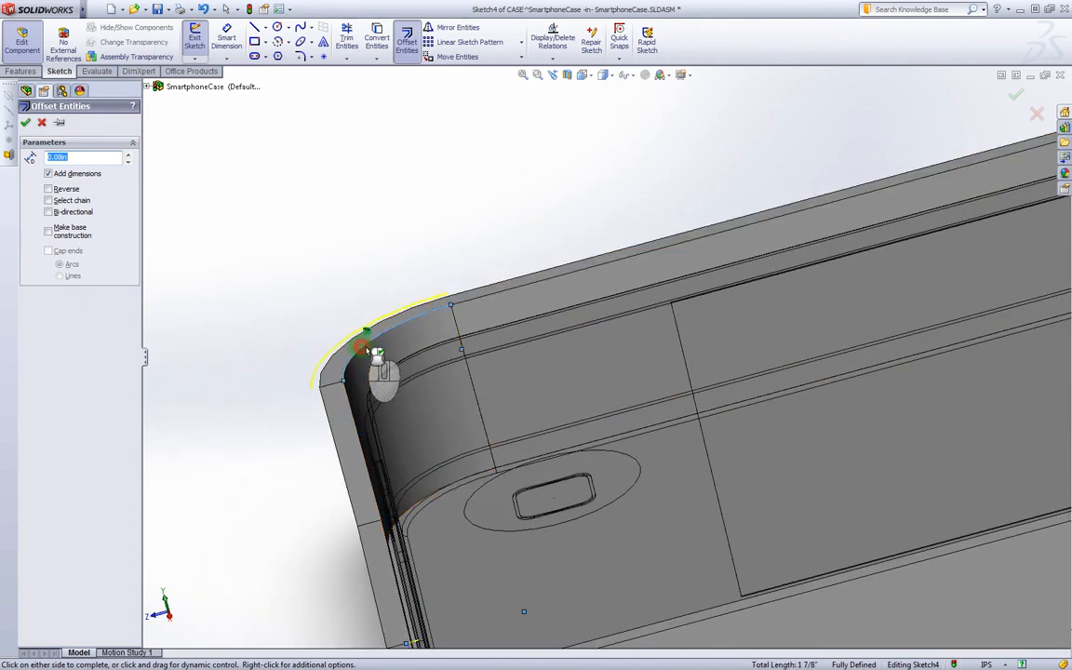
pyautogui.click(67, 191)
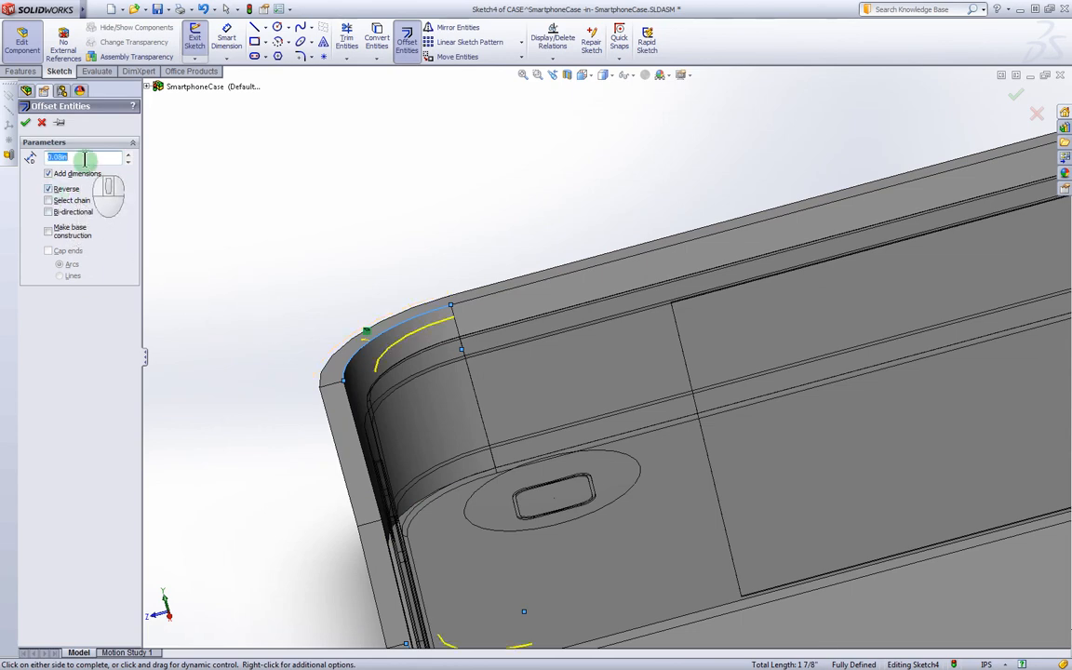
pyautogui.moveTo(312, 267); pyautogui.dragTo(431, 322, button='middle')
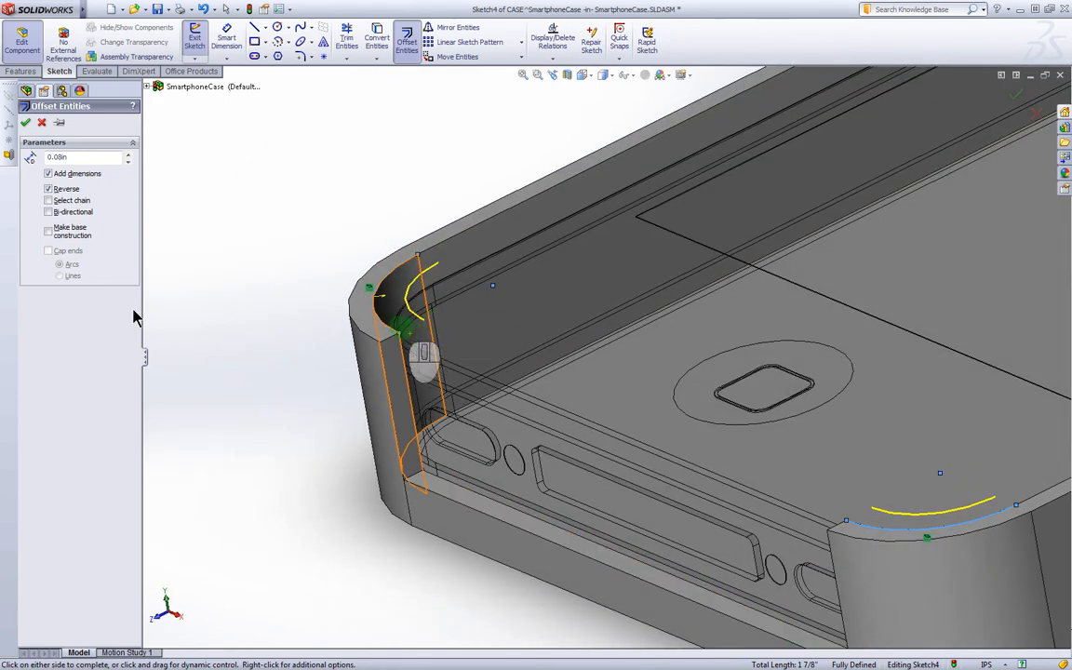
pyautogui.click(27, 122)
# Step: Accept the offset and draw two lines joining the offset arc's ends to the converted arc at the home-button-end corner on the volume-button side
pyautogui.scroll(-3, 443, 301)
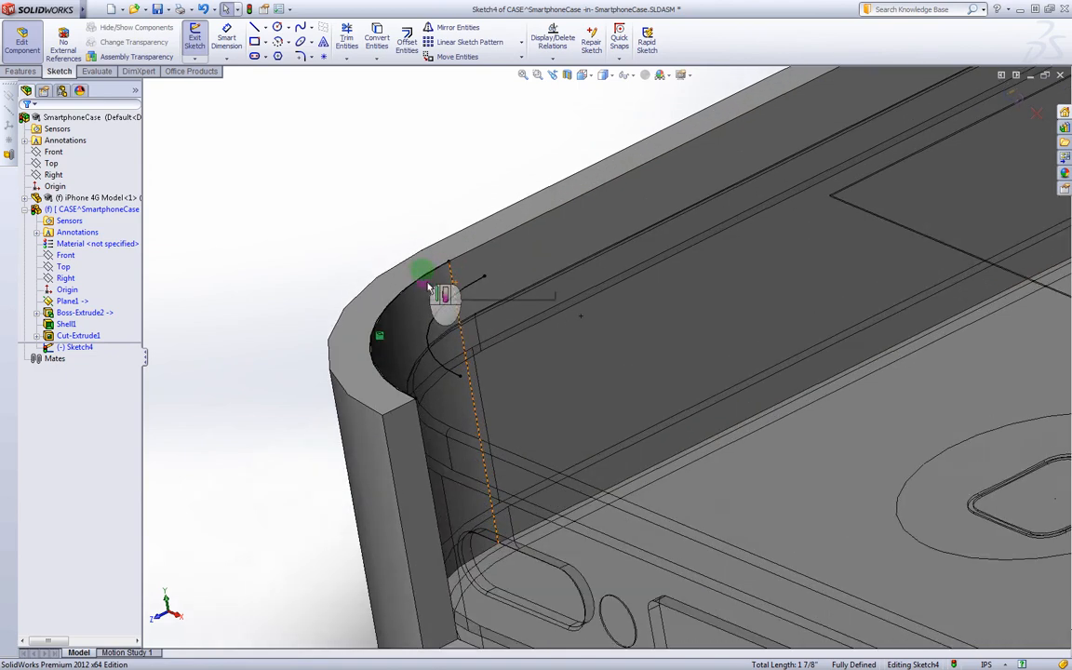
pyautogui.moveTo(430, 288); pyautogui.dragTo(501, 272, button='middle')
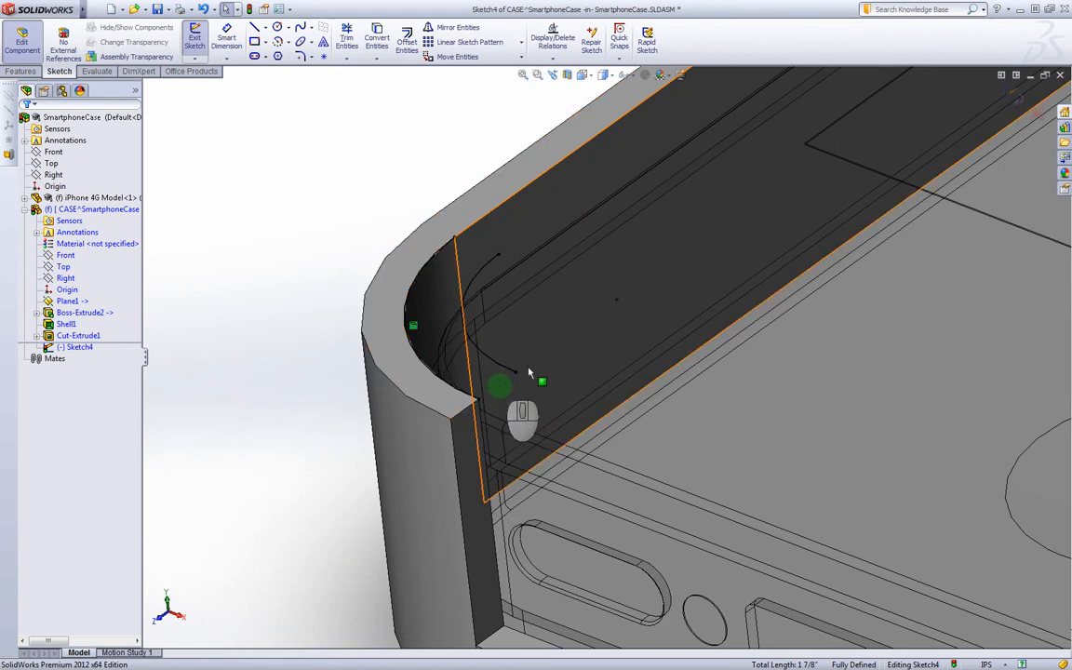
pyautogui.click(255, 29)
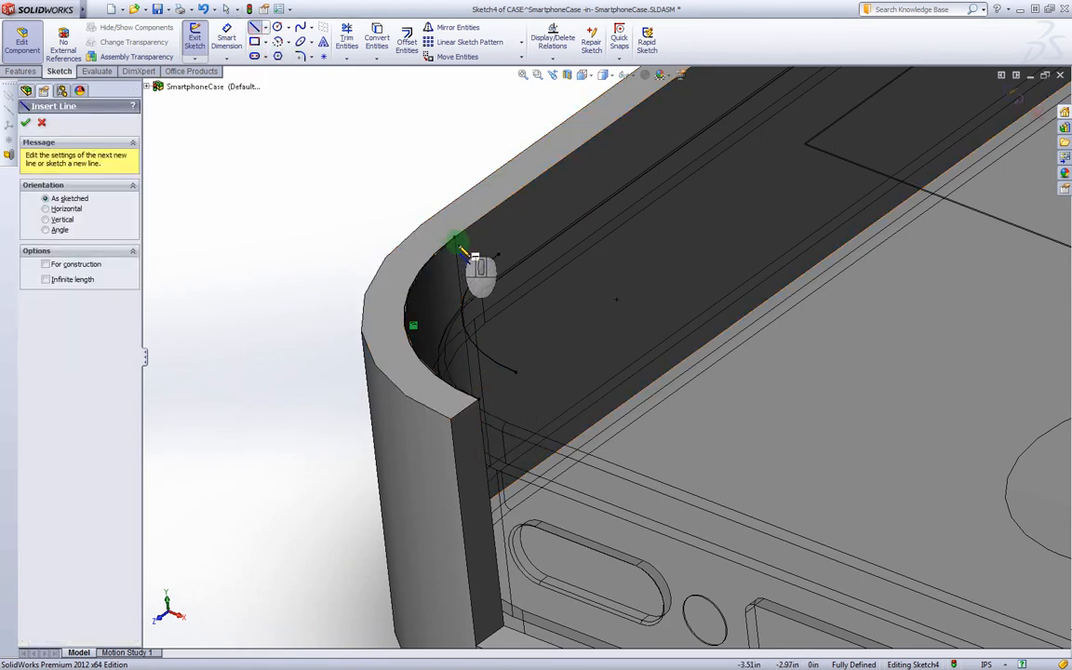
pyautogui.scroll(-2, 463, 253)
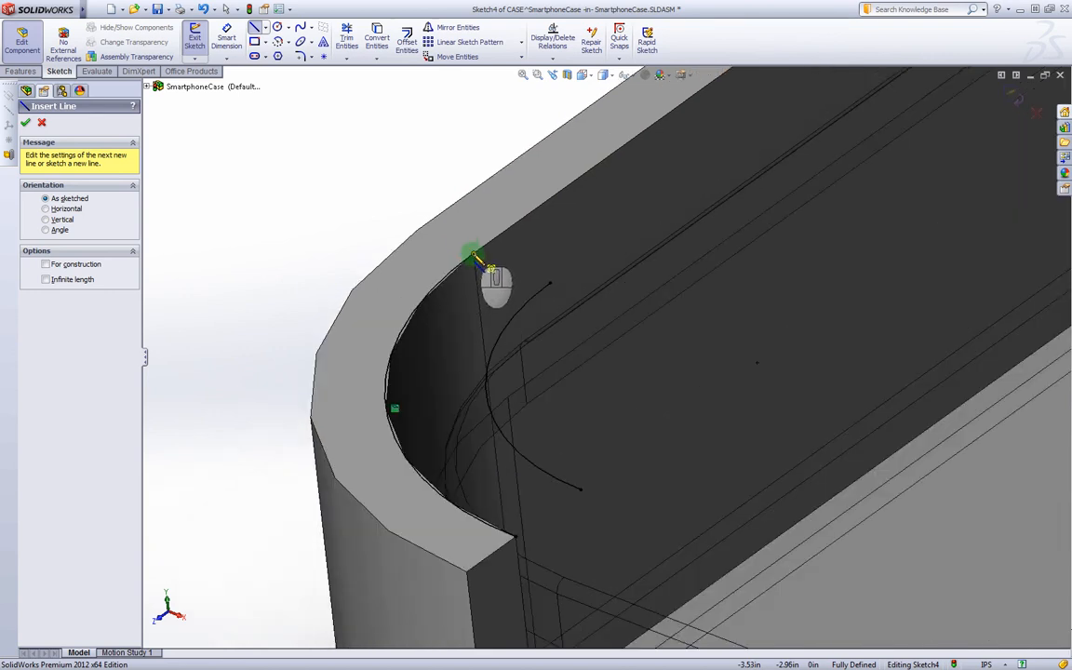
pyautogui.click(473, 255)
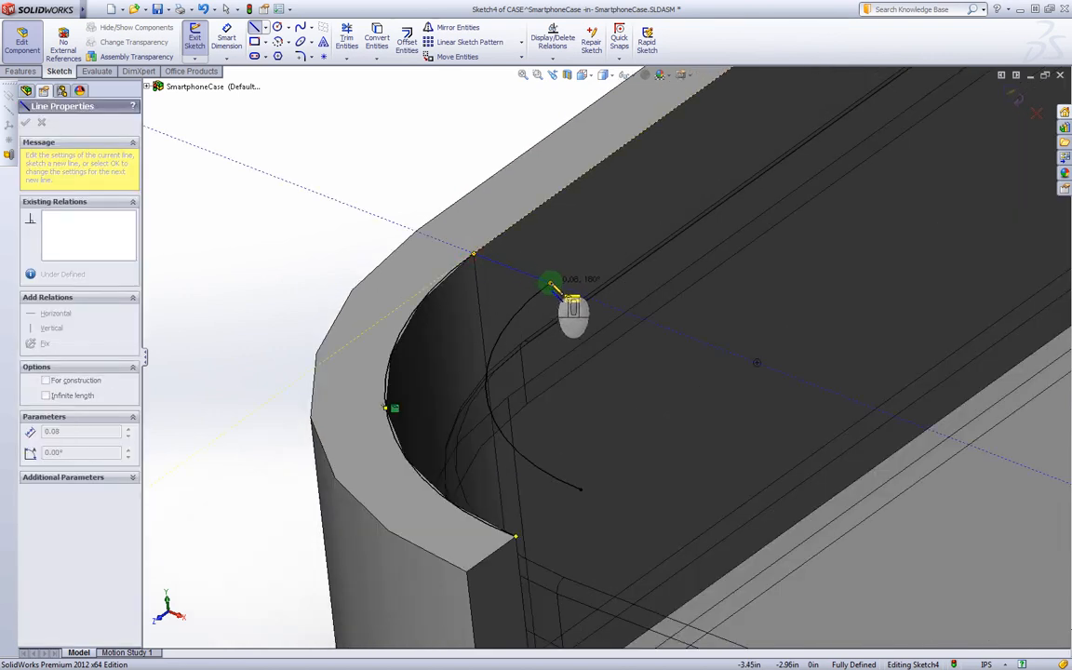
pyautogui.click(550, 281)
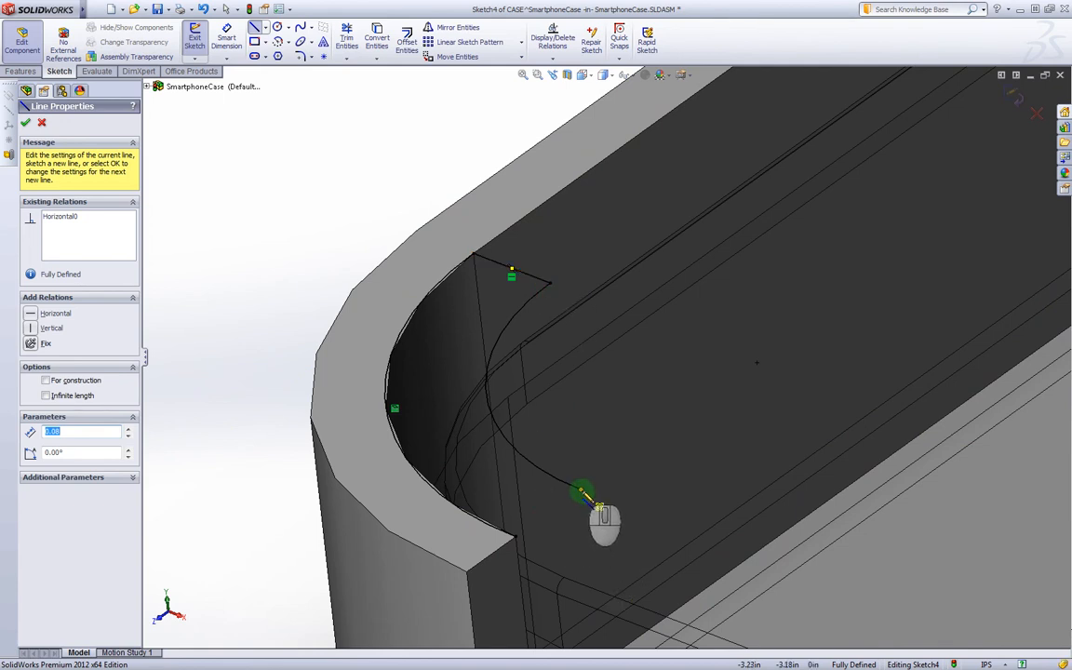
pyautogui.click(581, 492)
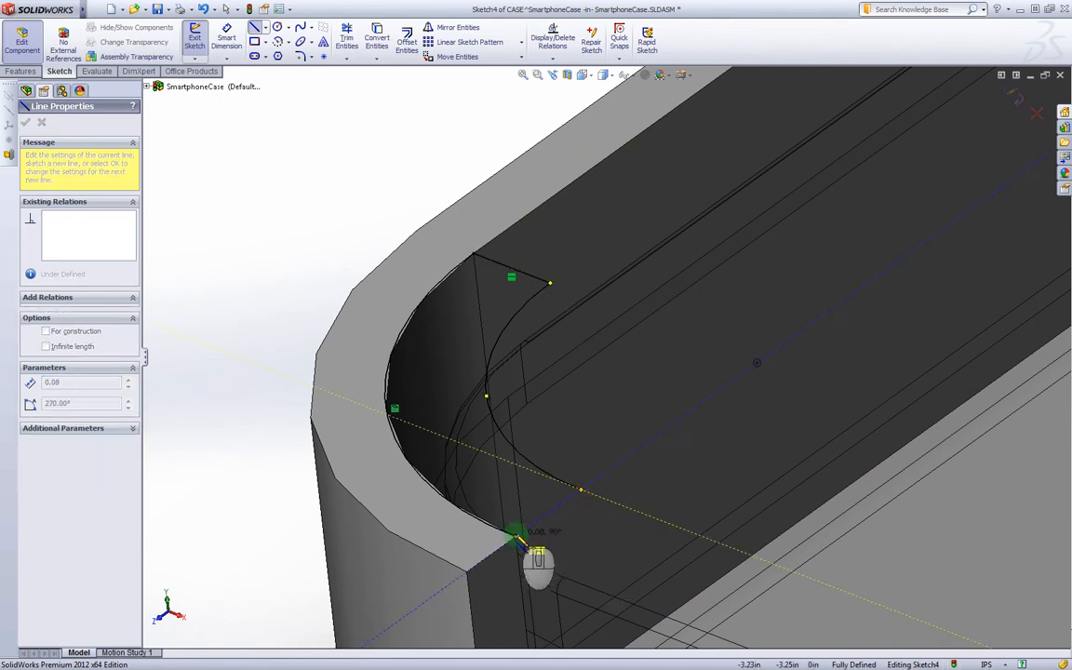
pyautogui.click(515, 538)
pyautogui.moveTo(516, 536); pyautogui.dragTo(900, 539, button='middle')
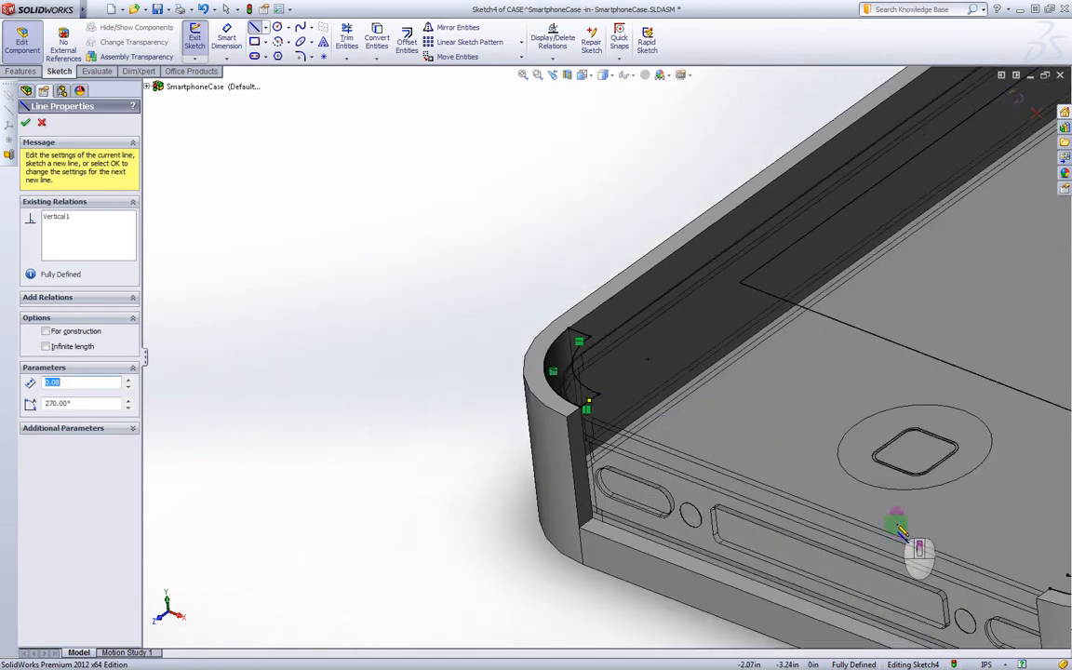
pyautogui.scroll(-5, 901, 528)
pyautogui.scroll(3, 901, 531)
pyautogui.scroll(-6, 930, 489)
pyautogui.scroll(-2, 813, 386)
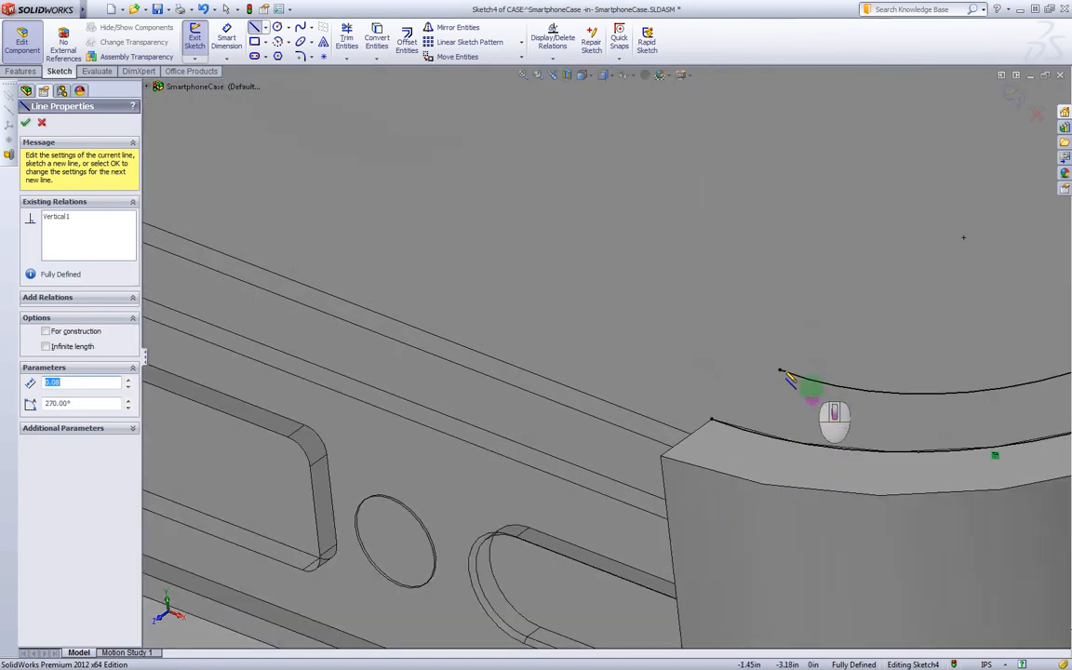
pyautogui.click(780, 373)
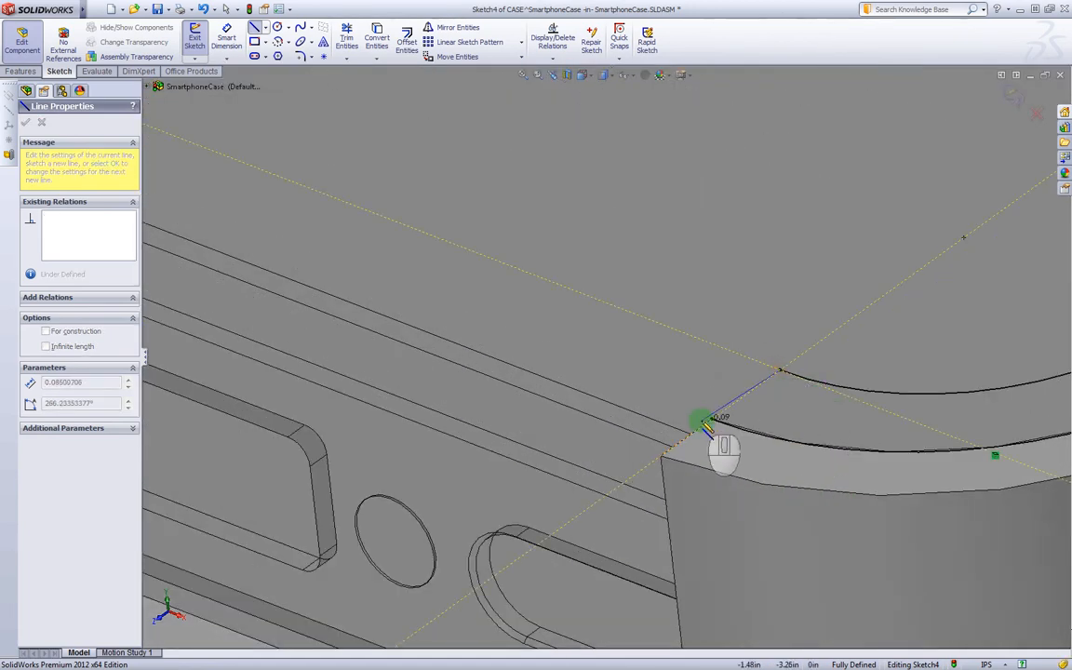
pyautogui.click(703, 421)
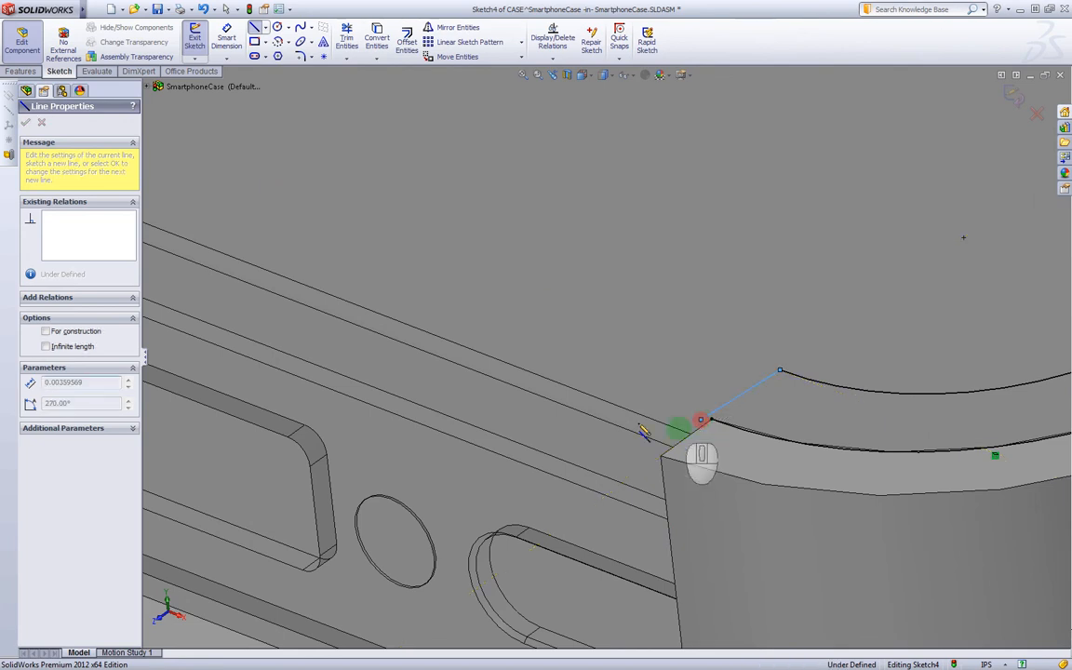
pyautogui.click(578, 302)
pyautogui.click(707, 206)
pyautogui.click(810, 298)
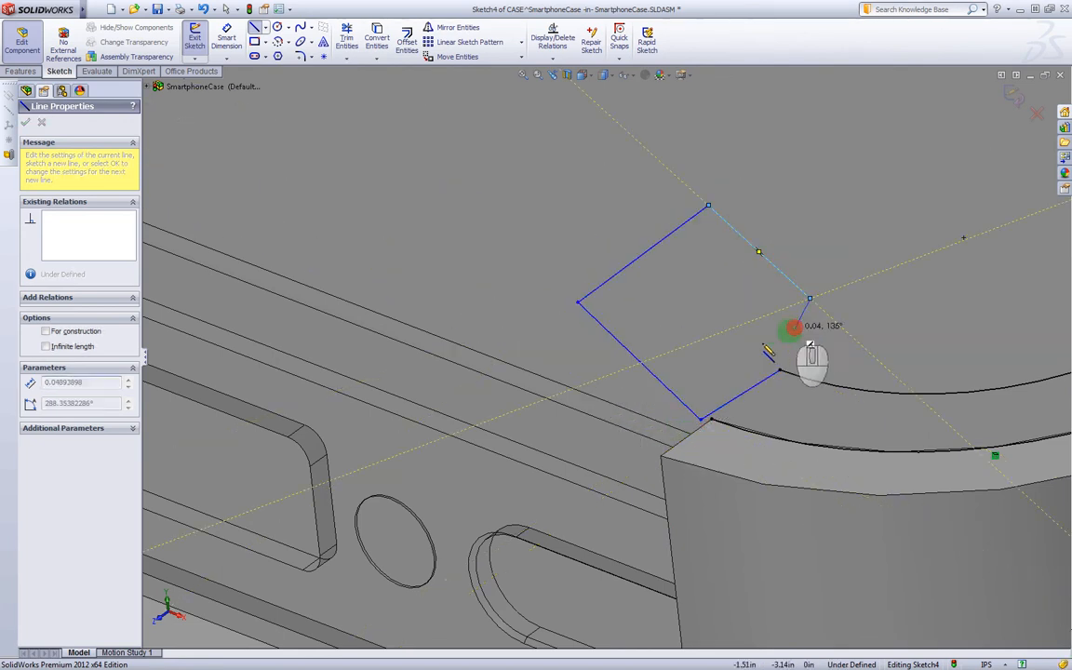
pyautogui.click(736, 352)
pyautogui.hotkey('ctrl', 'z')
pyautogui.hotkey('ctrl', 'z')
pyautogui.hotkey('ctrl', 'z')
pyautogui.hotkey('ctrl', 'z')
pyautogui.hotkey('ctrl', 'z')
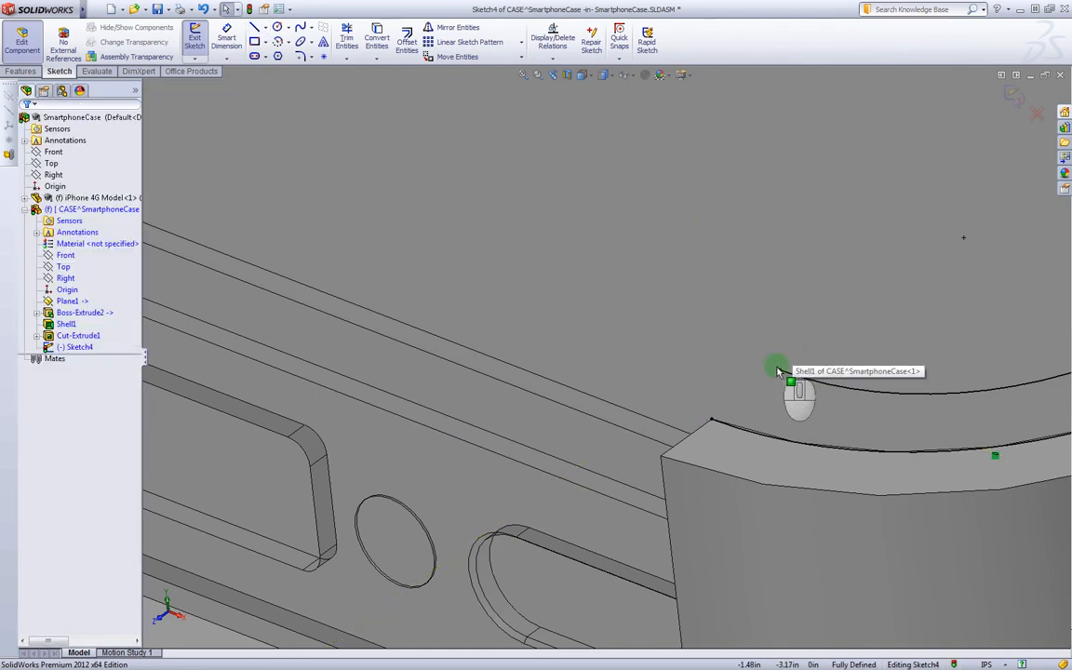
# Step: Close the profile at the other home-button-end corner with one line at each end between the inner and outer arcs
pyautogui.click(255, 27)
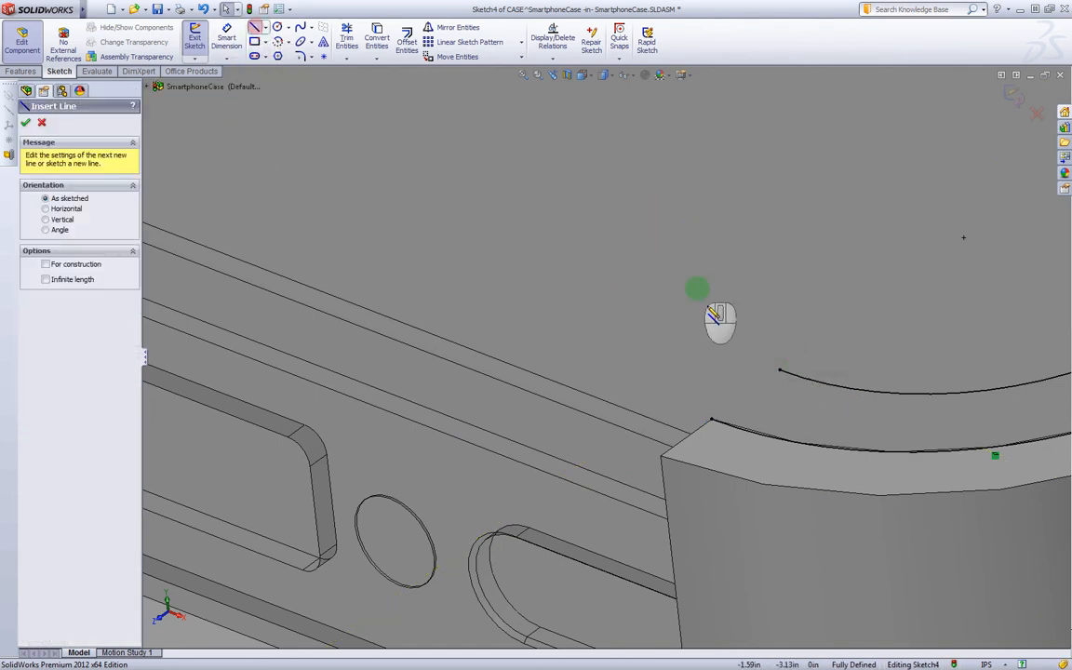
pyautogui.click(780, 370)
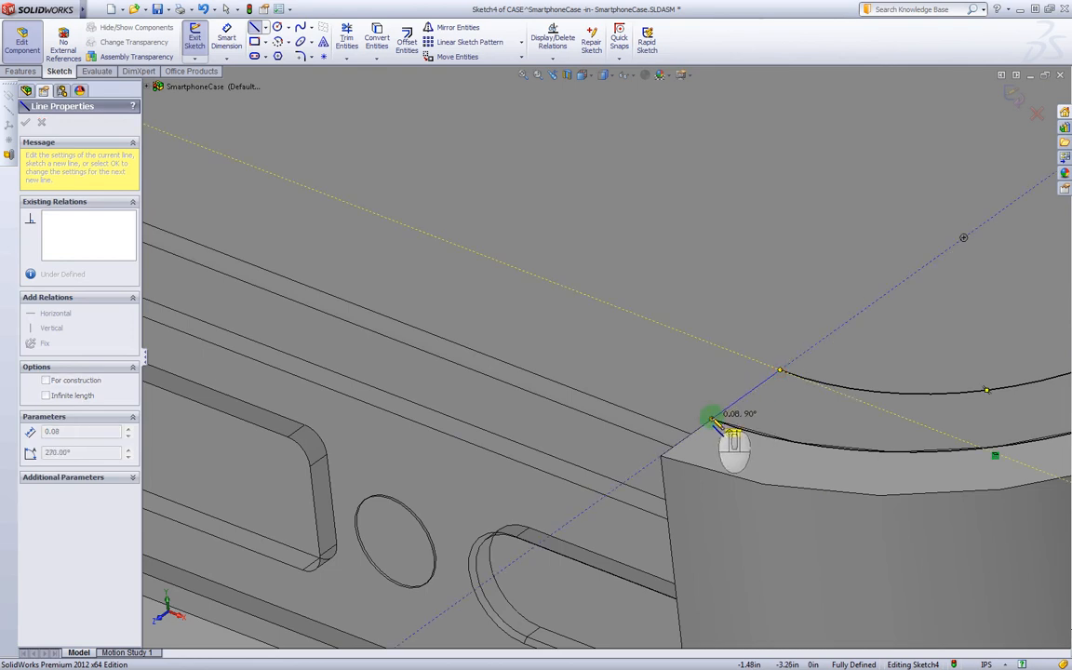
pyautogui.doubleClick(712, 420)
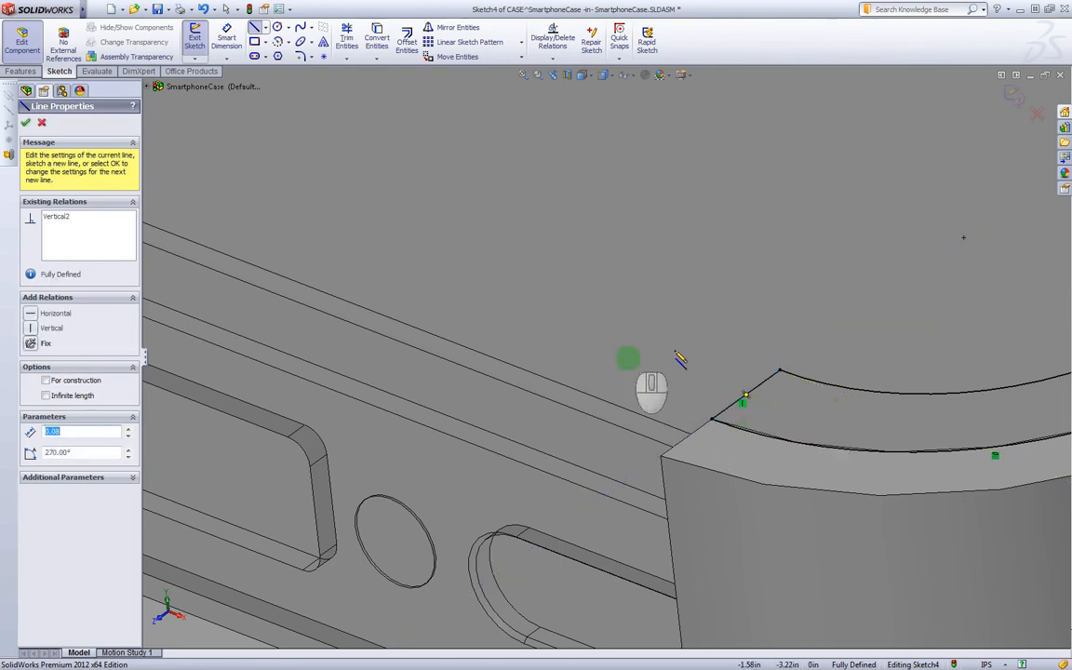
pyautogui.moveTo(680, 359)
pyautogui.mouseDown(button='middle')
pyautogui.moveTo(941, 354)
pyautogui.moveTo(875, 353)
pyautogui.mouseUp(button='middle')
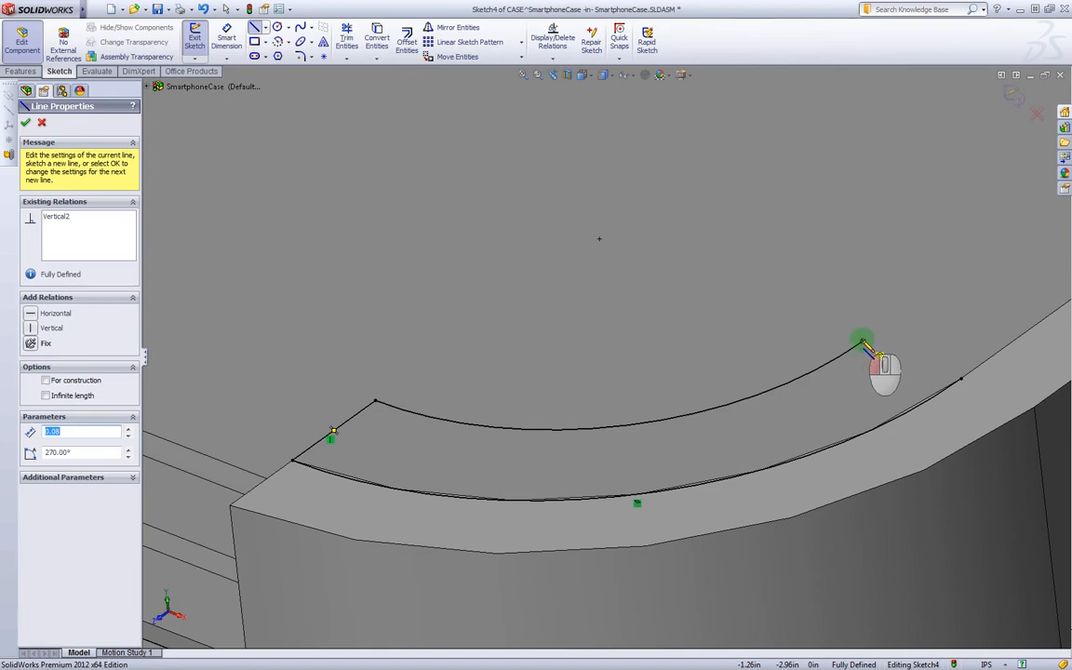
pyautogui.click(863, 344)
pyautogui.doubleClick(962, 381)
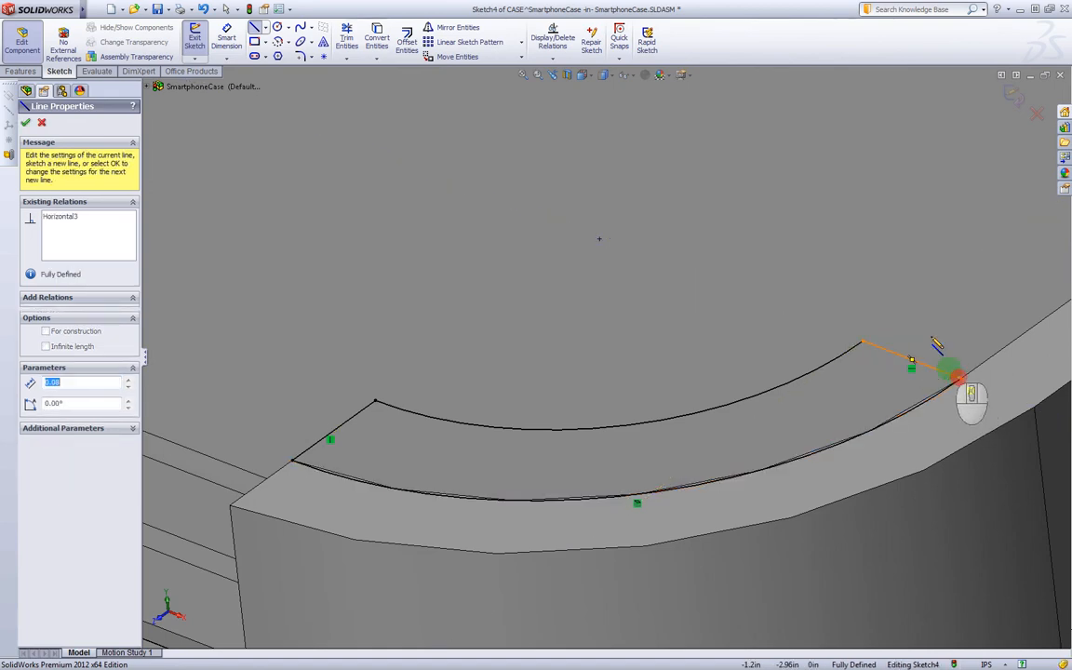
# Step: Close the arc profile at the earpiece-end corner opposite the volume-button side with a line joining the two arcs at each end
pyautogui.scroll(6, 951, 376)
pyautogui.scroll(-10, 829, 163)
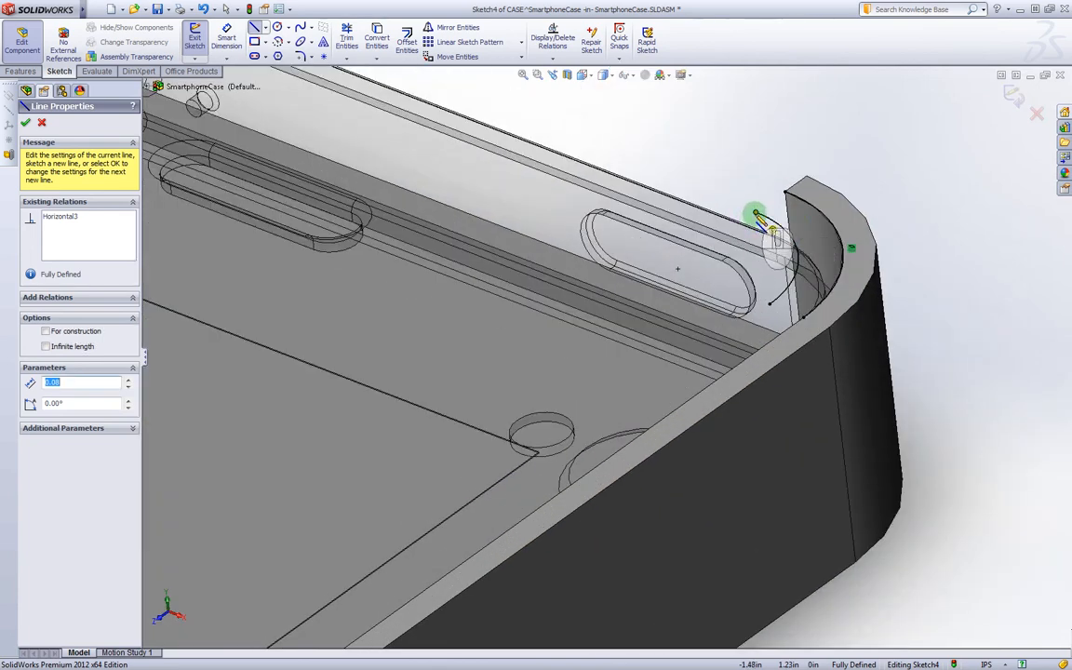
pyautogui.click(756, 214)
pyautogui.click(787, 193)
pyautogui.click(773, 305)
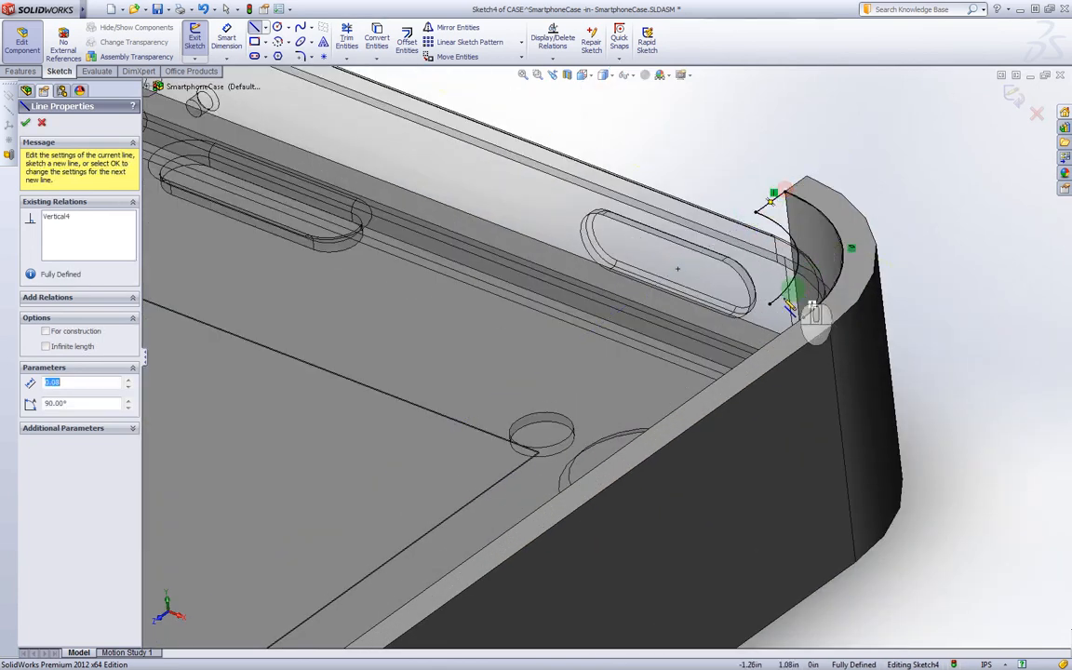
pyautogui.click(802, 313)
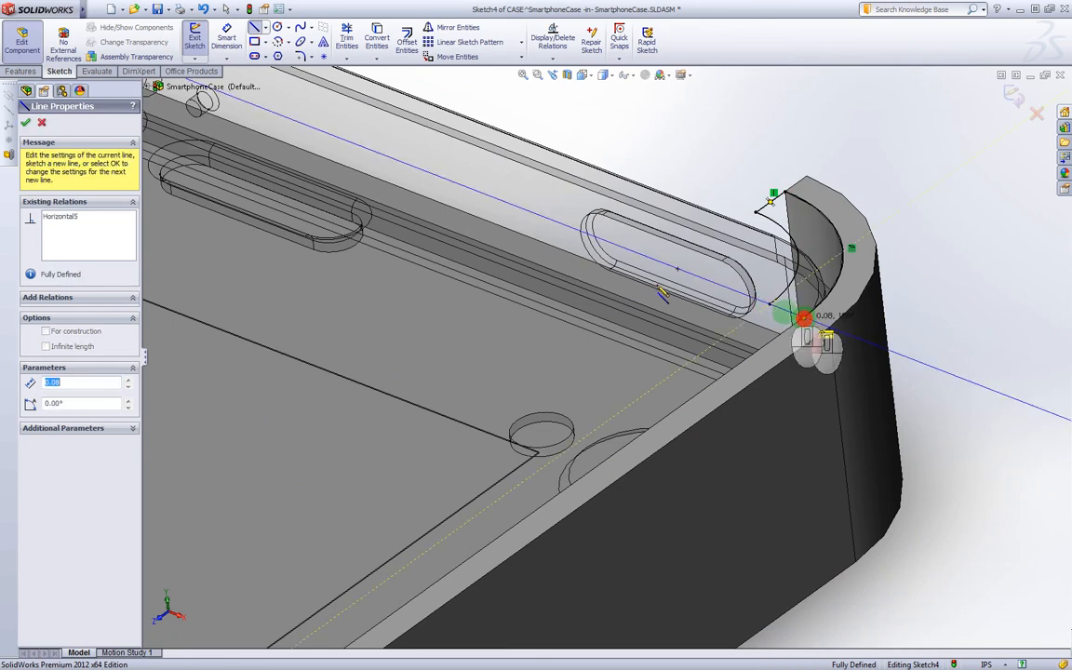
# Step: Join both pairs of arc endpoints with lines at the remaining earpiece-end corner on the volume-button side
pyautogui.moveTo(803, 313); pyautogui.dragTo(310, 142, button='middle')
pyautogui.scroll(-10, 407, 232)
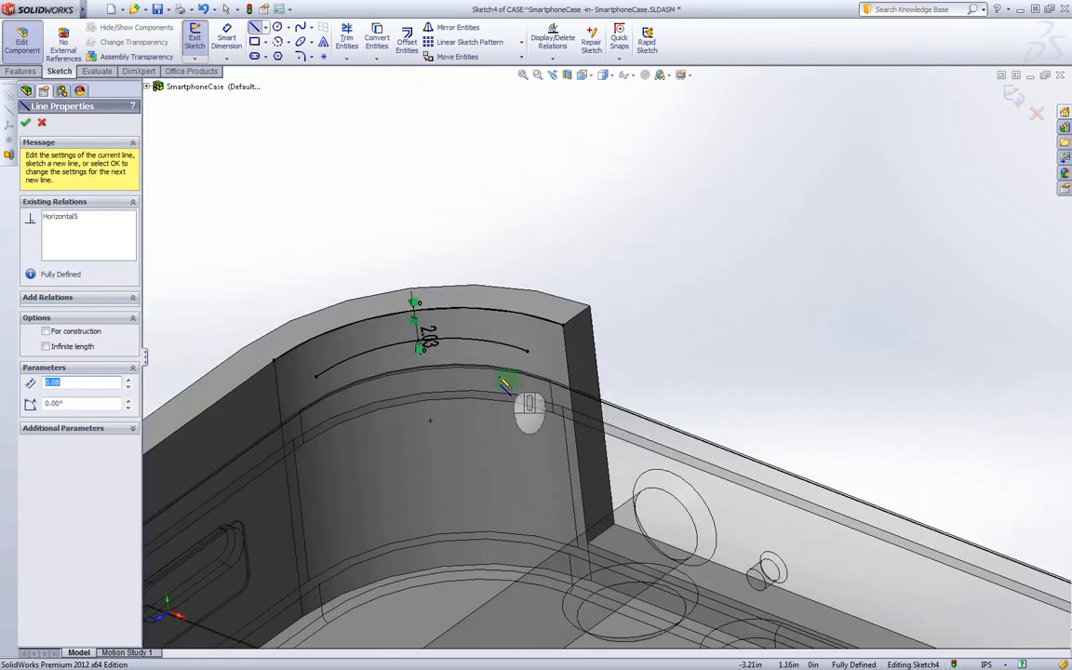
pyautogui.click(206, 360)
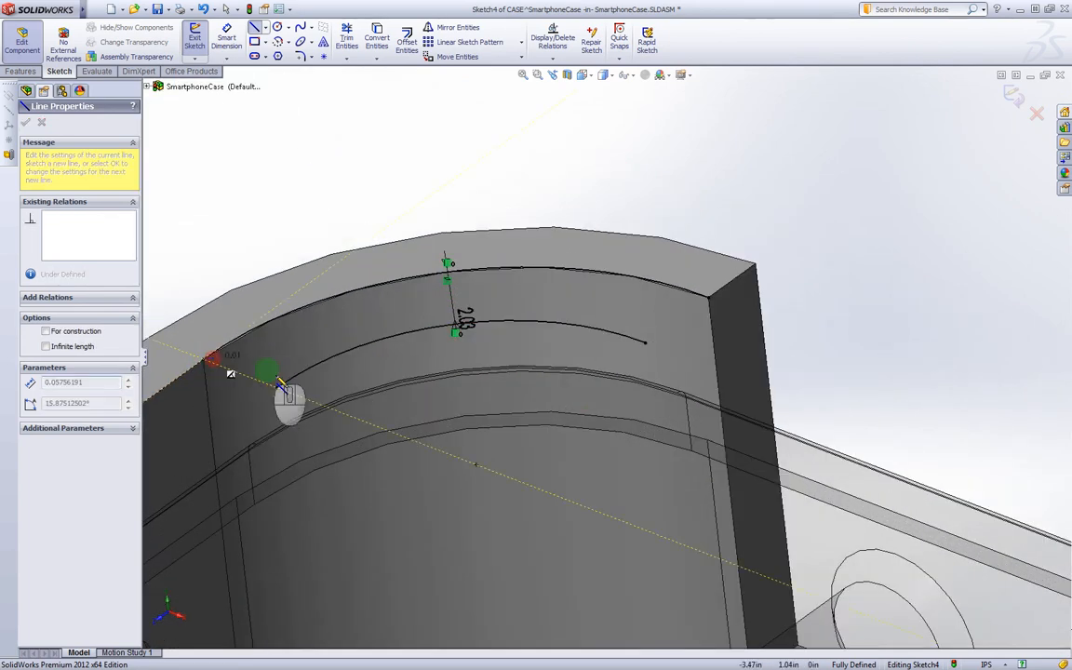
pyautogui.click(277, 386)
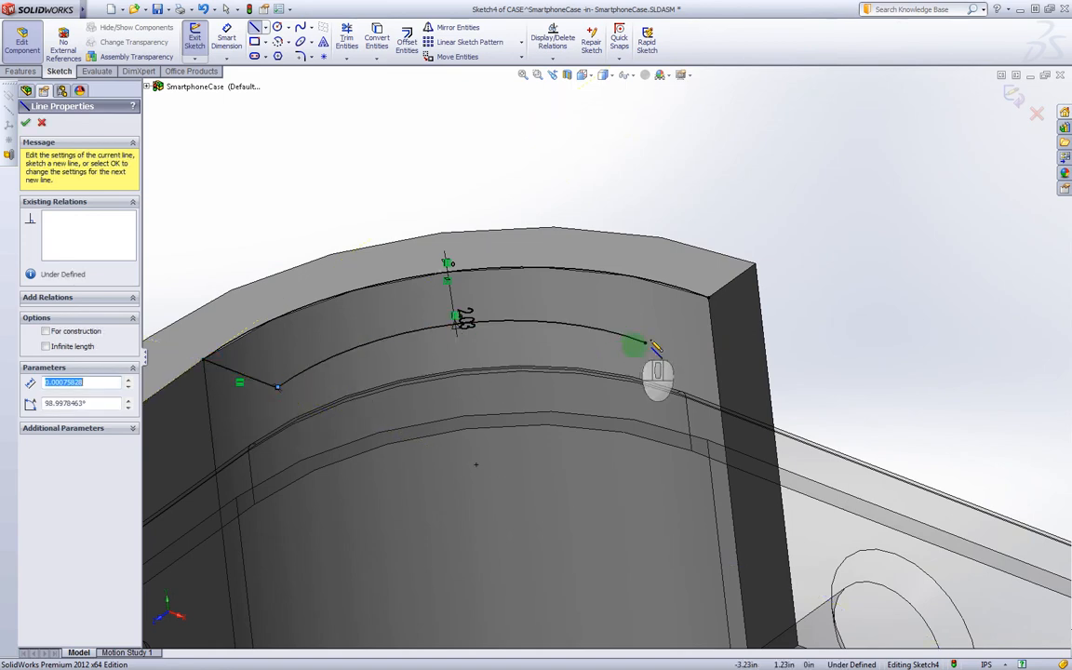
pyautogui.click(707, 299)
pyautogui.moveTo(689, 314); pyautogui.dragTo(547, 495, button='middle')
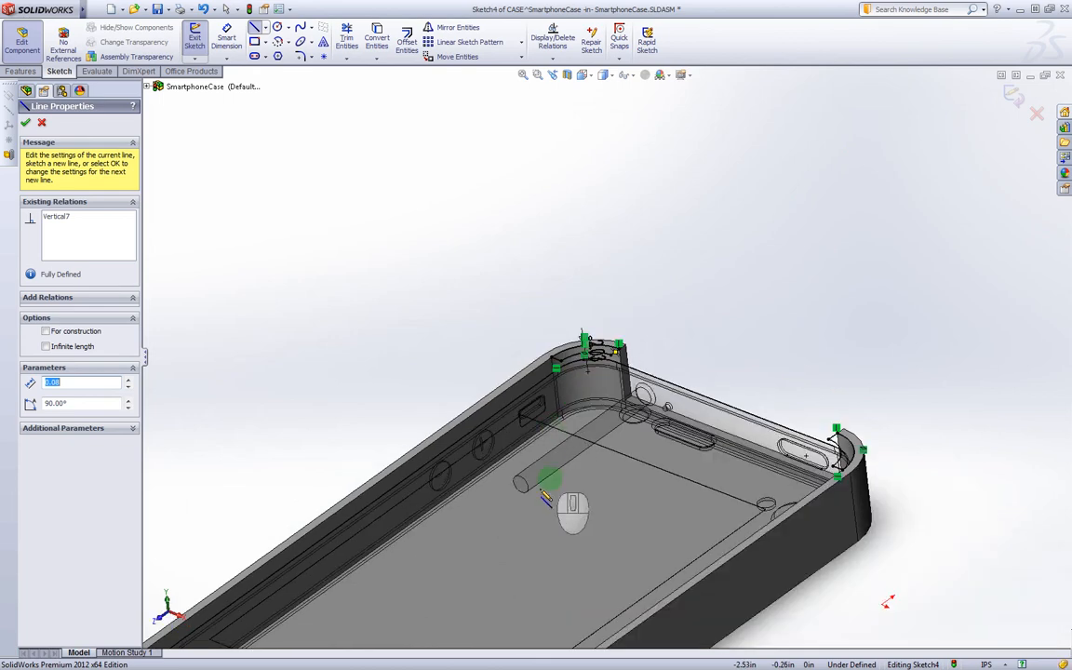
# Step: Examine the sketched arc-and-line profiles at the case's corners for closed outlines
pyautogui.scroll(3, 536, 539)
pyautogui.scroll(-5, 626, 423)
pyautogui.moveTo(626, 423)
pyautogui.mouseDown(button='middle')
pyautogui.moveTo(658, 300)
pyautogui.moveTo(713, 278)
pyautogui.moveTo(672, 268)
pyautogui.mouseUp(button='middle')
pyautogui.scroll(2, 671, 260)
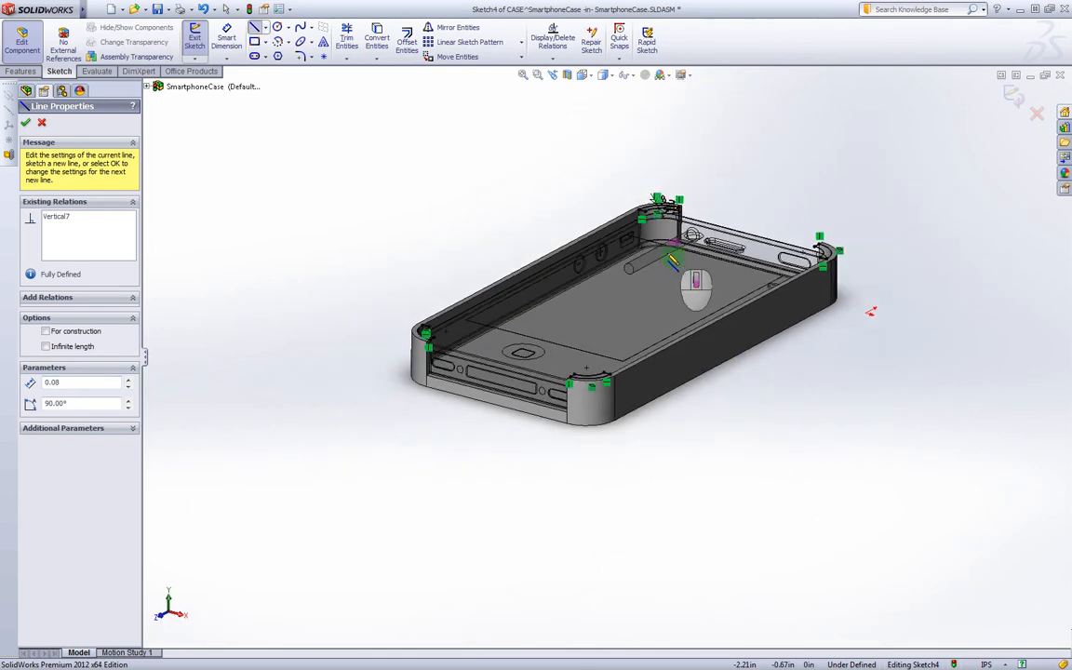
pyautogui.scroll(-5, 671, 261)
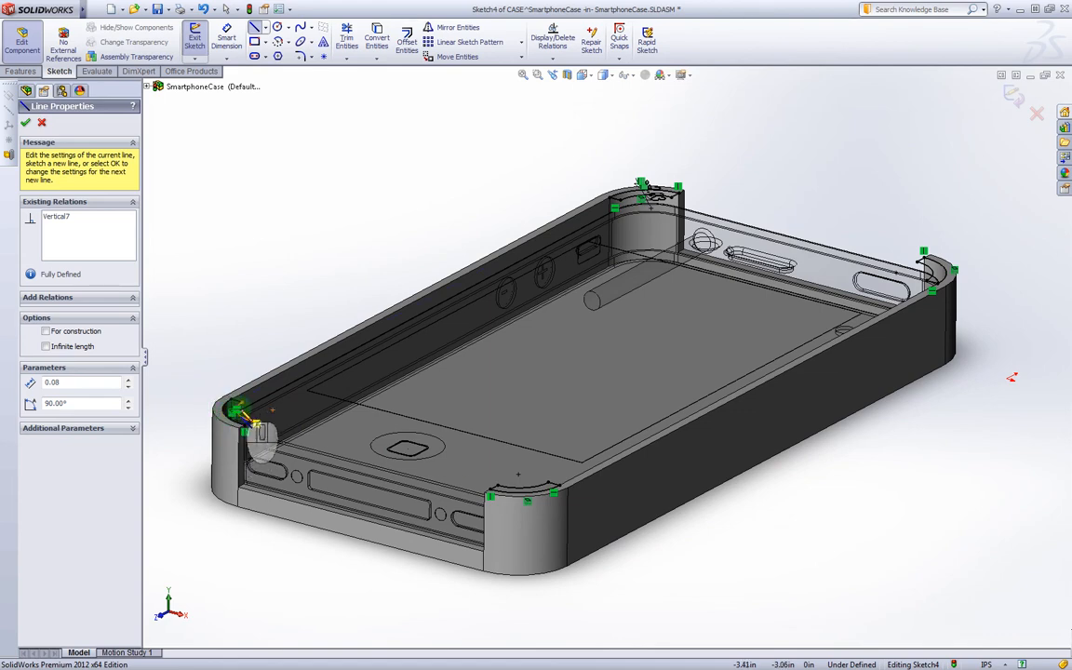
pyautogui.scroll(-5, 244, 415)
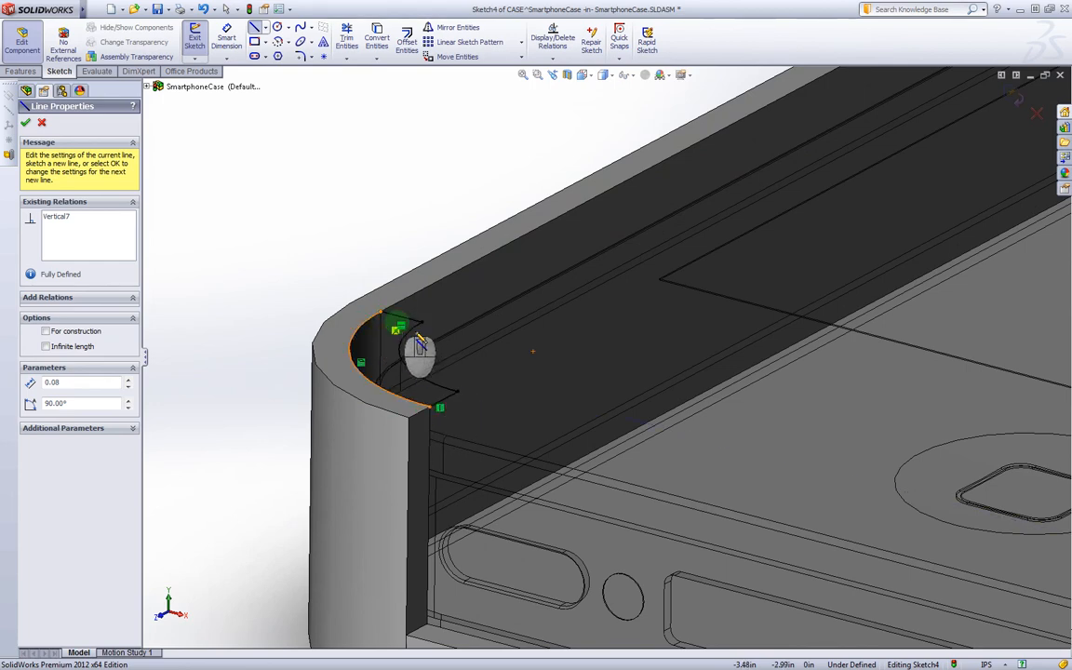
pyautogui.scroll(6, 440, 333)
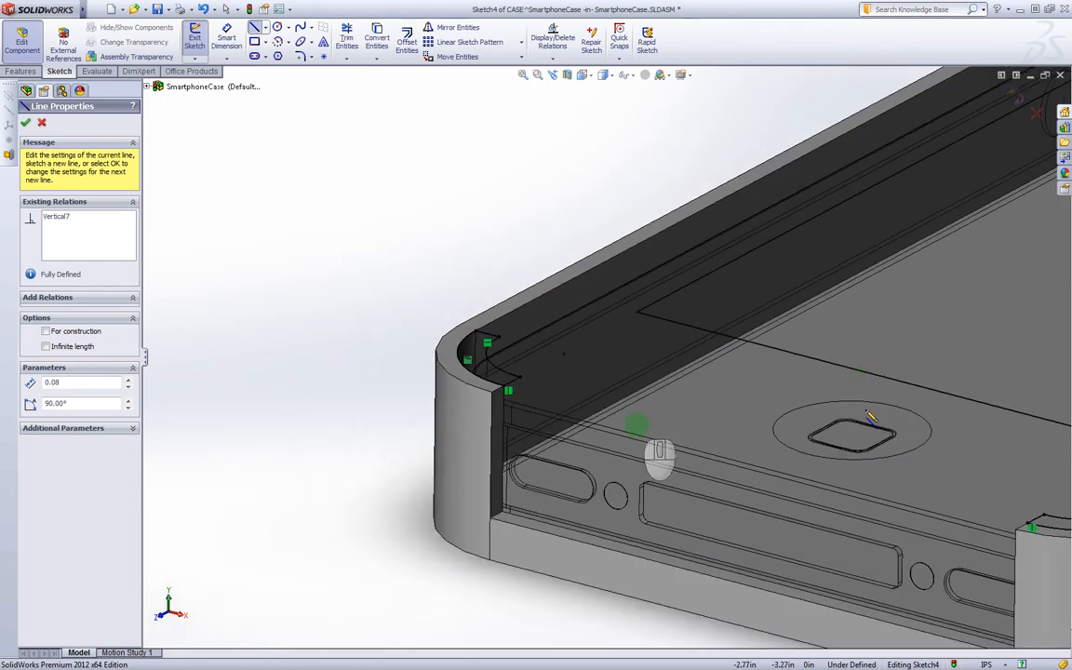
pyautogui.moveTo(658, 463); pyautogui.dragTo(856, 452, button='middle')
pyautogui.scroll(5, 969, 288)
pyautogui.scroll(-5, 835, 201)
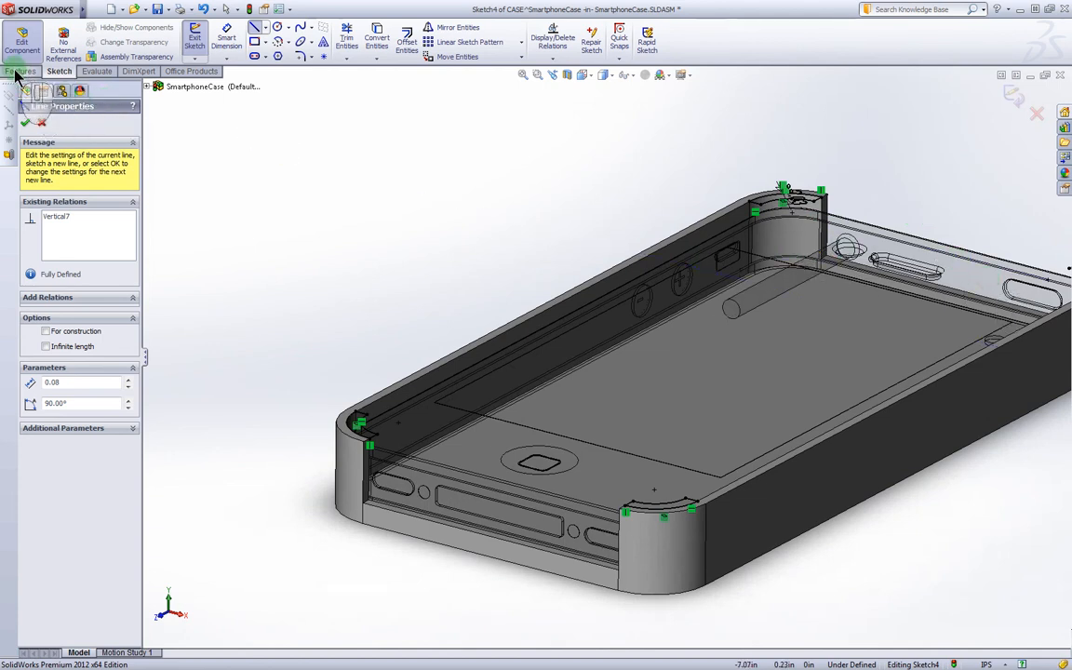
# Step: Start an Extruded Boss/Base from the sketch and select the two closed corner regions at the home-button end as contours
pyautogui.click(19, 71)
pyautogui.click(199, 42)
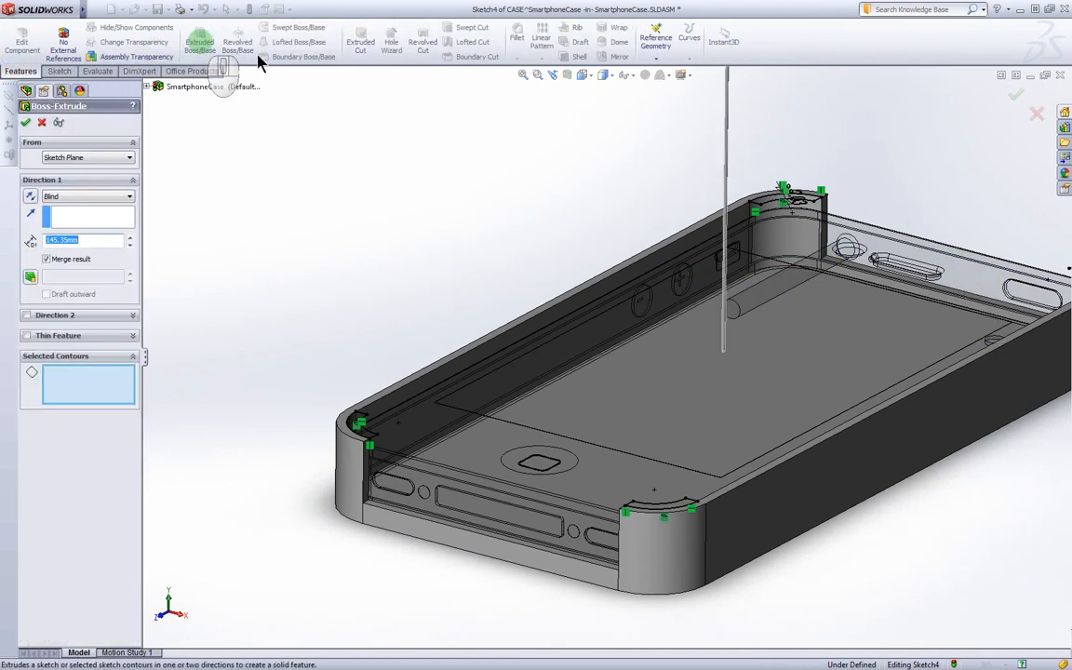
pyautogui.scroll(-5, 377, 428)
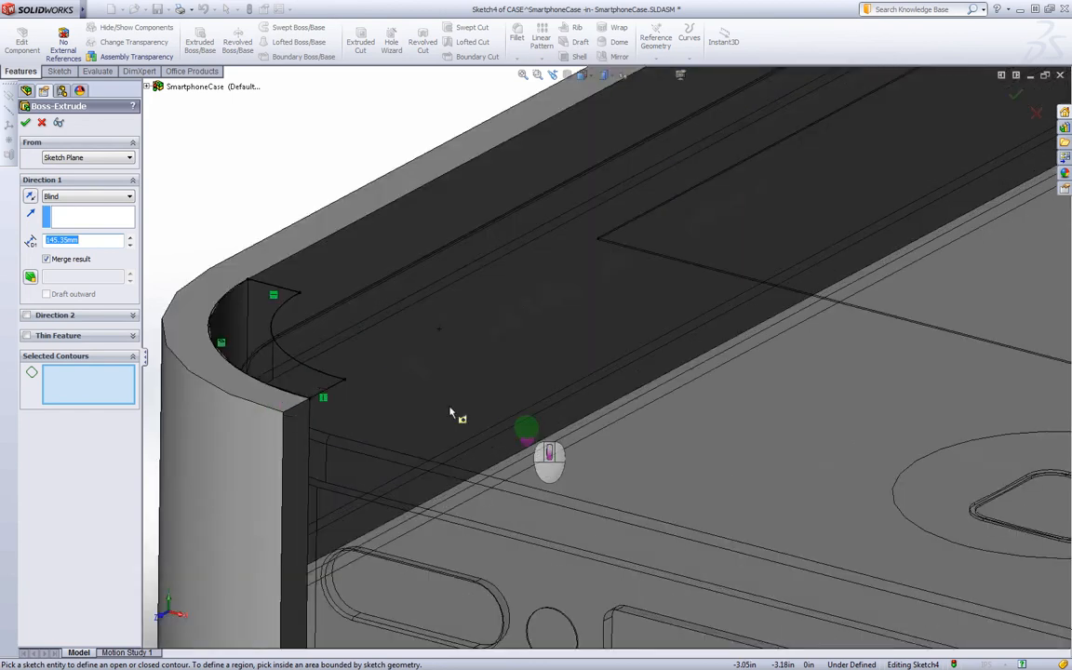
pyautogui.scroll(4, 307, 396)
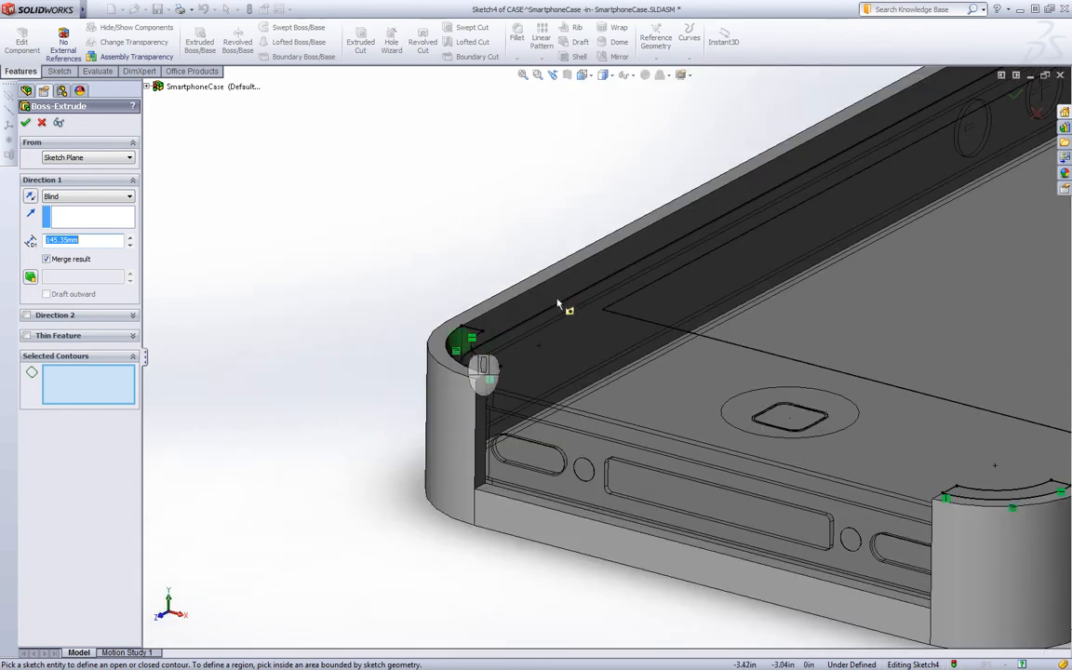
pyautogui.scroll(4, 905, 296)
pyautogui.scroll(-2, 915, 285)
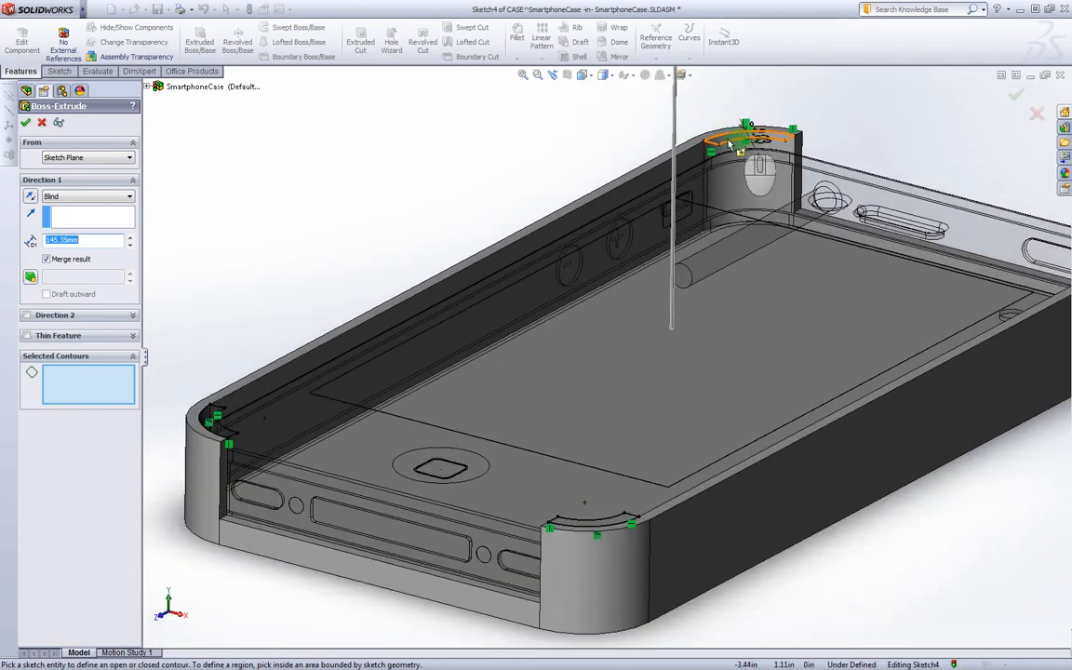
pyautogui.scroll(-3, 248, 426)
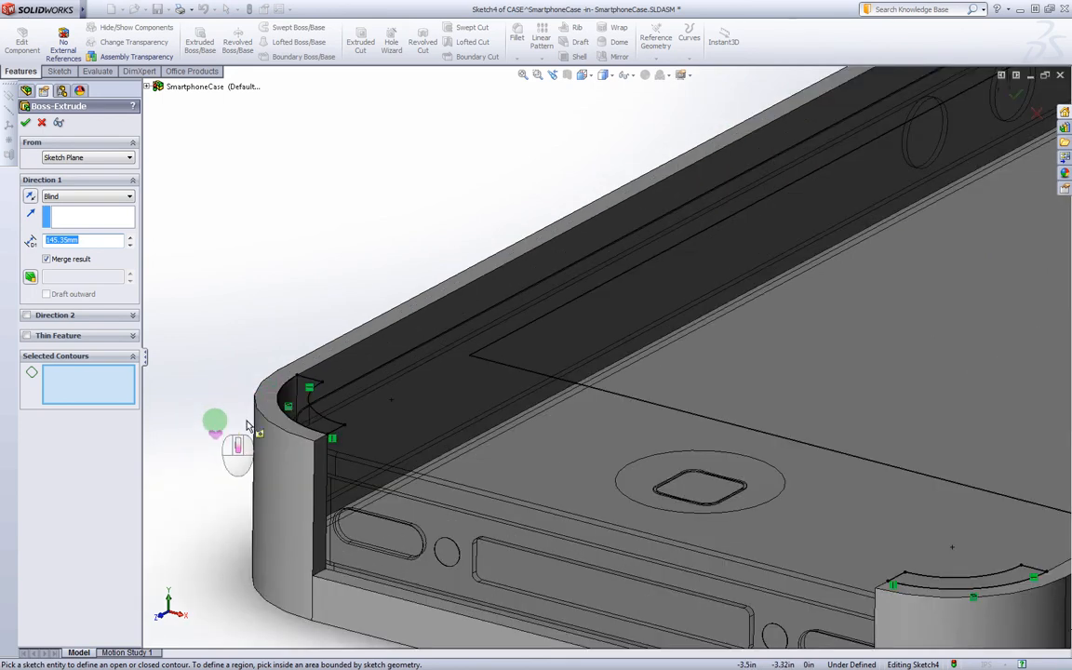
pyautogui.click(46, 354)
pyautogui.click(63, 359)
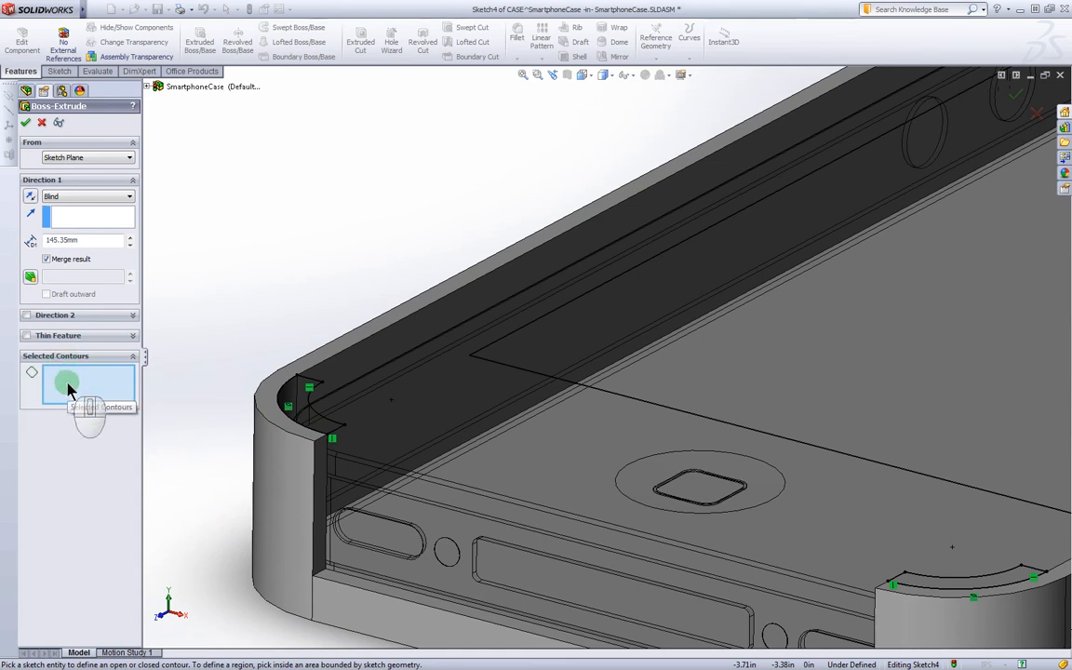
pyautogui.click(306, 410)
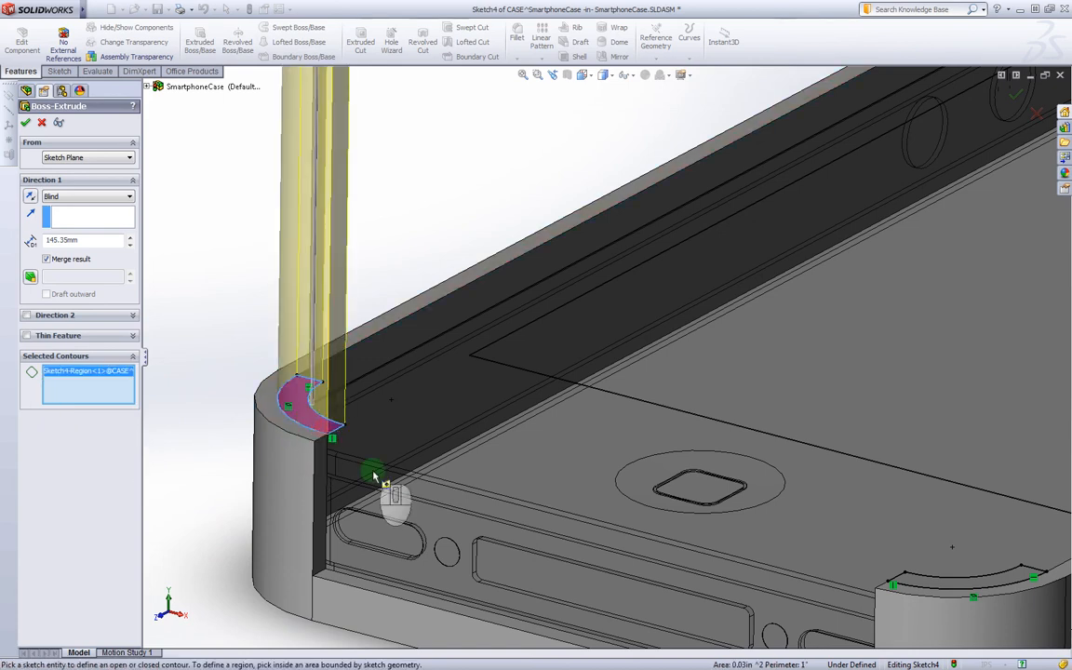
pyautogui.click(920, 586)
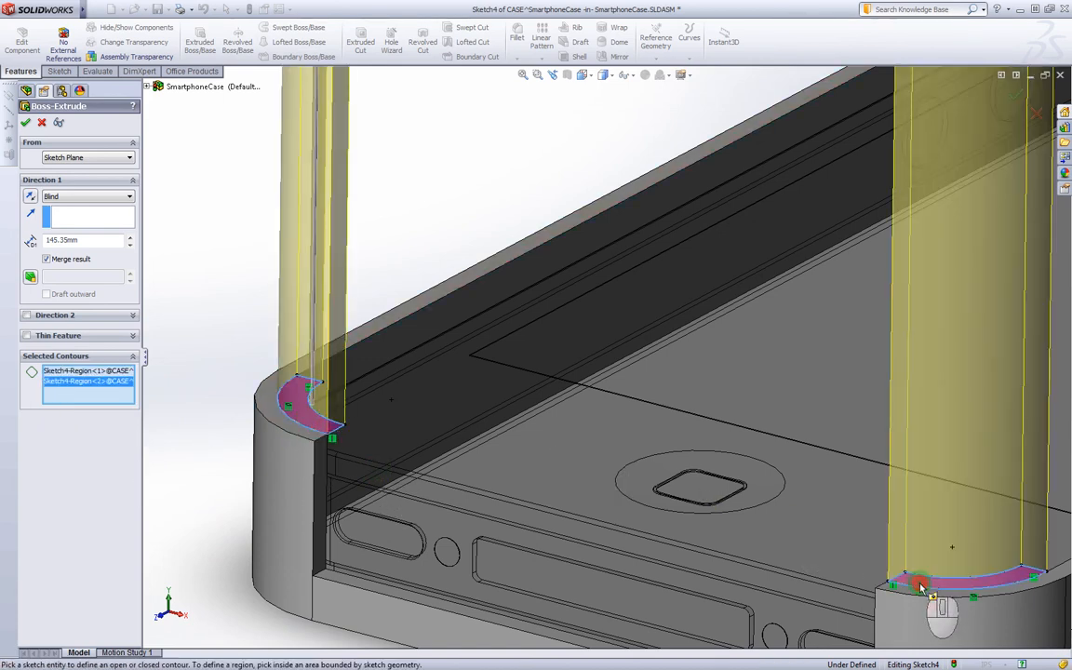
# Step: Add the two closed corner regions at the earpiece end to the extrusion's selected contours
pyautogui.scroll(5, 1005, 372)
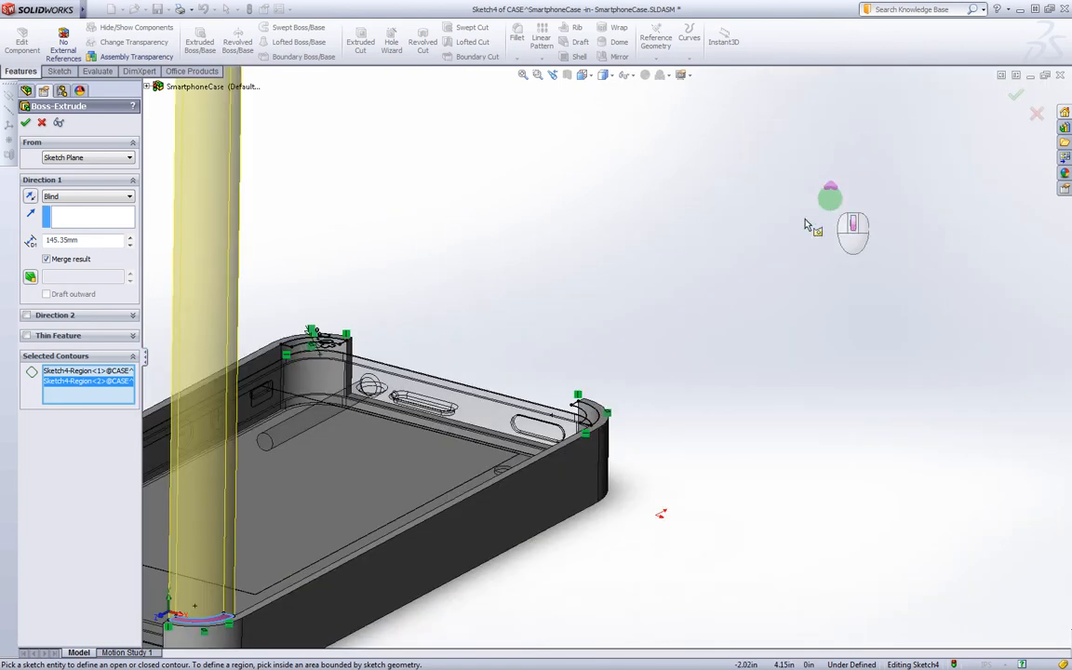
pyautogui.scroll(-1, 806, 224)
pyautogui.scroll(2, 395, 414)
pyautogui.scroll(-4, 384, 389)
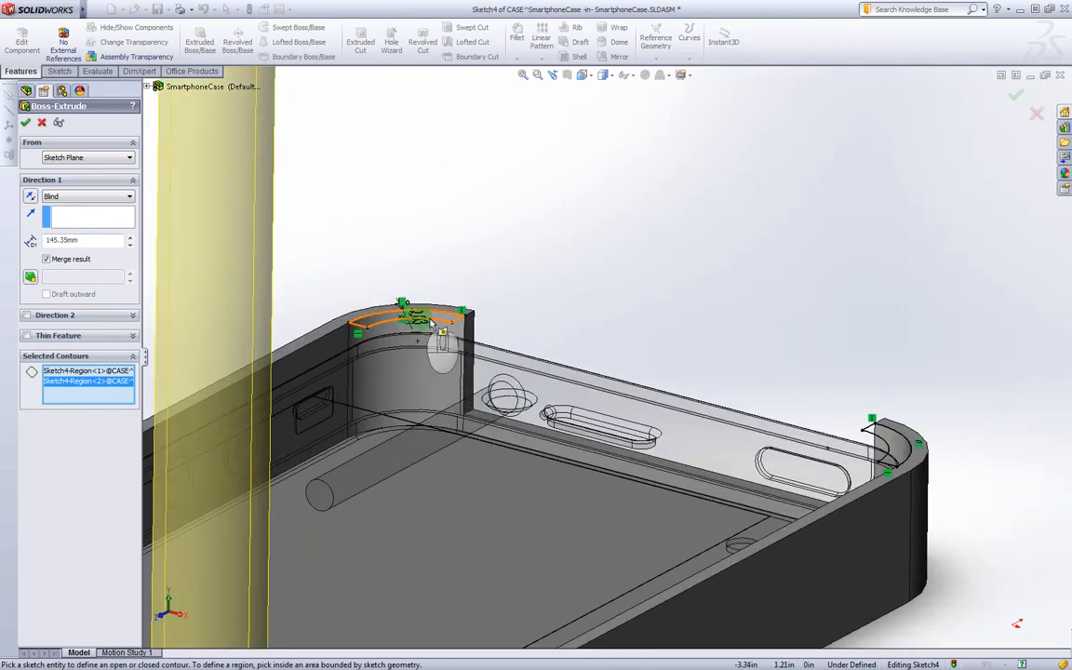
pyautogui.click(437, 321)
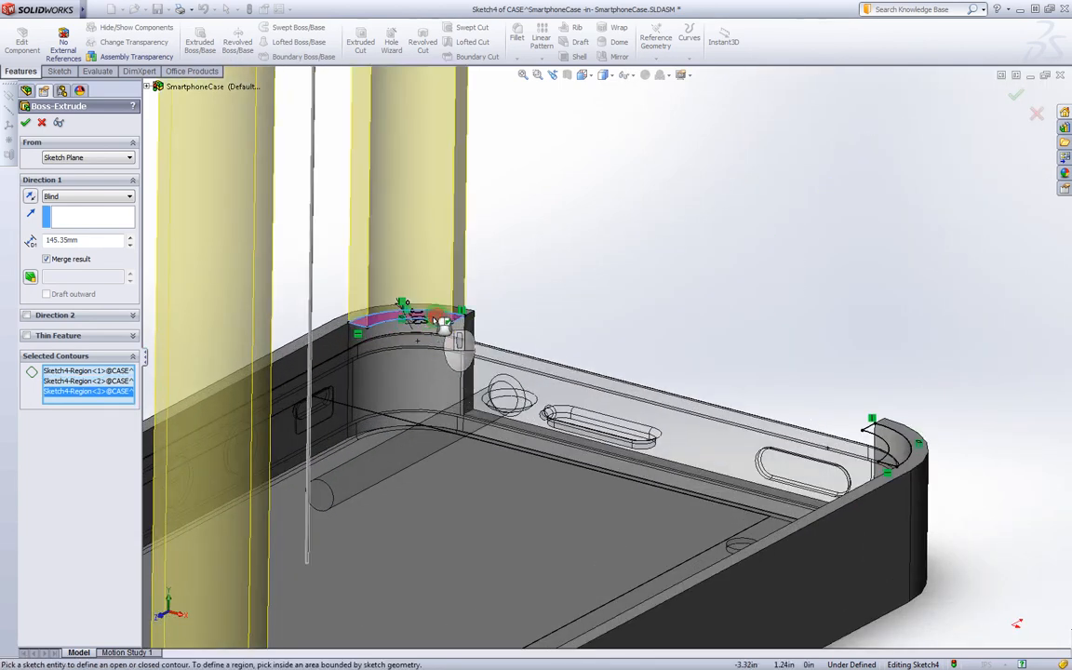
pyautogui.click(901, 451)
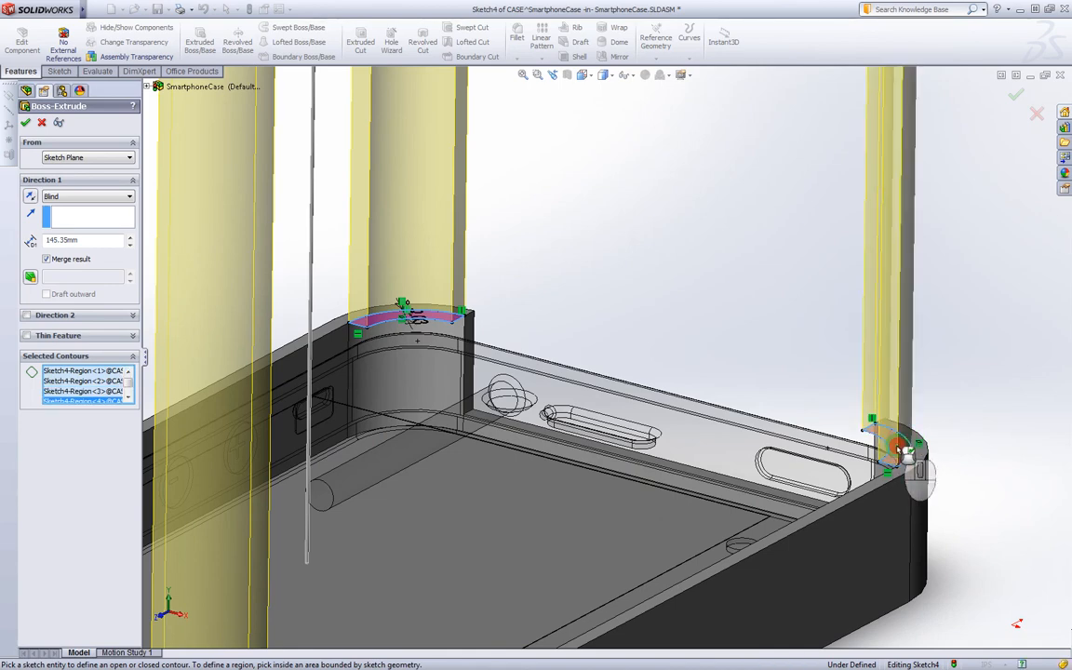
# Step: Reverse the corner extrusion down into the case to a depth of about 1.35 mm and check its clearance above the phone
pyautogui.scroll(6, 561, 310)
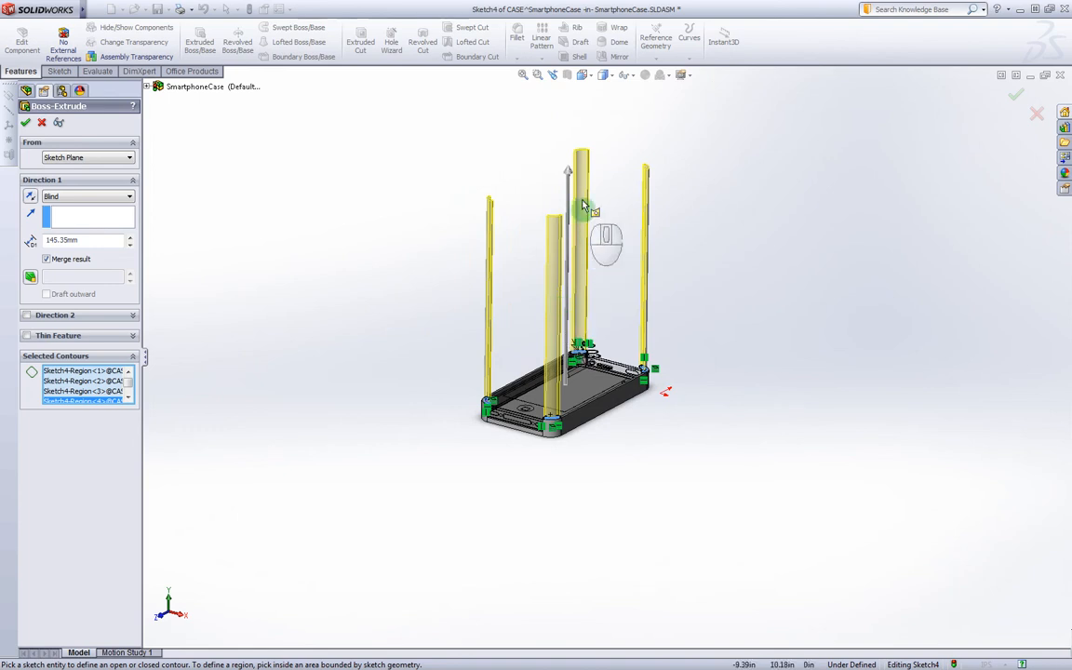
pyautogui.scroll(-3, 568, 187)
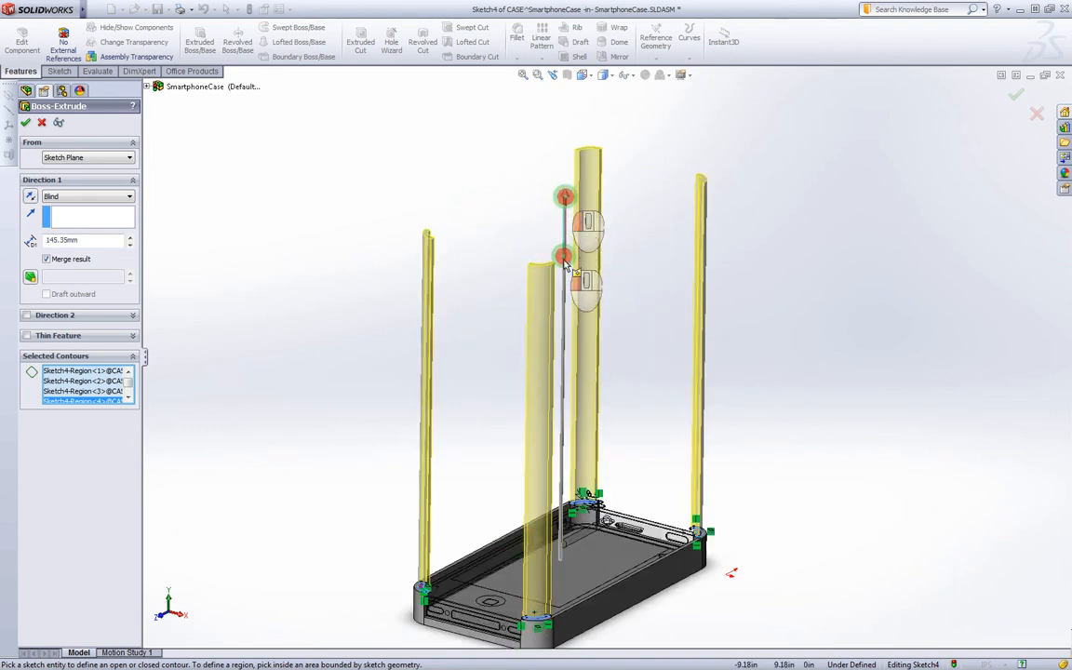
pyautogui.moveTo(567, 198); pyautogui.dragTo(545, 564)
pyautogui.scroll(-10, 545, 564)
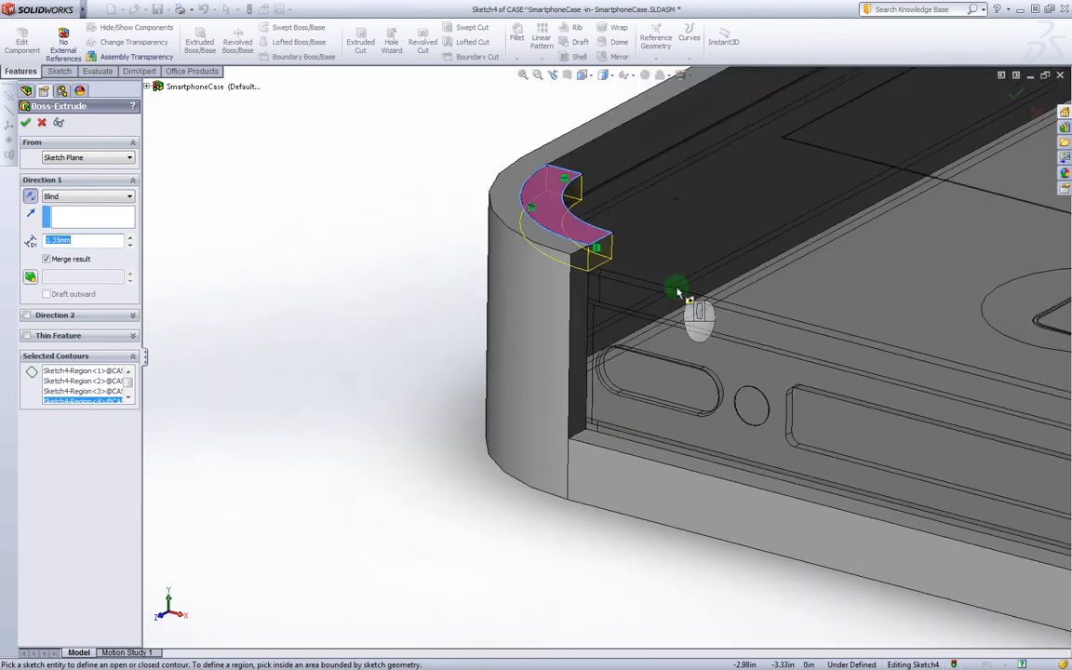
pyautogui.moveTo(651, 358)
pyautogui.mouseDown(button='middle')
pyautogui.moveTo(616, 260)
pyautogui.moveTo(433, 232)
pyautogui.moveTo(445, 231)
pyautogui.mouseUp(button='middle')
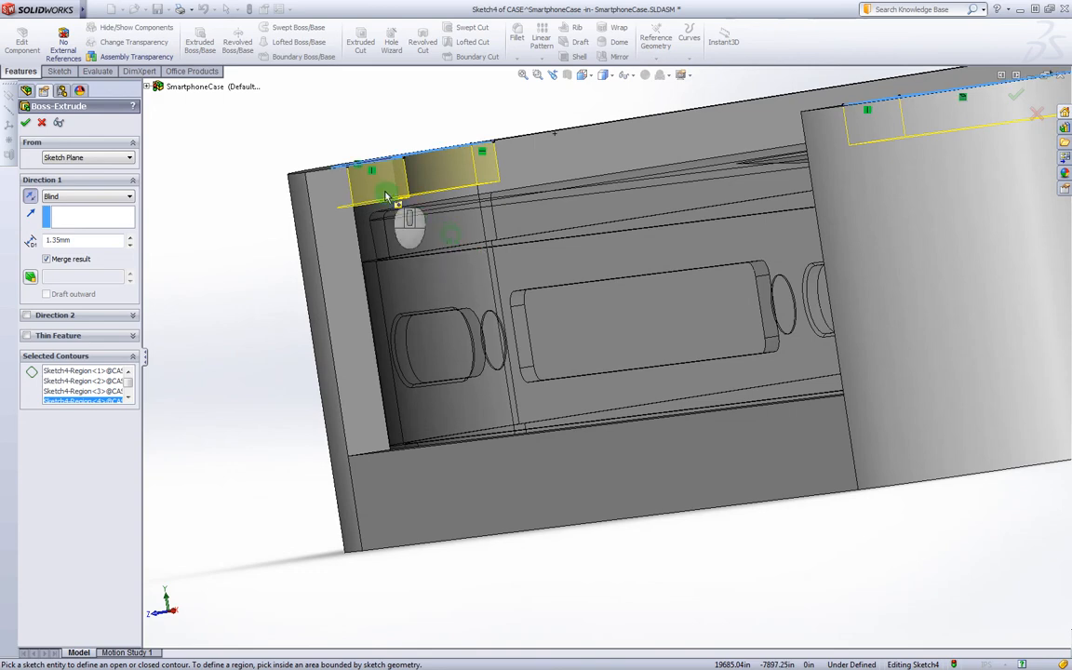
pyautogui.scroll(-3, 419, 231)
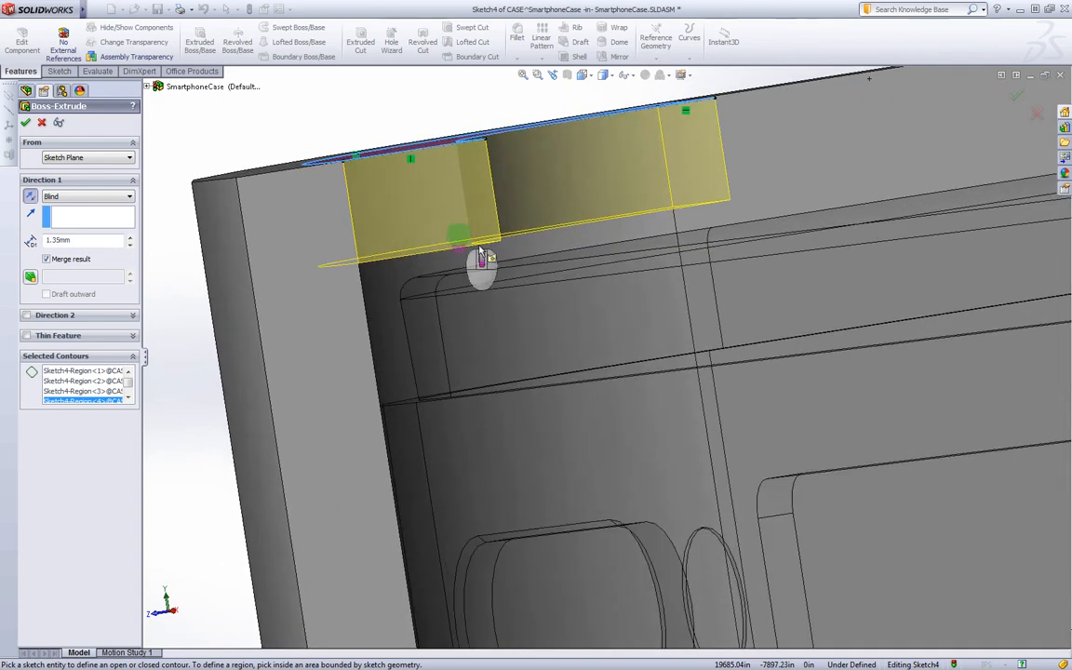
pyautogui.moveTo(500, 255); pyautogui.dragTo(494, 251, button='middle')
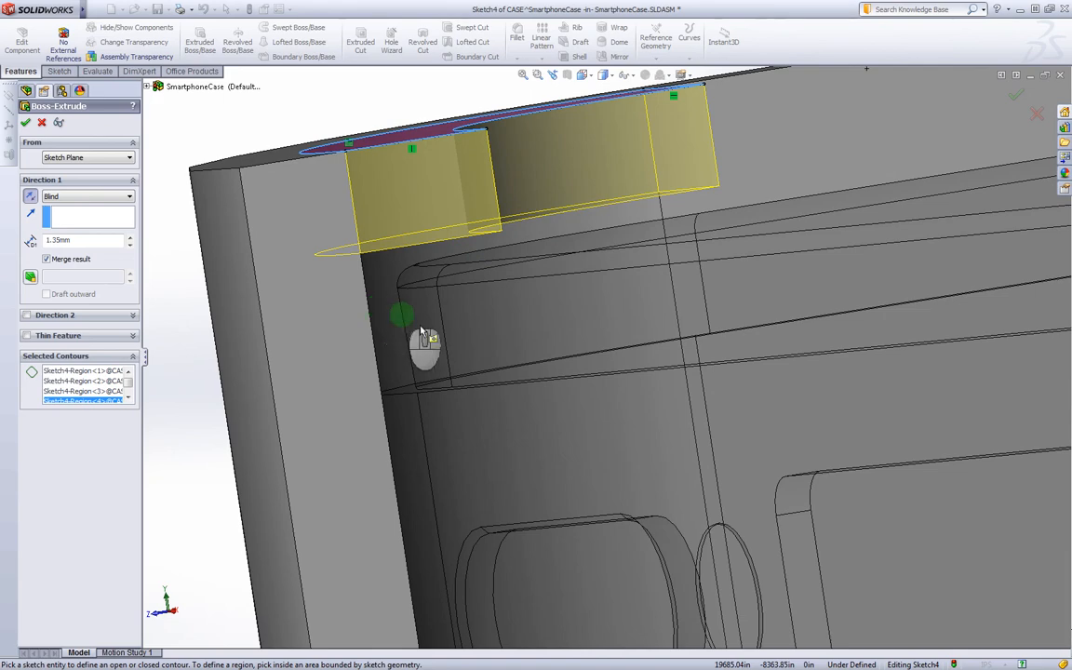
pyautogui.moveTo(418, 288); pyautogui.dragTo(448, 165, button='middle')
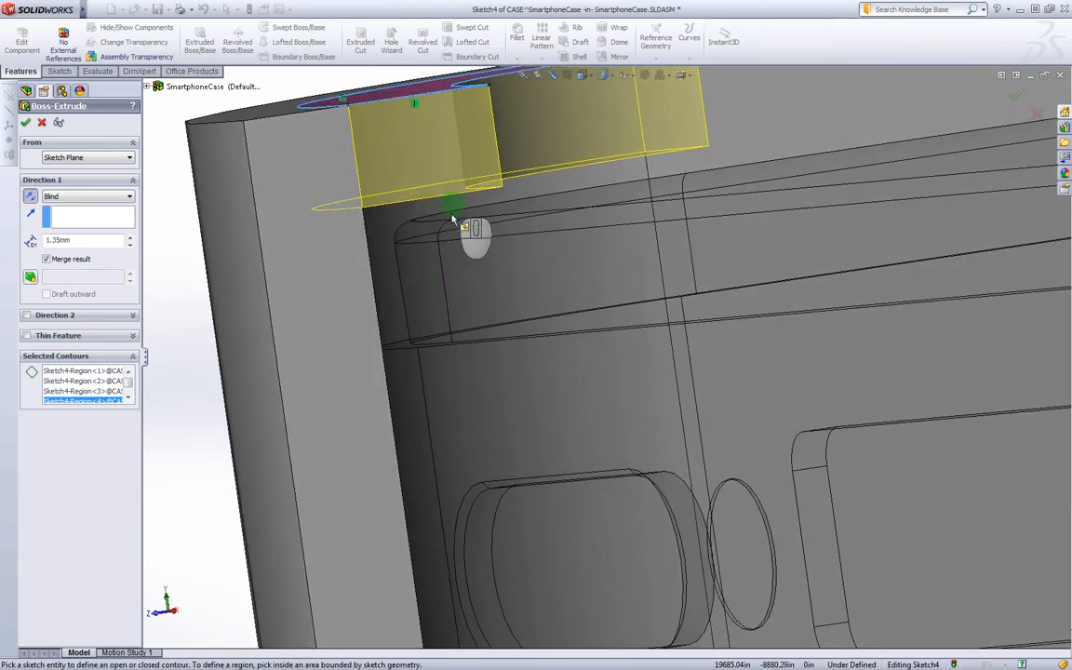
# Step: Try blind depths of 0.08 mm and 0.08 in for the corner extrusion
pyautogui.doubleClick(95, 242)
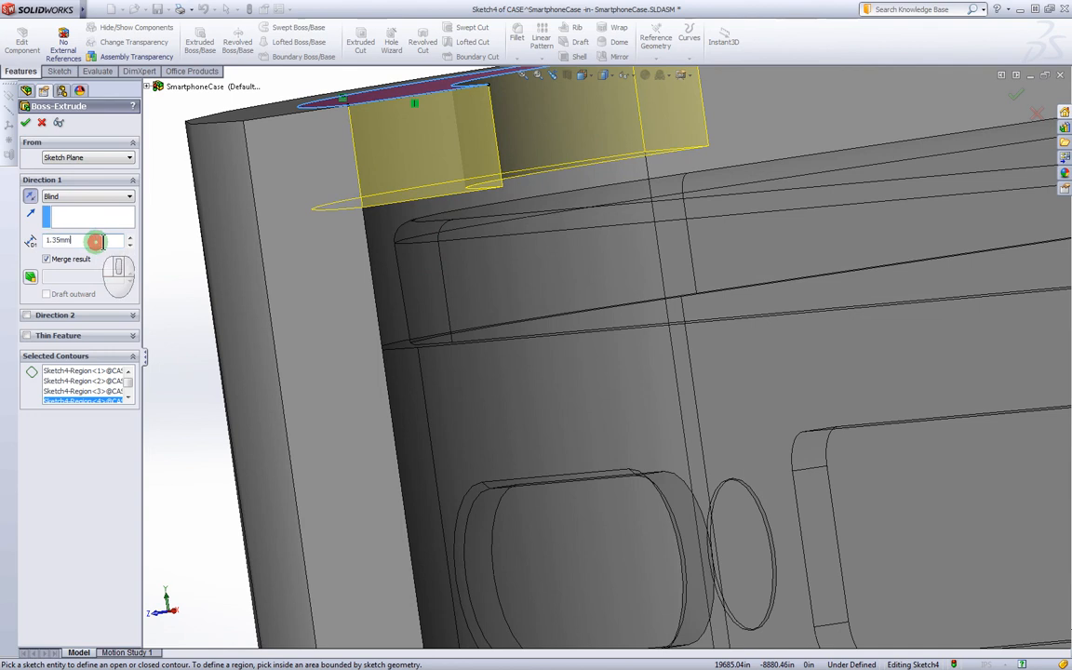
pyautogui.moveTo(102, 242); pyautogui.dragTo(34, 242)
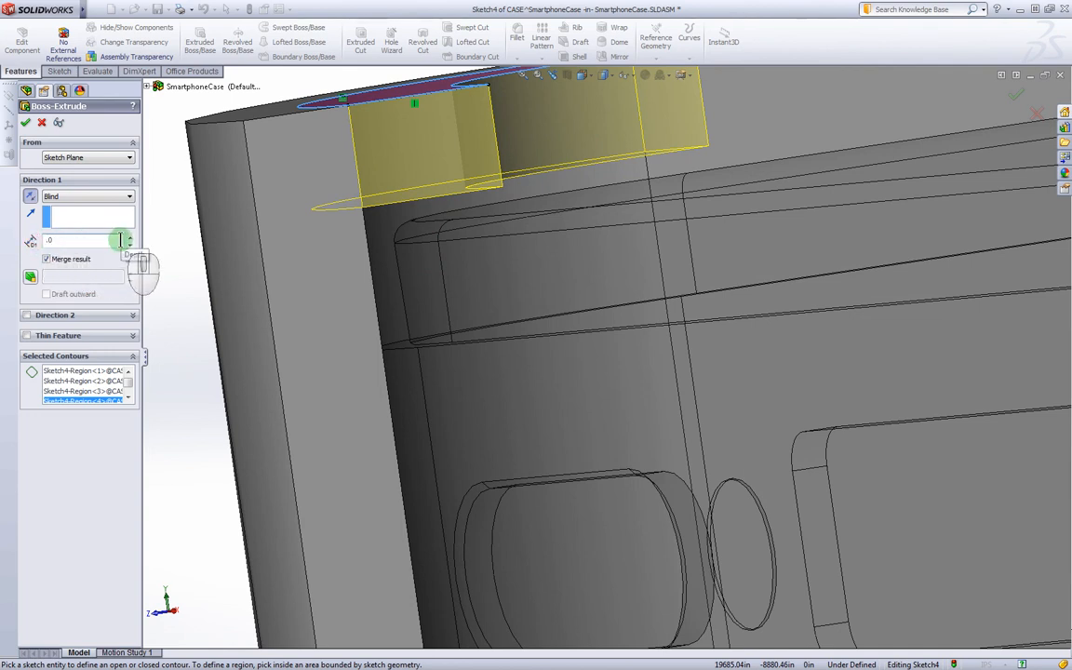
pyautogui.write('.08')
pyautogui.press('Return')
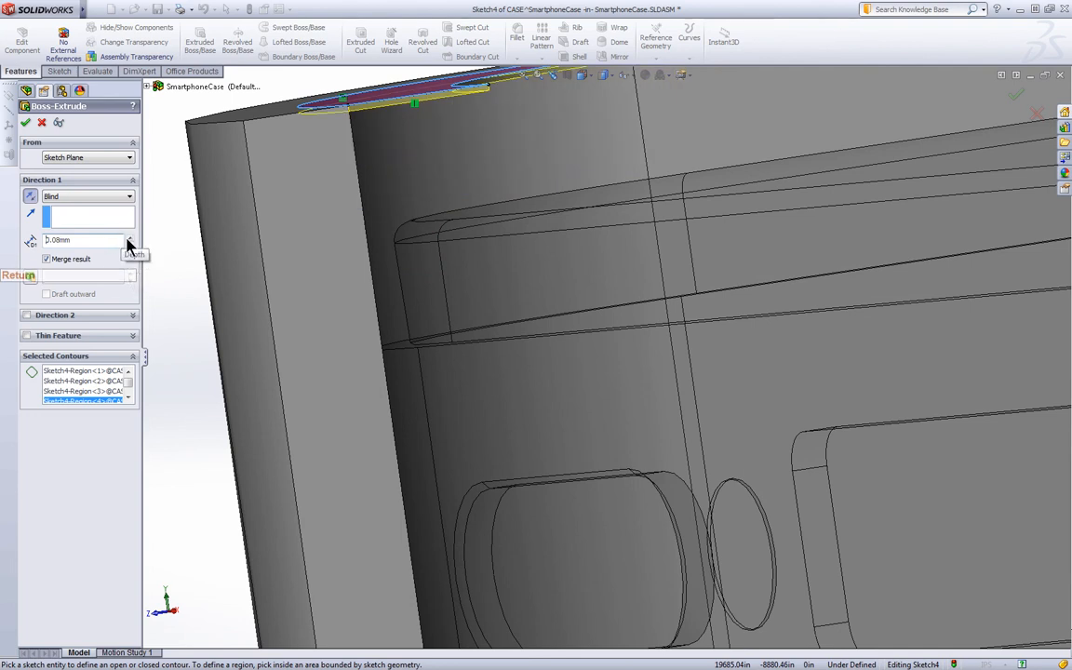
pyautogui.moveTo(76, 239); pyautogui.dragTo(3, 251)
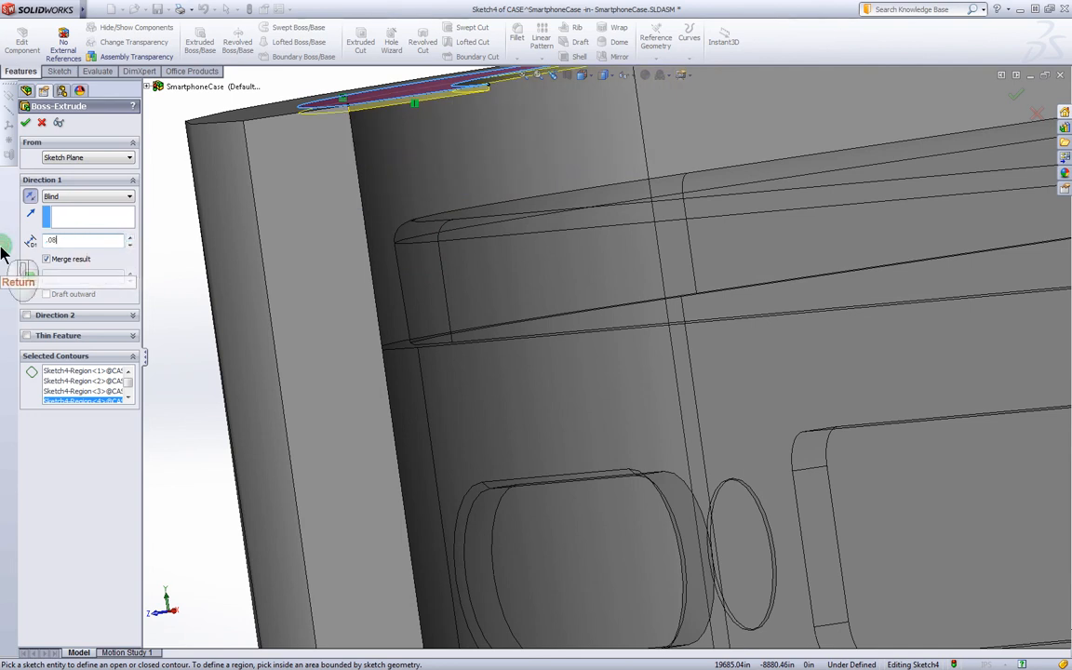
pyautogui.press('Return')
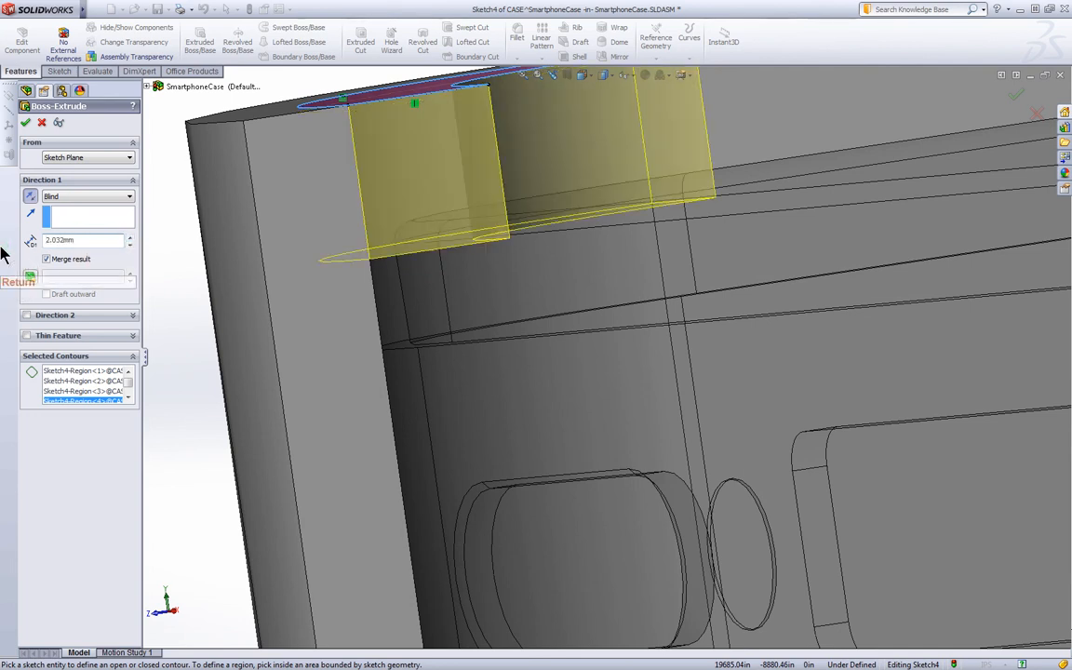
# Step: Set the corner extrusion's blind depth to 0.05 in and complete the feature
pyautogui.moveTo(79, 241); pyautogui.dragTo(3, 251)
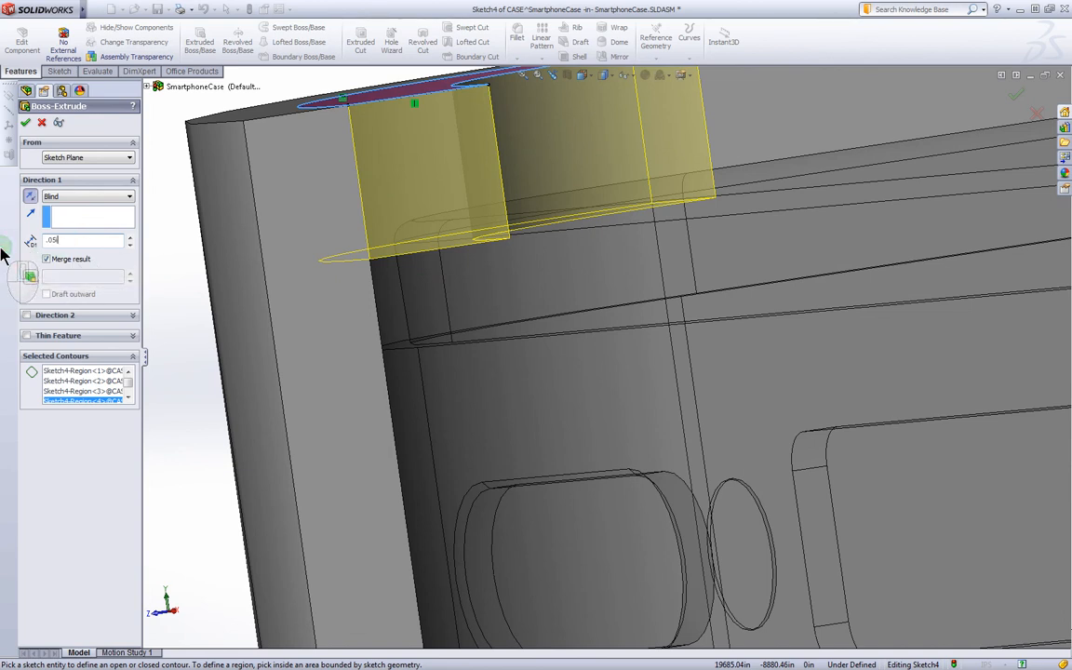
pyautogui.press('Return')
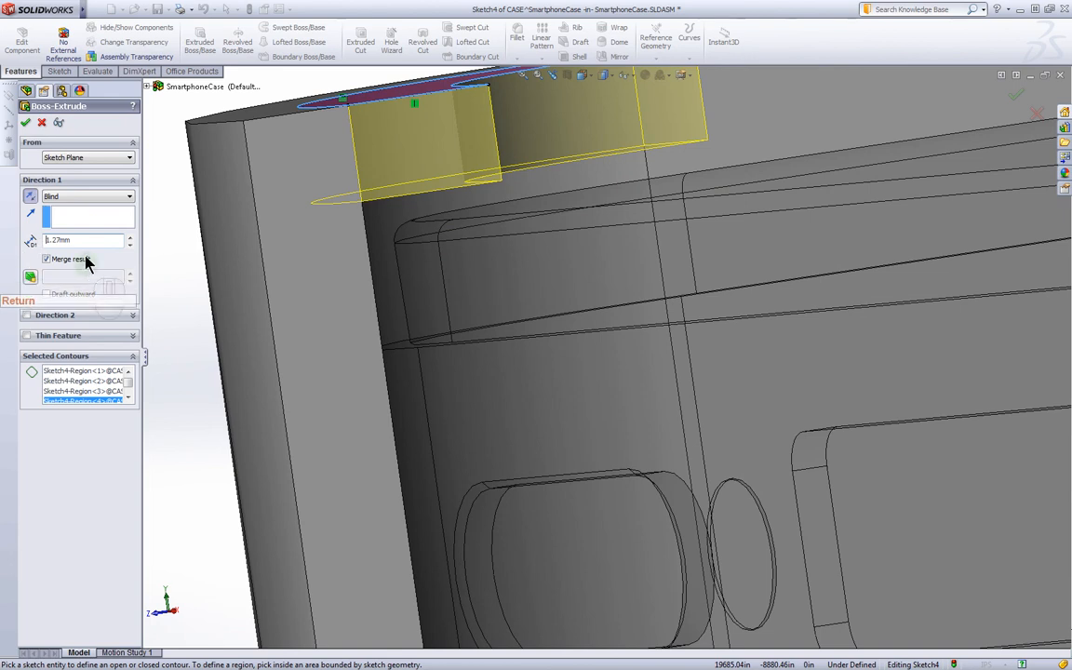
pyautogui.moveTo(85, 235); pyautogui.dragTo(31, 239)
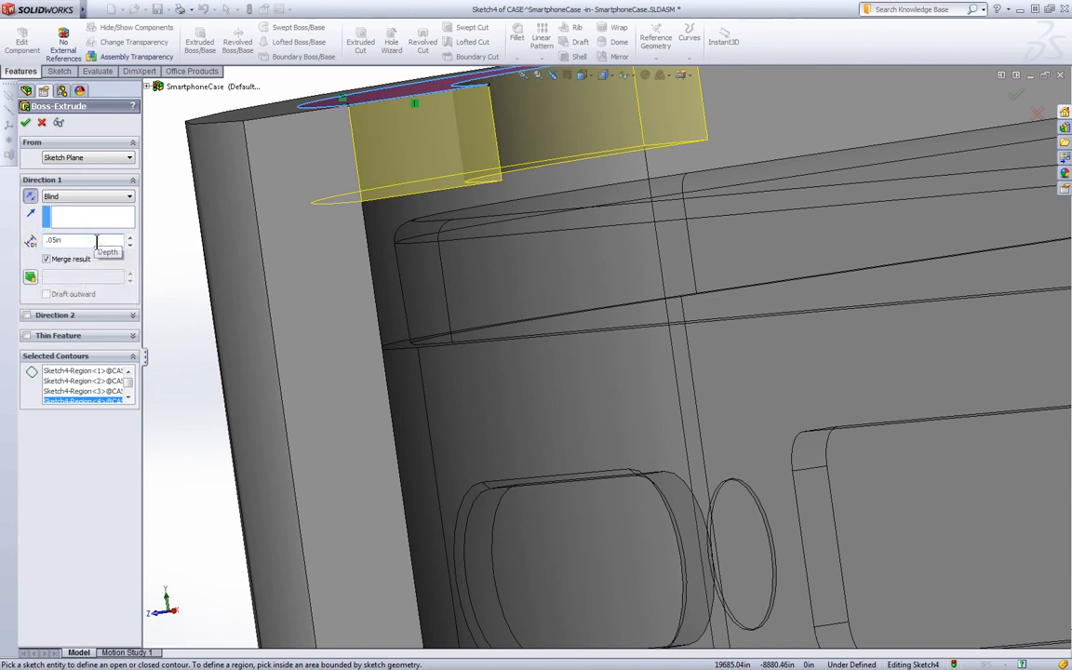
pyautogui.moveTo(97, 242); pyautogui.dragTo(31, 239)
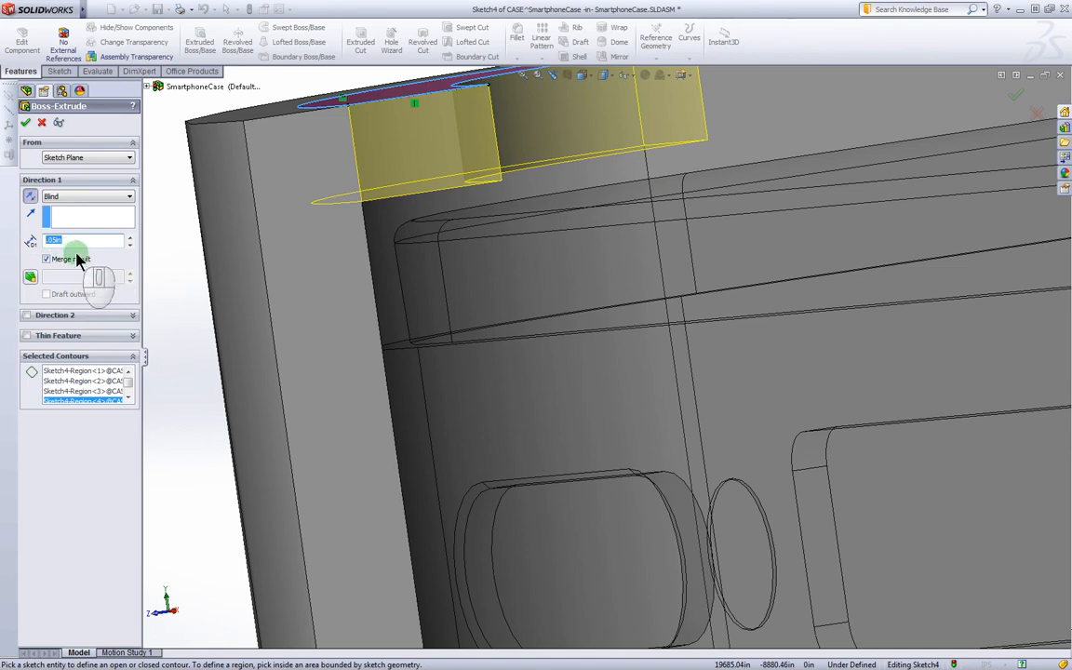
pyautogui.click(27, 122)
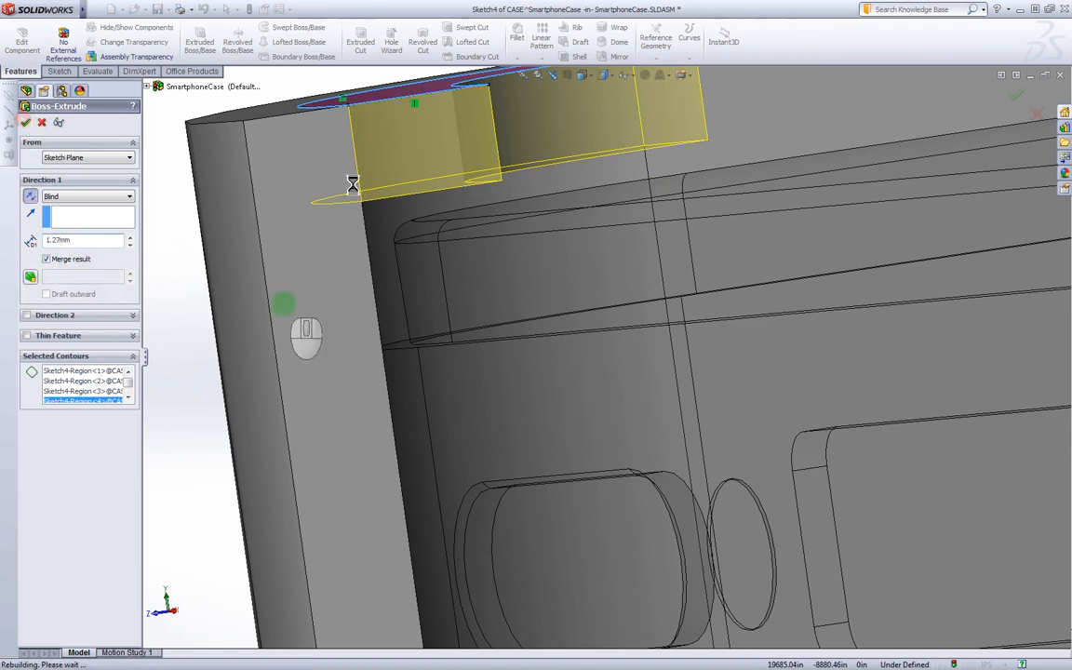
# Step: Examine the extruded corners, the long side wall opposite the volume buttons and the back of the case from several angles
pyautogui.click(210, 382)
pyautogui.moveTo(256, 372); pyautogui.dragTo(737, 371, button='middle')
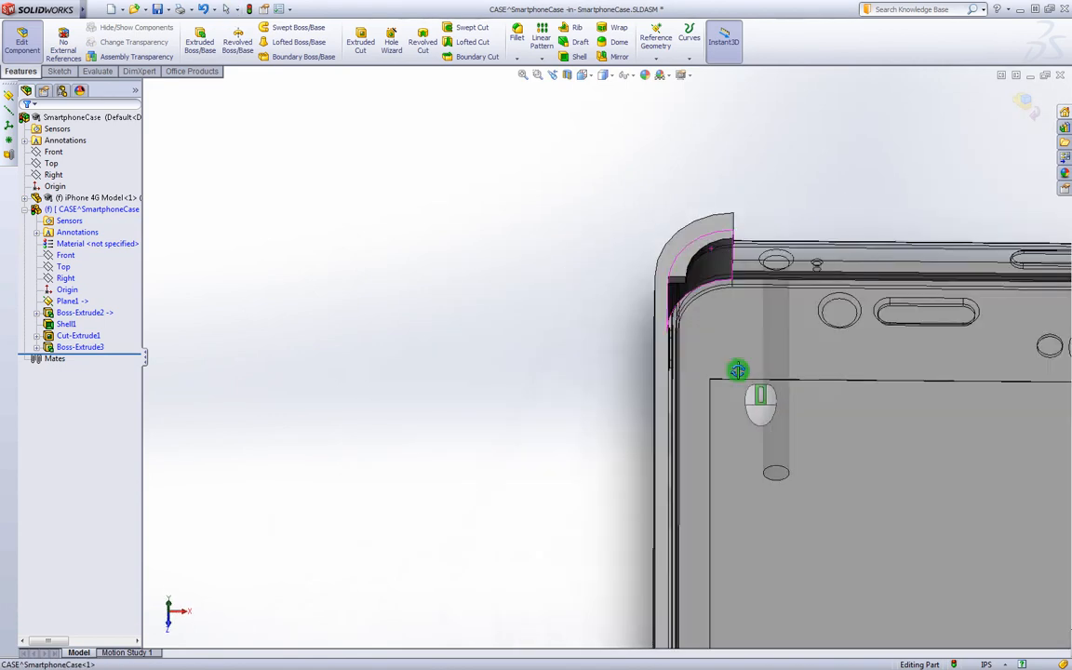
pyautogui.scroll(5, 740, 373)
pyautogui.moveTo(825, 407); pyautogui.dragTo(500, 410, button='middle')
pyautogui.scroll(-4, 605, 572)
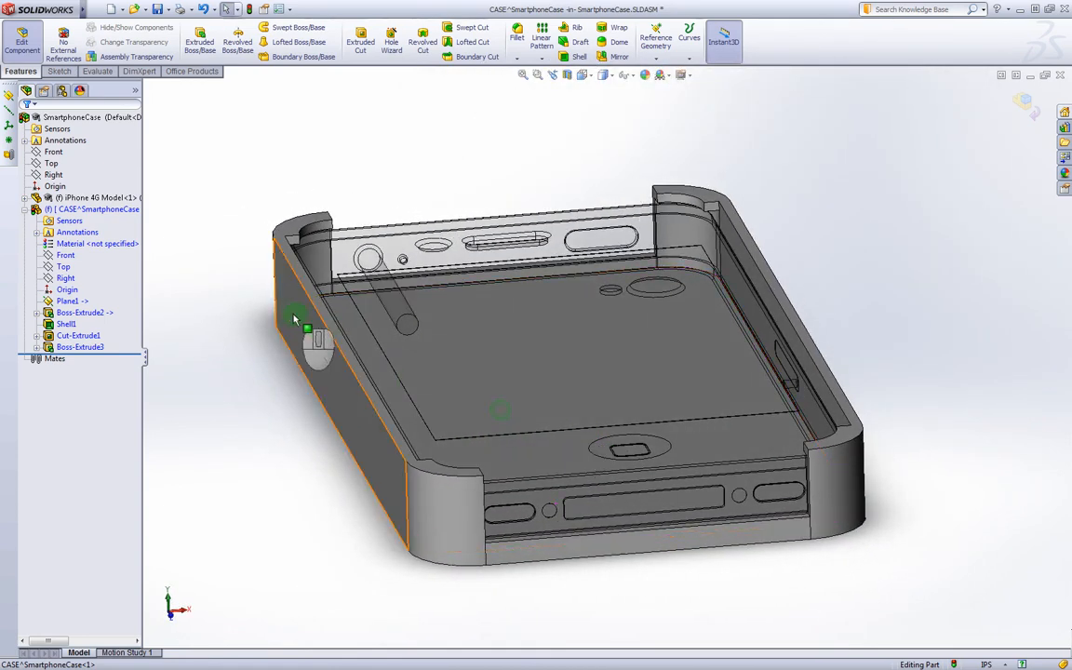
pyautogui.click(296, 317)
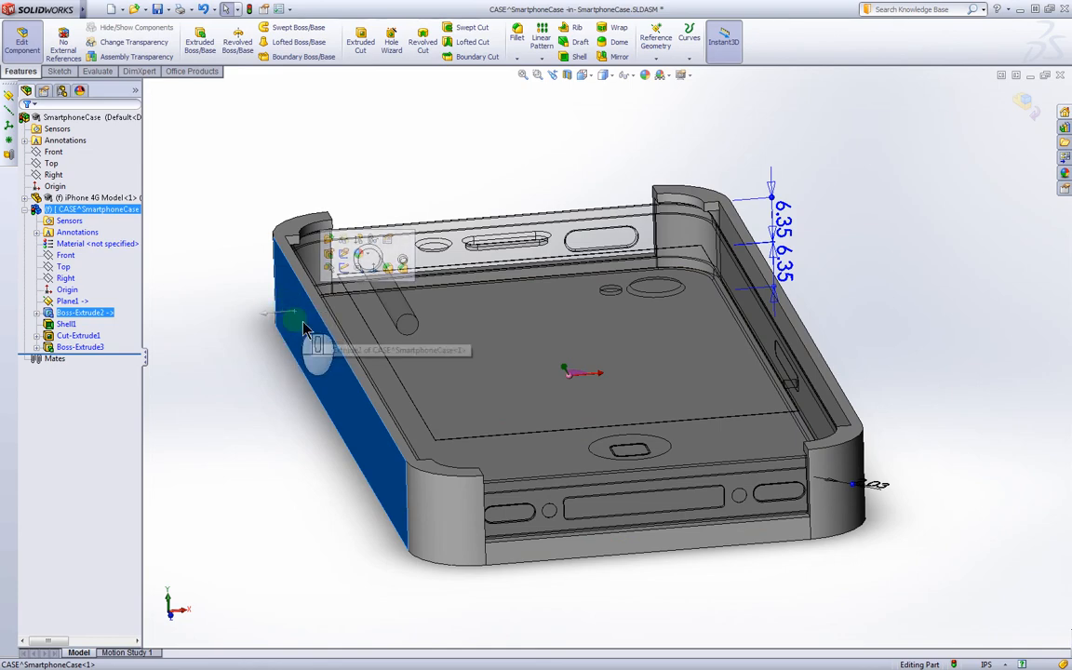
pyautogui.moveTo(294, 510); pyautogui.dragTo(335, 491, button='middle')
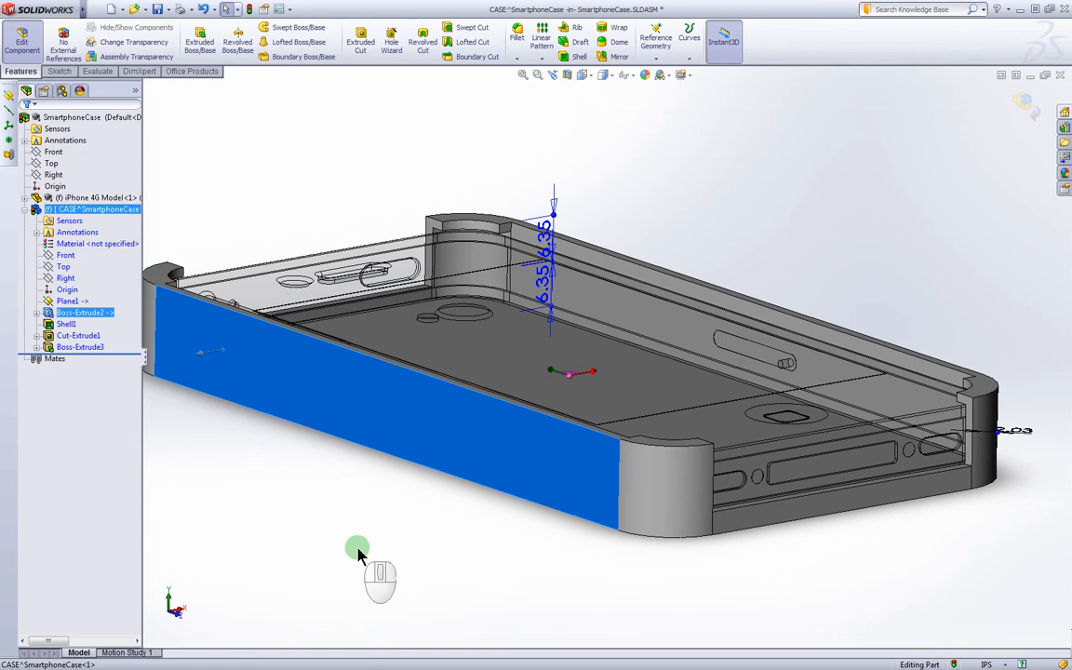
pyautogui.scroll(-2, 359, 553)
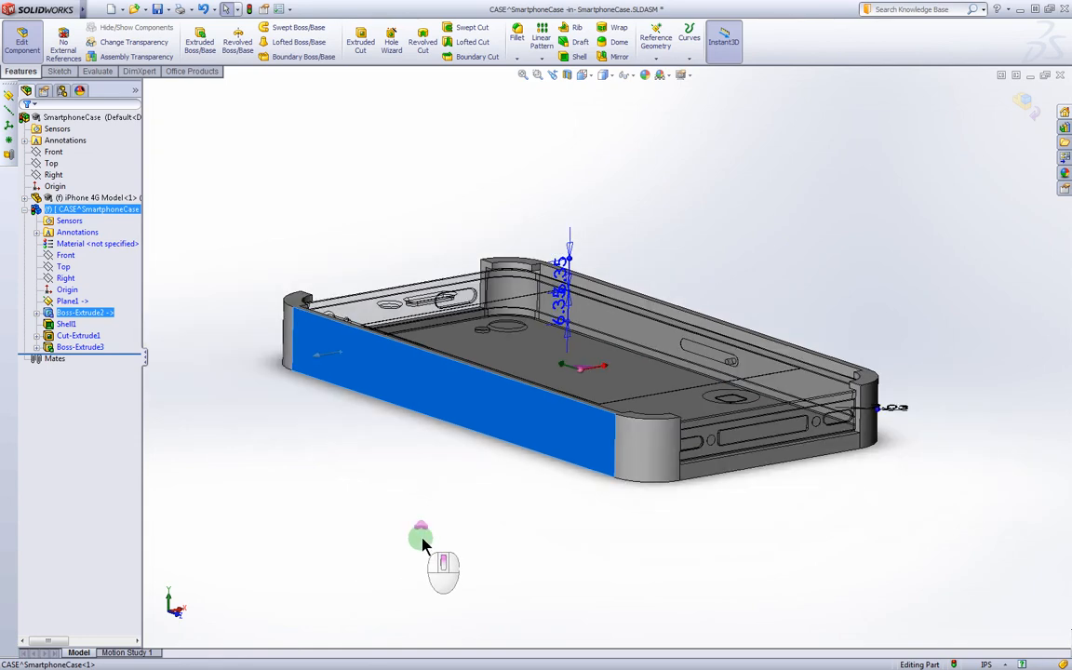
pyautogui.moveTo(490, 443); pyautogui.dragTo(469, 315, button='middle')
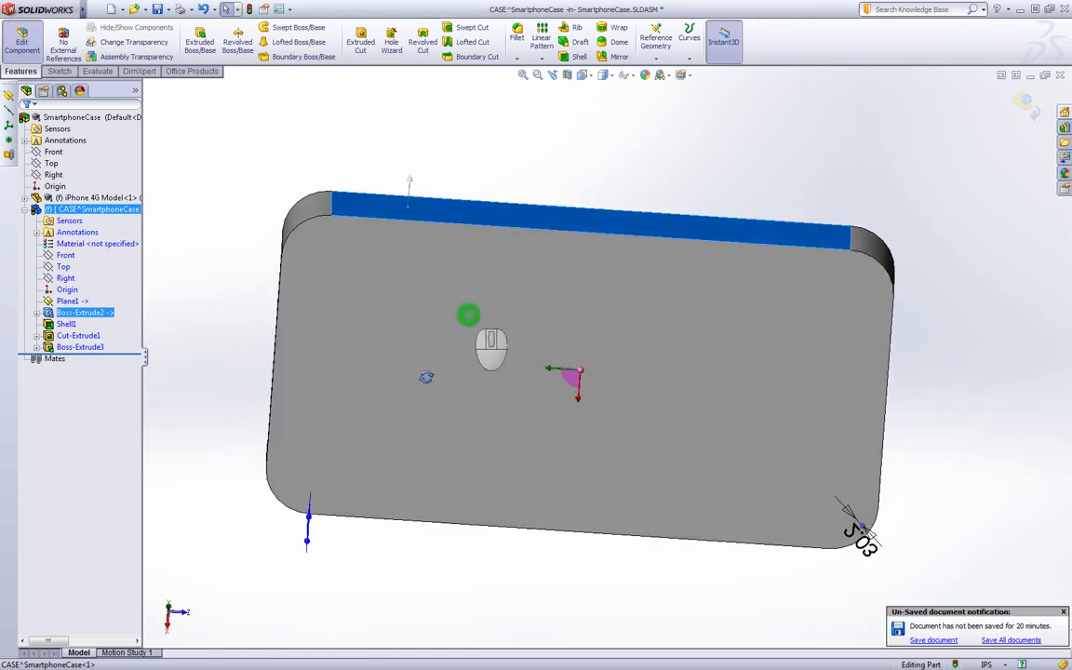
# Step: Start a sketch on the flat outer face of the case's long side wall next to the phone's volume buttons
pyautogui.moveTo(636, 217); pyautogui.dragTo(629, 482, button='middle')
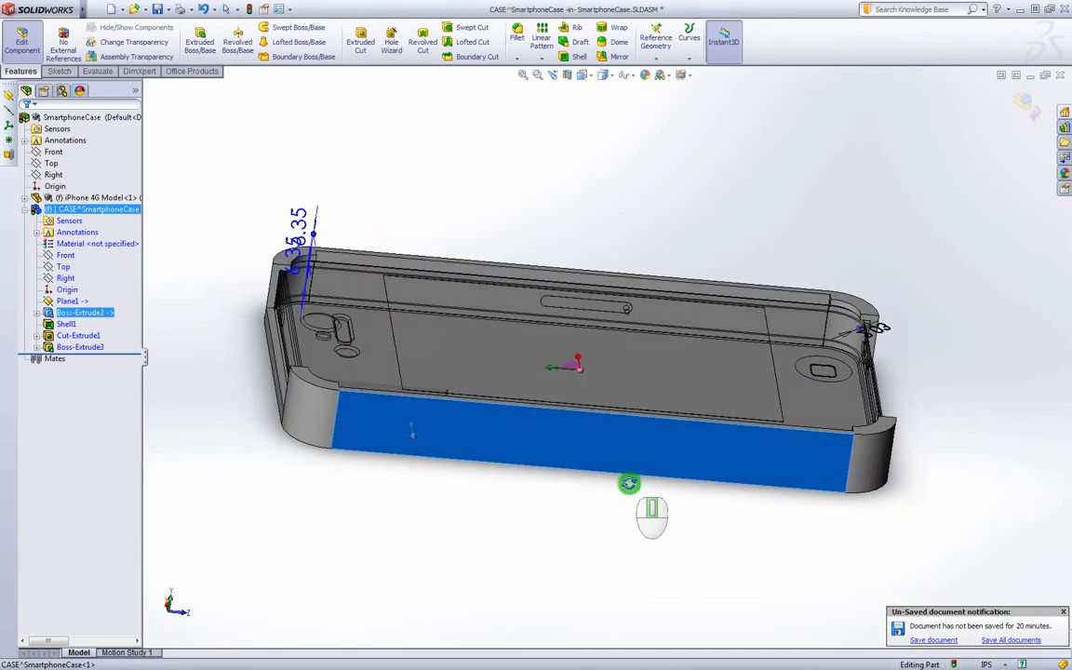
pyautogui.moveTo(473, 507); pyautogui.dragTo(337, 470, button='middle')
pyautogui.scroll(-3, 338, 470)
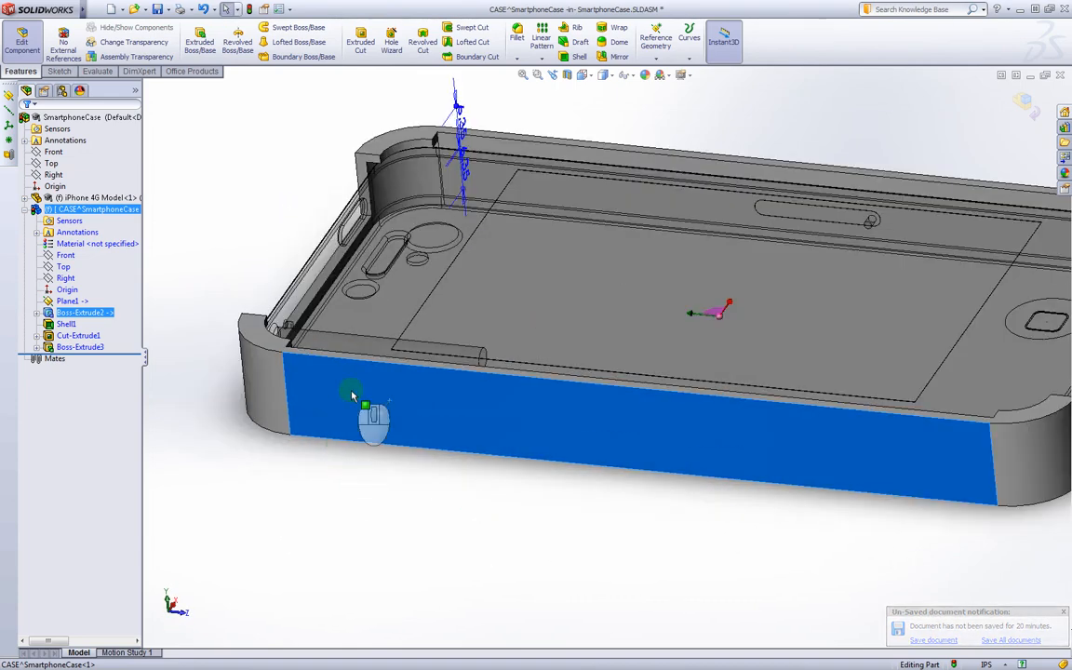
pyautogui.click(316, 470)
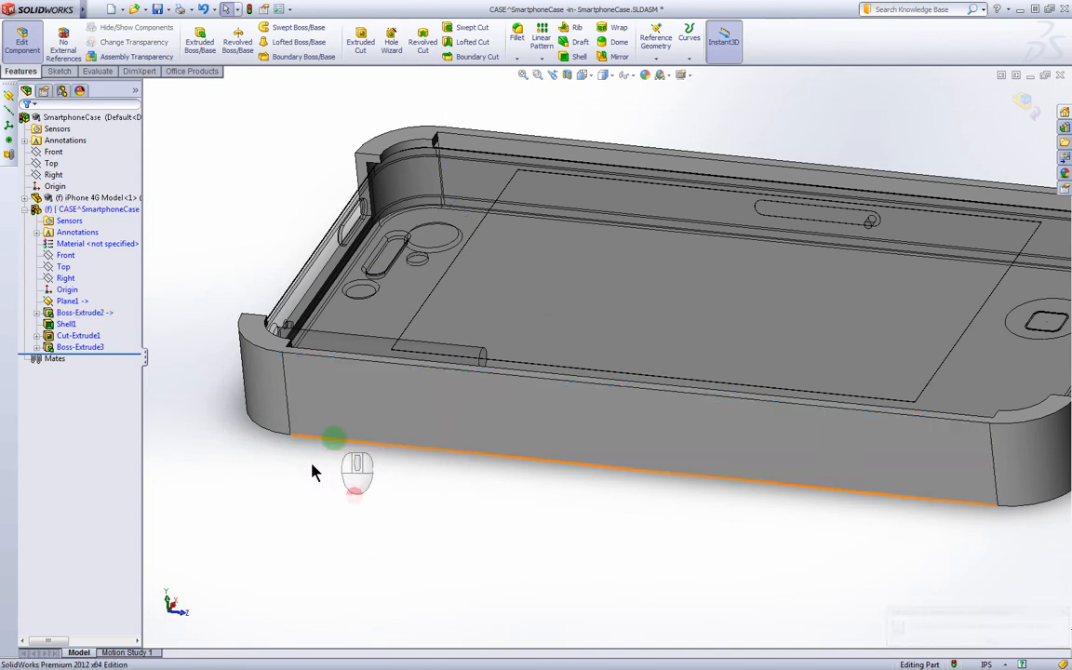
pyautogui.click(343, 411)
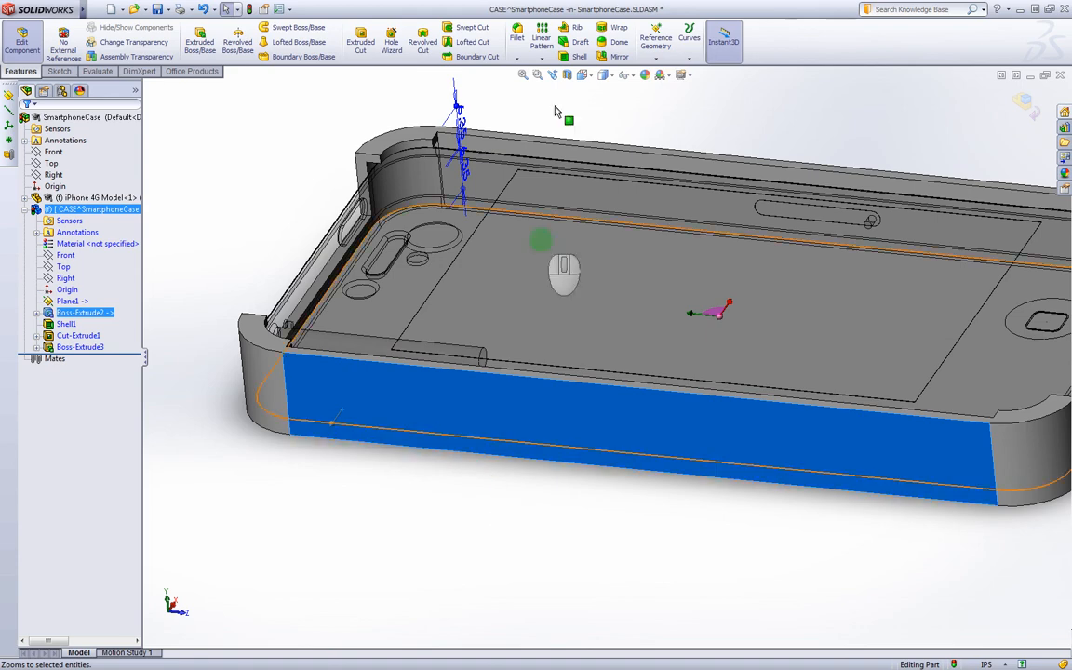
pyautogui.click(237, 477)
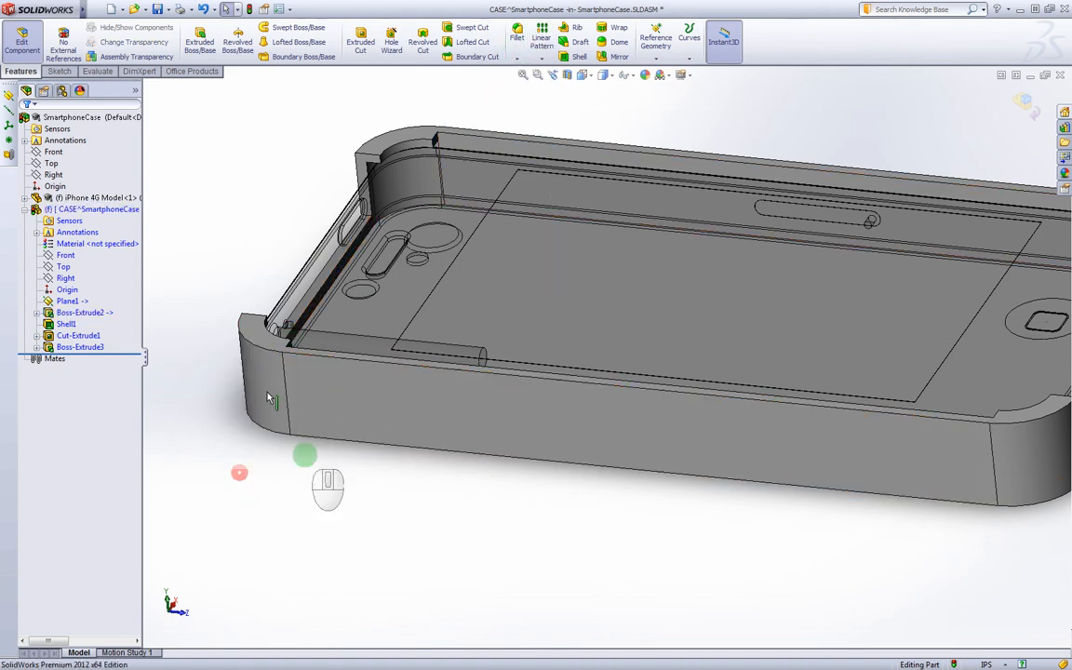
pyautogui.click(347, 414)
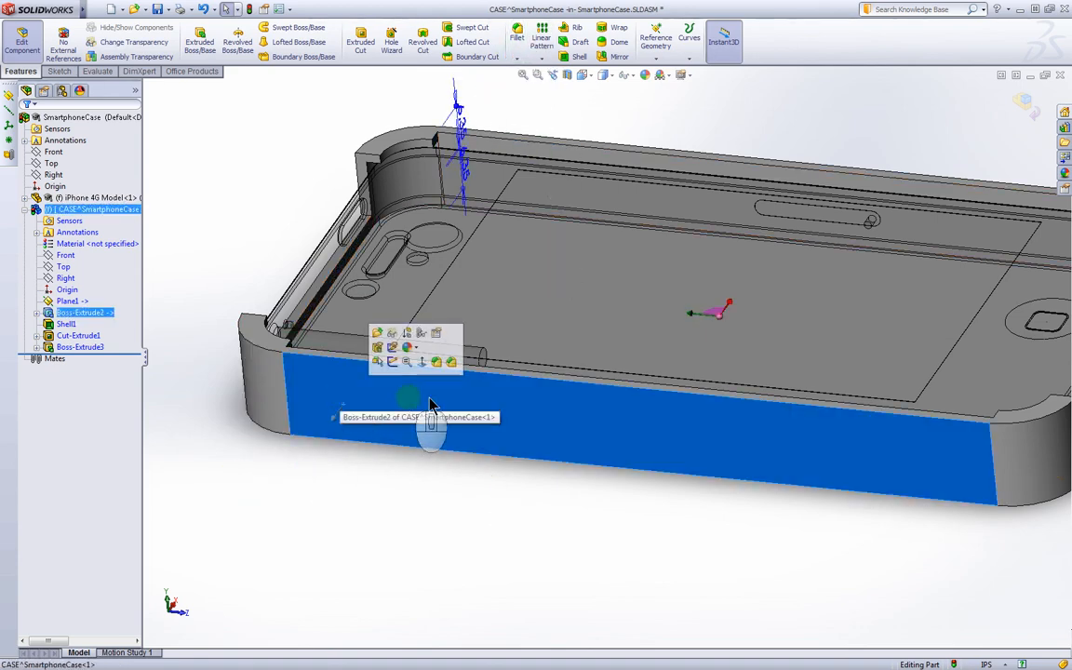
pyautogui.moveTo(558, 400); pyautogui.dragTo(586, 311, button='middle')
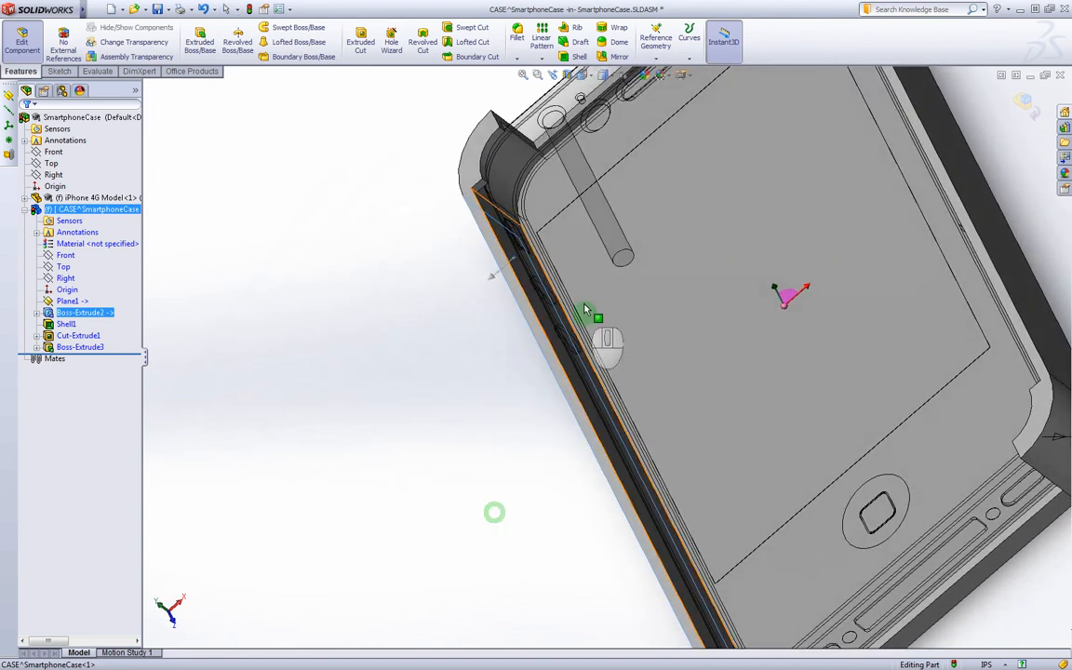
pyautogui.moveTo(515, 443); pyautogui.dragTo(547, 331, button='middle')
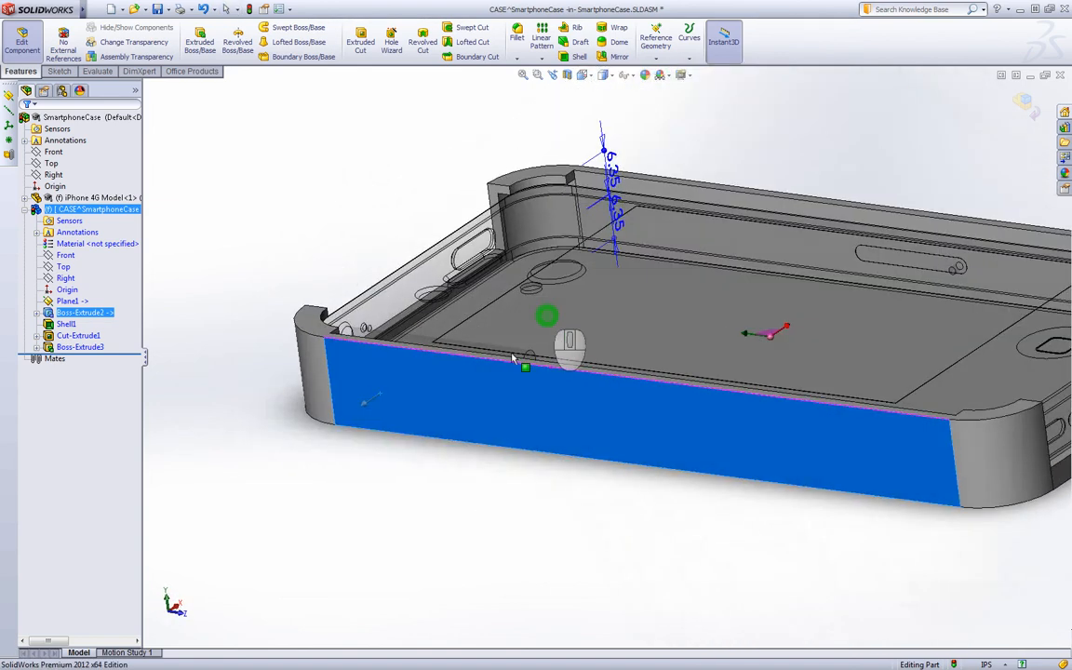
pyautogui.click(470, 391)
pyautogui.click(512, 356)
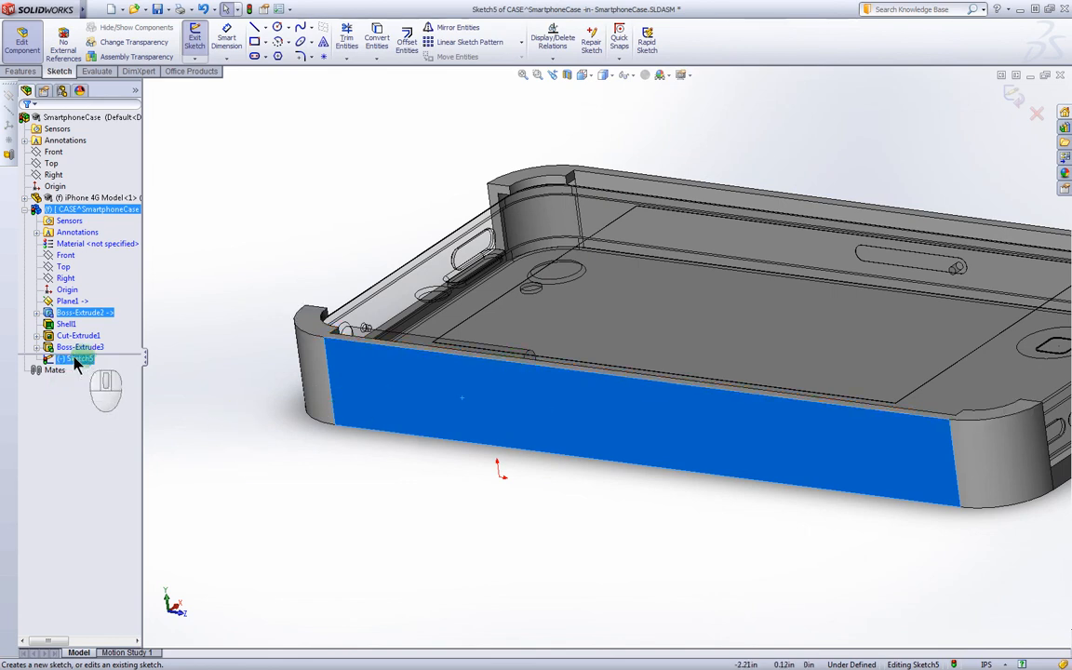
# Step: View the sketch face from the Left orientation and set the display style to hidden lines visible
pyautogui.click(579, 78)
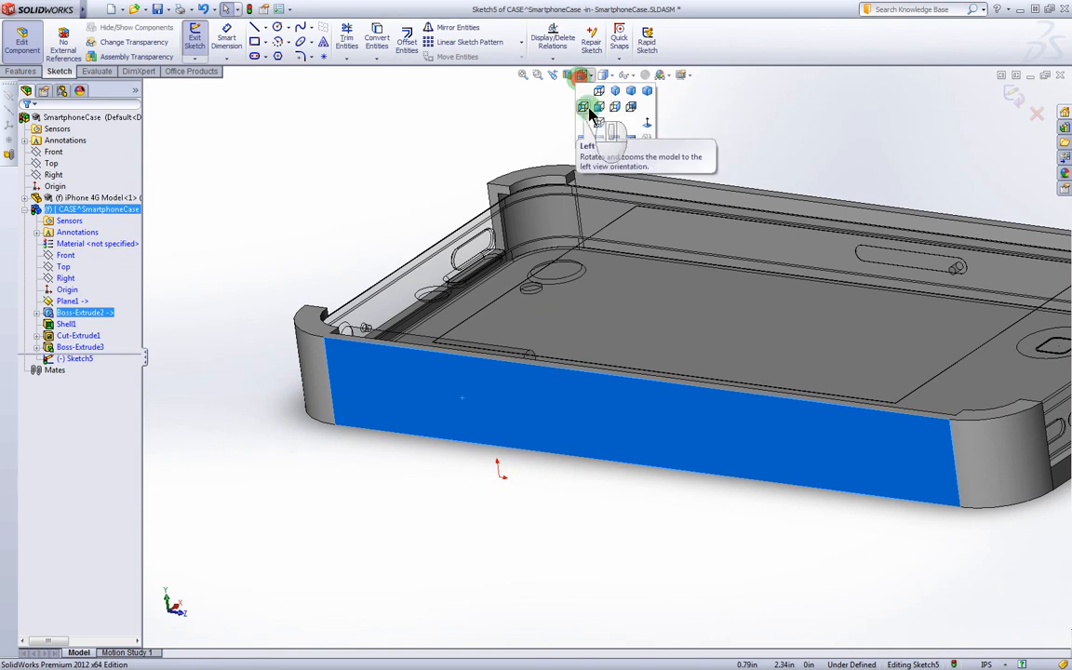
pyautogui.click(582, 110)
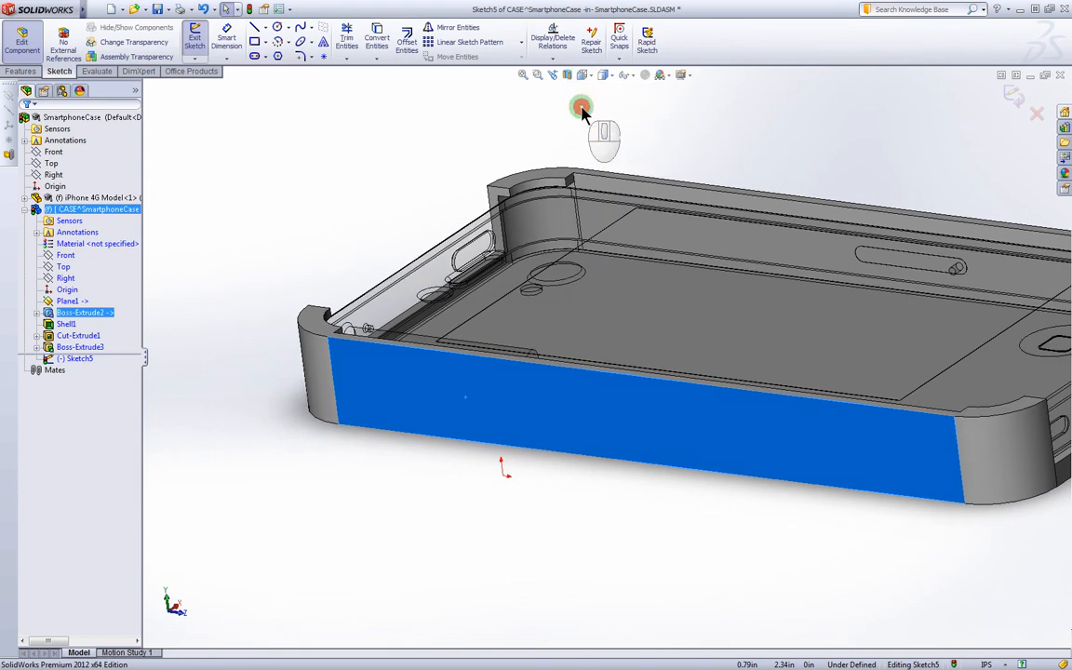
pyautogui.scroll(-3, 478, 316)
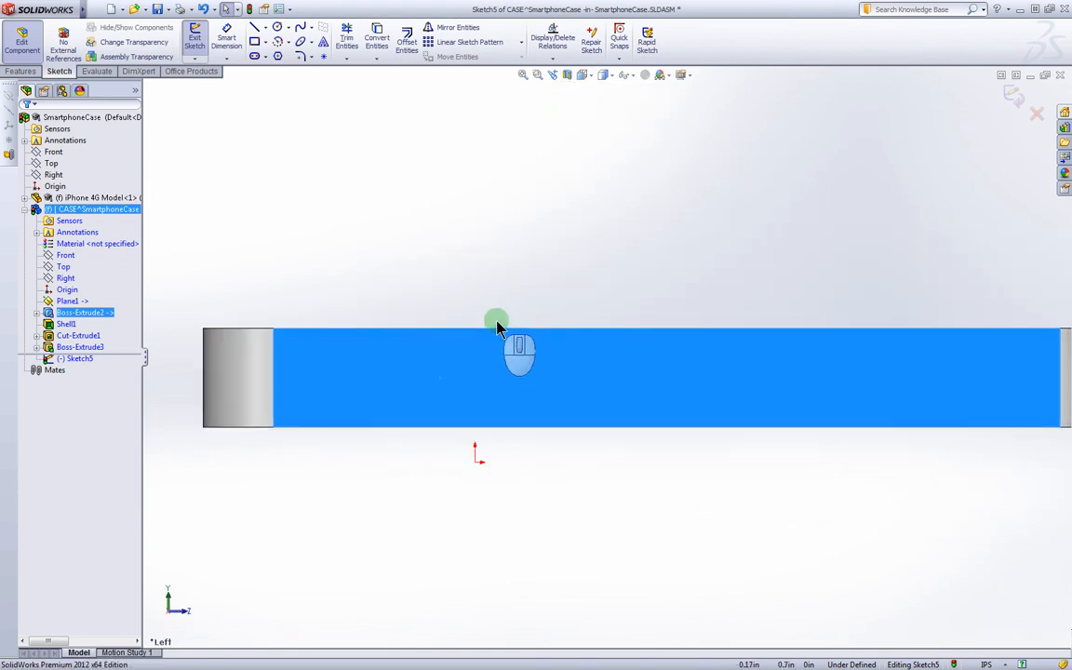
pyautogui.click(603, 75)
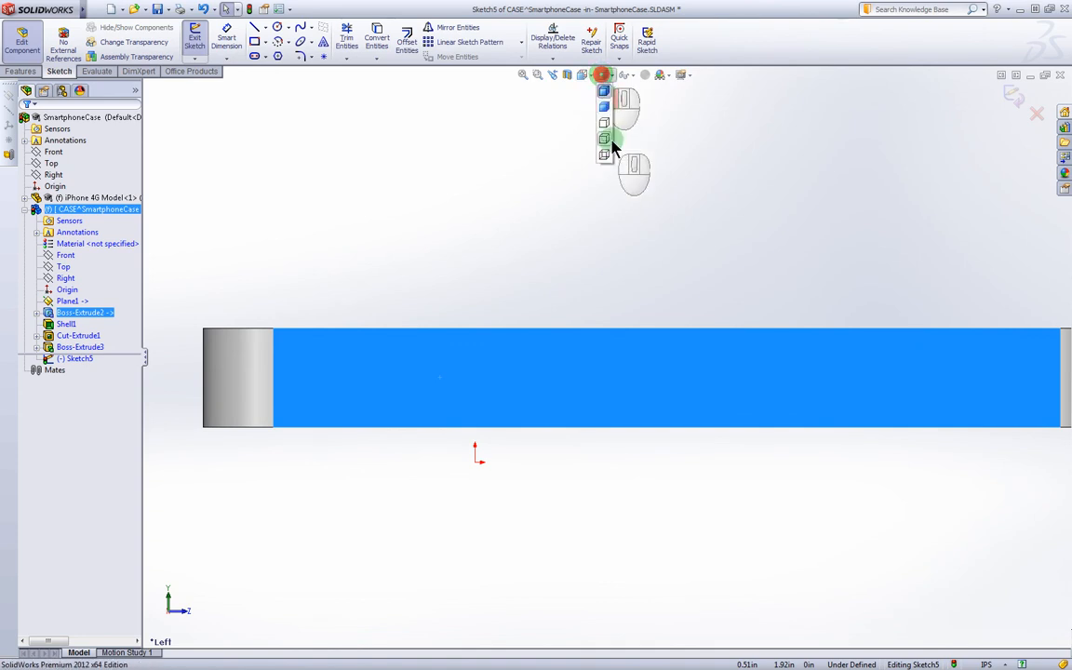
pyautogui.click(608, 140)
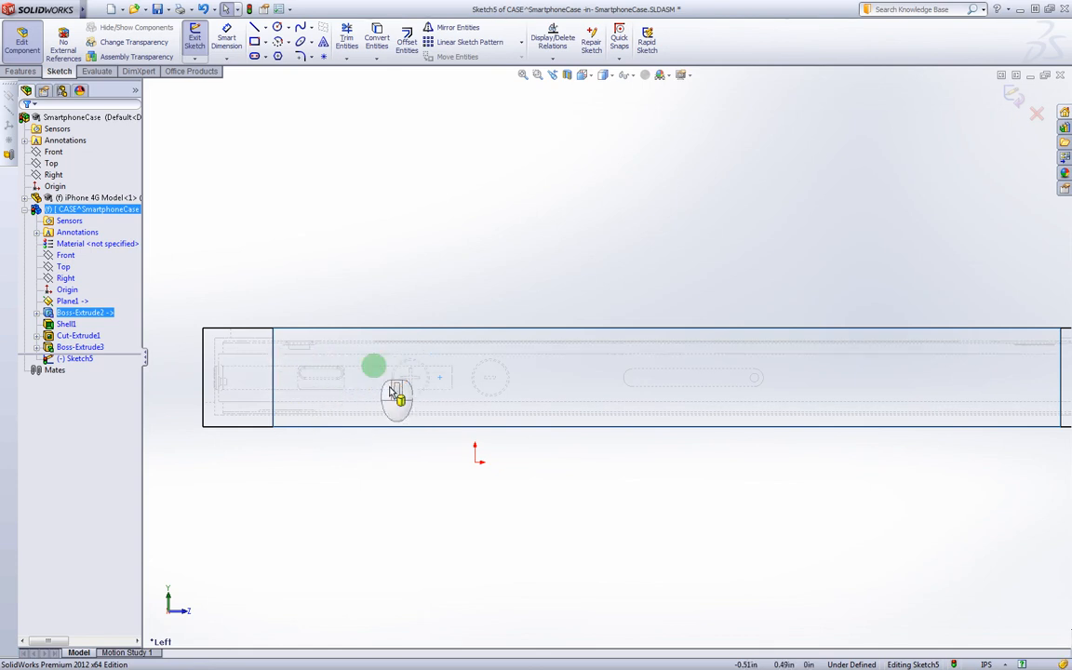
pyautogui.scroll(-3, 393, 372)
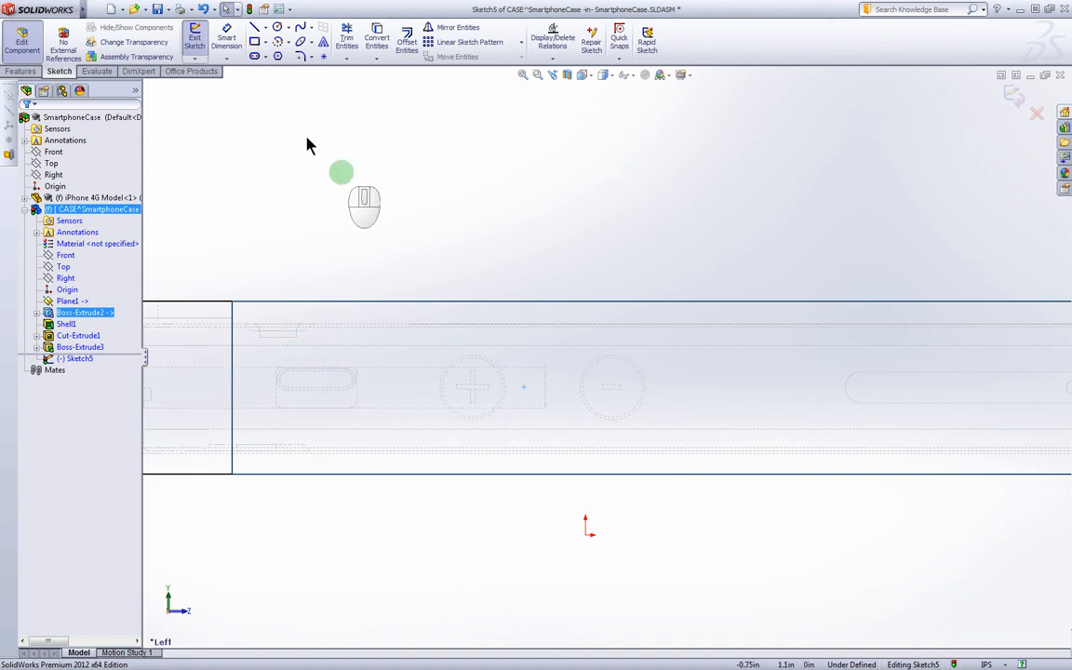
# Step: Sketch a corner rectangle about 0.32 in wide and 0.21 in high around the phone's side switch
pyautogui.click(255, 43)
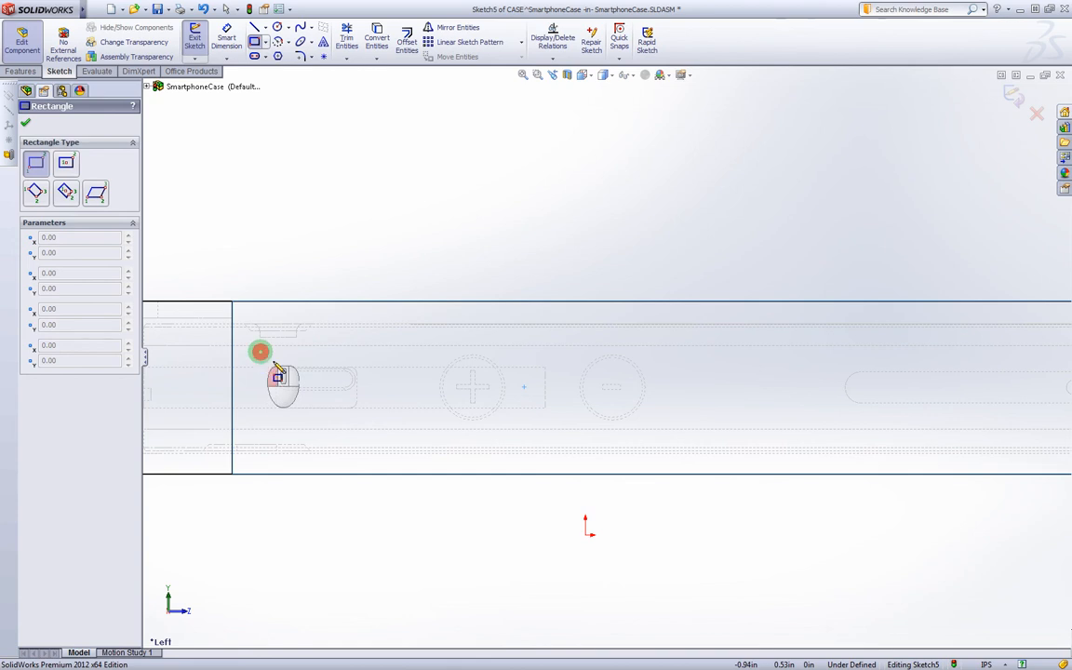
pyautogui.moveTo(259, 352); pyautogui.dragTo(369, 428)
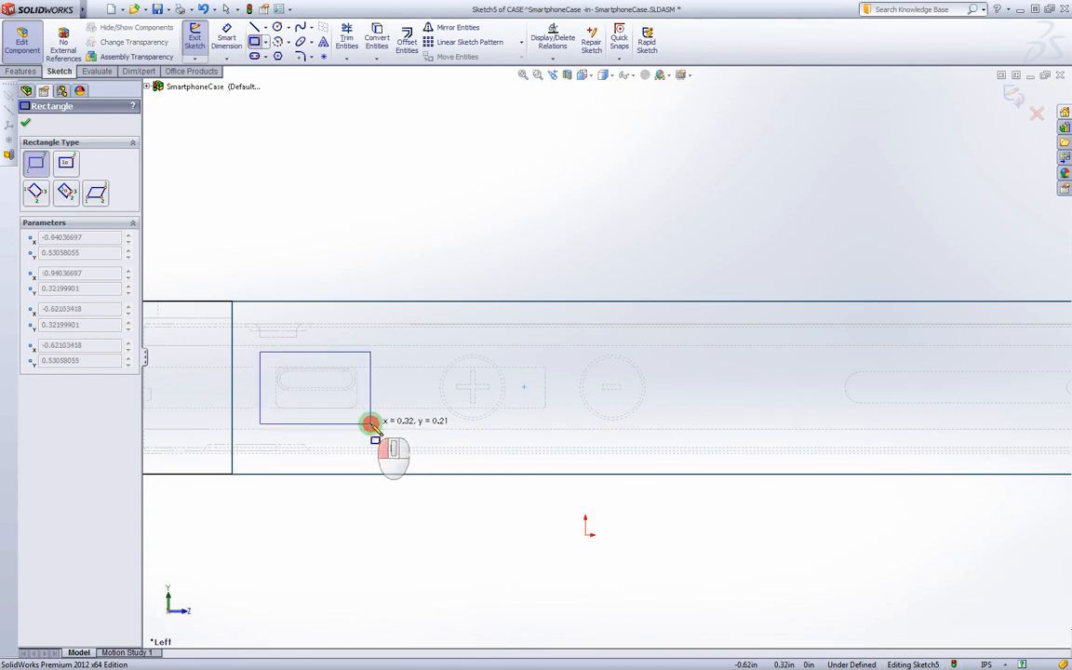
pyautogui.moveTo(370, 425); pyautogui.dragTo(371, 425)
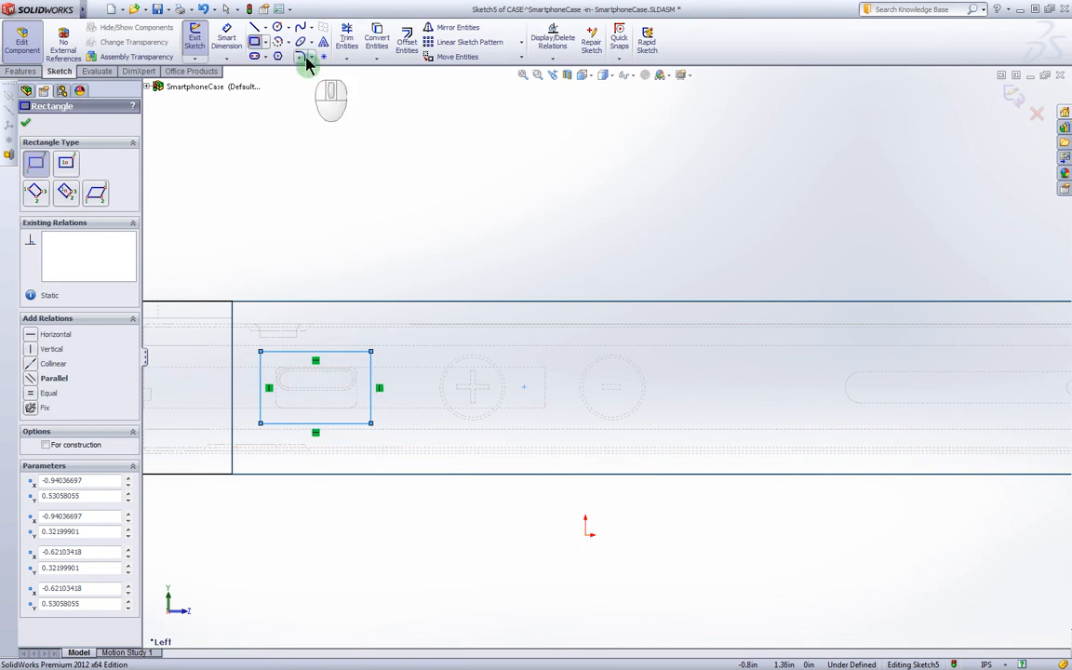
# Step: Sketch a straight slot between the centres of the plus and minus volume buttons, about 0.41 in centre to centre and 0.32 in wide
pyautogui.click(255, 57)
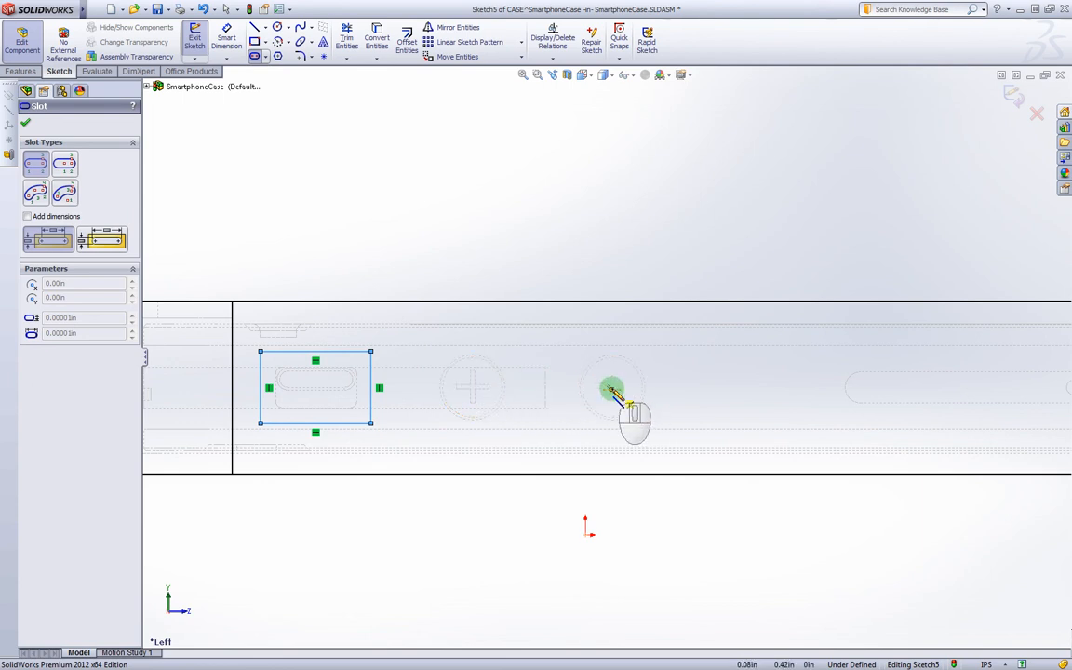
pyautogui.moveTo(611, 385); pyautogui.dragTo(489, 390)
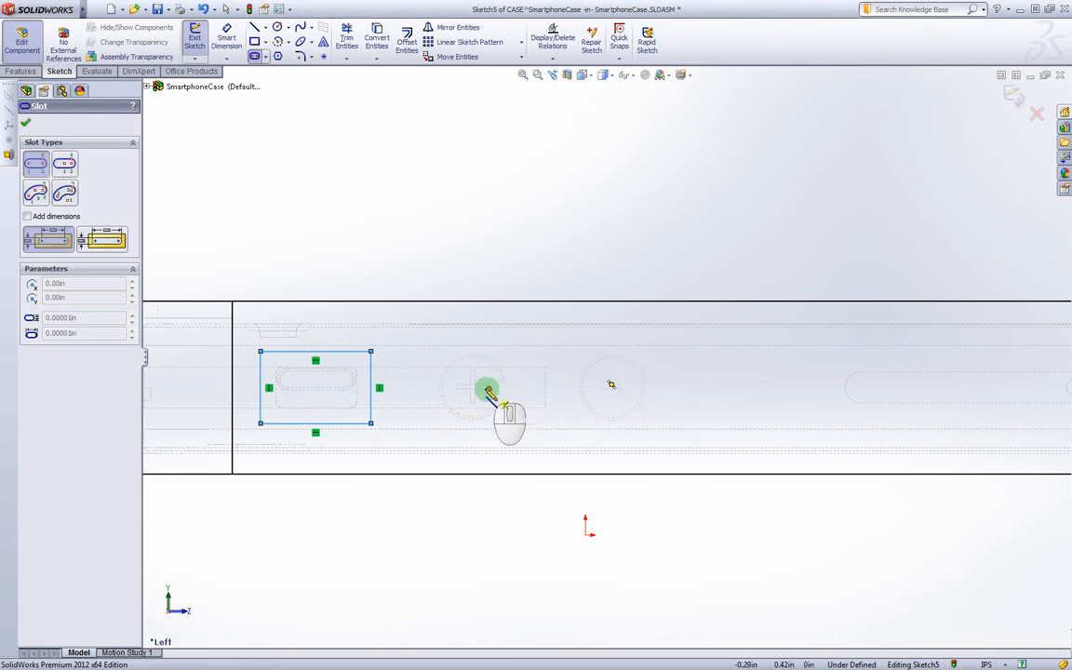
pyautogui.scroll(-4, 474, 385)
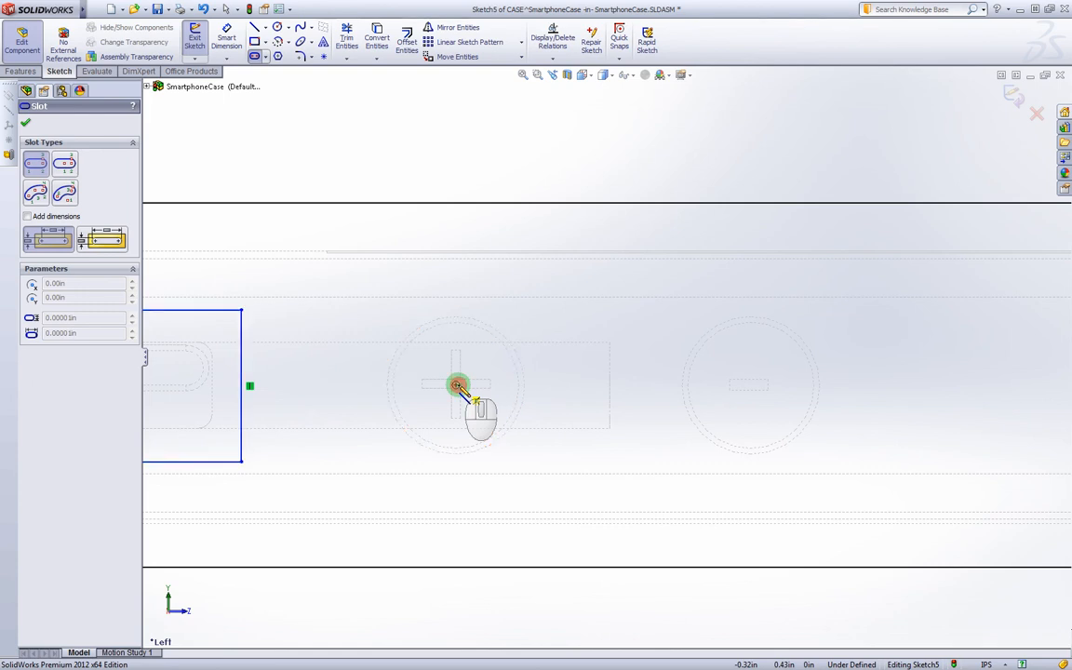
pyautogui.moveTo(457, 385); pyautogui.dragTo(750, 386)
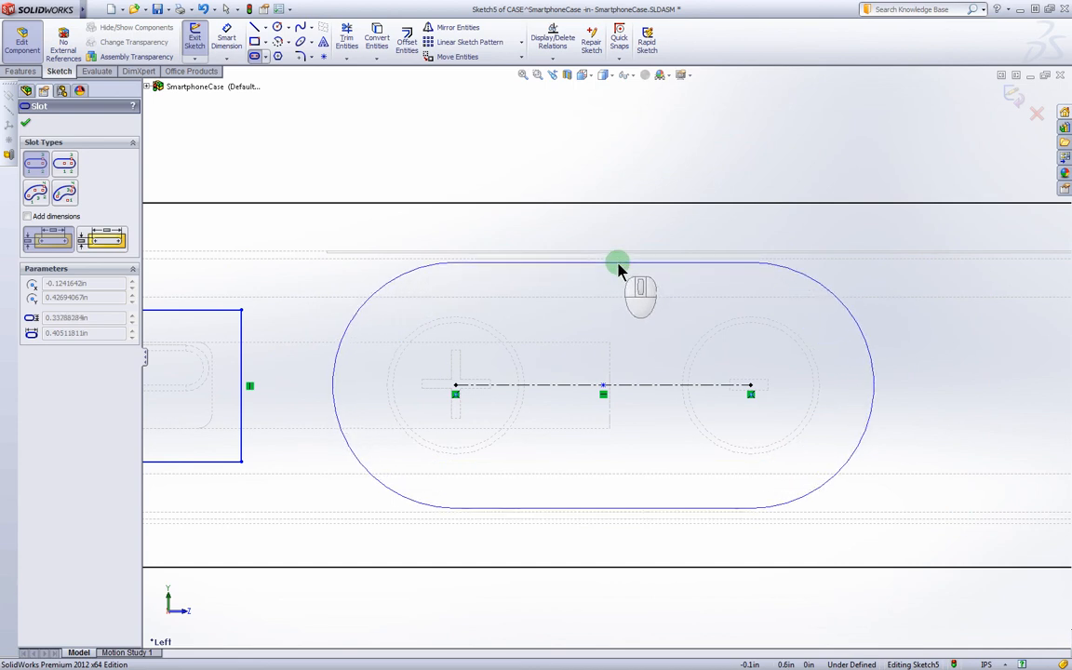
pyautogui.click(617, 269)
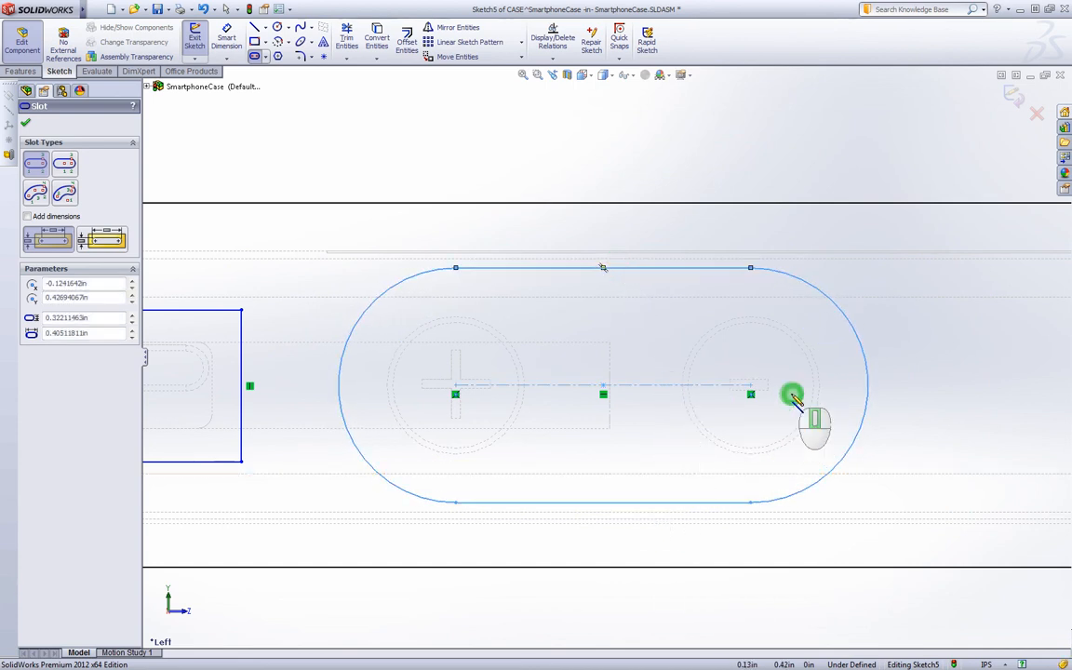
# Step: Start an Extruded Cut from the rectangle and slot into the side wall with a blind depth of about 8.27 mm
pyautogui.moveTo(791, 395)
pyautogui.mouseDown(button='middle')
pyautogui.moveTo(730, 419)
pyautogui.moveTo(705, 443)
pyautogui.moveTo(805, 365)
pyautogui.mouseUp(button='middle')
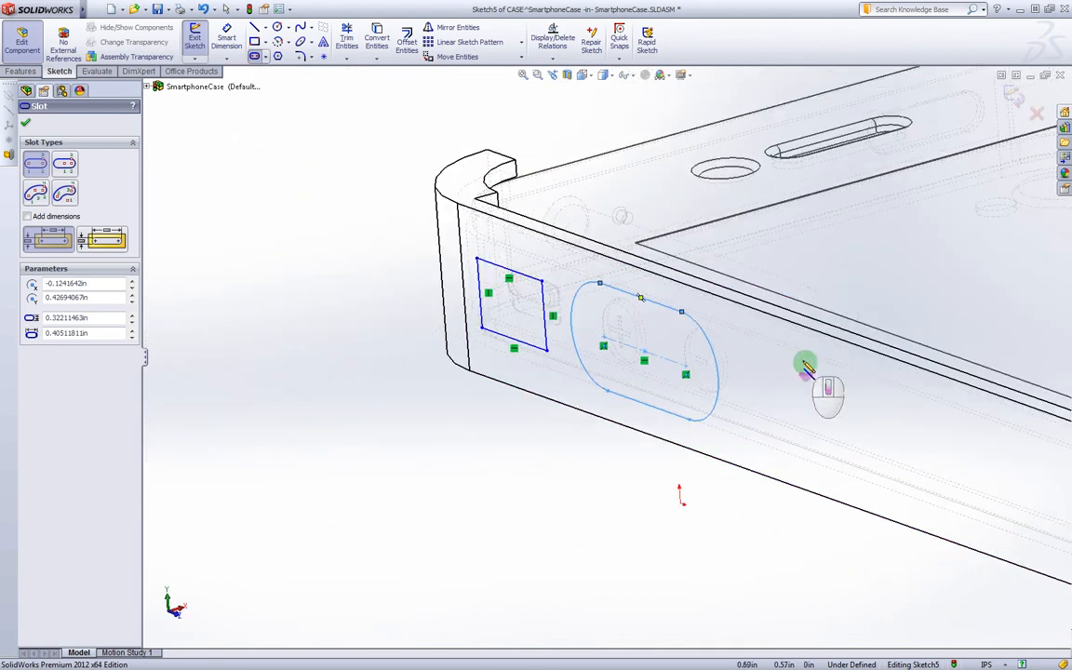
pyautogui.scroll(-3, 805, 365)
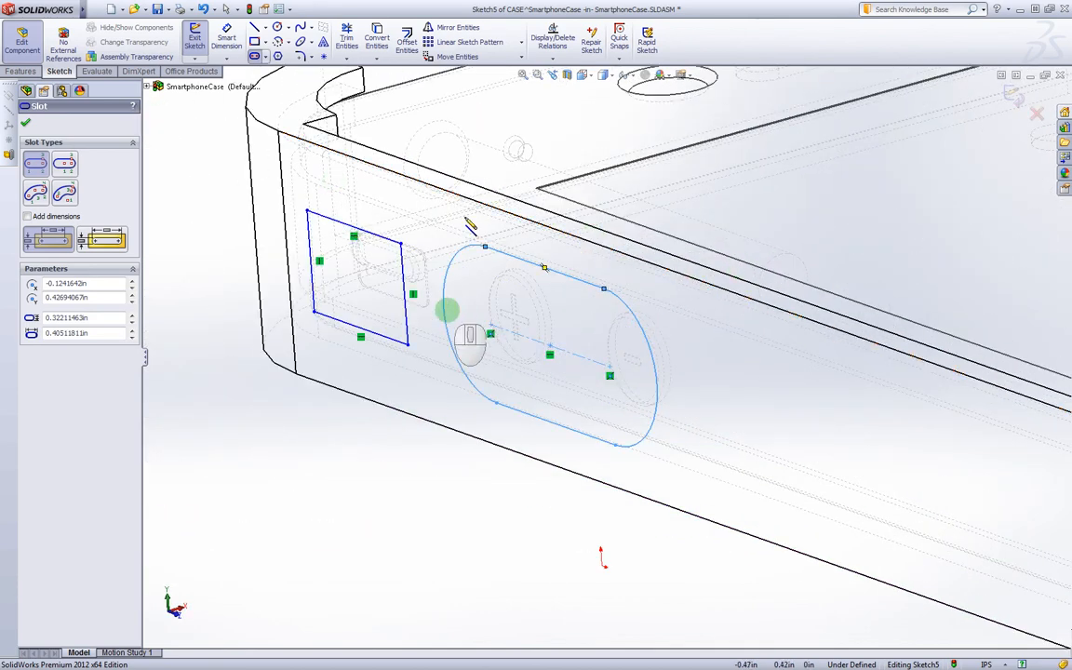
pyautogui.scroll(3, 826, 268)
pyautogui.moveTo(826, 268); pyautogui.dragTo(721, 339, button='middle')
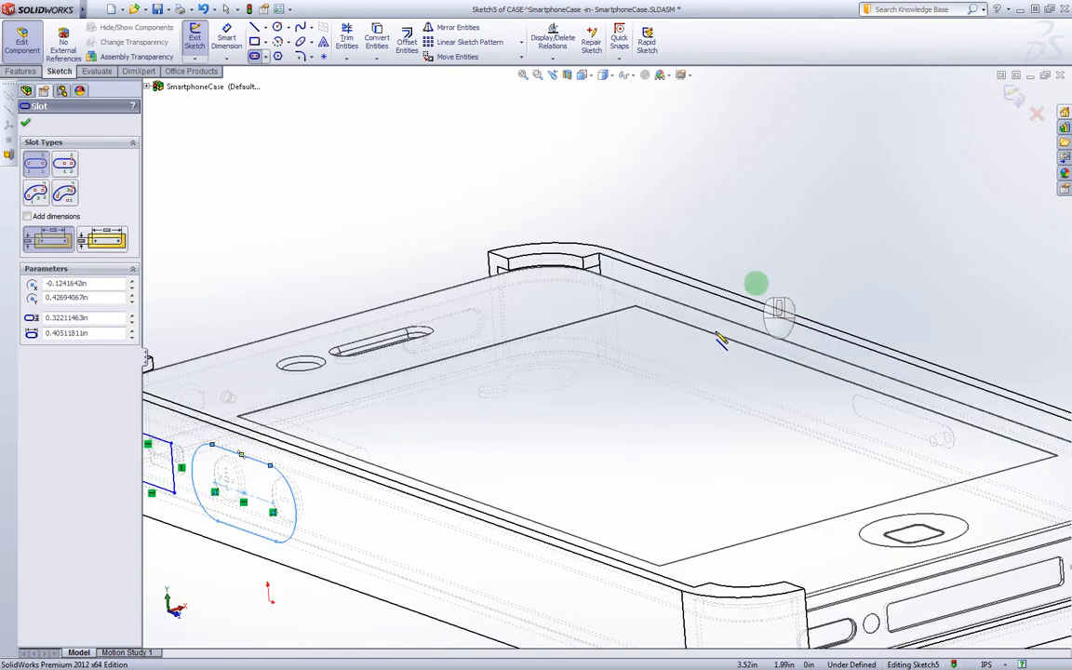
pyautogui.scroll(3, 558, 353)
pyautogui.scroll(-5, 382, 435)
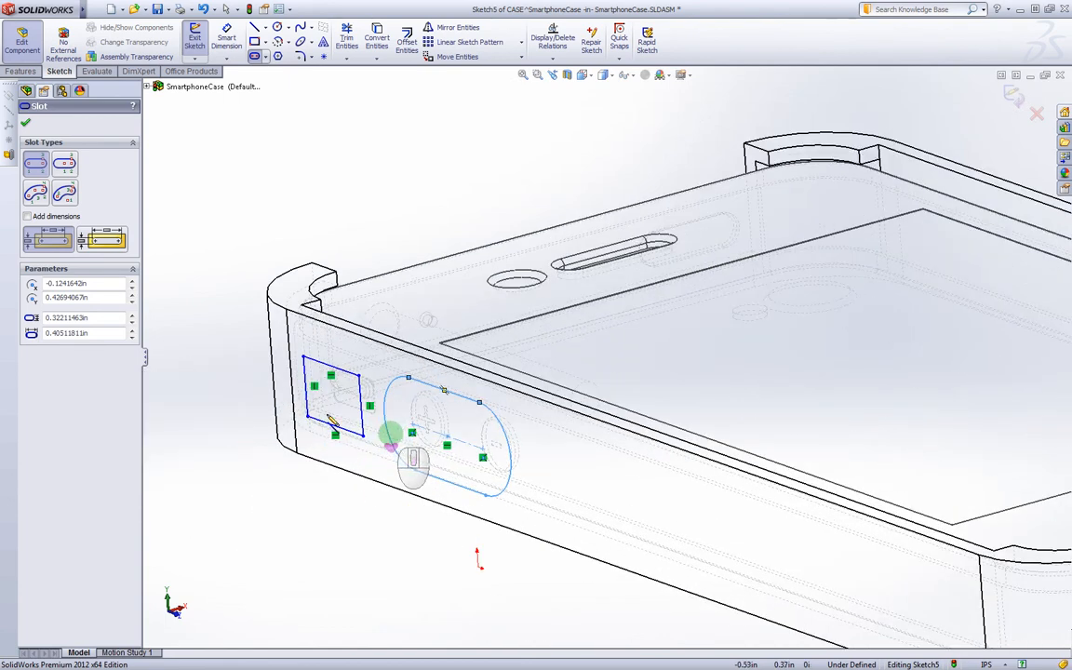
pyautogui.click(22, 74)
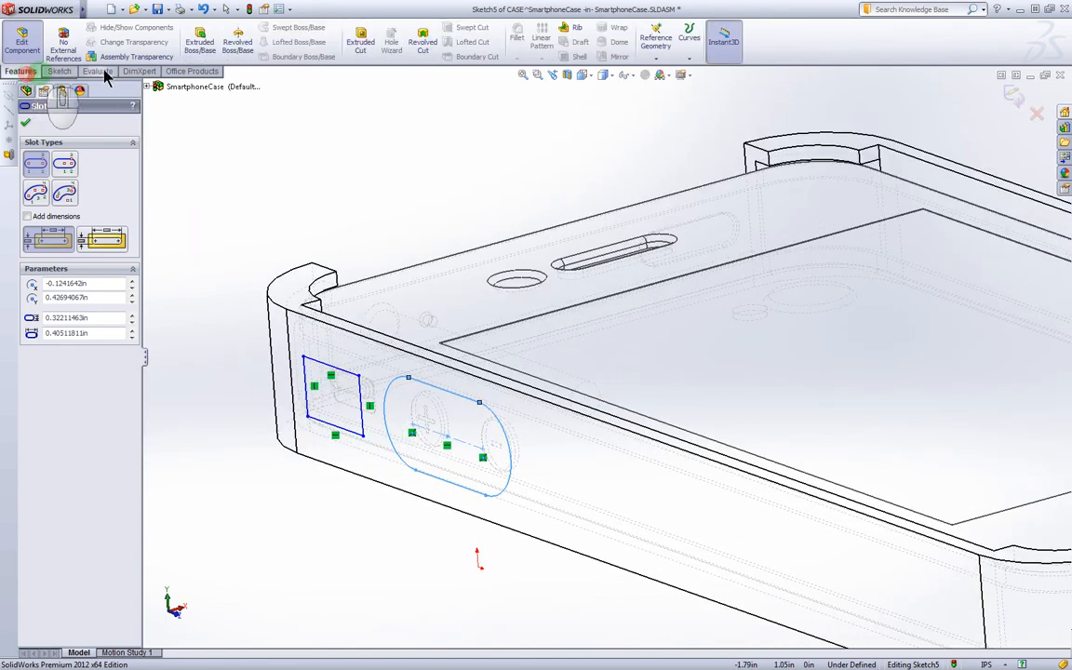
pyautogui.click(359, 54)
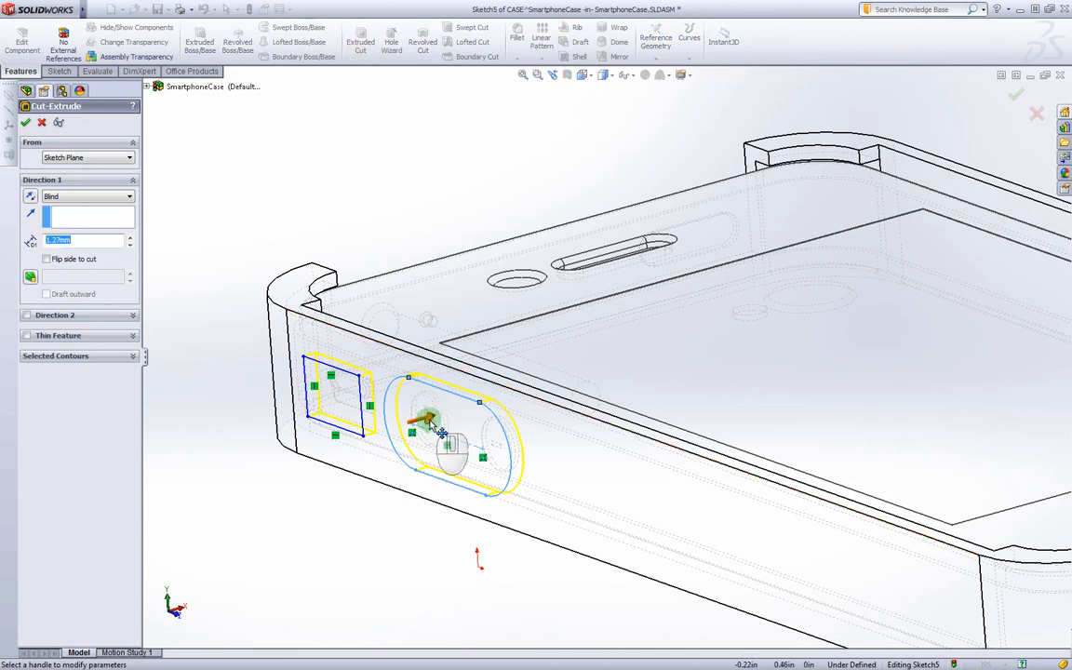
pyautogui.moveTo(441, 431); pyautogui.dragTo(511, 415)
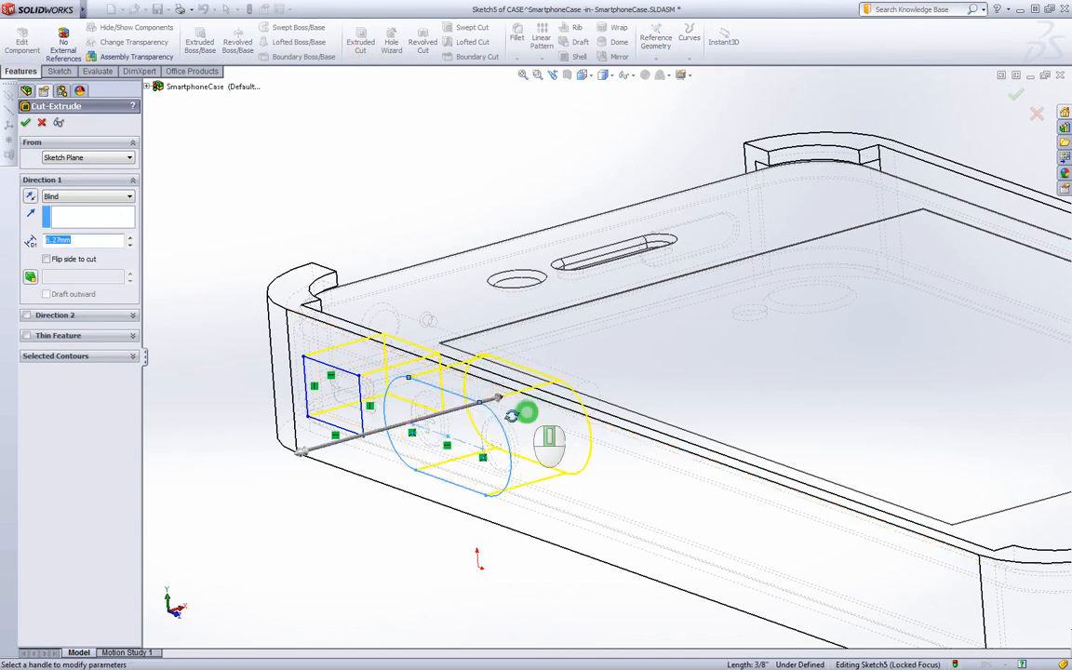
pyautogui.moveTo(511, 415)
pyautogui.mouseDown(button='middle')
pyautogui.moveTo(474, 433)
pyautogui.moveTo(508, 421)
pyautogui.mouseUp(button='middle')
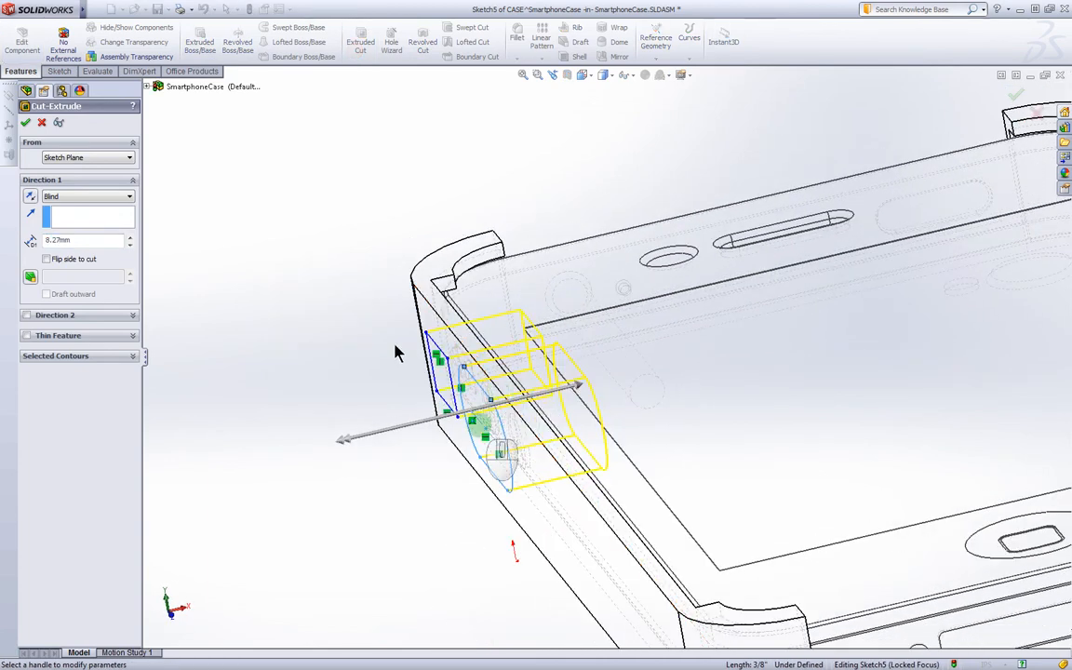
# Step: Reduce the blind depth of the switch and volume button cut to about 7.27 mm and complete the feature
pyautogui.scroll(2, 530, 391)
pyautogui.scroll(3, 614, 367)
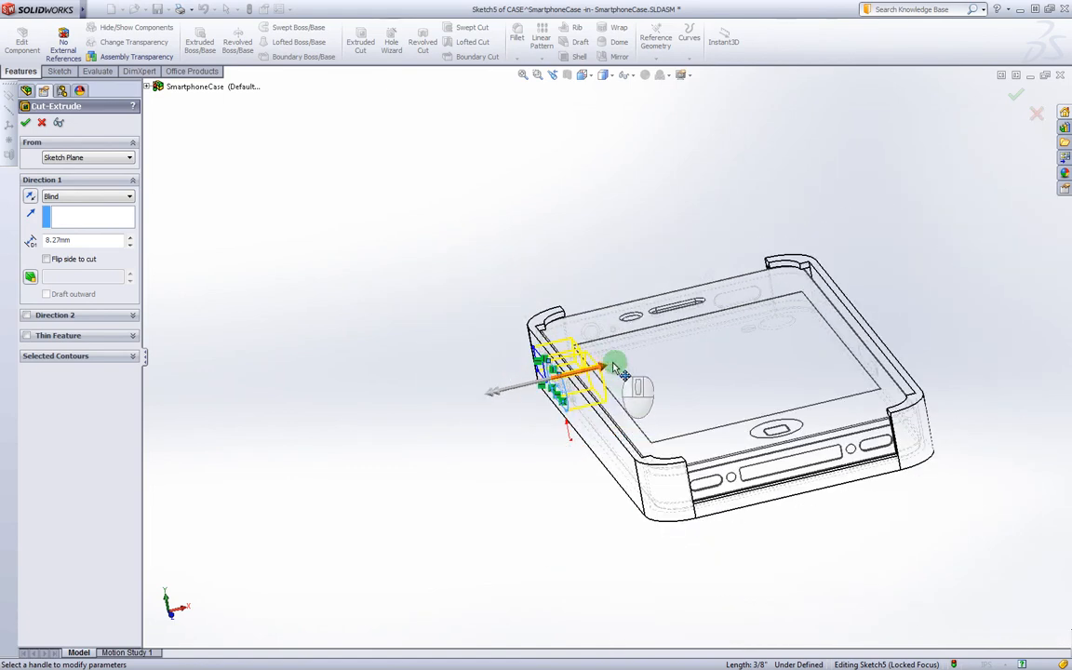
pyautogui.moveTo(617, 376); pyautogui.dragTo(597, 409)
pyautogui.scroll(-3, 700, 400)
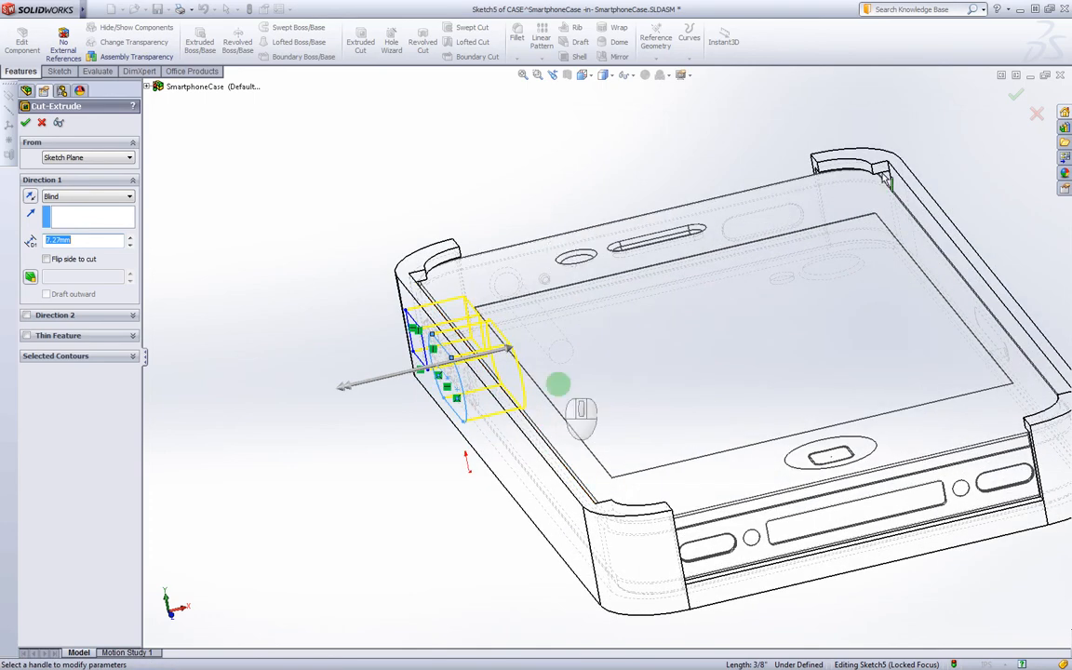
pyautogui.click(1000, 99)
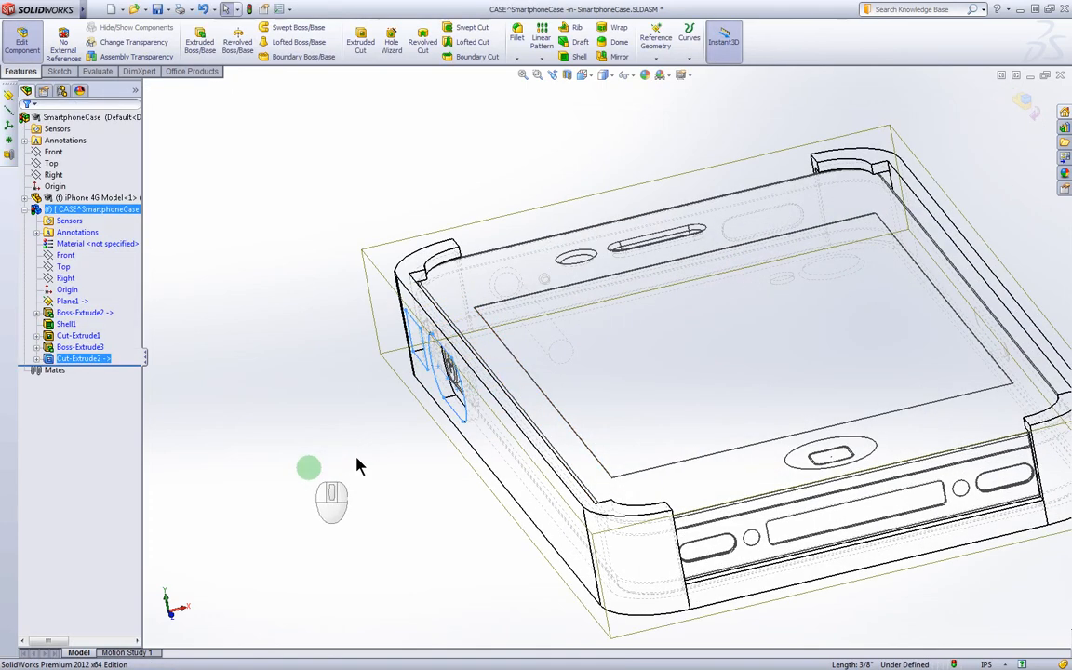
# Step: Set the display style back to shaded with edges and turn the model to view the back of the case
pyautogui.moveTo(312, 473); pyautogui.dragTo(518, 233, button='middle')
pyautogui.click(603, 74)
pyautogui.click(606, 93)
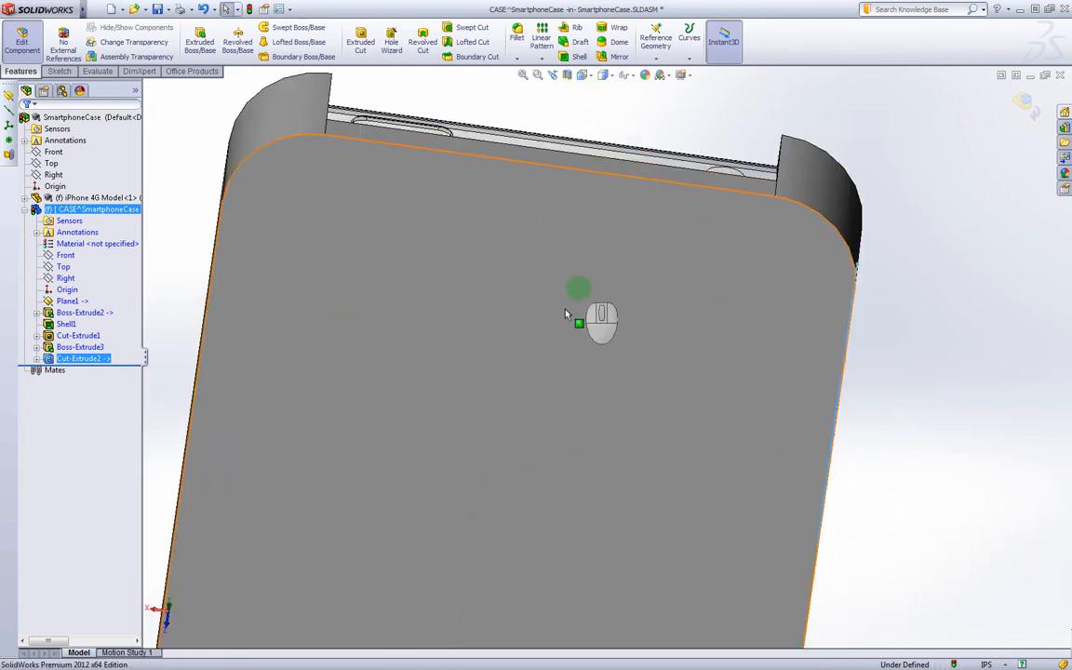
# Step: Start a sketch on the outer back face of the case and orient the model to the Bottom view
pyautogui.moveTo(582, 307); pyautogui.dragTo(626, 350, button='middle')
pyautogui.click(421, 355)
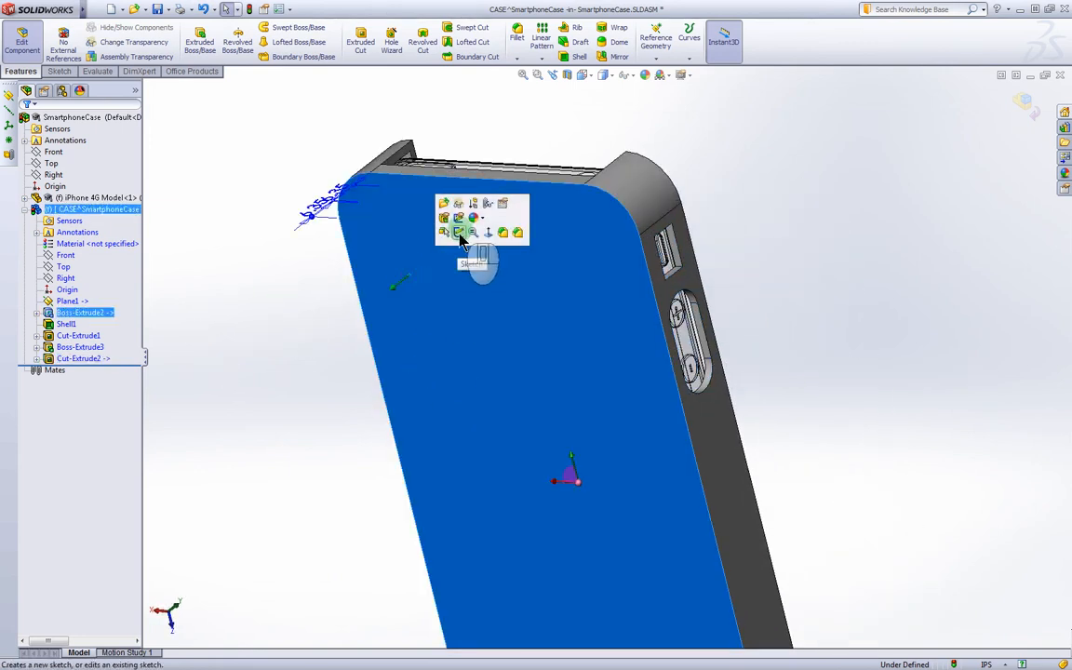
pyautogui.click(459, 236)
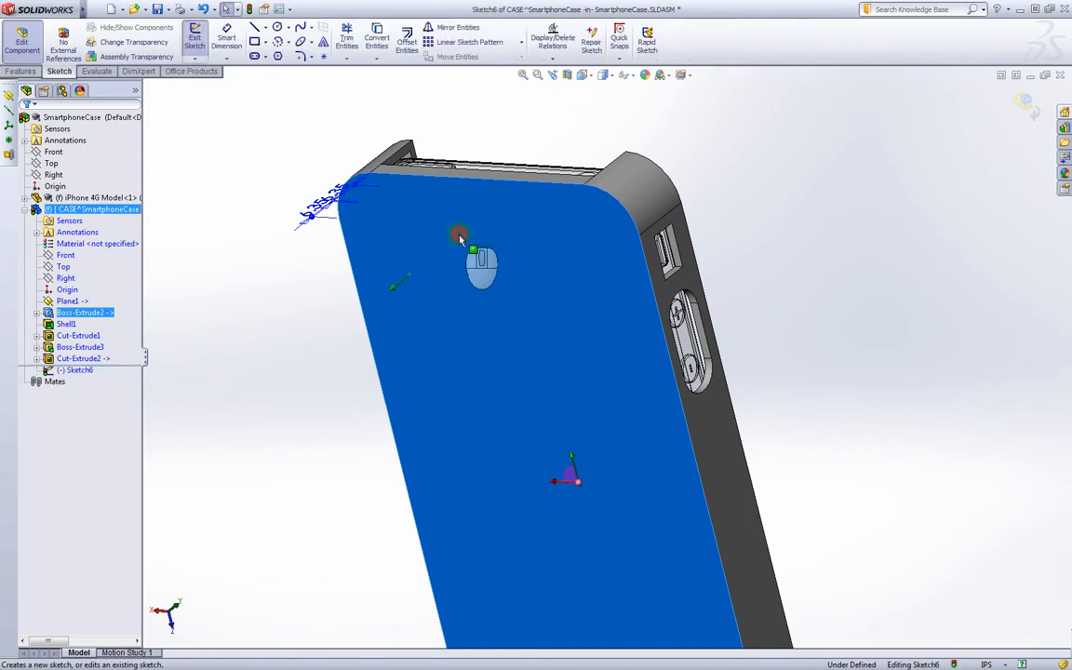
pyautogui.click(586, 77)
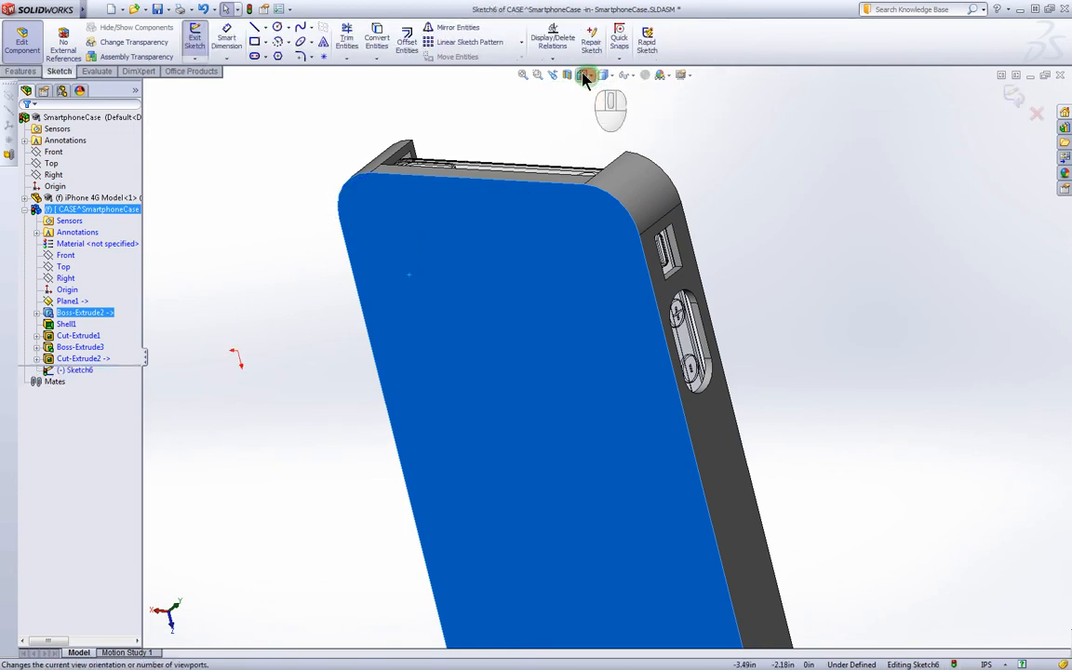
pyautogui.click(584, 77)
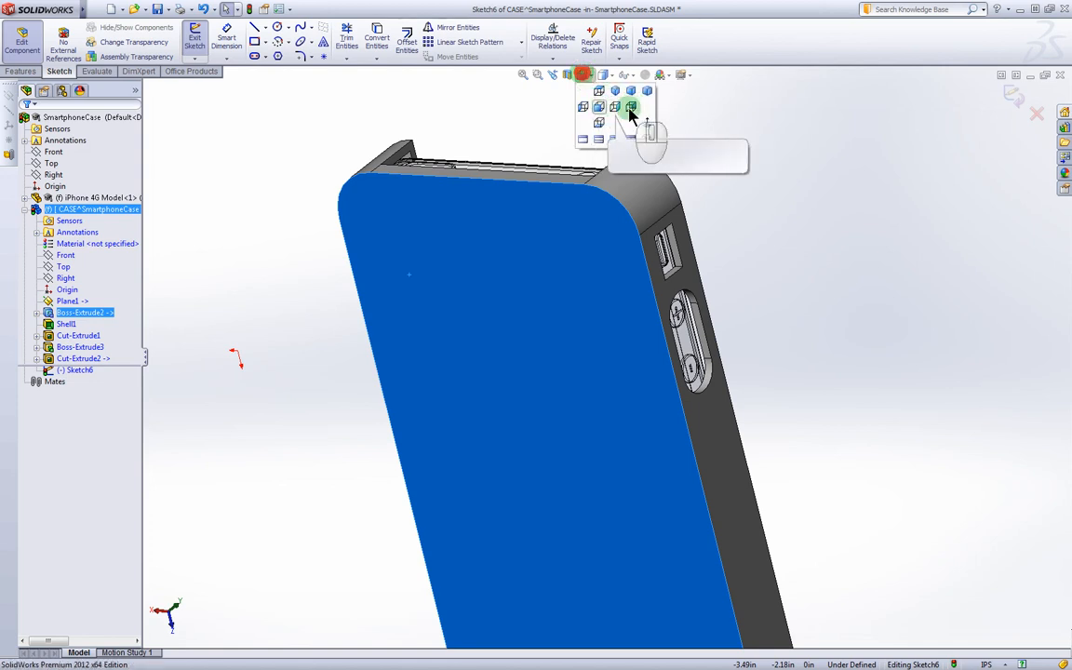
pyautogui.click(629, 111)
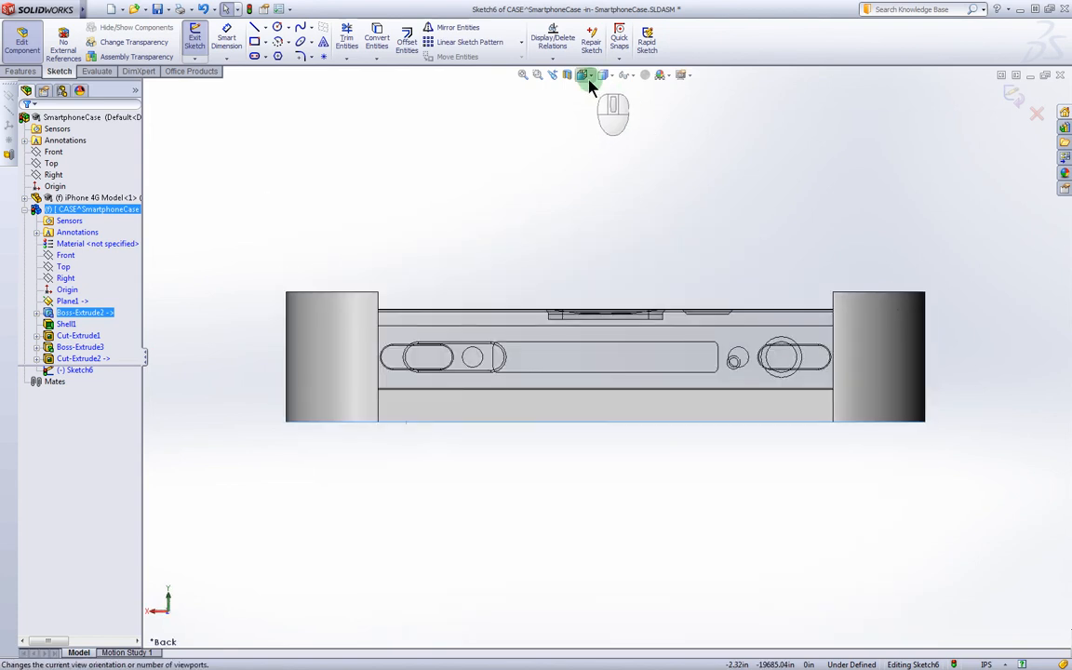
pyautogui.click(585, 78)
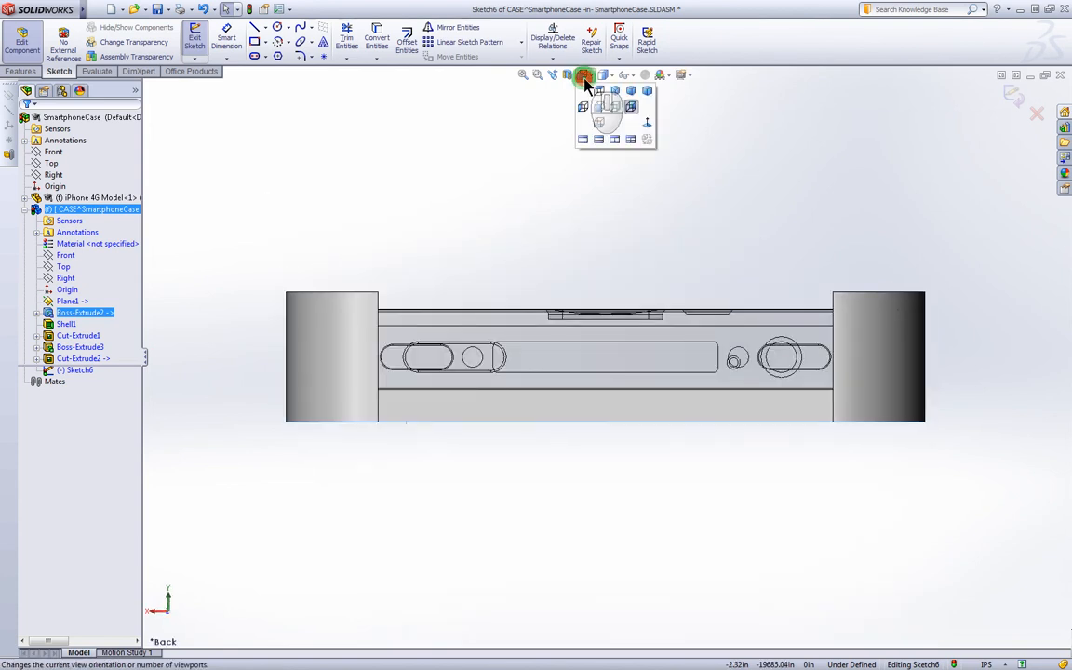
pyautogui.click(599, 125)
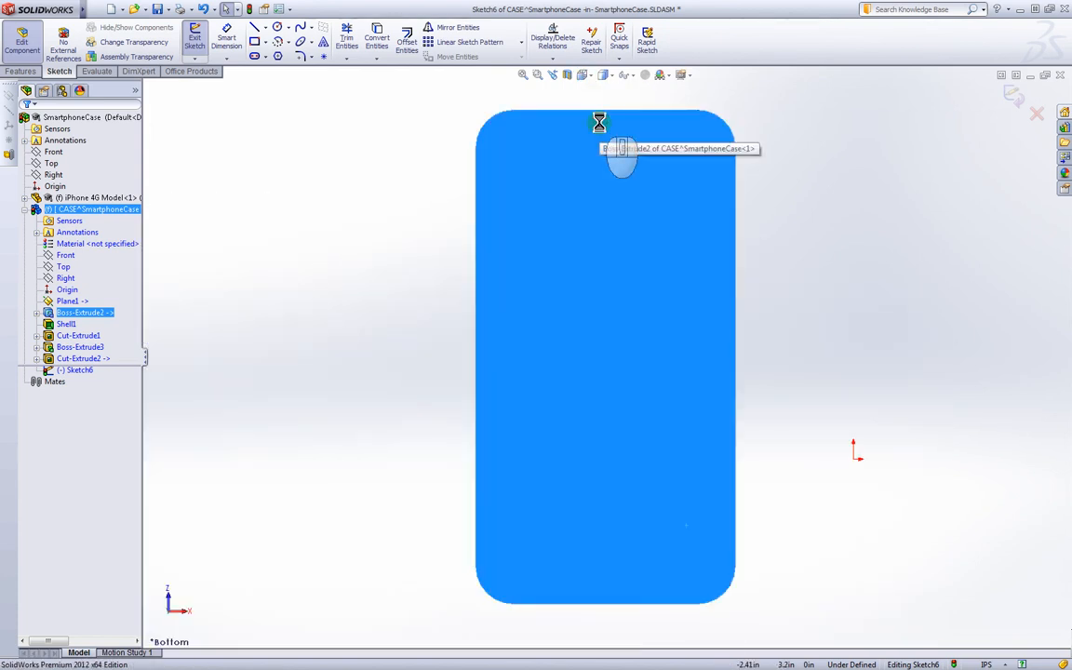
# Step: Set the display style to hidden lines visible and restore the full Bottom view of the case back
pyautogui.click(603, 76)
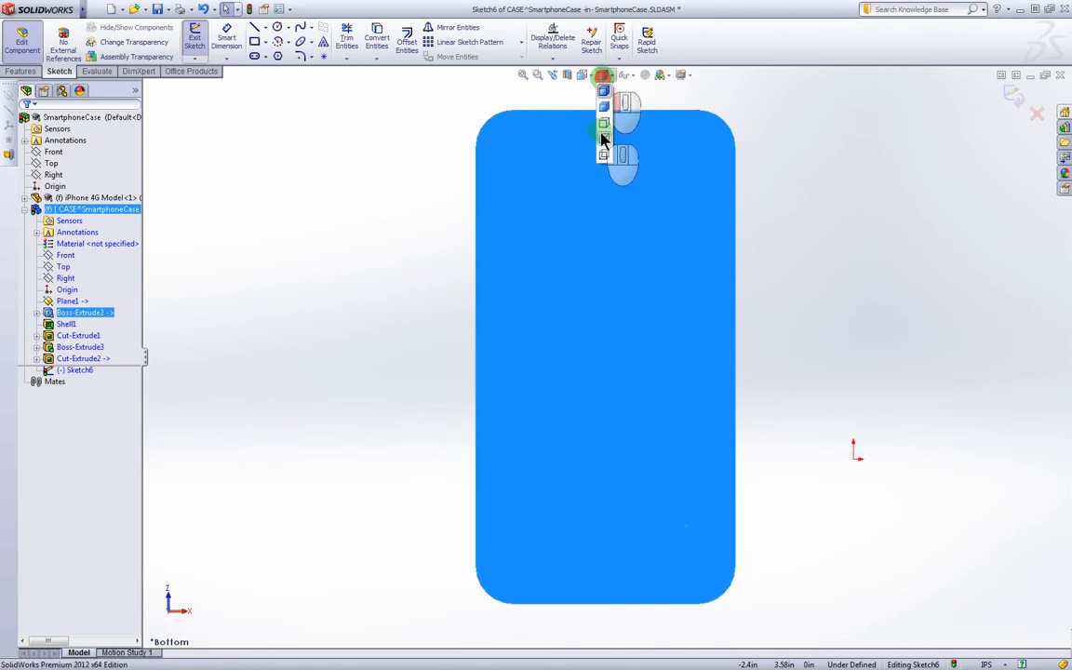
pyautogui.click(603, 140)
pyautogui.scroll(-3, 716, 572)
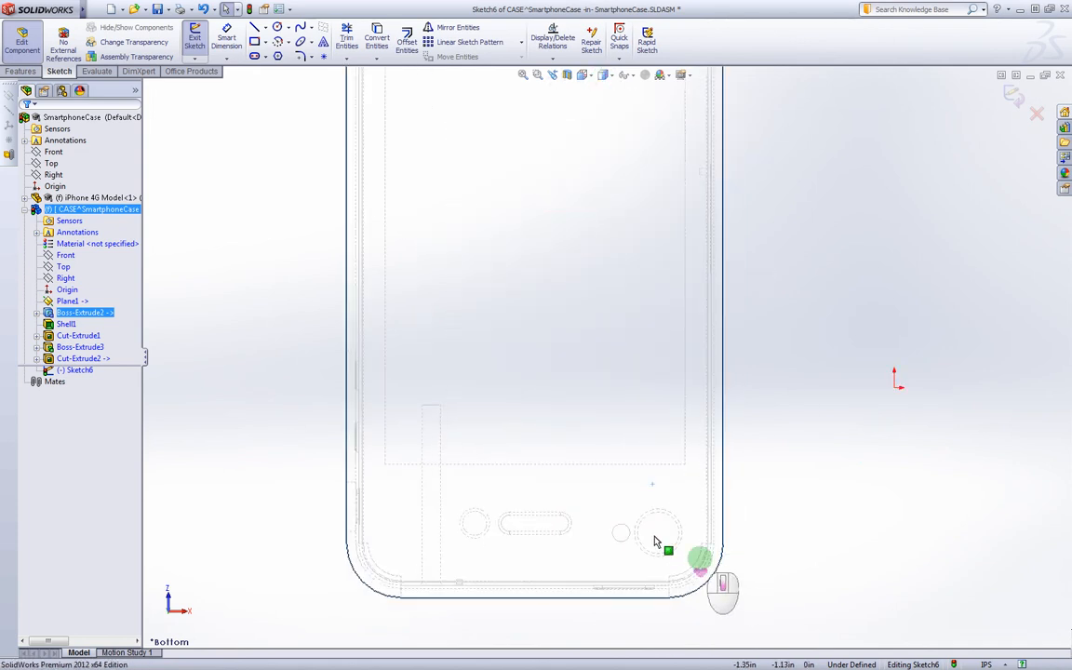
pyautogui.scroll(-2, 655, 542)
pyautogui.scroll(3, 641, 516)
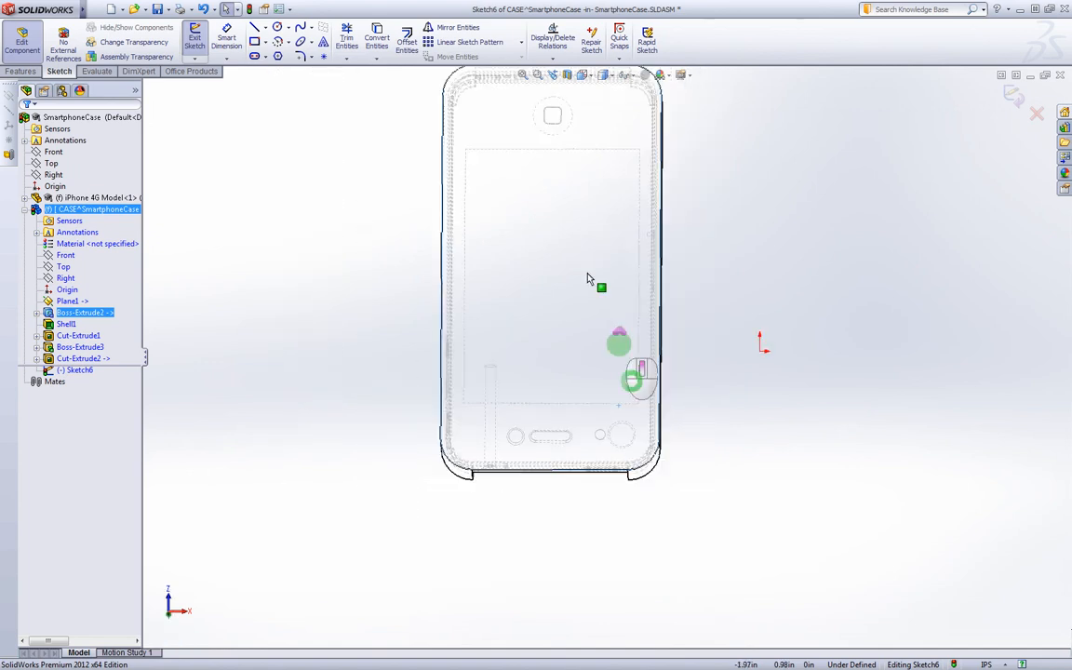
pyautogui.click(586, 77)
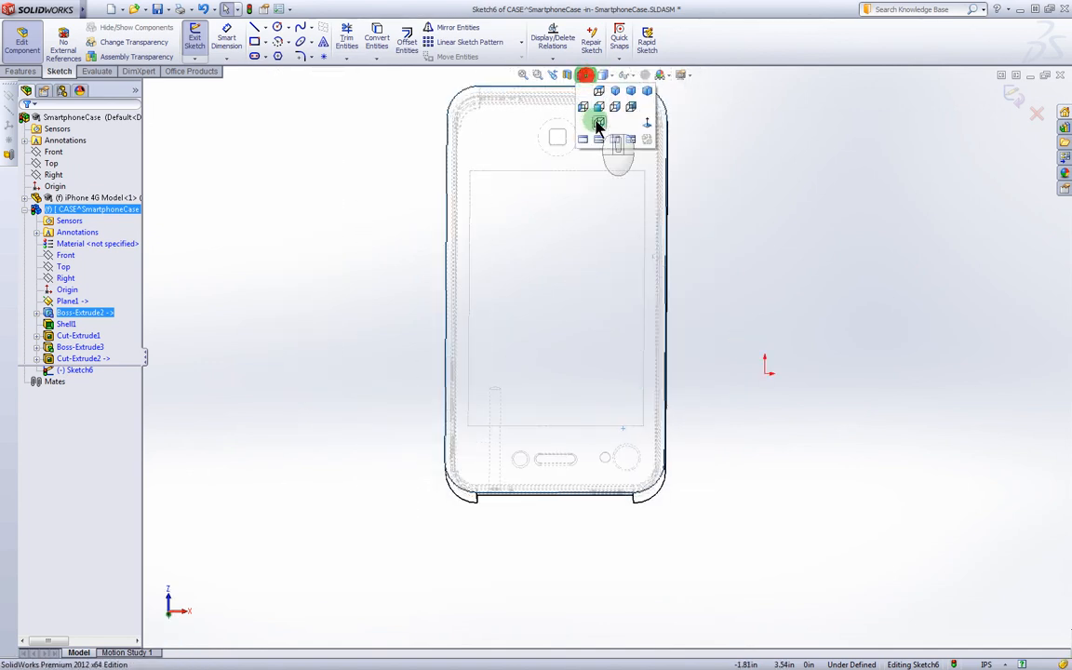
pyautogui.click(632, 106)
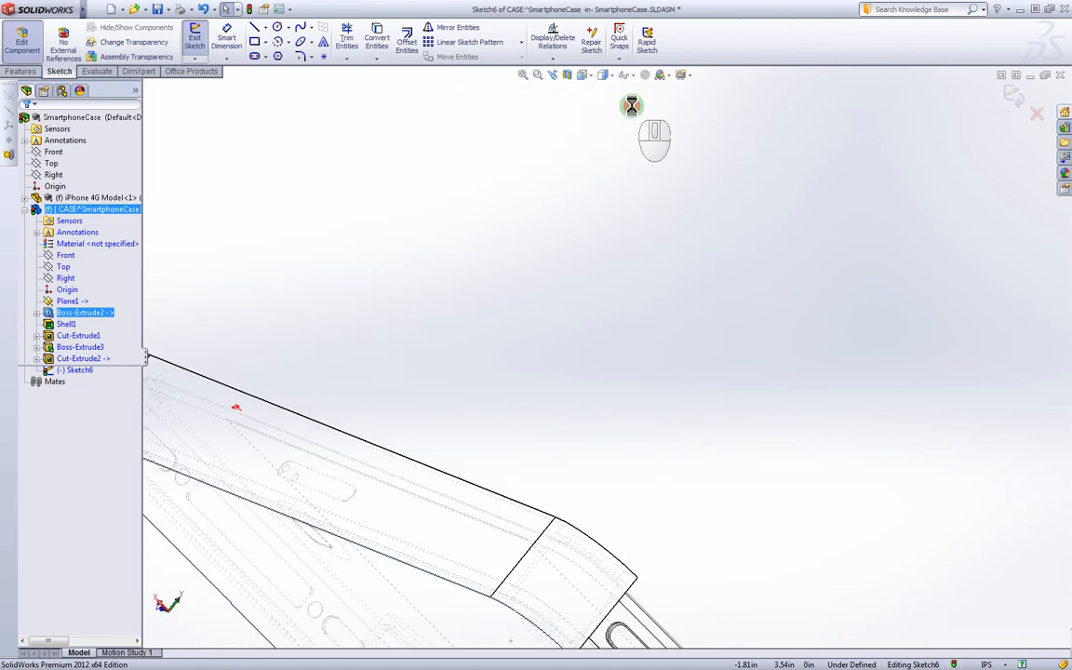
pyautogui.click(584, 75)
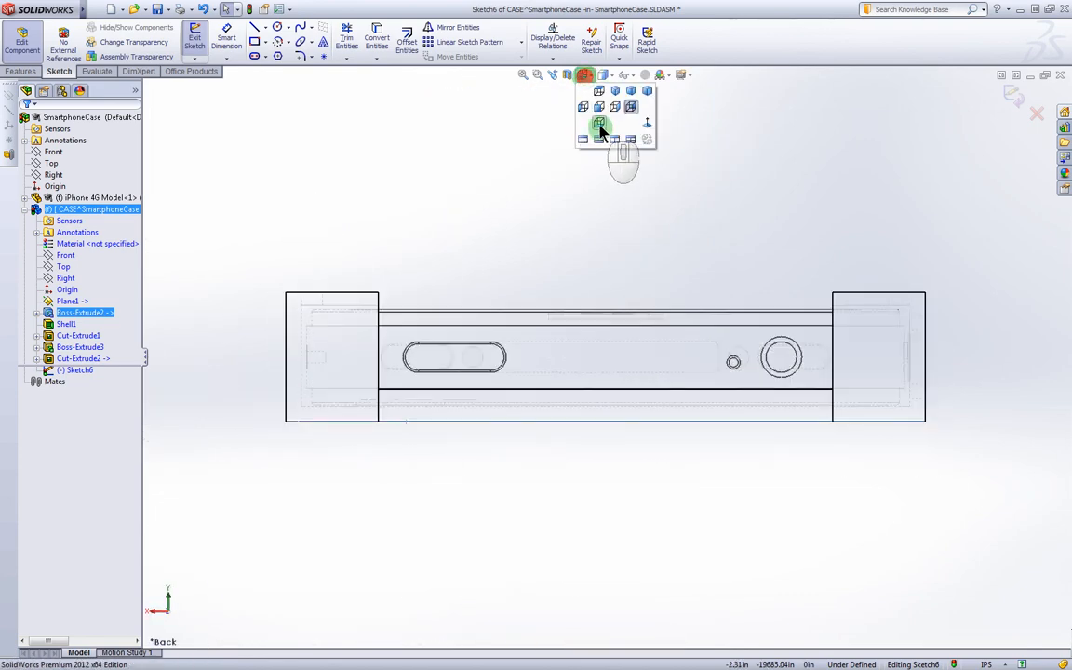
pyautogui.click(599, 125)
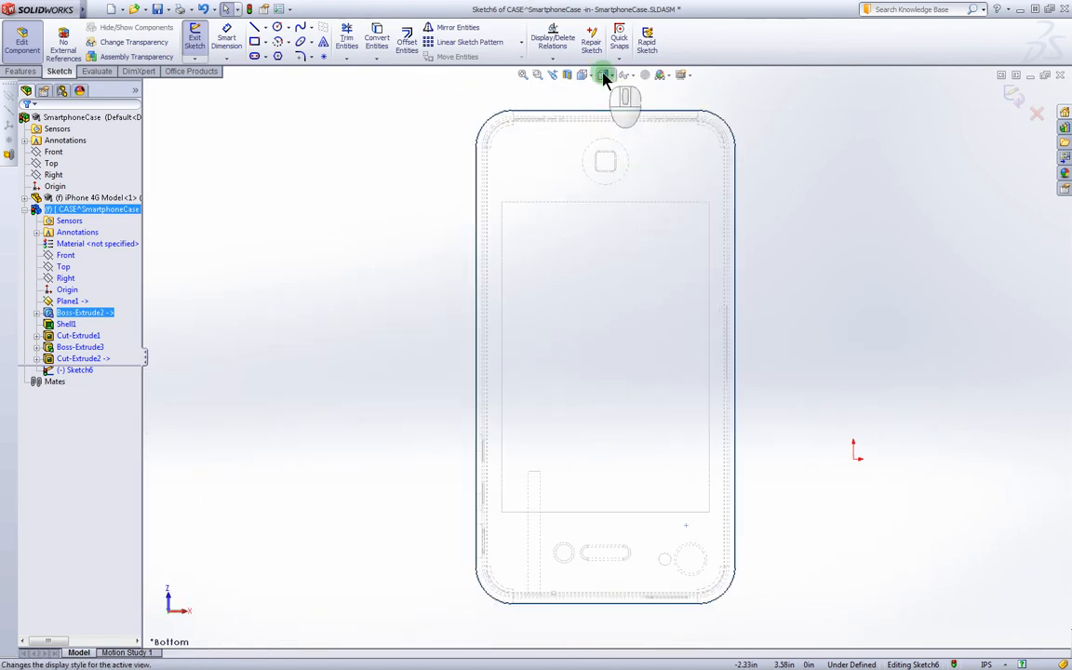
pyautogui.click(603, 75)
pyautogui.click(606, 146)
# Step: Sketch a circle of about 0.196 in radius centred on the phone's camera lens and one of about 0.108 in radius centred on the flash
pyautogui.scroll(-5, 646, 549)
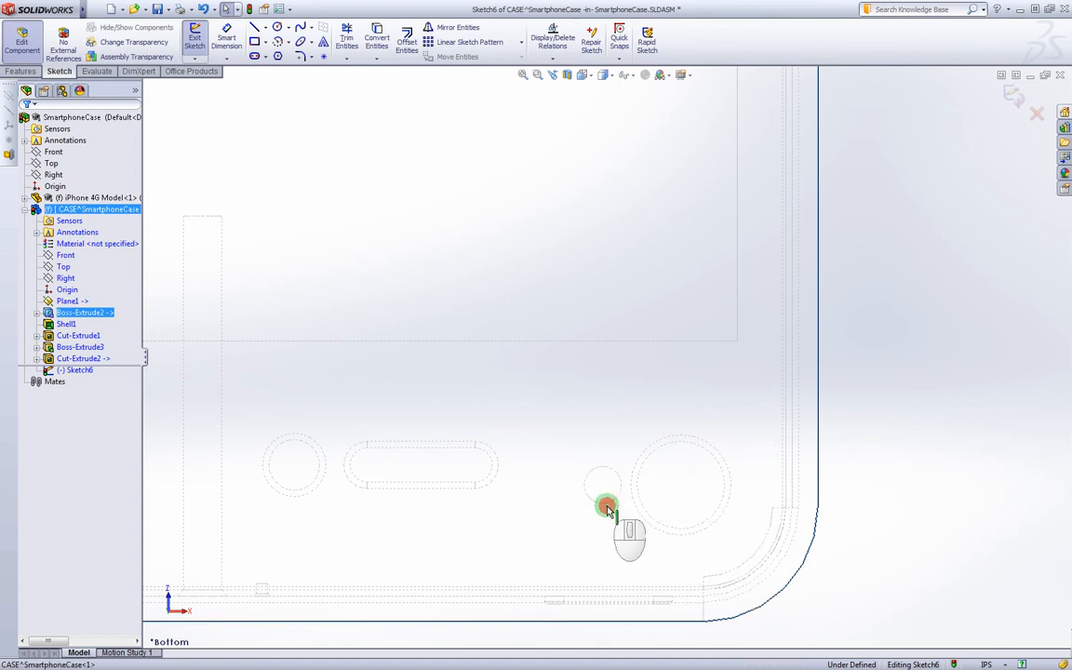
pyautogui.click(648, 520)
pyautogui.click(648, 520)
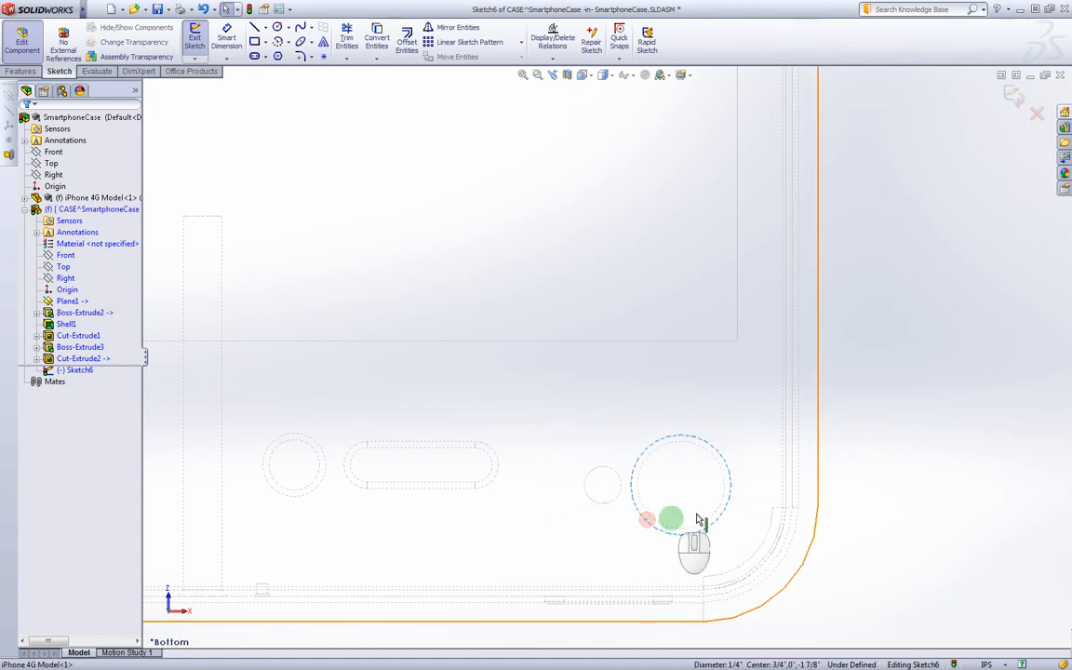
pyautogui.click(678, 515)
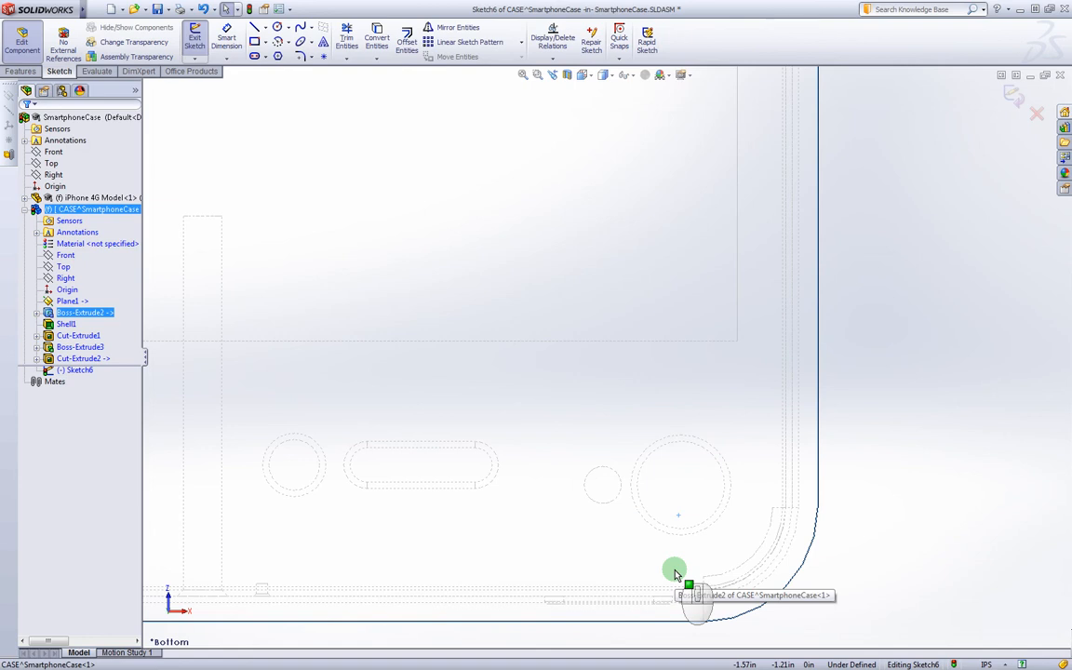
pyautogui.click(280, 30)
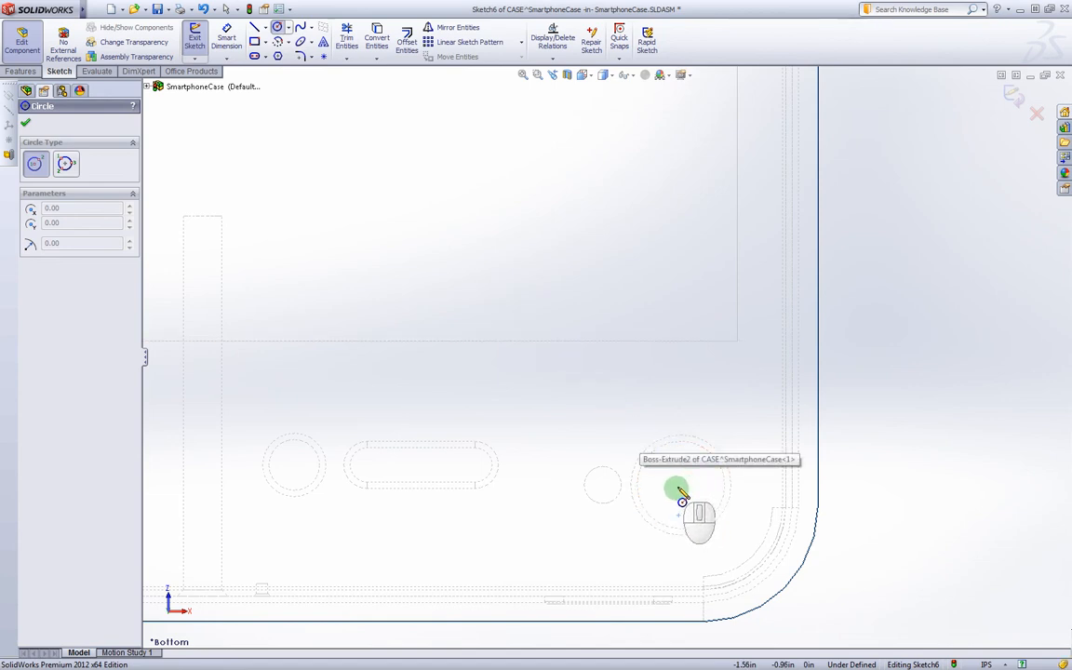
pyautogui.moveTo(681, 485); pyautogui.dragTo(672, 424)
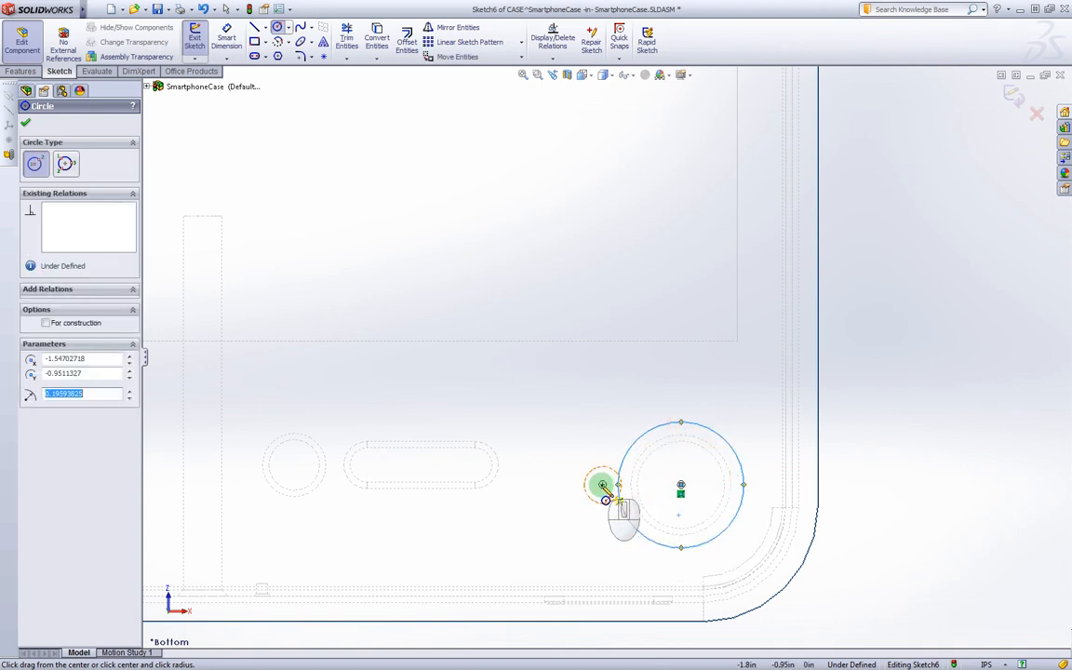
pyautogui.click(602, 484)
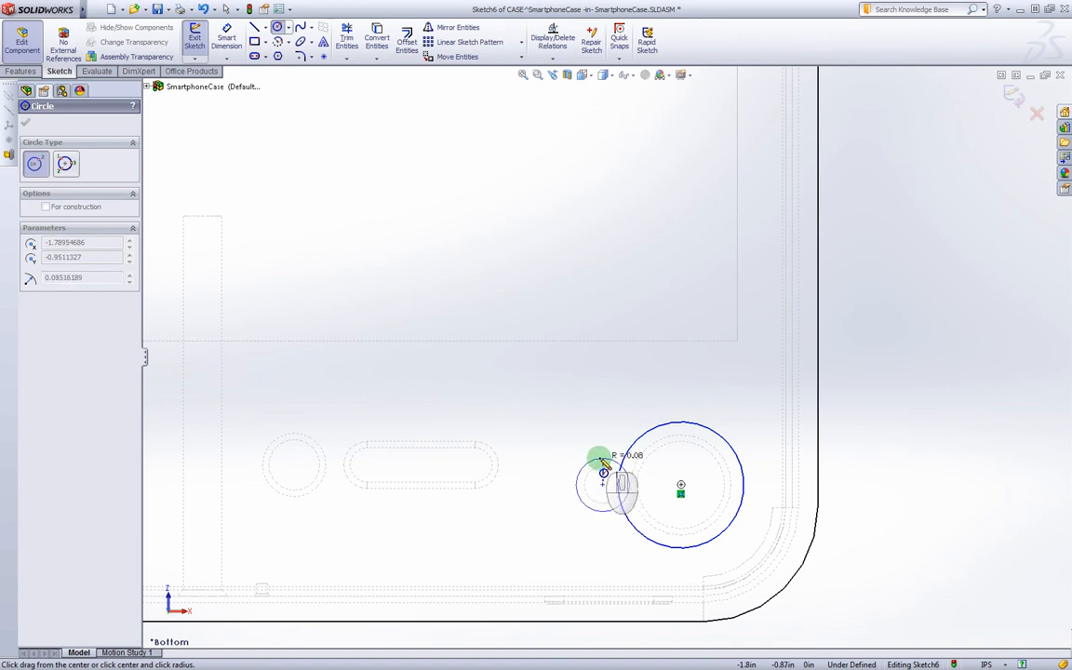
pyautogui.click(600, 450)
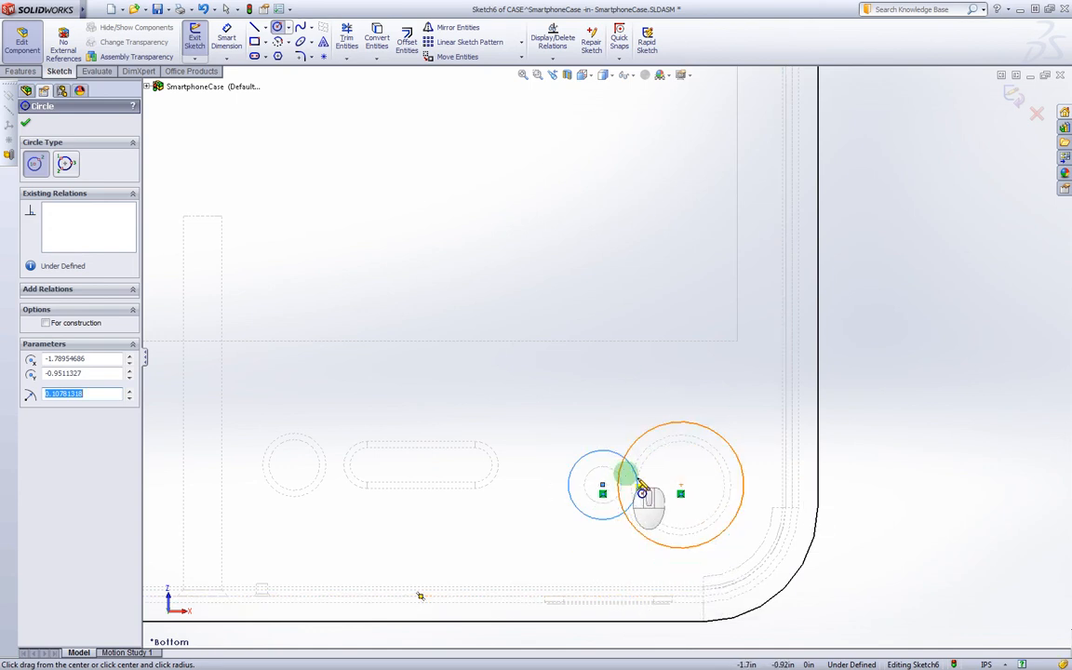
# Step: Power-trim the overlapping inner arcs of the camera and flash circles to leave a single closed outline
pyautogui.click(346, 42)
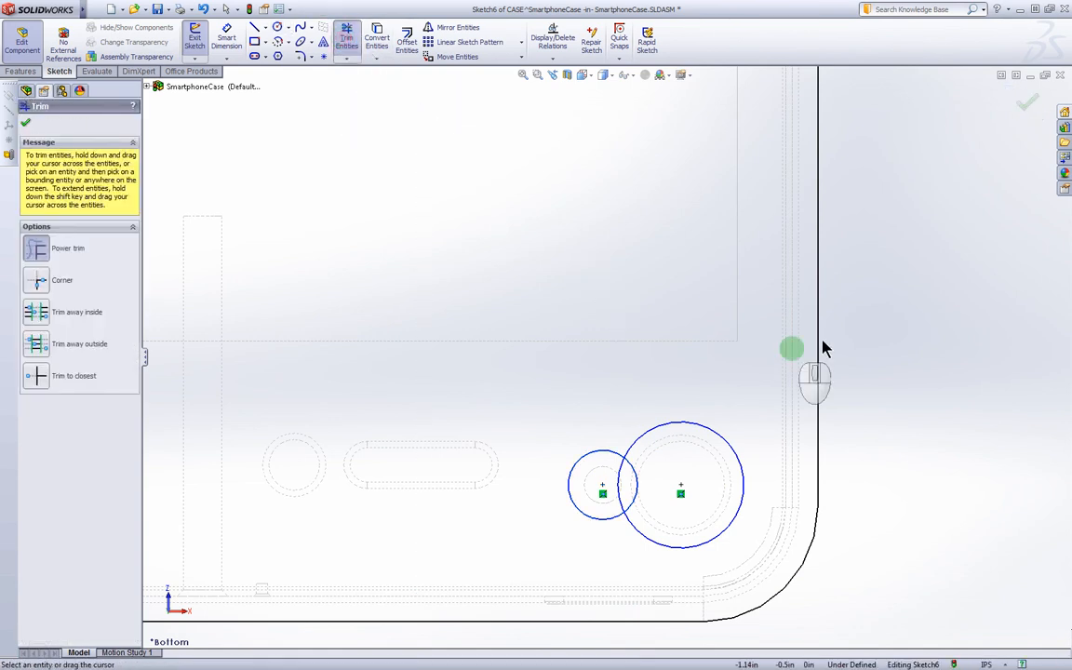
pyautogui.moveTo(955, 261)
pyautogui.mouseDown()
pyautogui.moveTo(929, 314)
pyautogui.moveTo(890, 319)
pyautogui.moveTo(867, 379)
pyautogui.moveTo(909, 251)
pyautogui.moveTo(868, 382)
pyautogui.moveTo(905, 342)
pyautogui.moveTo(878, 424)
pyautogui.mouseUp()
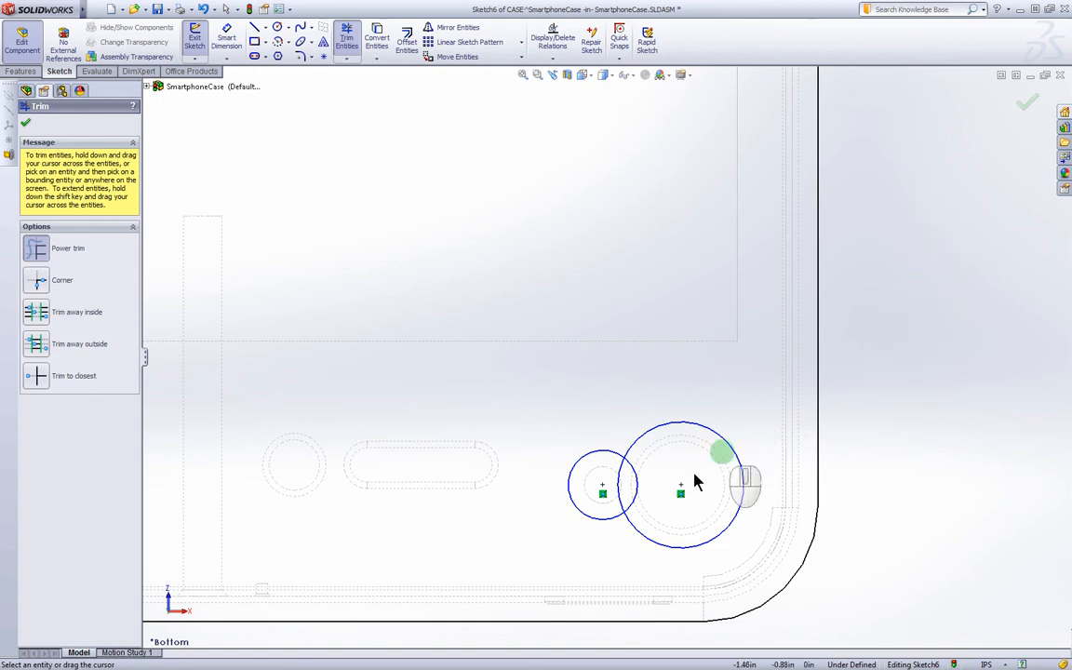
pyautogui.moveTo(674, 480); pyautogui.dragTo(596, 488)
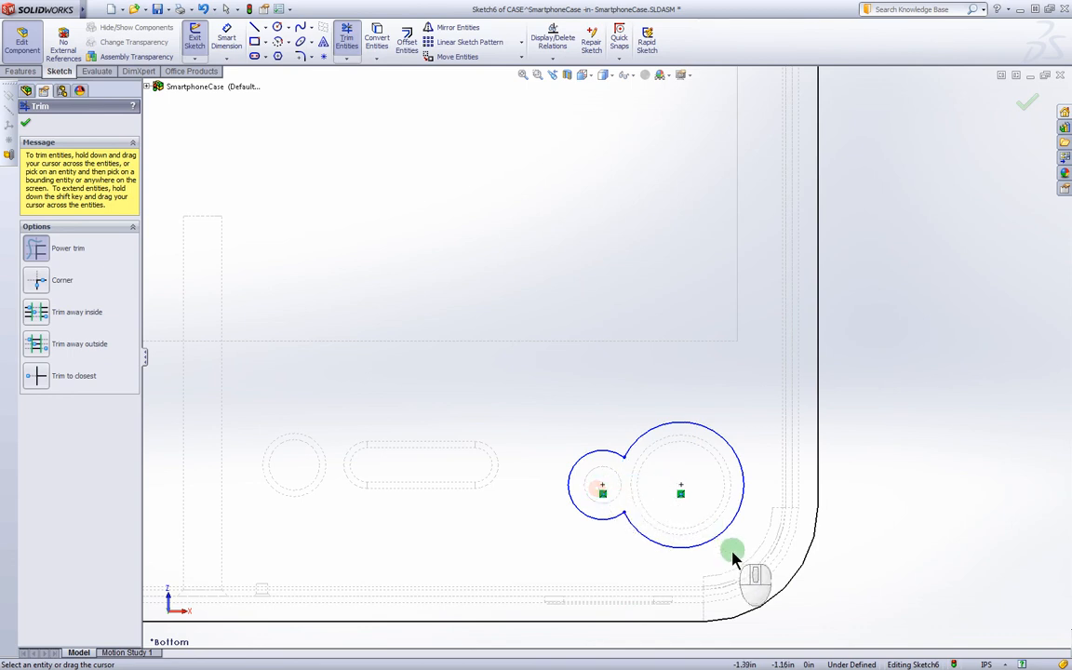
pyautogui.moveTo(601, 532); pyautogui.dragTo(648, 523)
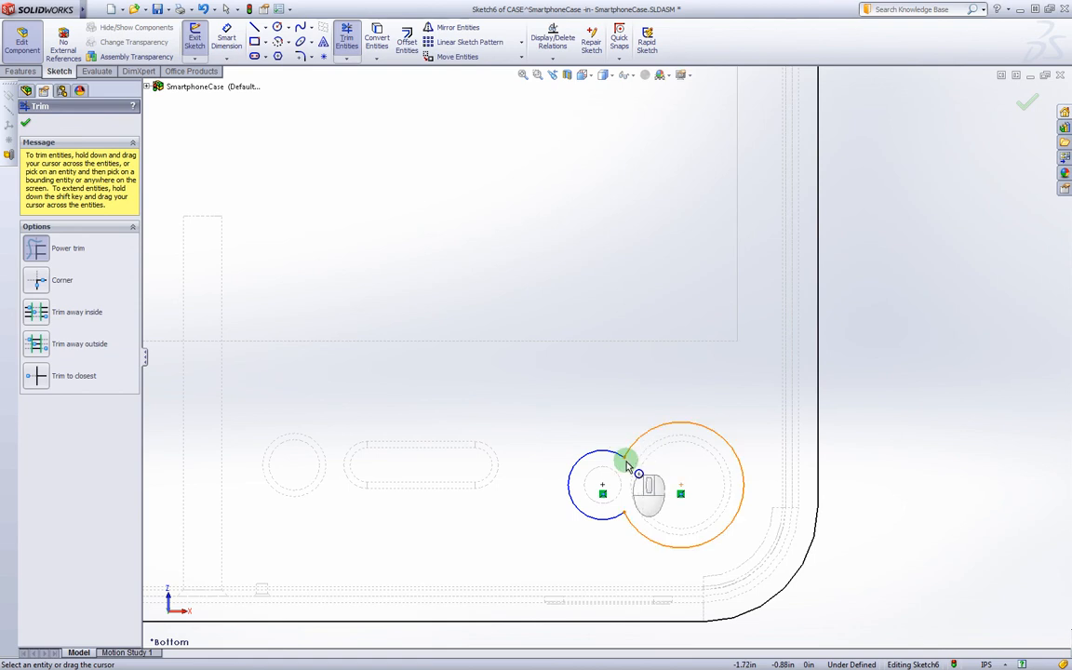
pyautogui.scroll(-2, 626, 459)
pyautogui.moveTo(620, 430)
pyautogui.mouseDown()
pyautogui.moveTo(622, 447)
pyautogui.moveTo(440, 147)
pyautogui.mouseUp()
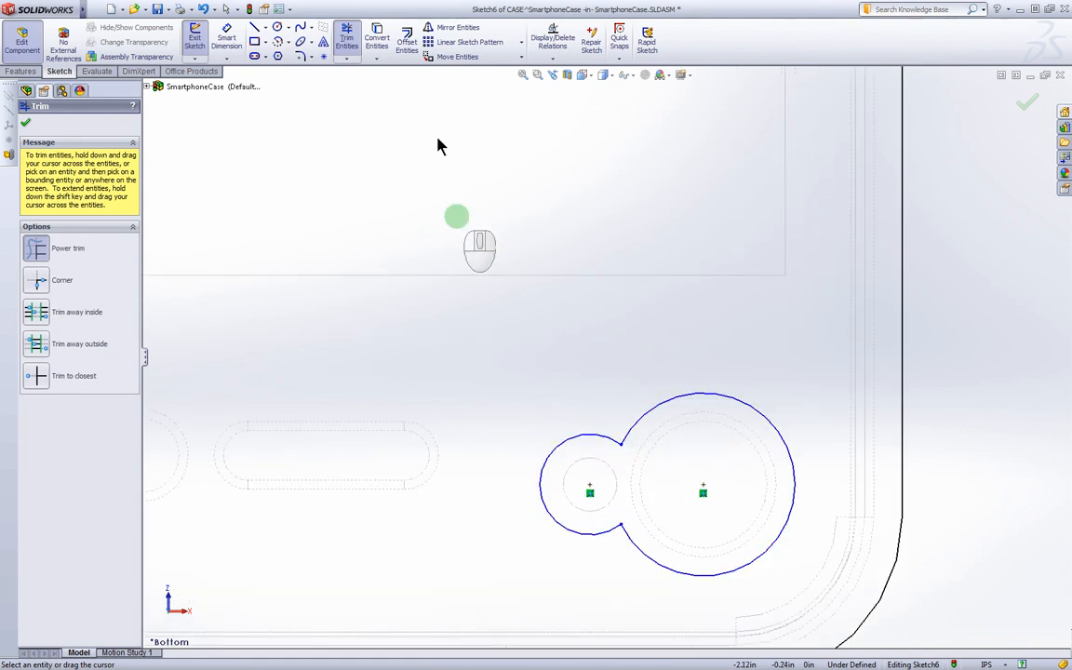
# Step: Fillet both corners where the camera and flash arcs meet with a 0.1 in radius
pyautogui.click(299, 57)
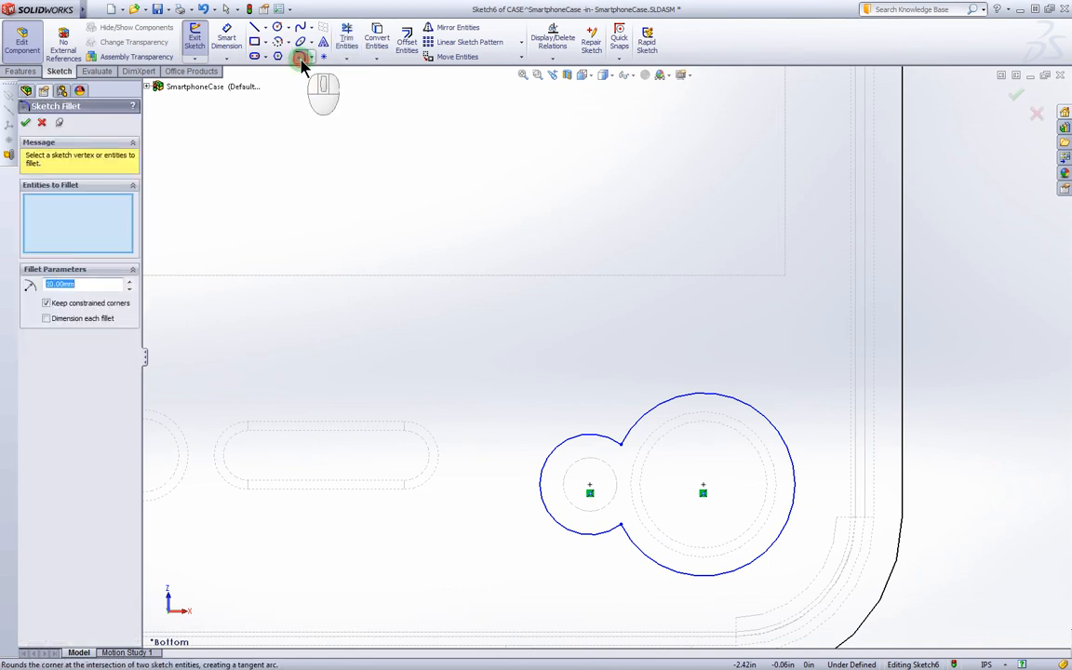
pyautogui.moveTo(87, 282); pyautogui.dragTo(22, 280)
pyautogui.click(75, 285)
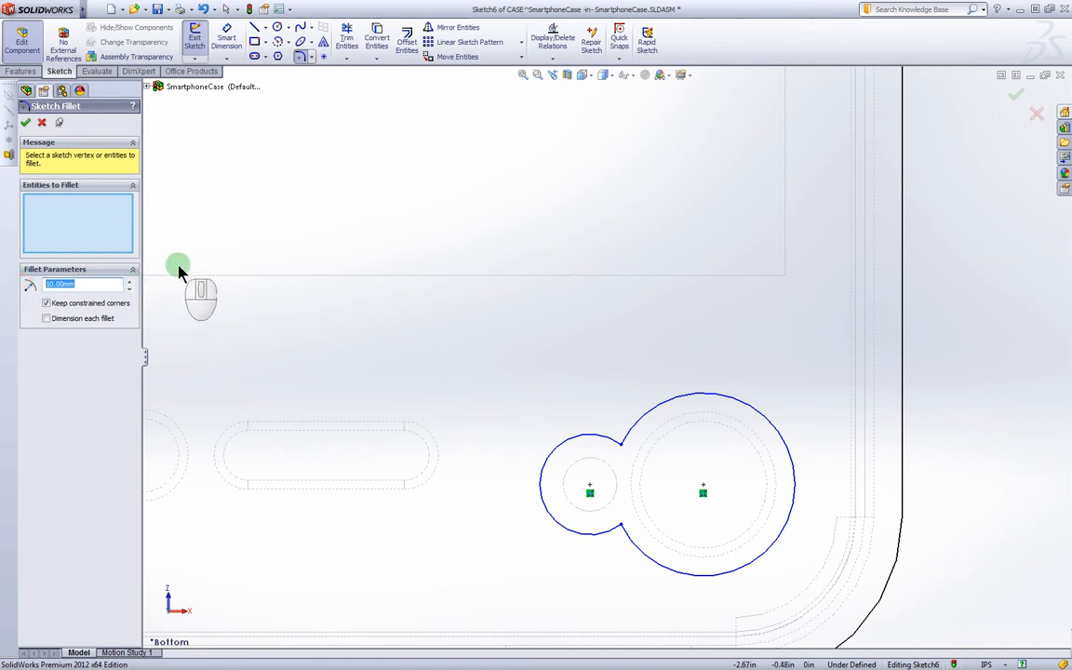
pyautogui.write('.1in')
pyautogui.press('Return')
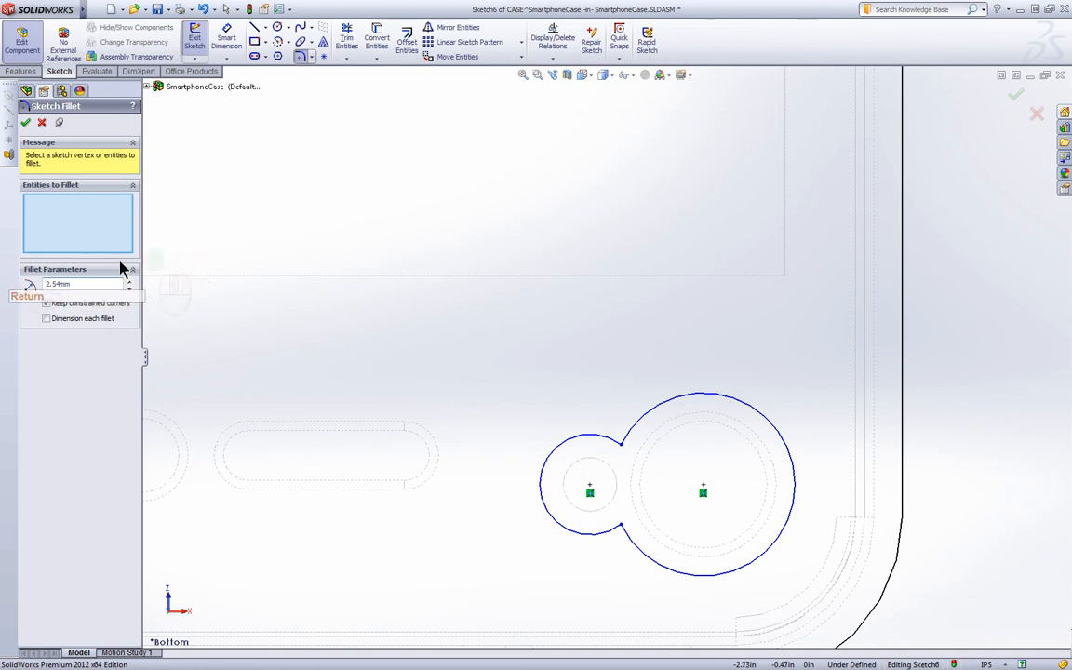
pyautogui.click(622, 449)
pyautogui.click(621, 527)
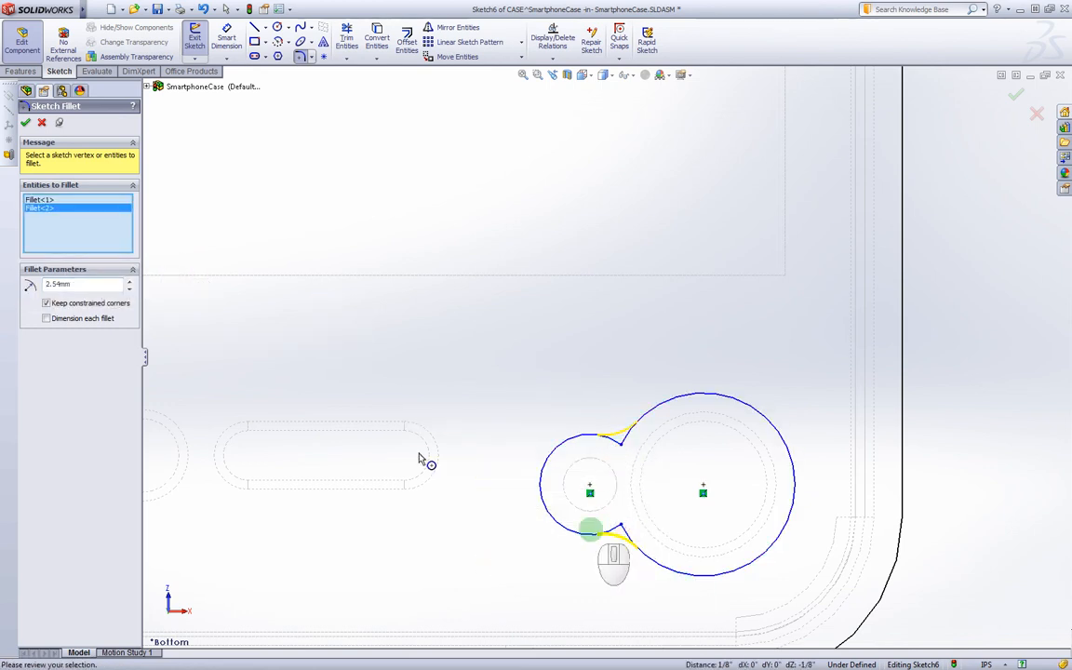
pyautogui.click(25, 122)
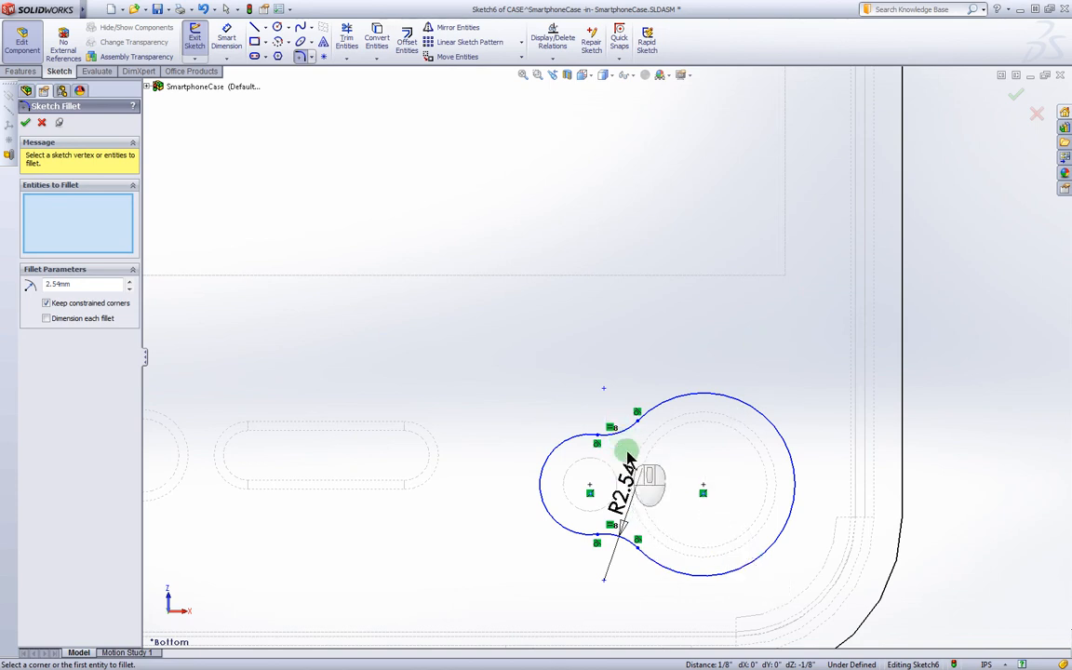
# Step: Cut-extrude the camera and flash outline through the case back with a blind depth of 23.27 mm
pyautogui.scroll(5, 629, 458)
pyautogui.moveTo(675, 428)
pyautogui.mouseDown(button='middle')
pyautogui.moveTo(616, 276)
pyautogui.moveTo(641, 321)
pyautogui.mouseUp(button='middle')
pyautogui.scroll(-5, 646, 402)
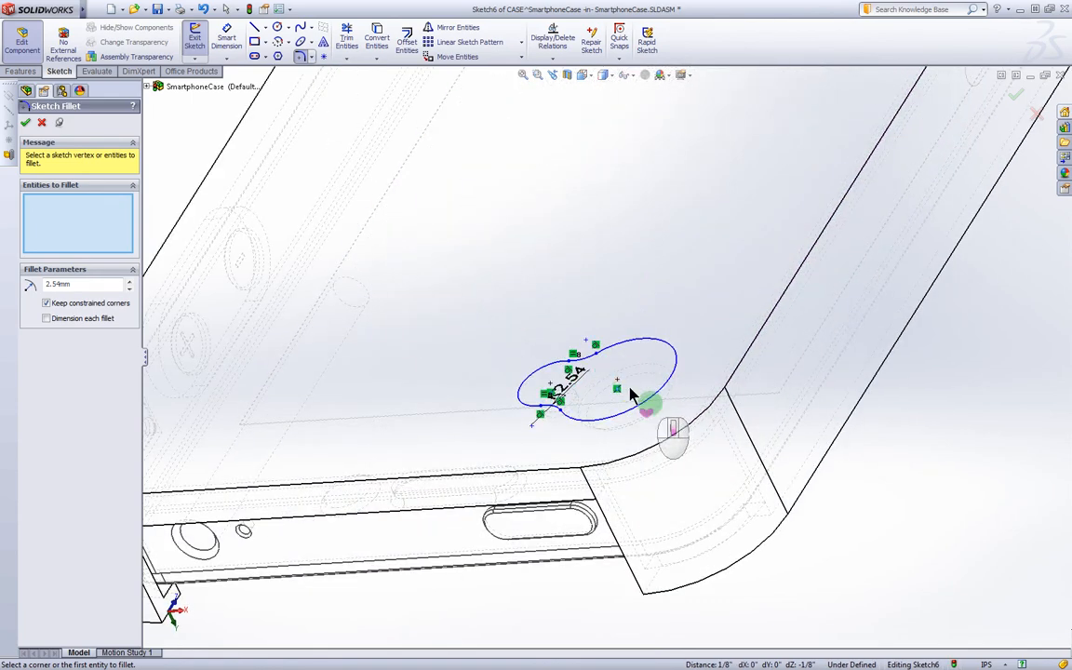
pyautogui.click(35, 71)
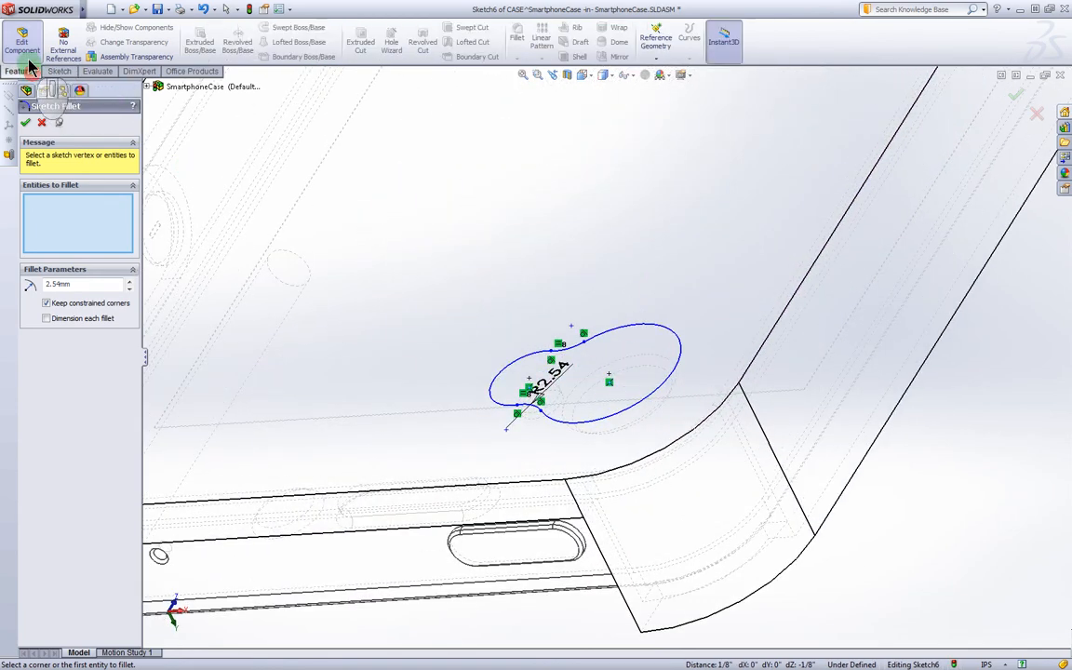
pyautogui.click(1012, 96)
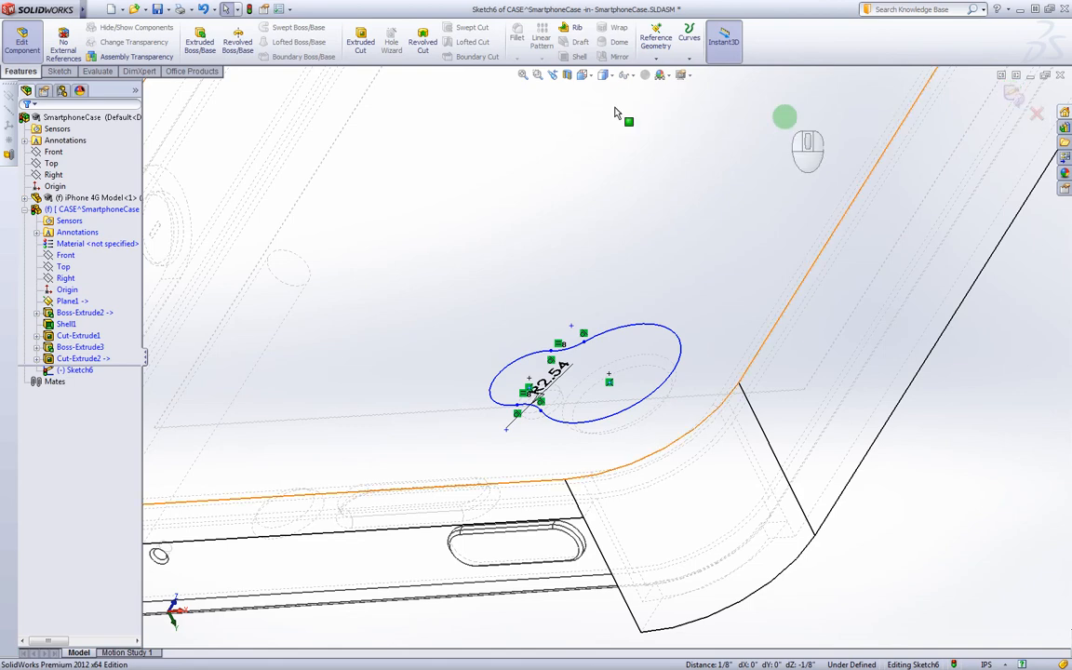
pyautogui.click(360, 43)
pyautogui.moveTo(639, 497); pyautogui.dragTo(682, 545, button='middle')
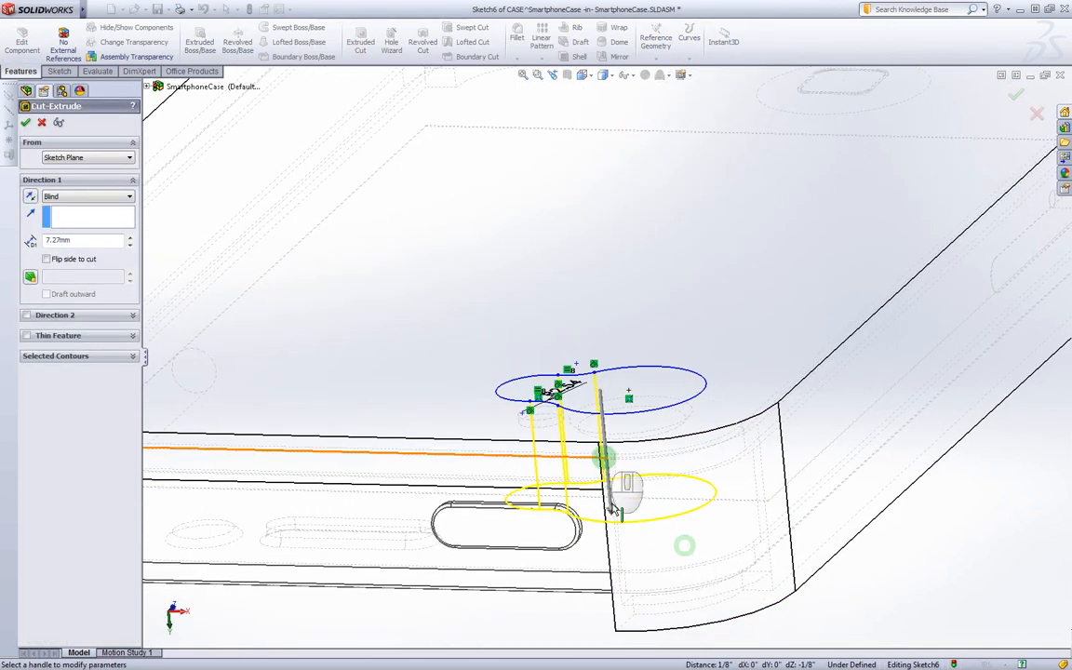
pyautogui.moveTo(623, 523); pyautogui.dragTo(621, 489, button='middle')
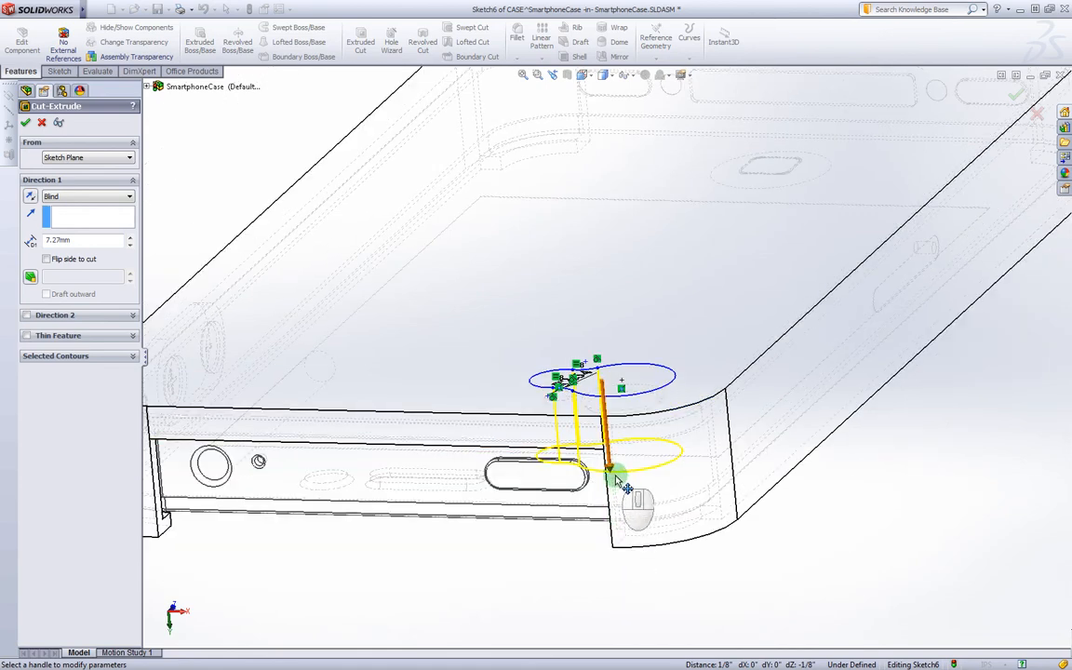
pyautogui.moveTo(616, 480); pyautogui.dragTo(648, 634)
pyautogui.scroll(-6, 661, 536)
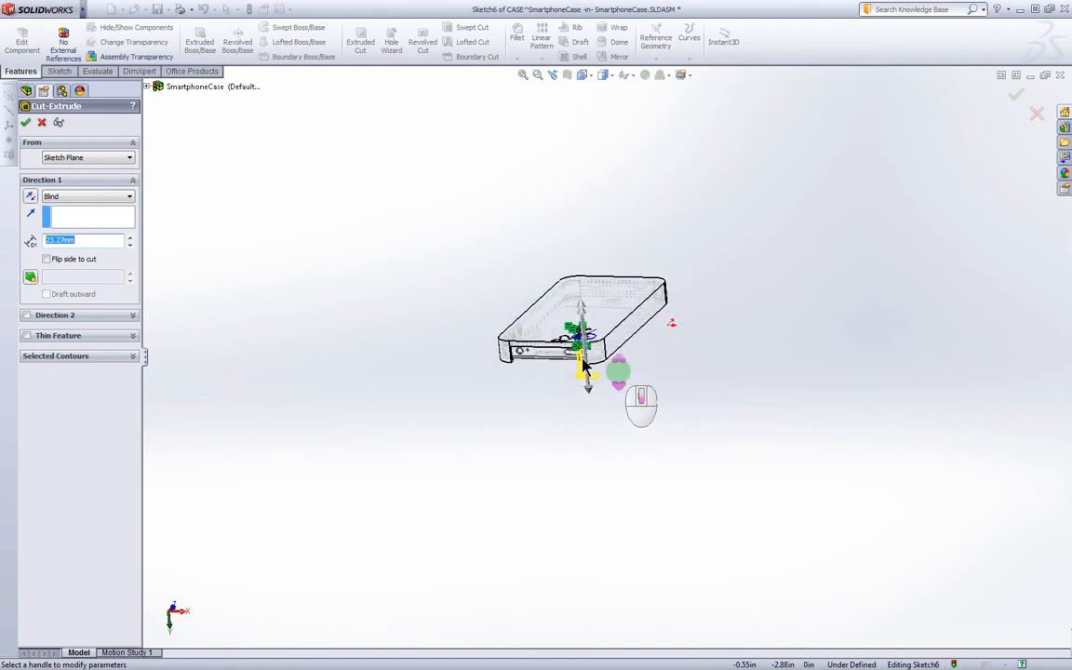
pyautogui.scroll(-10, 582, 363)
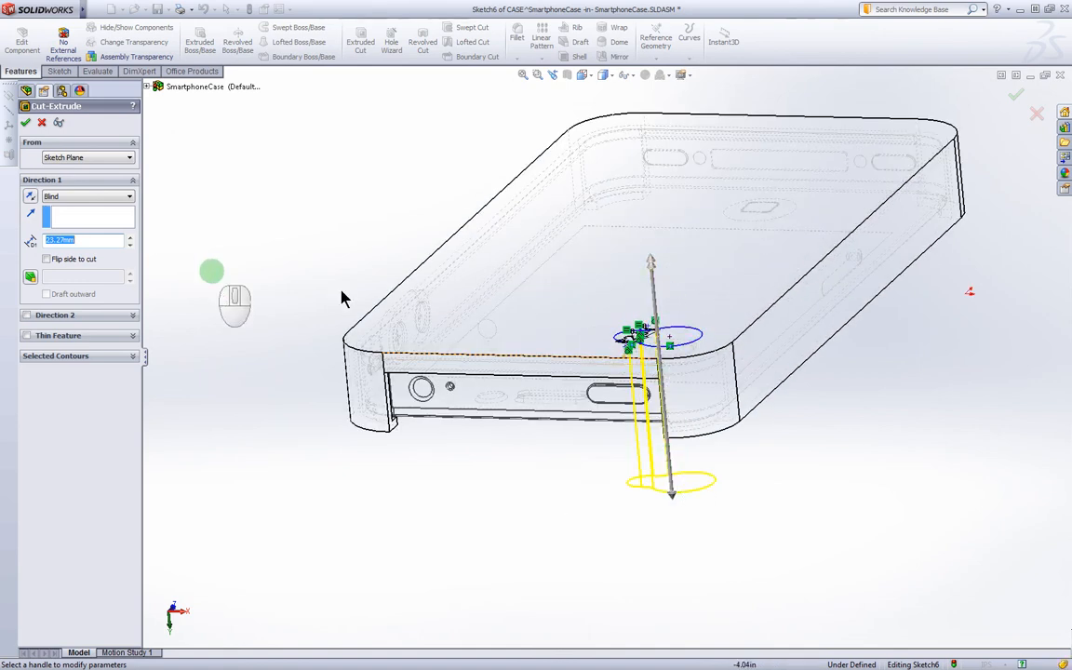
pyautogui.click(26, 122)
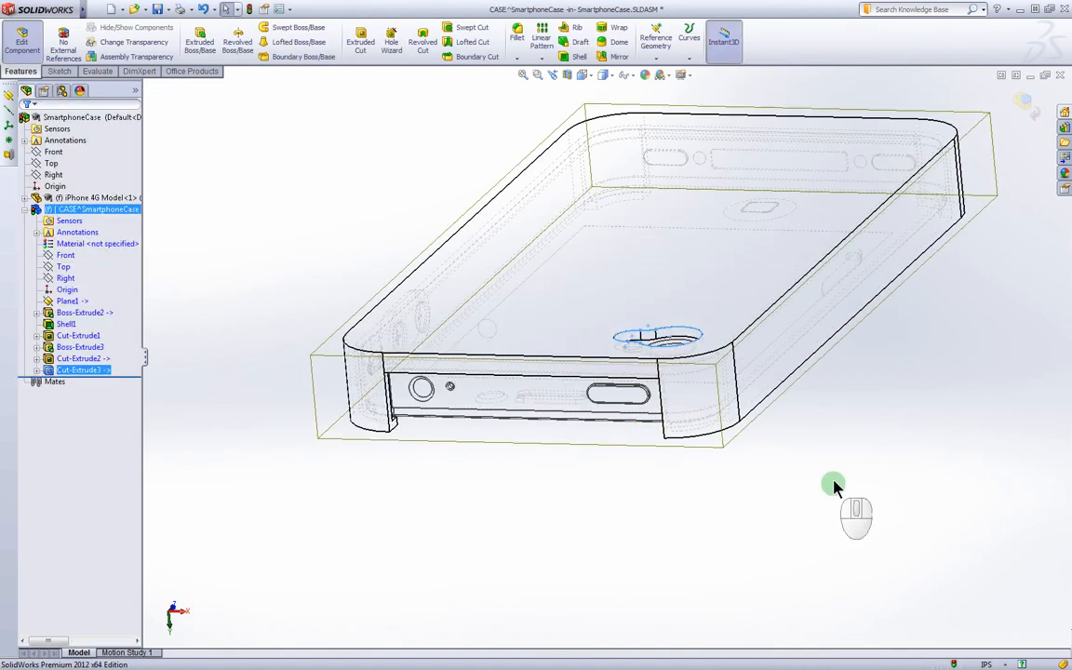
# Step: Set the display style to shaded with edges and view the camera cutout from the back and the inside
pyautogui.click(610, 80)
pyautogui.click(613, 119)
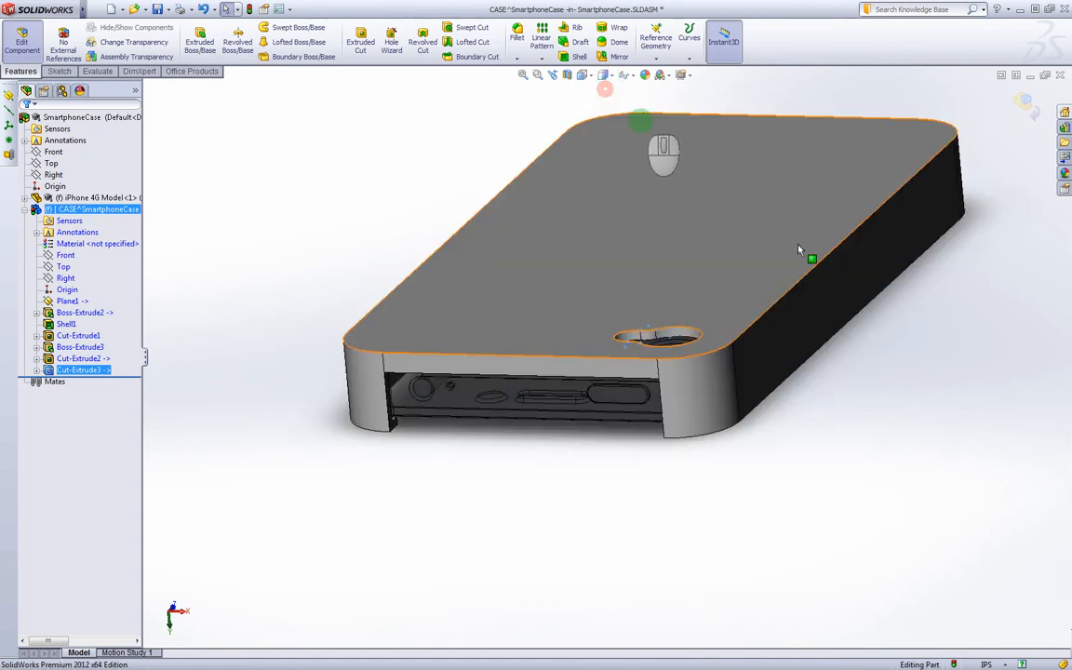
pyautogui.moveTo(813, 259)
pyautogui.mouseDown(button='middle')
pyautogui.moveTo(830, 258)
pyautogui.moveTo(741, 441)
pyautogui.moveTo(767, 505)
pyautogui.moveTo(778, 491)
pyautogui.mouseUp(button='middle')
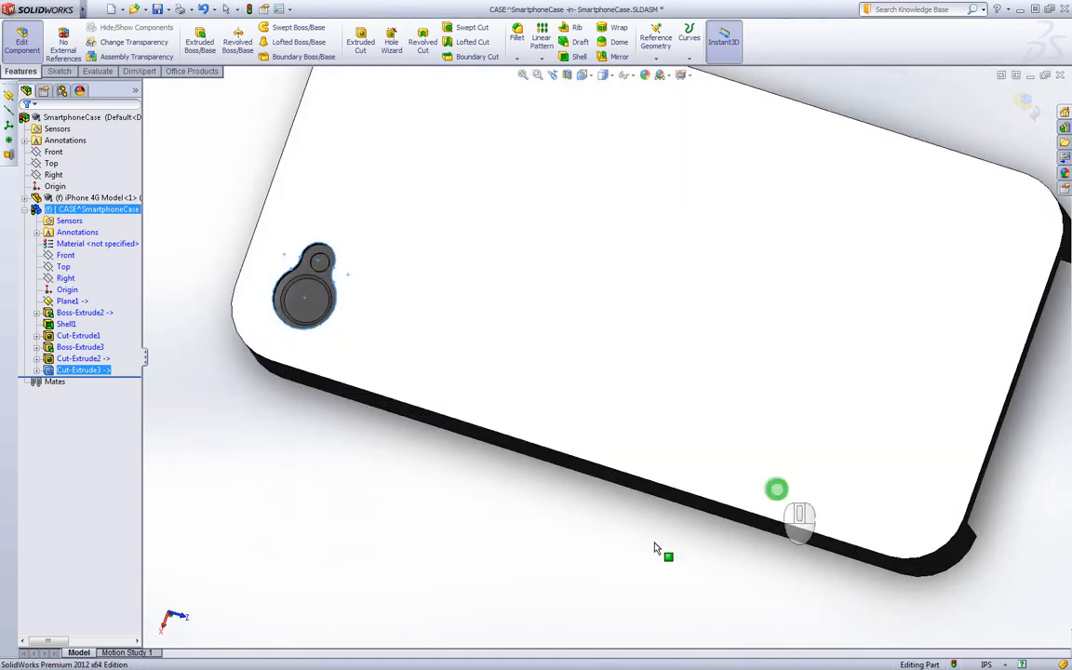
pyautogui.click(519, 574)
pyautogui.moveTo(524, 440); pyautogui.dragTo(358, 377, button='middle')
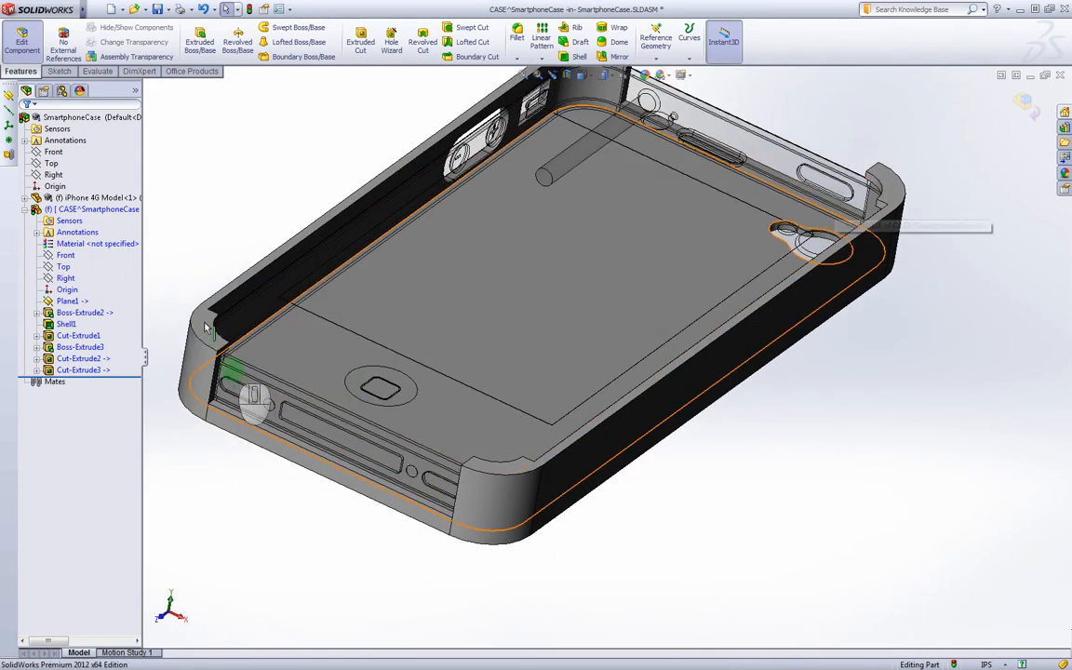
# Step: Examine the case's retaining corners, open ends and side and camera cutouts around the phone
pyautogui.click(205, 368)
pyautogui.click(206, 476)
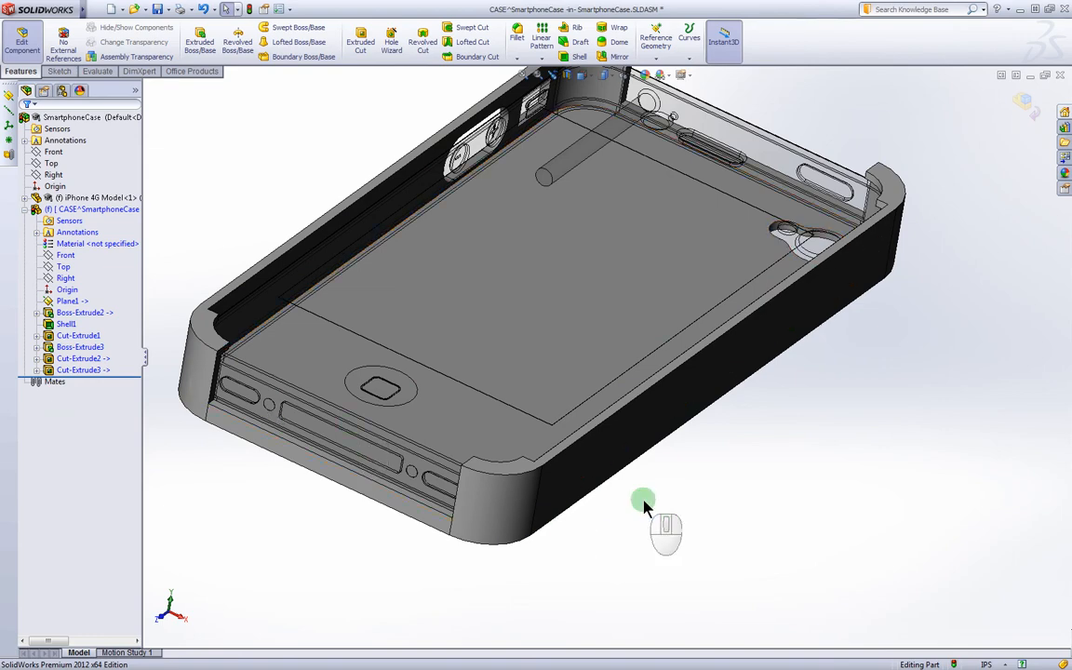
pyautogui.moveTo(641, 500); pyautogui.dragTo(770, 494, button='middle')
pyautogui.middleClick(802, 442)
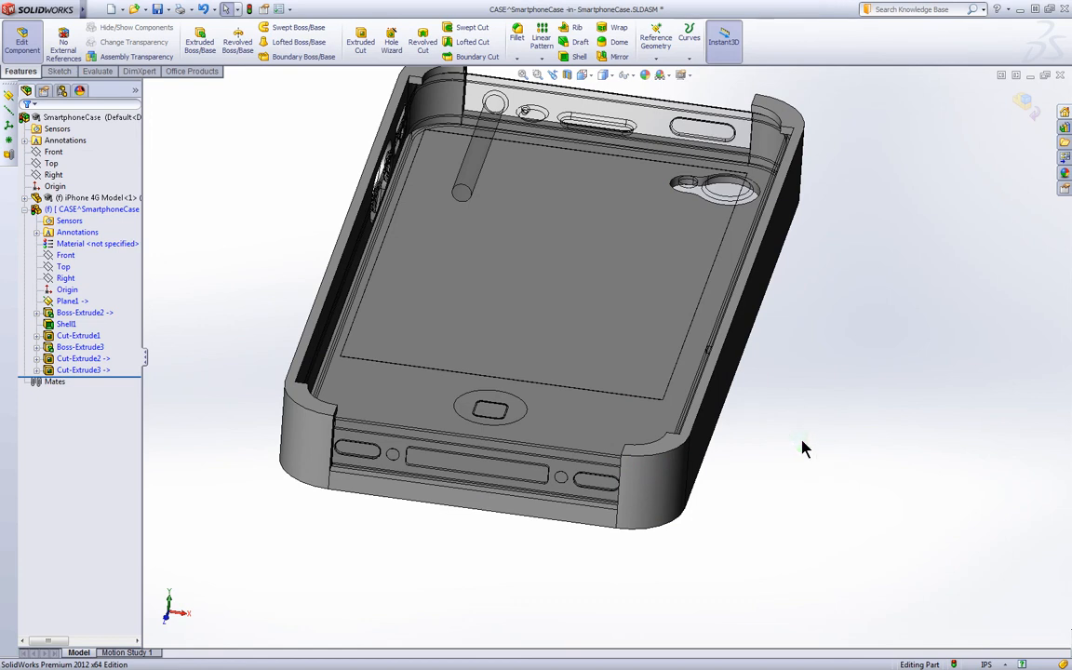
pyautogui.click(753, 89)
pyautogui.click(494, 100)
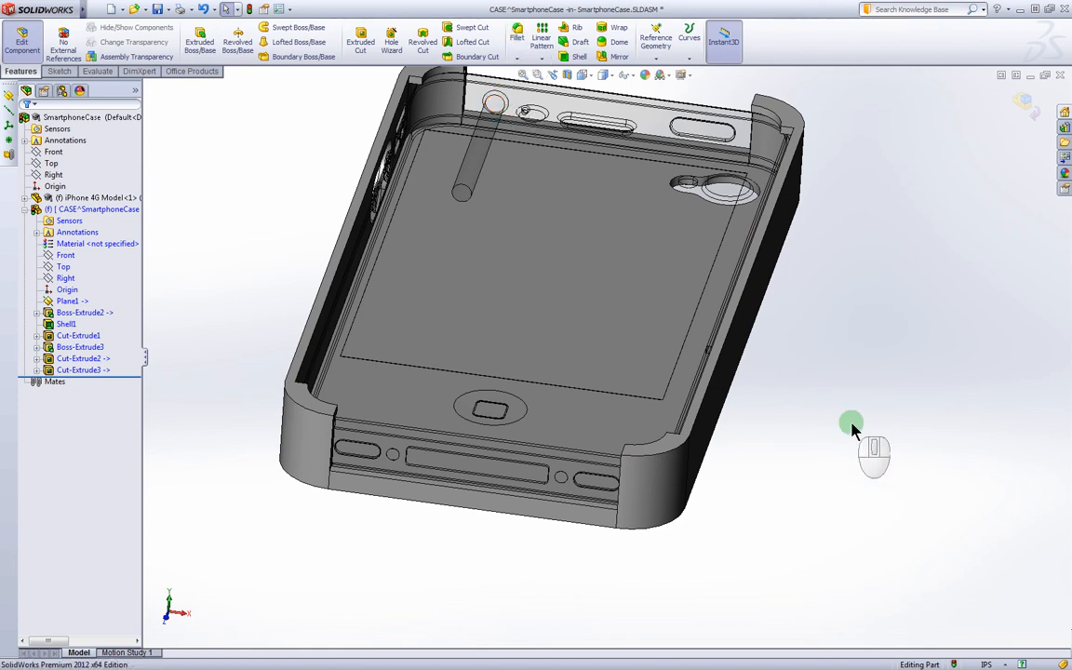
pyautogui.click(890, 392)
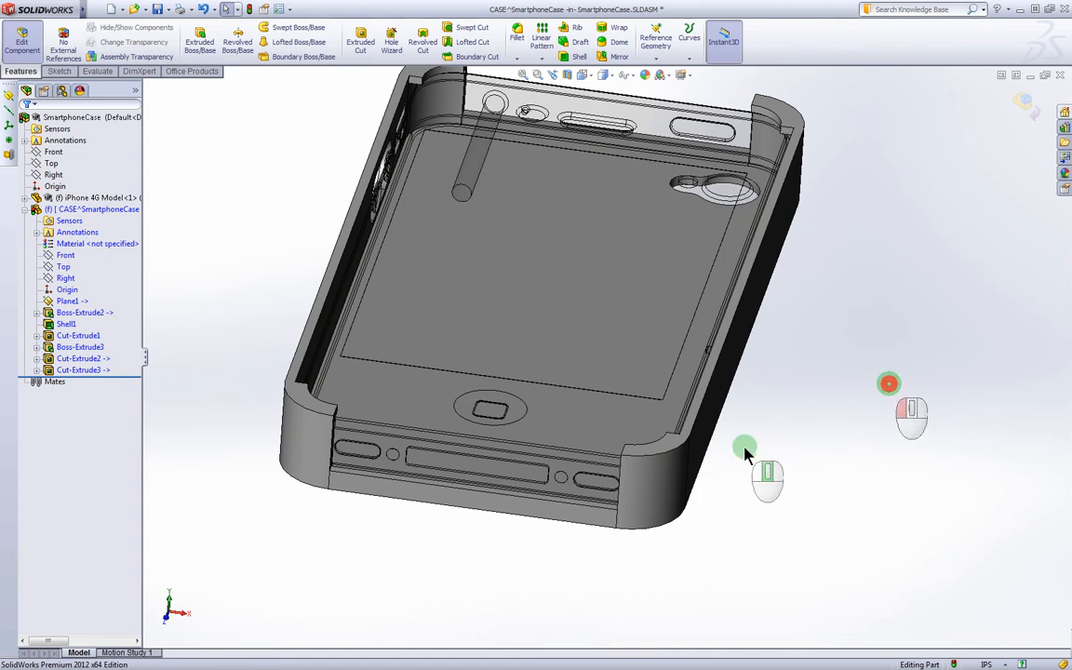
pyautogui.moveTo(745, 453); pyautogui.dragTo(718, 439, button='middle')
pyautogui.scroll(-5, 562, 264)
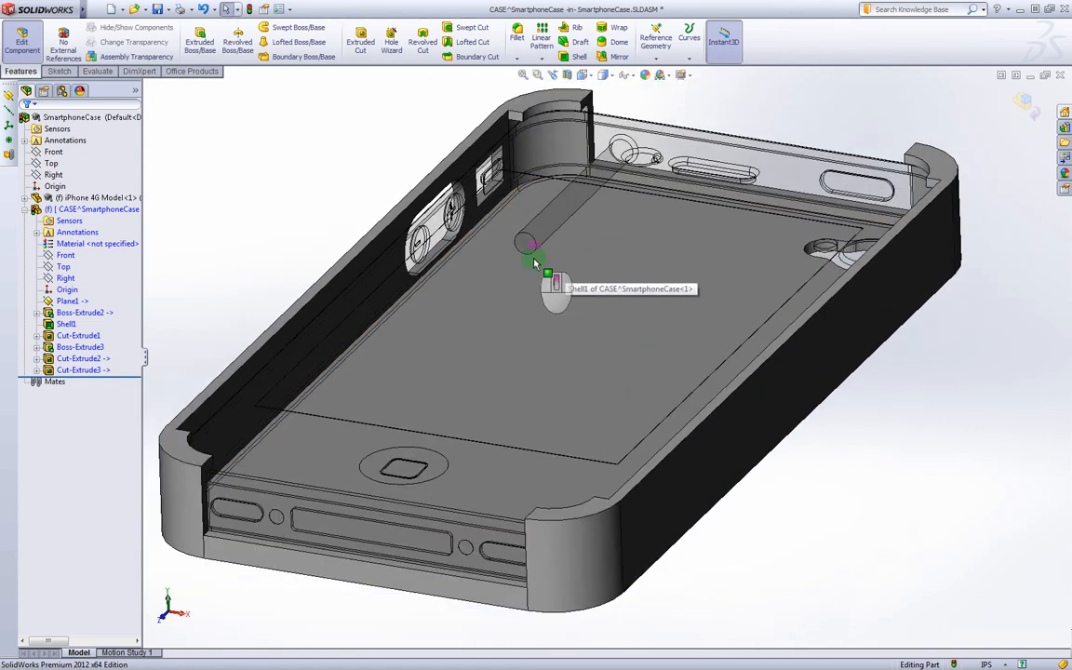
pyautogui.scroll(3, 536, 263)
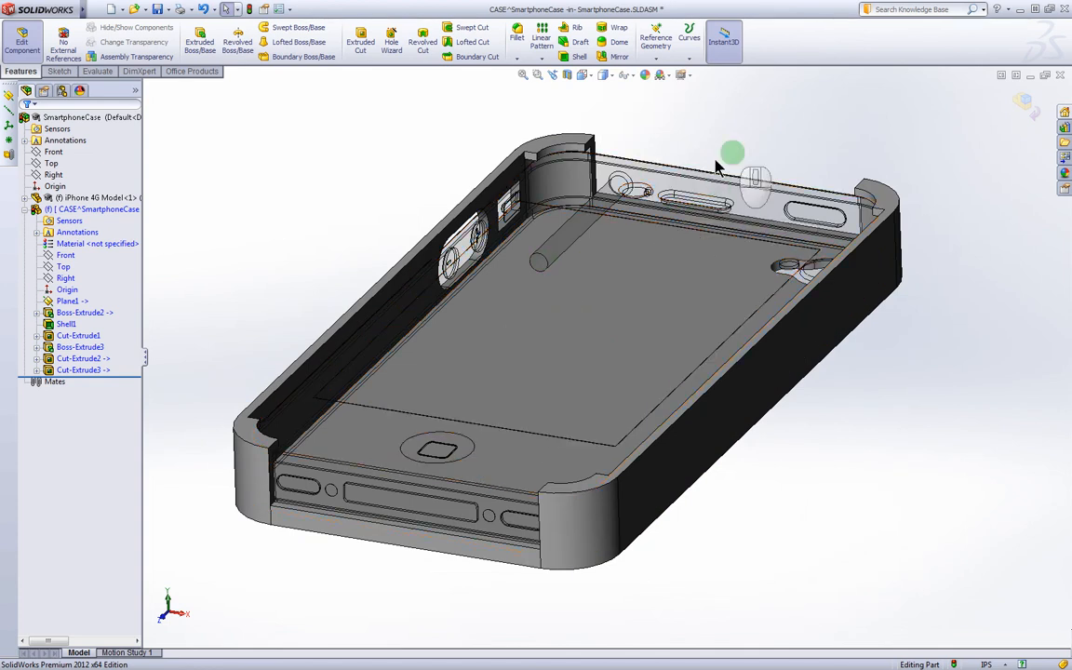
pyautogui.click(674, 153)
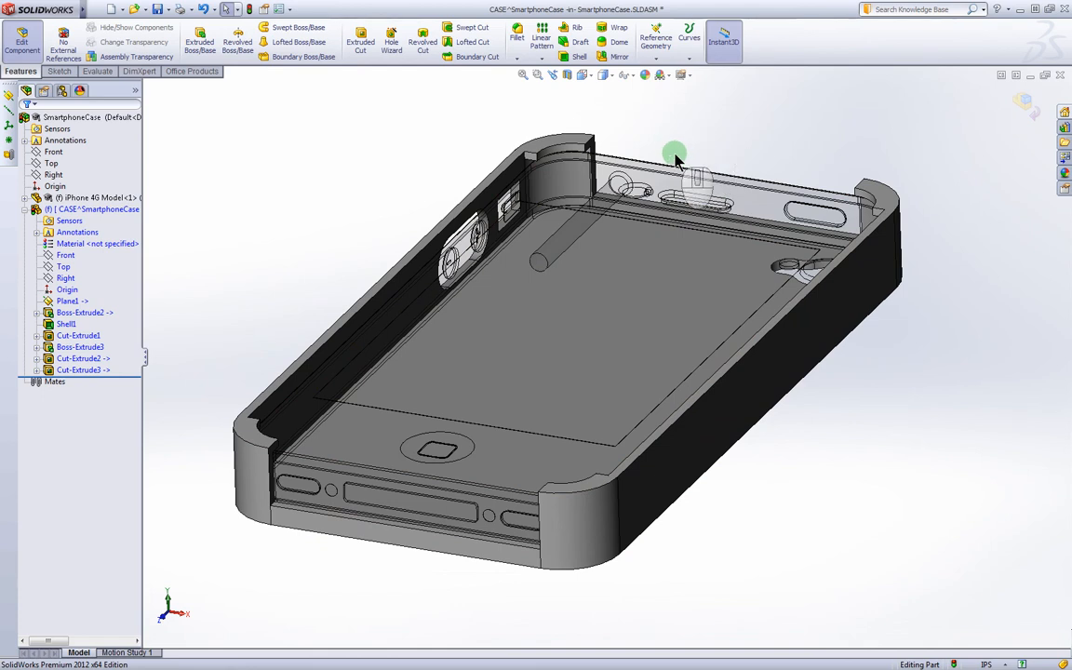
pyautogui.click(791, 200)
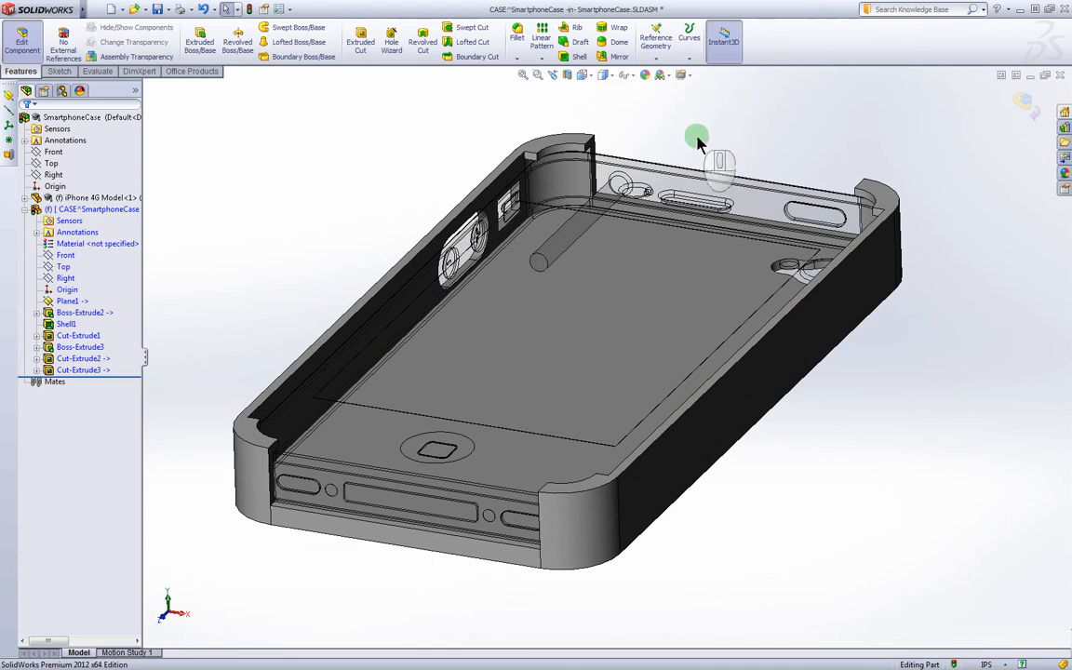
pyautogui.click(694, 184)
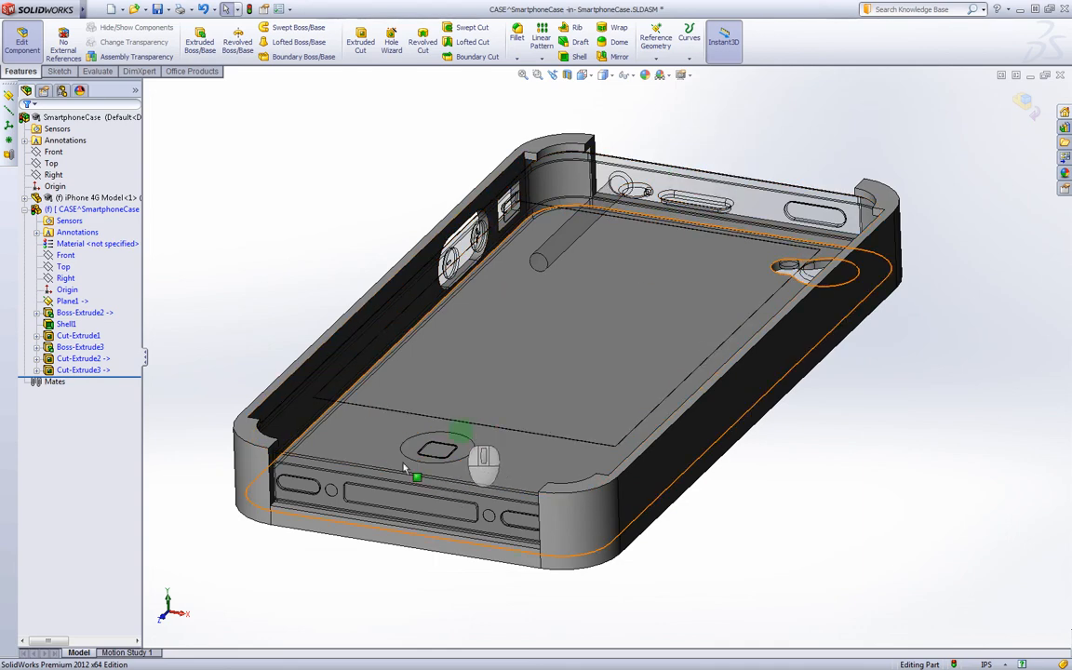
pyautogui.click(501, 538)
pyautogui.click(711, 144)
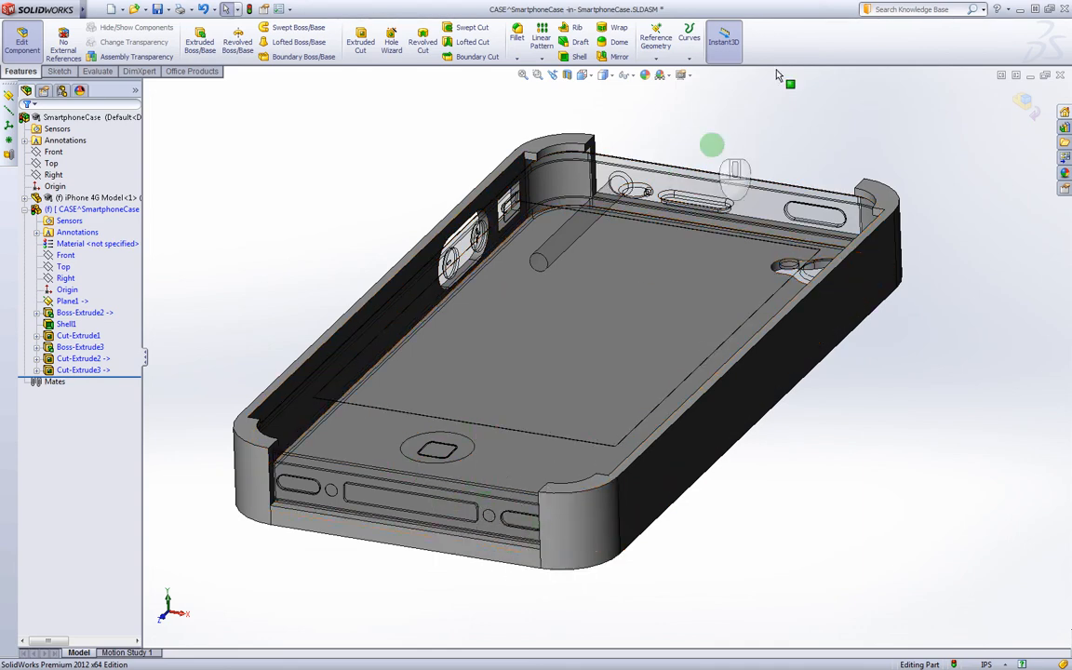
pyautogui.click(707, 217)
pyautogui.click(351, 352)
pyautogui.click(782, 144)
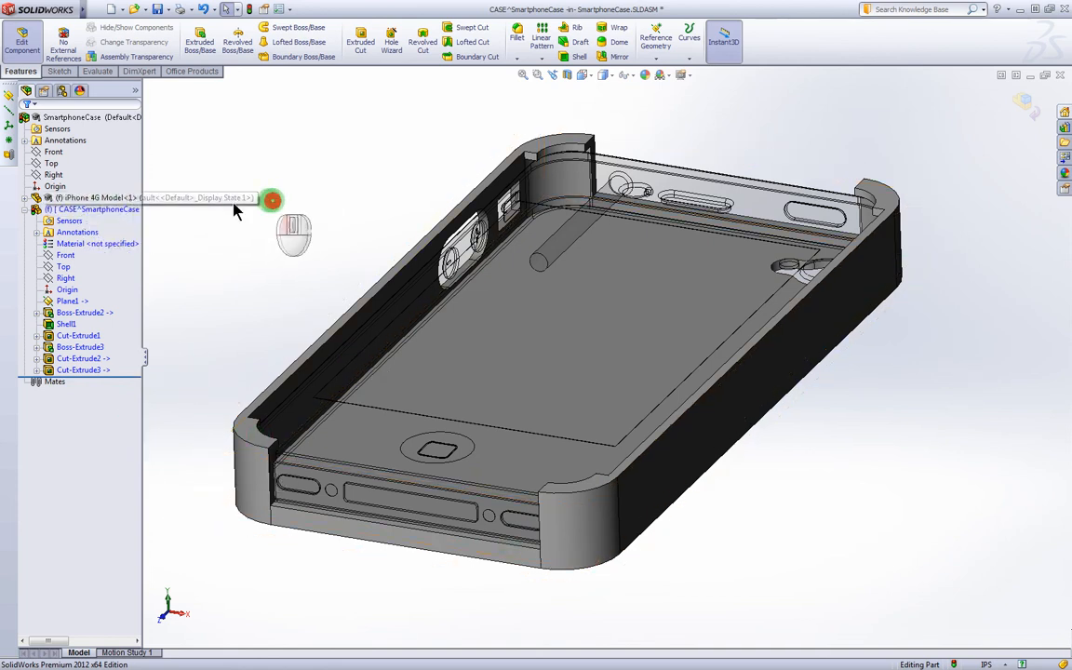
# Step: Hide the iPhone 4G Model component so only the case is displayed
pyautogui.click(74, 199)
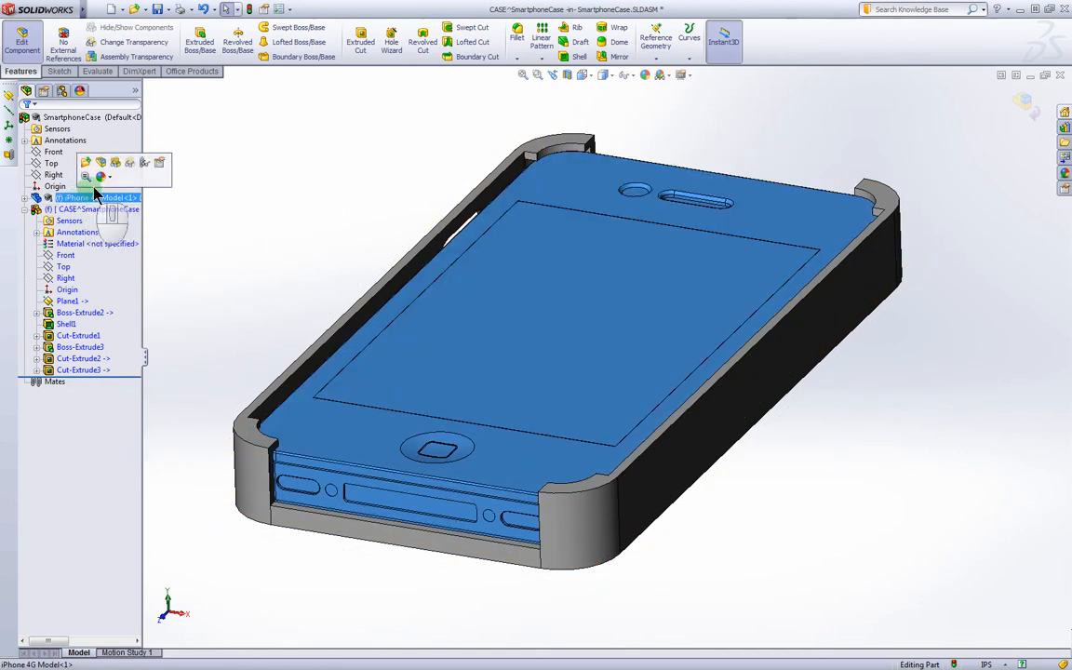
pyautogui.click(116, 166)
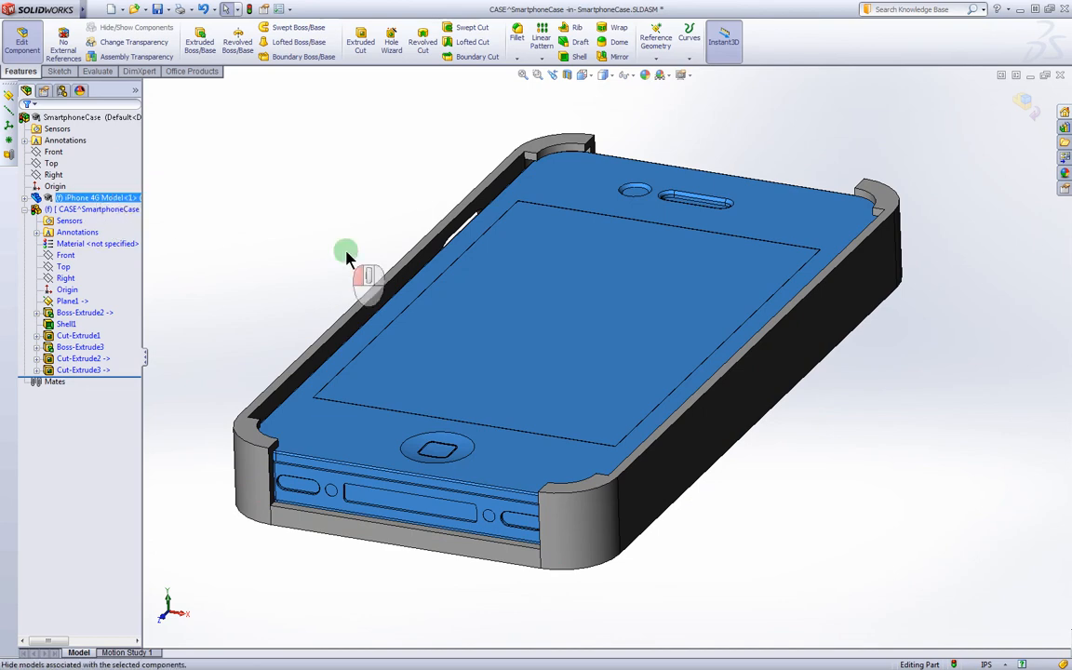
pyautogui.click(74, 199)
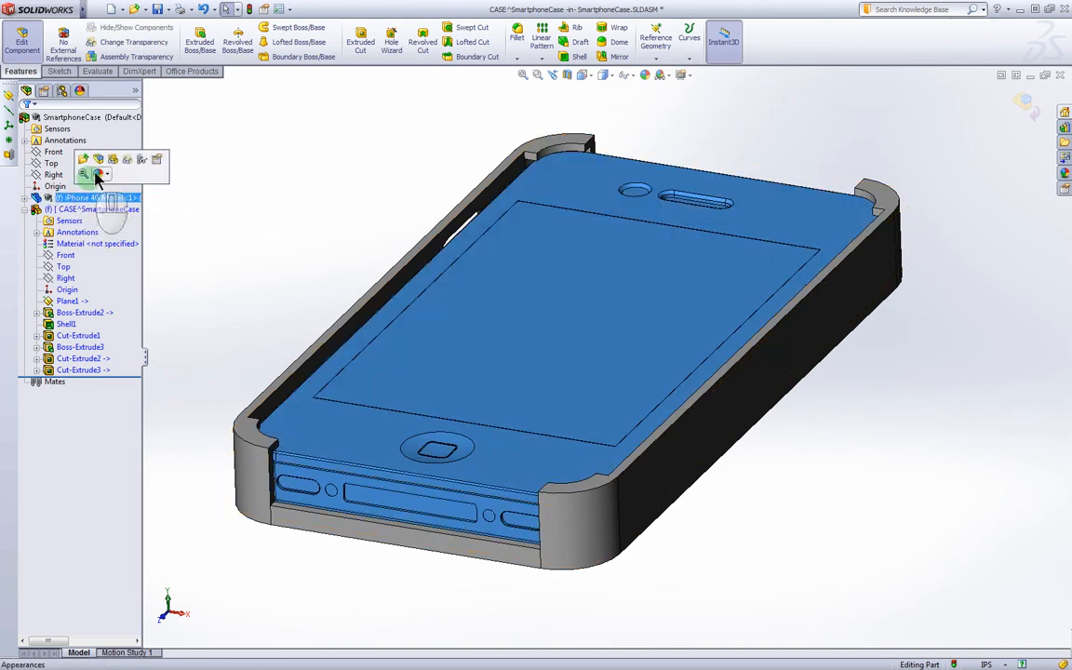
pyautogui.click(111, 164)
pyautogui.moveTo(233, 205); pyautogui.dragTo(600, 406, button='middle')
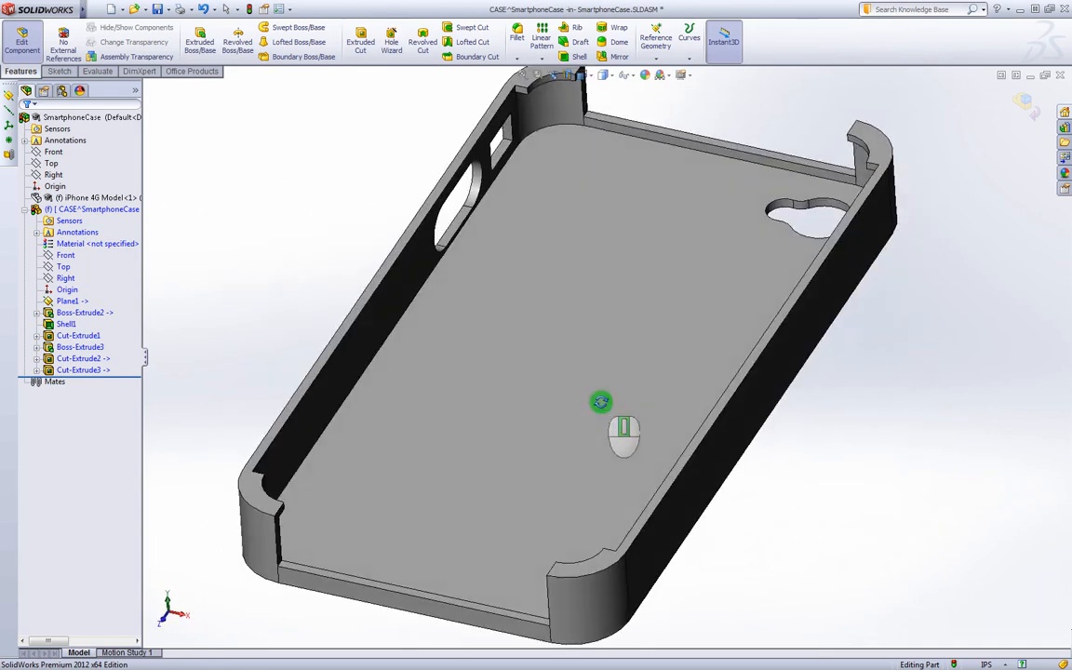
# Step: Start a constant-radius fillet on the case with a radius of 0.05 in
pyautogui.click(518, 39)
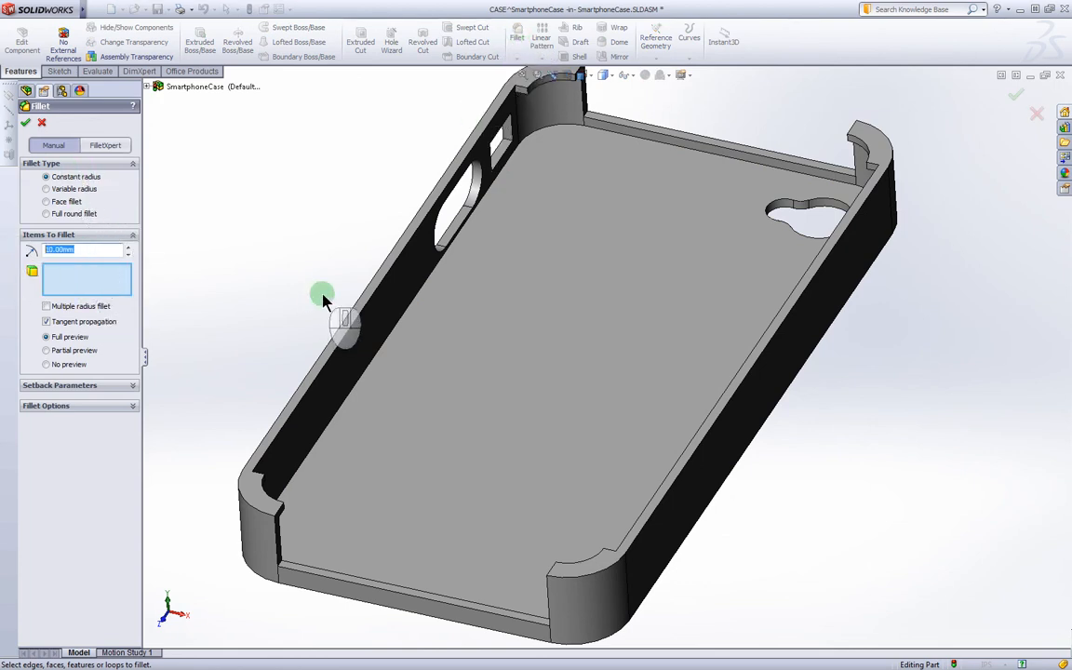
pyautogui.write('.05mm')
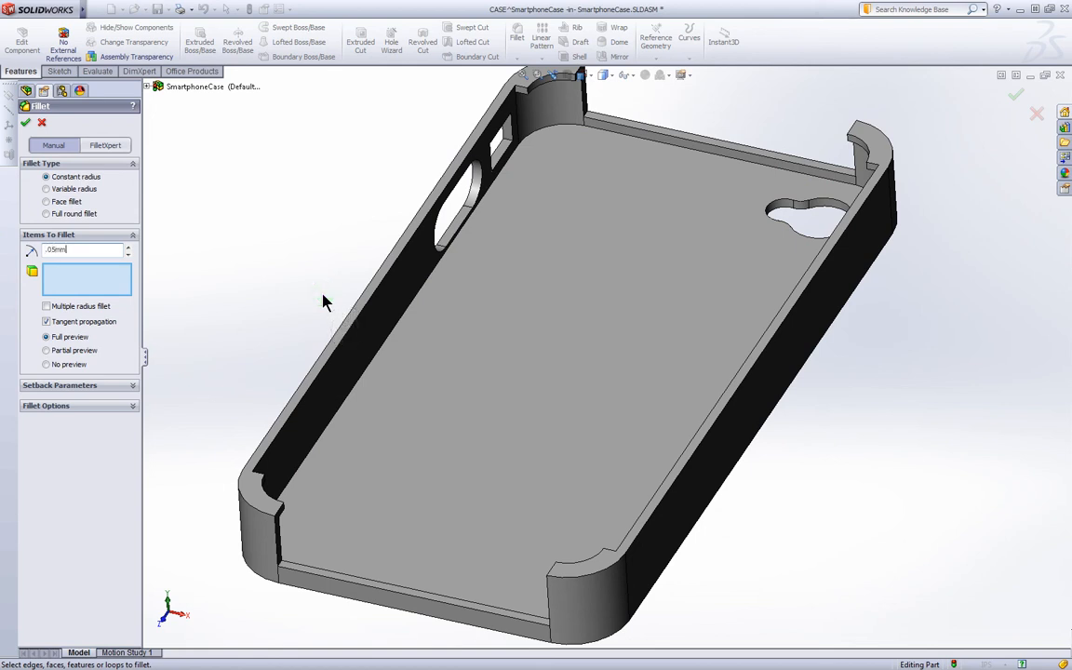
pyautogui.moveTo(88, 249); pyautogui.dragTo(53, 247)
pyautogui.write('.05in')
pyautogui.press('Return')
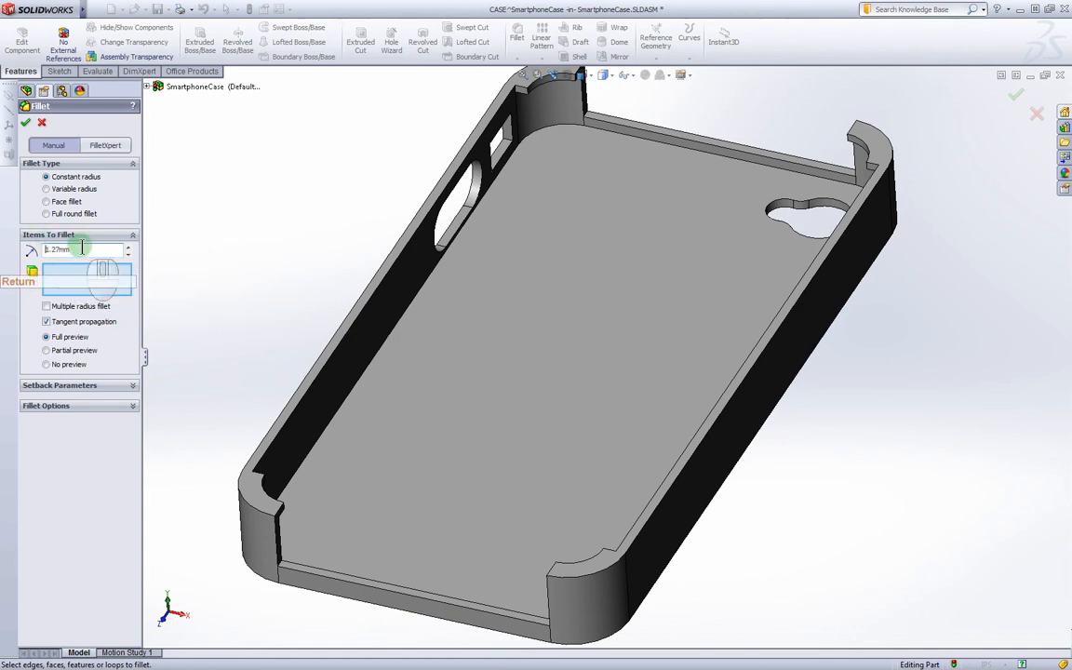
pyautogui.moveTo(85, 249); pyautogui.dragTo(38, 247)
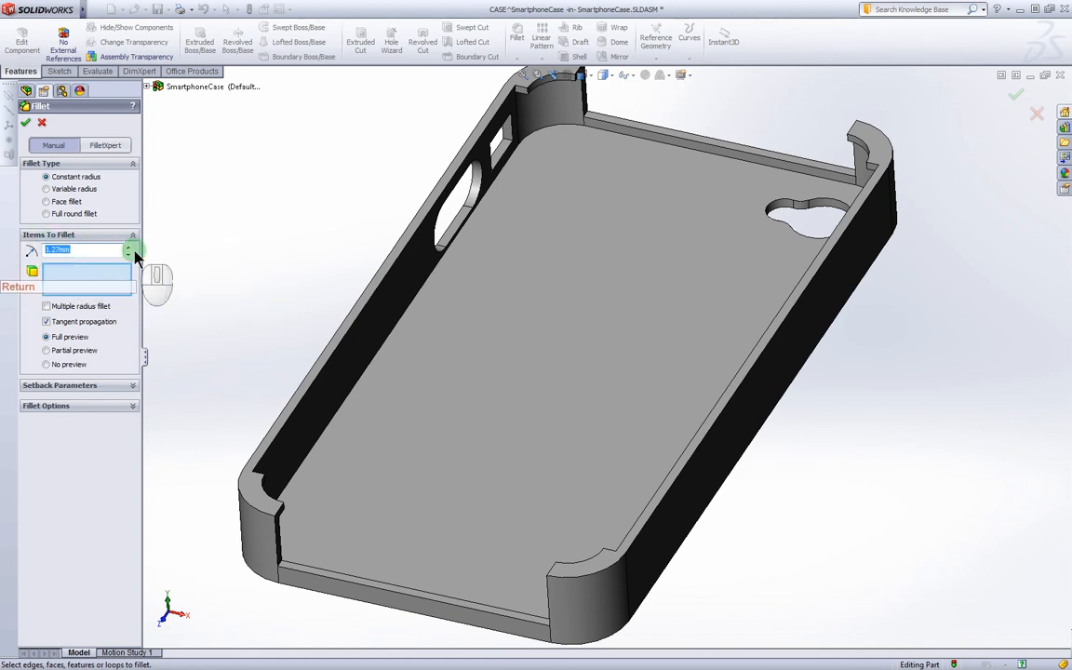
pyautogui.write('.05in')
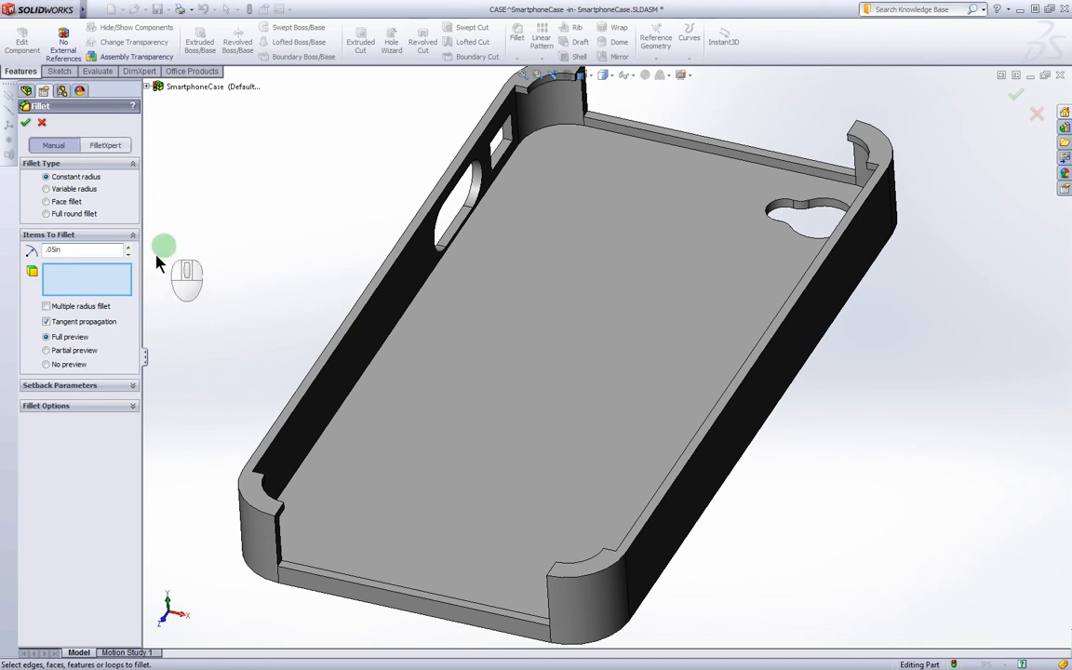
pyautogui.press('Return')
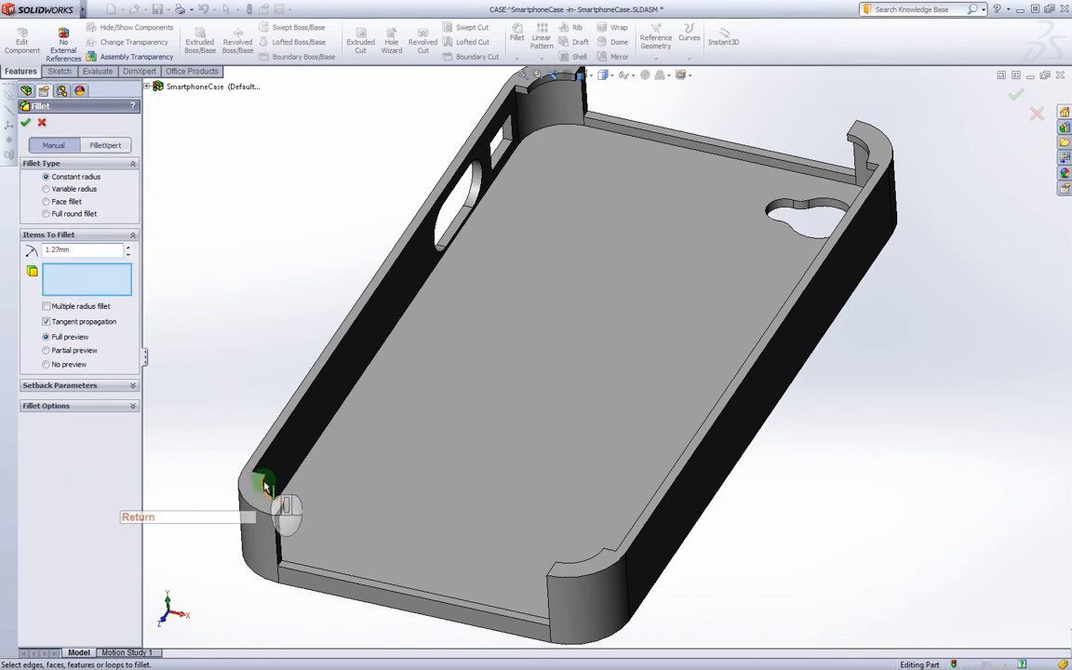
# Step: Add the case's outer back face and the outer edge of the oval side cutout to the fillet
pyautogui.moveTo(343, 549); pyautogui.dragTo(339, 388, button='middle')
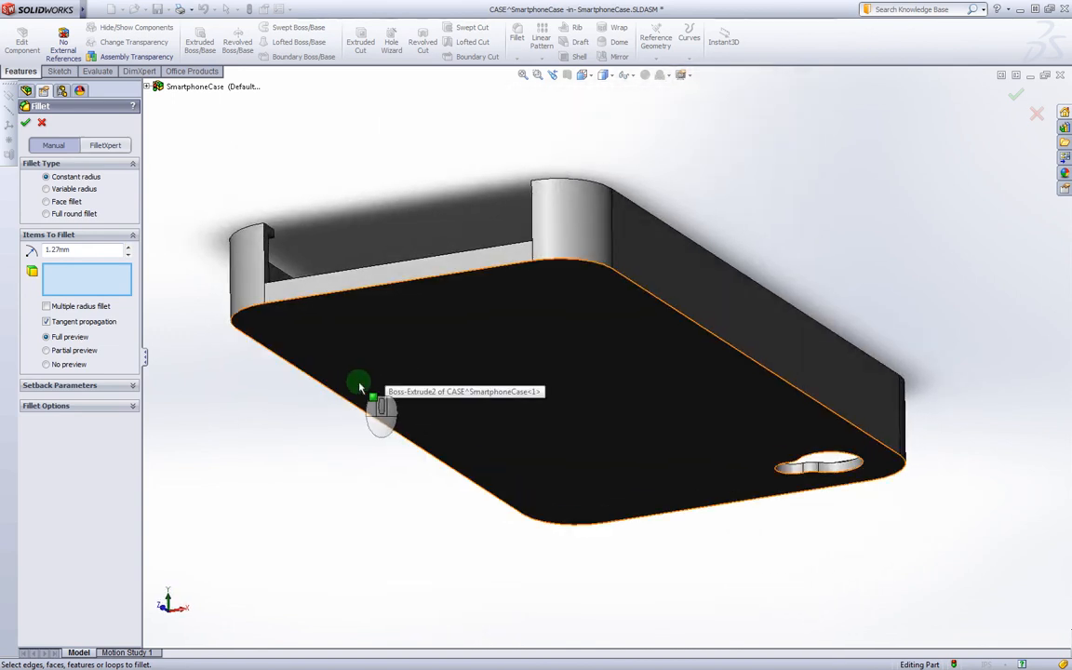
pyautogui.click(373, 372)
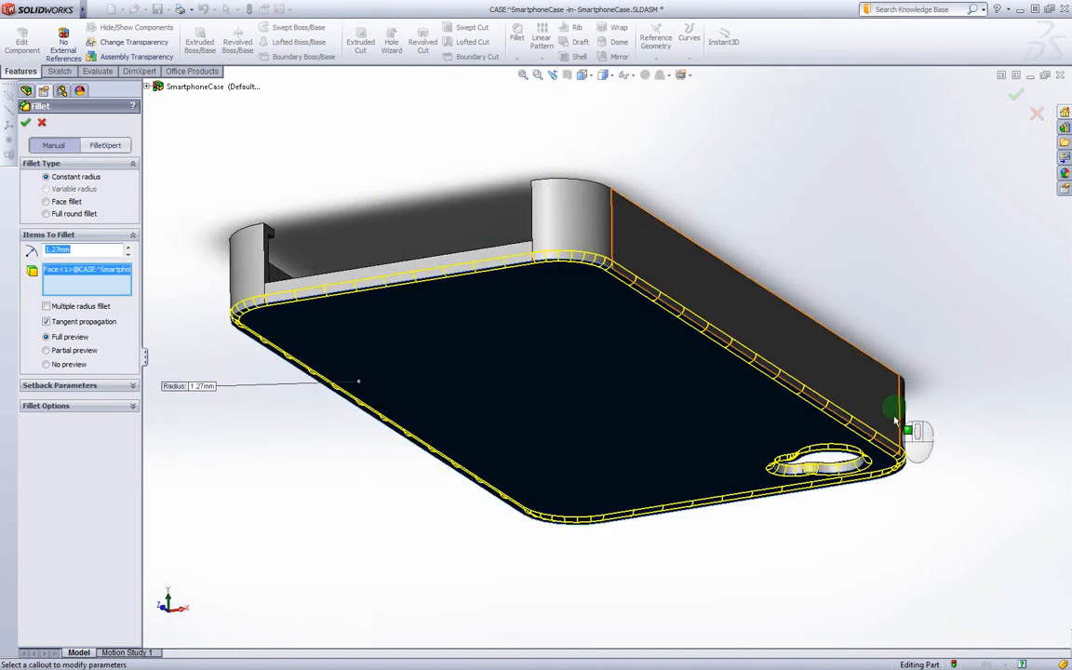
pyautogui.moveTo(891, 431); pyautogui.dragTo(879, 390, button='middle')
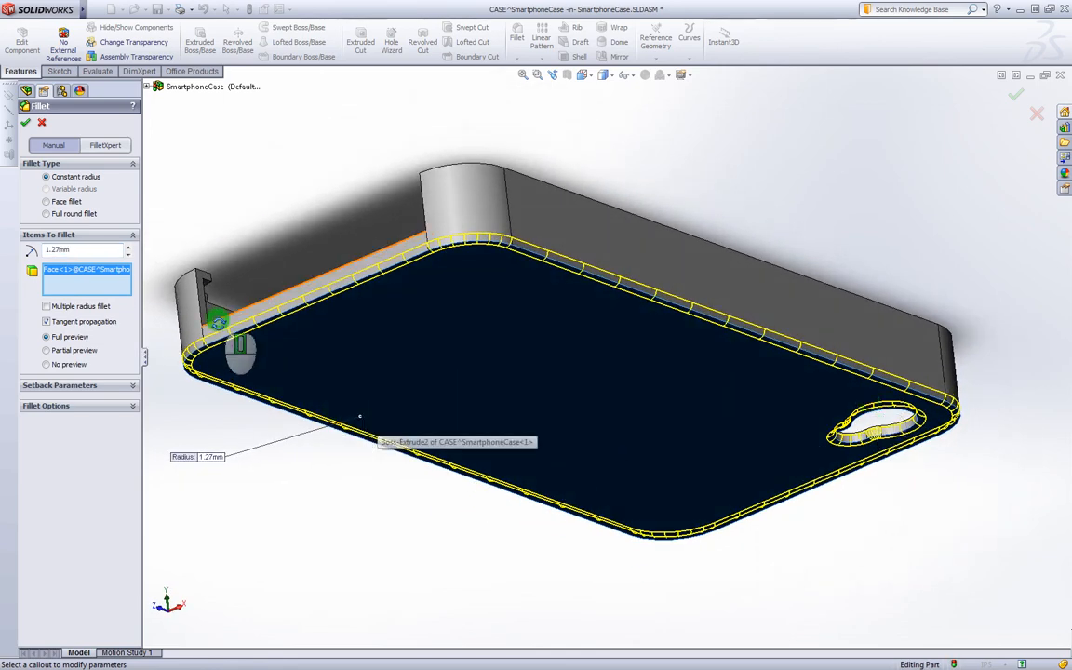
pyautogui.moveTo(217, 314); pyautogui.dragTo(258, 469, button='middle')
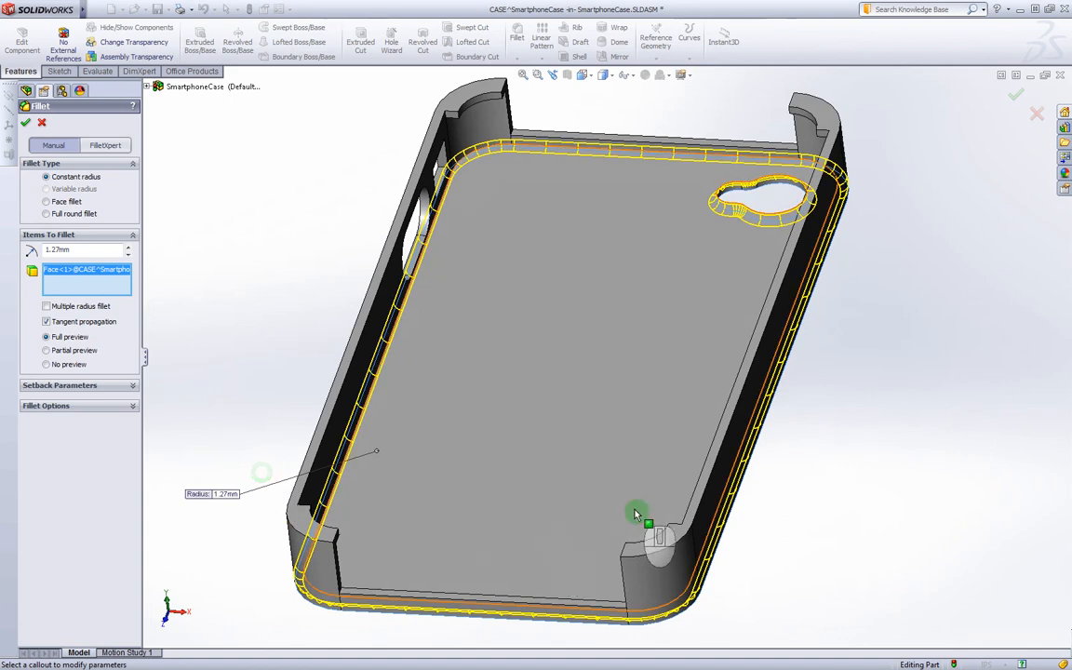
pyautogui.moveTo(320, 278); pyautogui.dragTo(426, 276, button='middle')
pyautogui.scroll(-4, 315, 276)
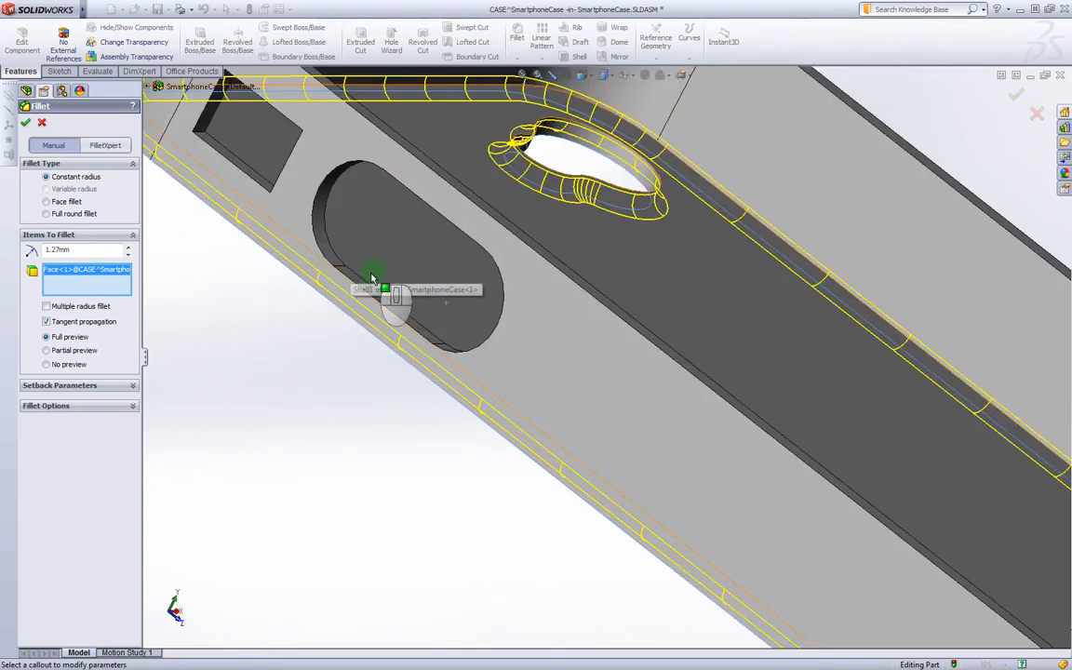
pyautogui.click(449, 353)
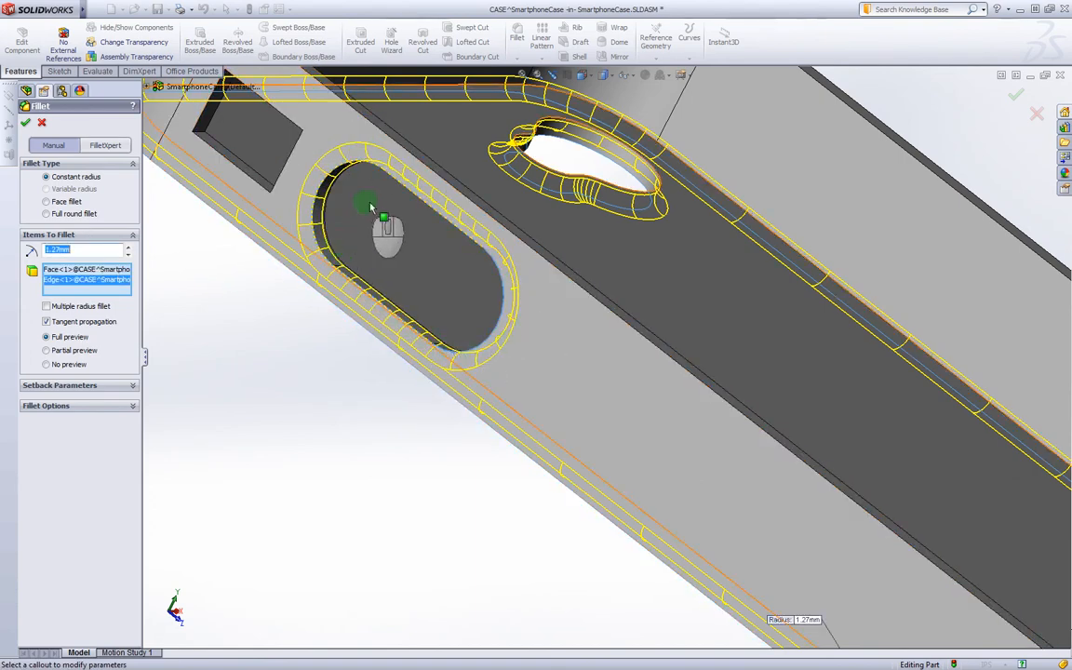
# Step: Add the rectangular side cutout's four outer edges and its four inner corner edges to the fillet
pyautogui.click(279, 184)
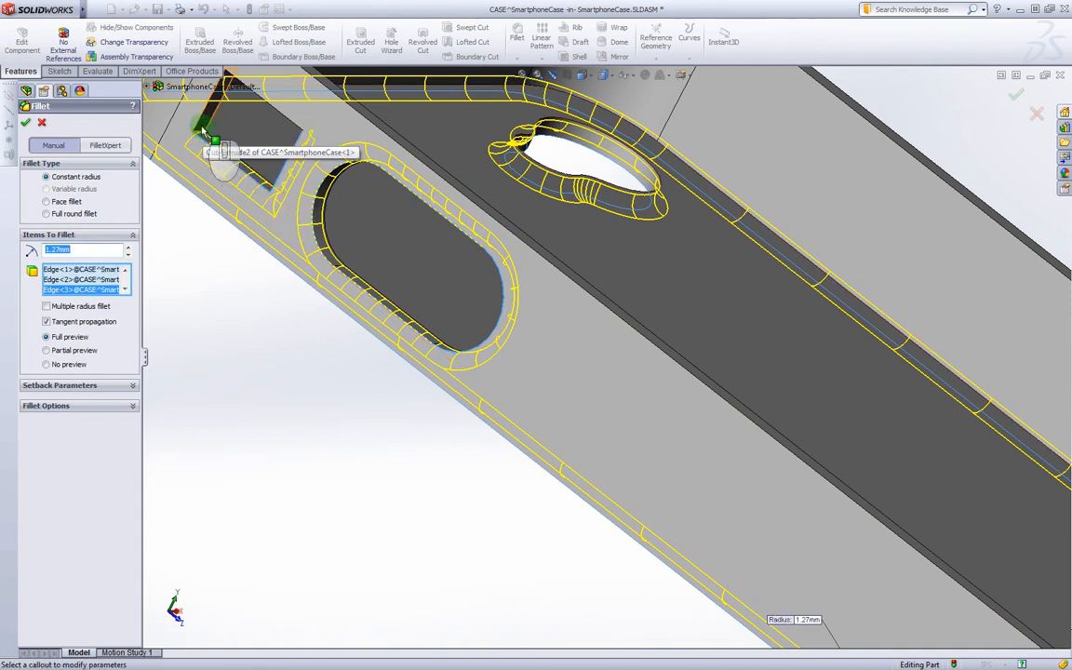
pyautogui.click(199, 126)
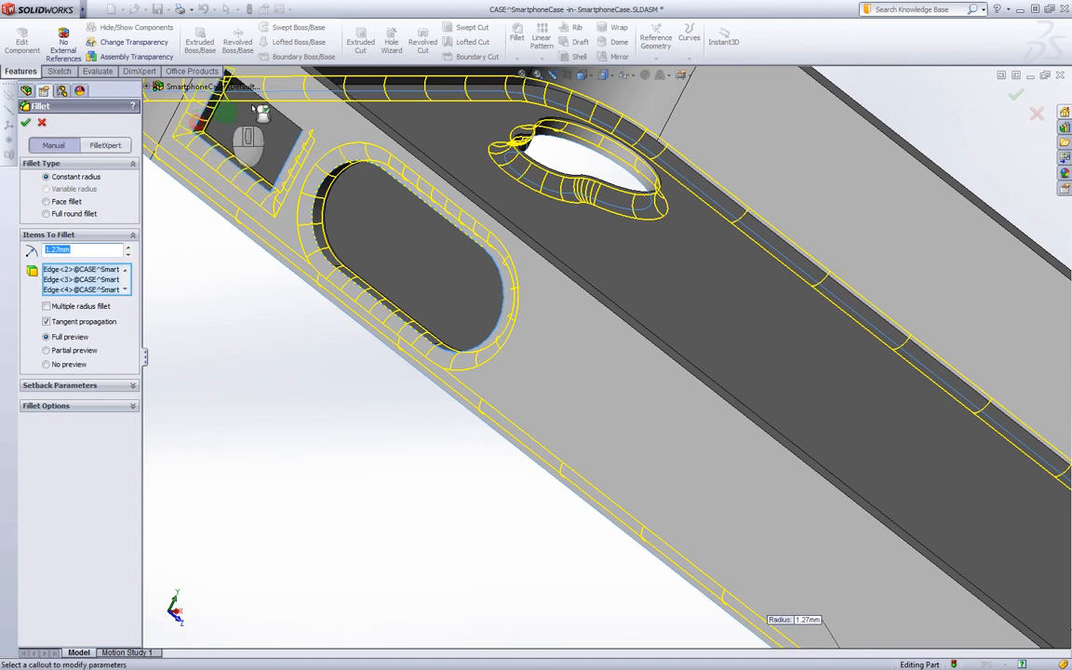
pyautogui.click(284, 119)
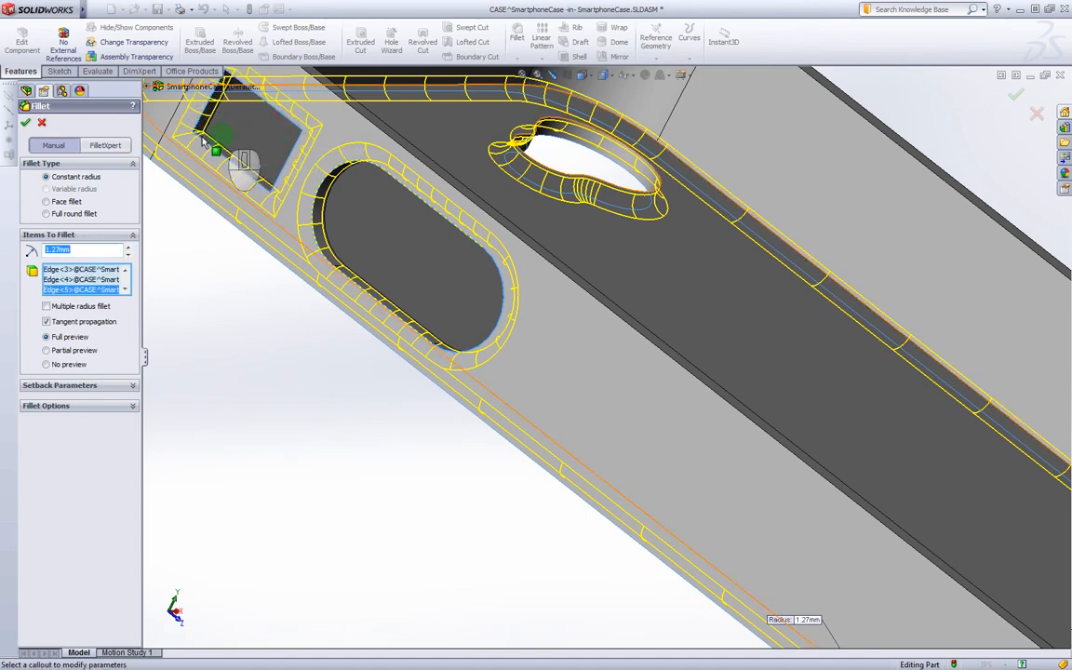
pyautogui.click(199, 138)
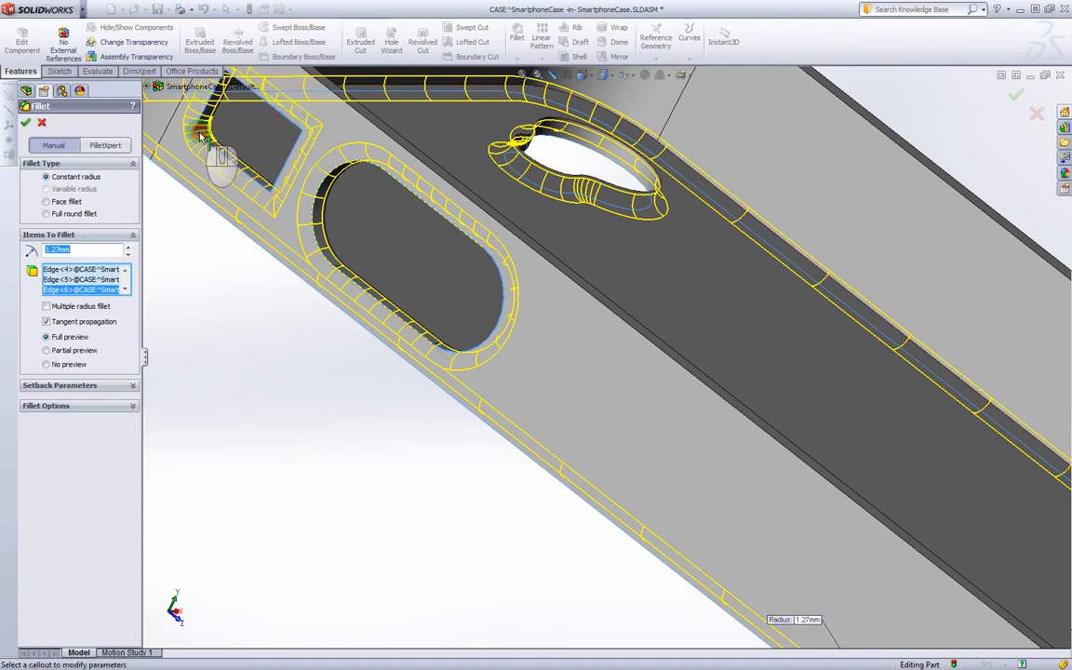
pyautogui.moveTo(250, 126); pyautogui.dragTo(424, 206, button='middle')
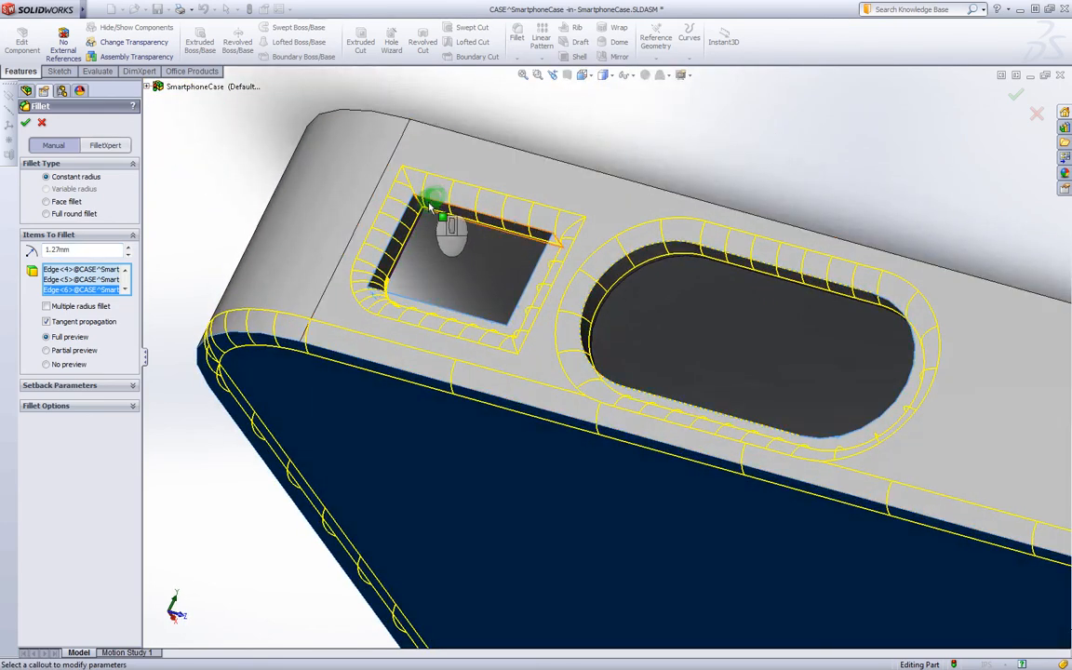
pyautogui.click(421, 206)
pyautogui.moveTo(519, 267); pyautogui.dragTo(583, 326, button='middle')
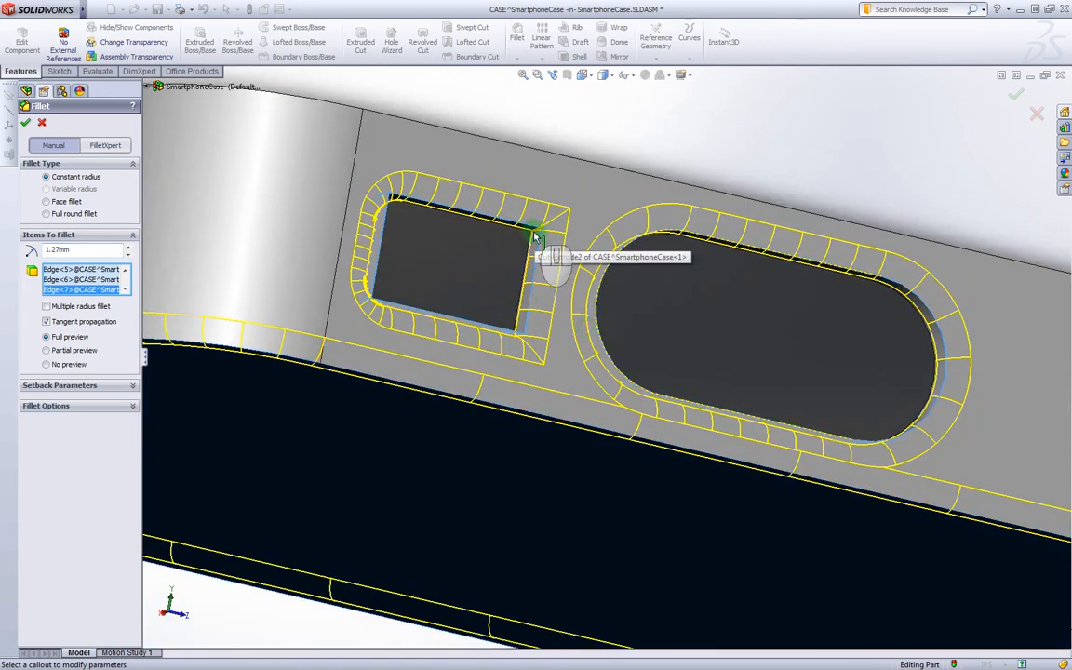
pyautogui.click(545, 244)
pyautogui.moveTo(504, 344); pyautogui.dragTo(523, 331, button='middle')
pyautogui.click(519, 333)
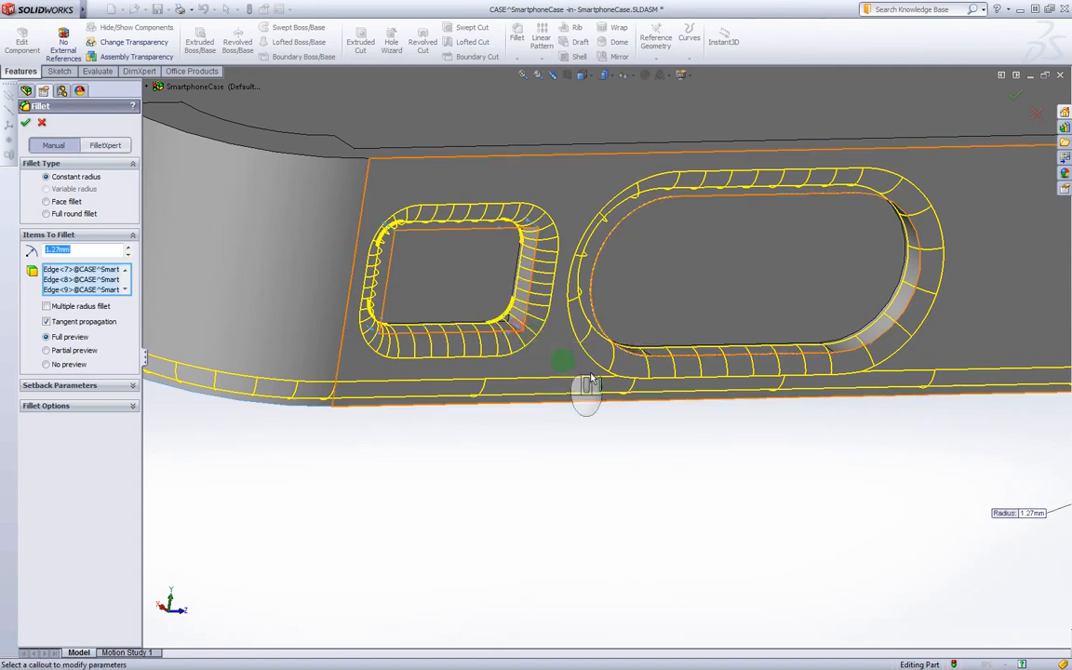
pyautogui.moveTo(565, 364); pyautogui.dragTo(391, 402, button='middle')
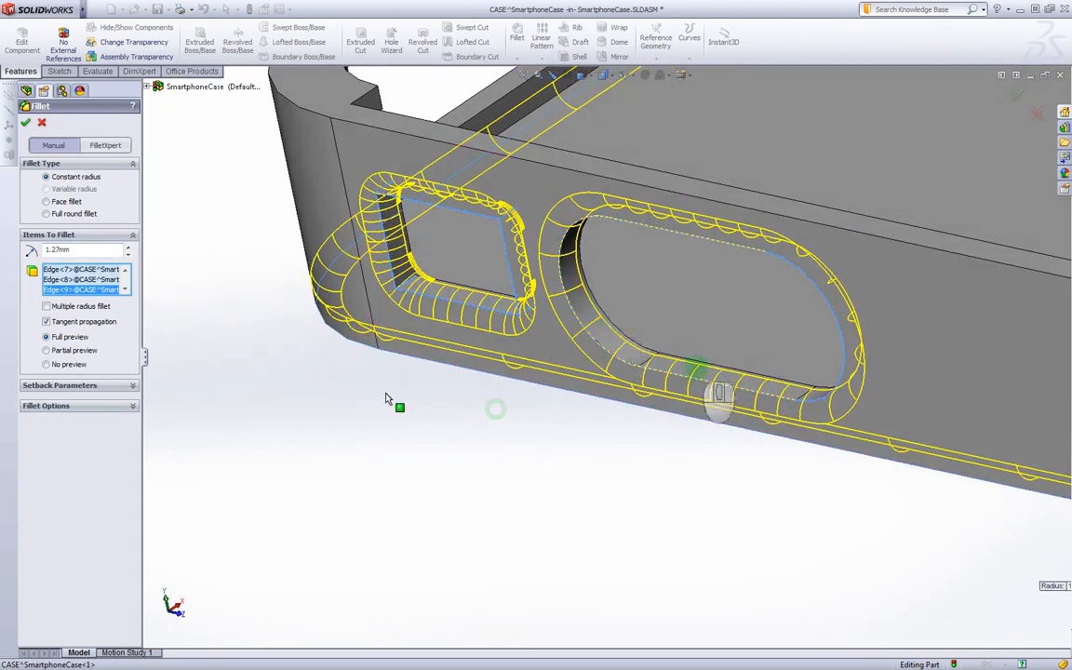
# Step: At the open end away from the camera, add the outer lip edge, both adjoining vertical corner edges and both outer rim edges to the fillet
pyautogui.scroll(-7, 527, 318)
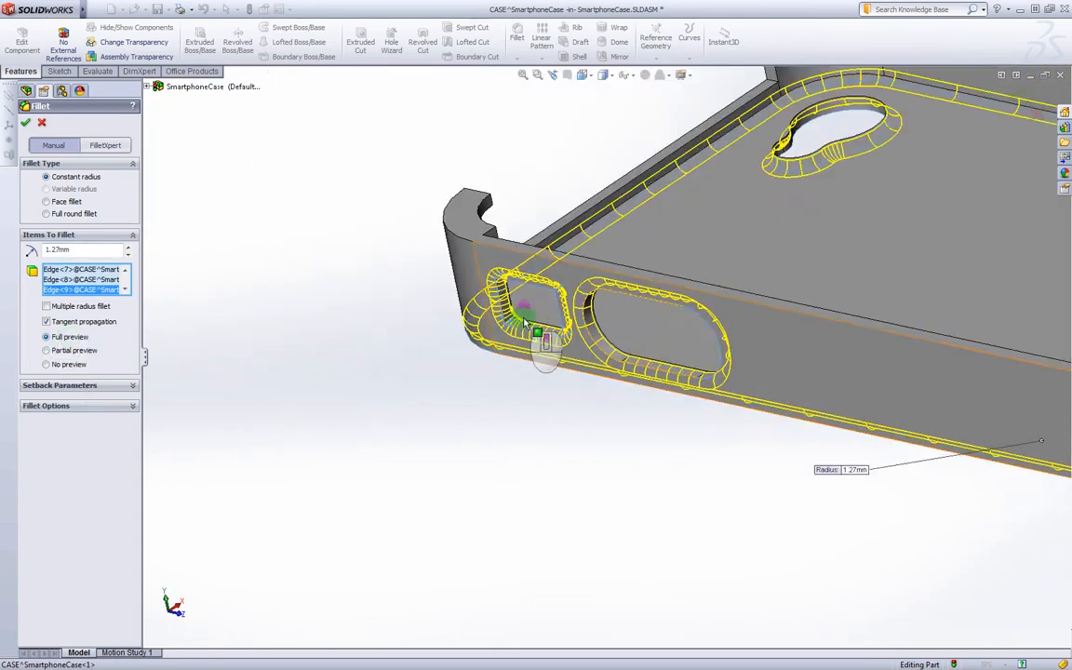
pyautogui.moveTo(696, 325)
pyautogui.mouseDown(button='middle')
pyautogui.moveTo(717, 294)
pyautogui.moveTo(744, 311)
pyautogui.moveTo(716, 308)
pyautogui.moveTo(682, 328)
pyautogui.moveTo(672, 372)
pyautogui.moveTo(713, 321)
pyautogui.mouseUp(button='middle')
pyautogui.moveTo(949, 462); pyautogui.dragTo(853, 400, button='middle')
pyautogui.scroll(-3, 853, 400)
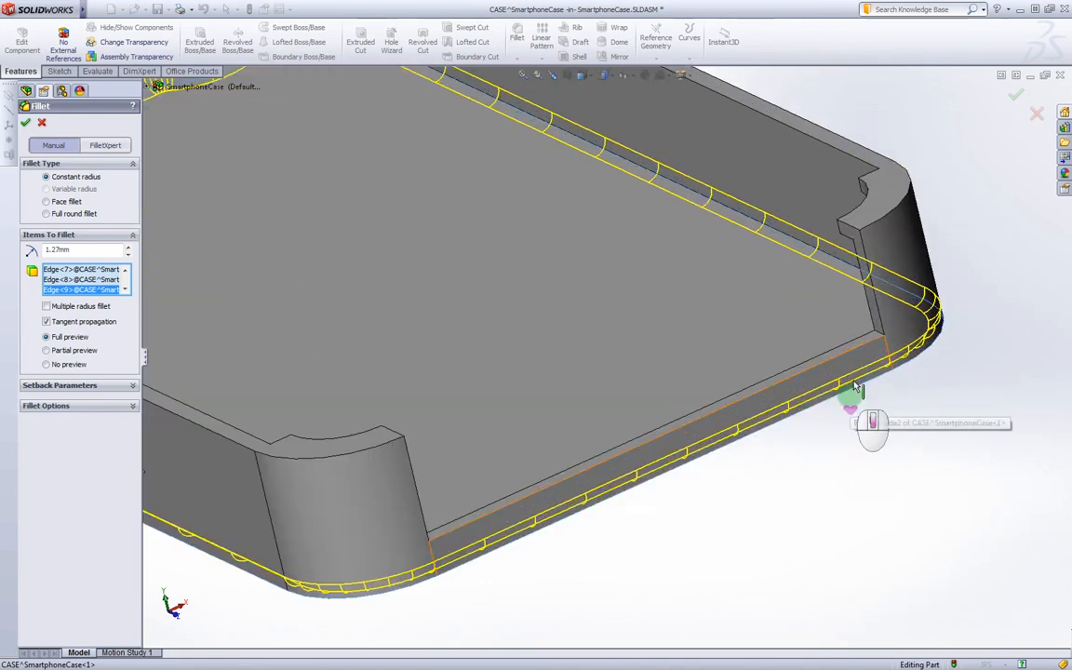
pyautogui.click(847, 356)
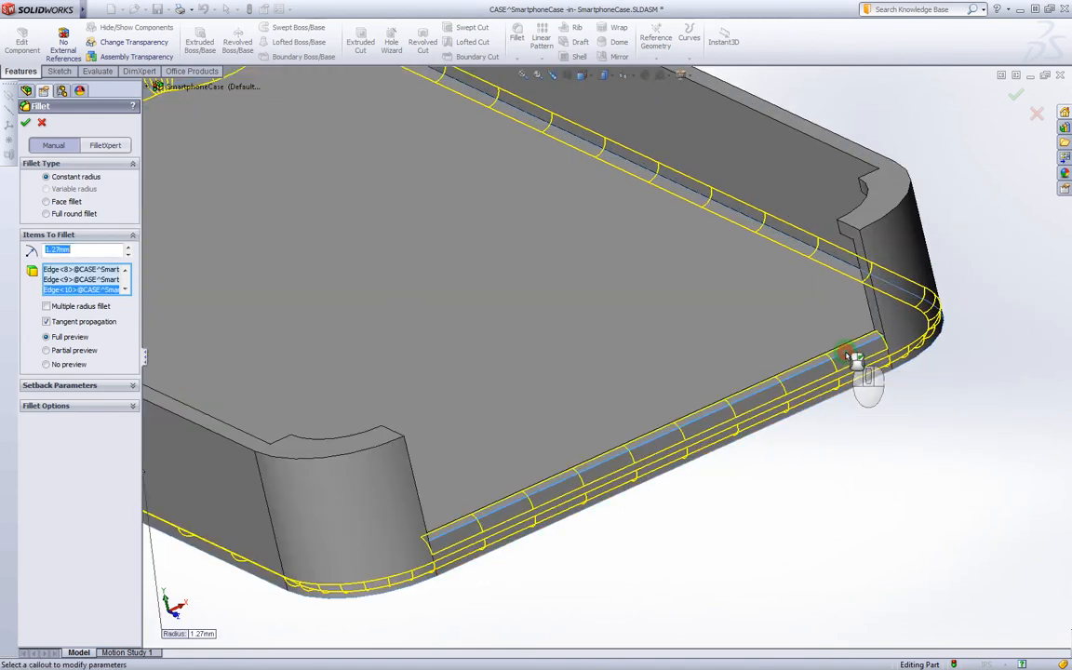
pyautogui.click(881, 333)
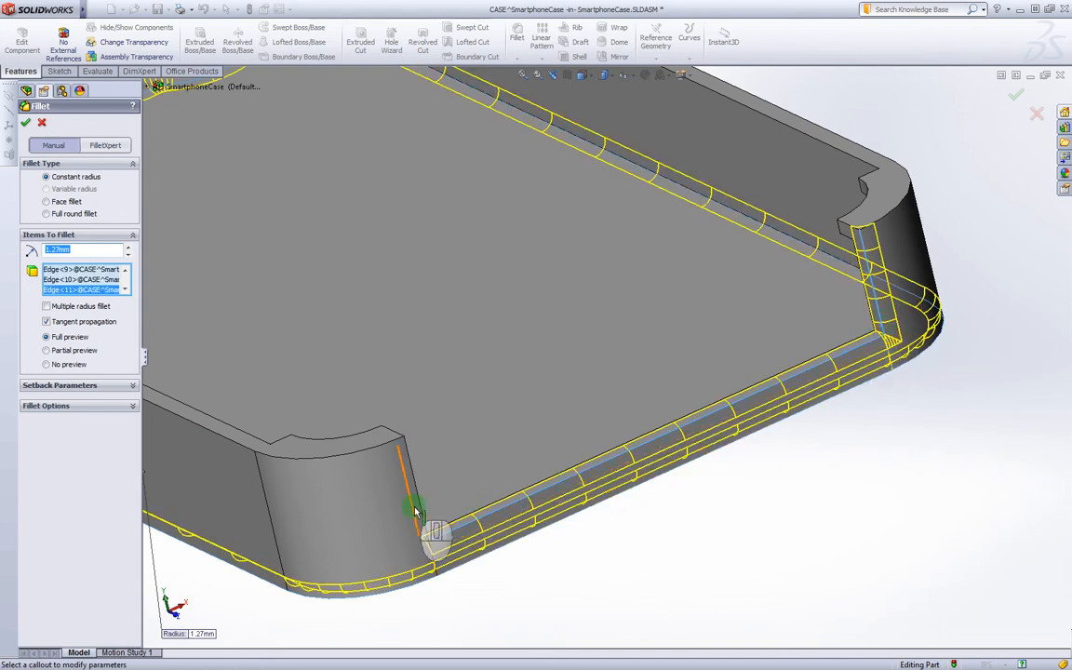
pyautogui.rightClick(363, 456)
pyautogui.click(363, 456)
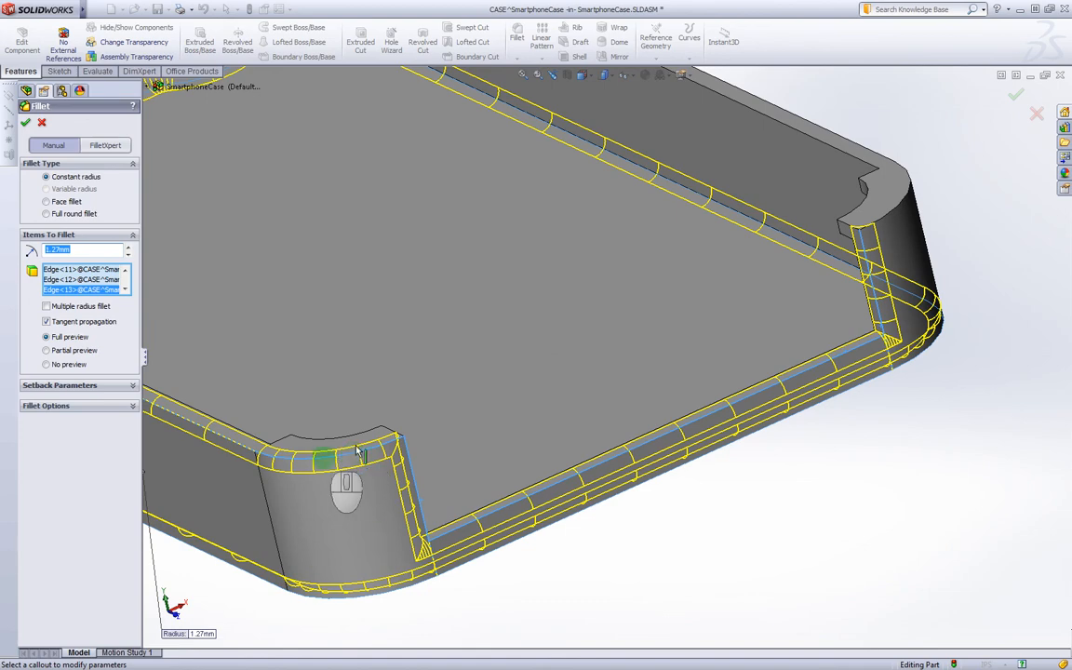
pyautogui.click(886, 221)
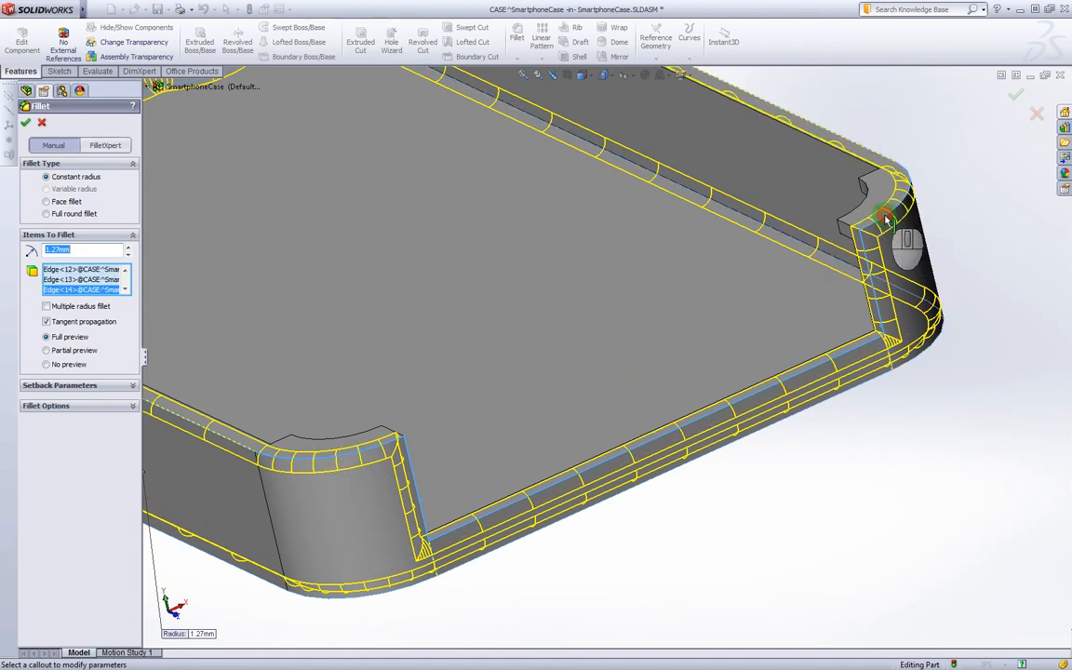
# Step: At the camera end, add the outer lip edge and the vertical edges of both retaining corners to the fillet
pyautogui.scroll(5, 443, 327)
pyautogui.moveTo(443, 328); pyautogui.dragTo(198, 305, button='middle')
pyautogui.scroll(-5, 298, 296)
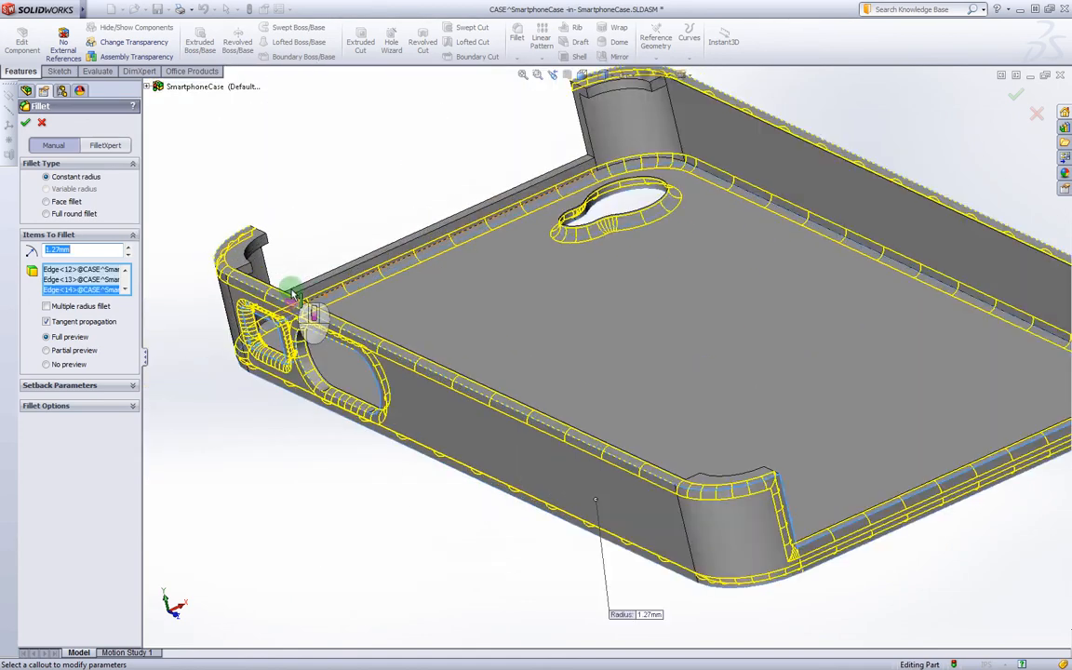
pyautogui.moveTo(305, 302); pyautogui.dragTo(307, 383, button='middle')
pyautogui.scroll(3, 423, 310)
pyautogui.moveTo(424, 310); pyautogui.dragTo(447, 323, button='middle')
pyautogui.scroll(-4, 483, 340)
pyautogui.scroll(-3, 493, 344)
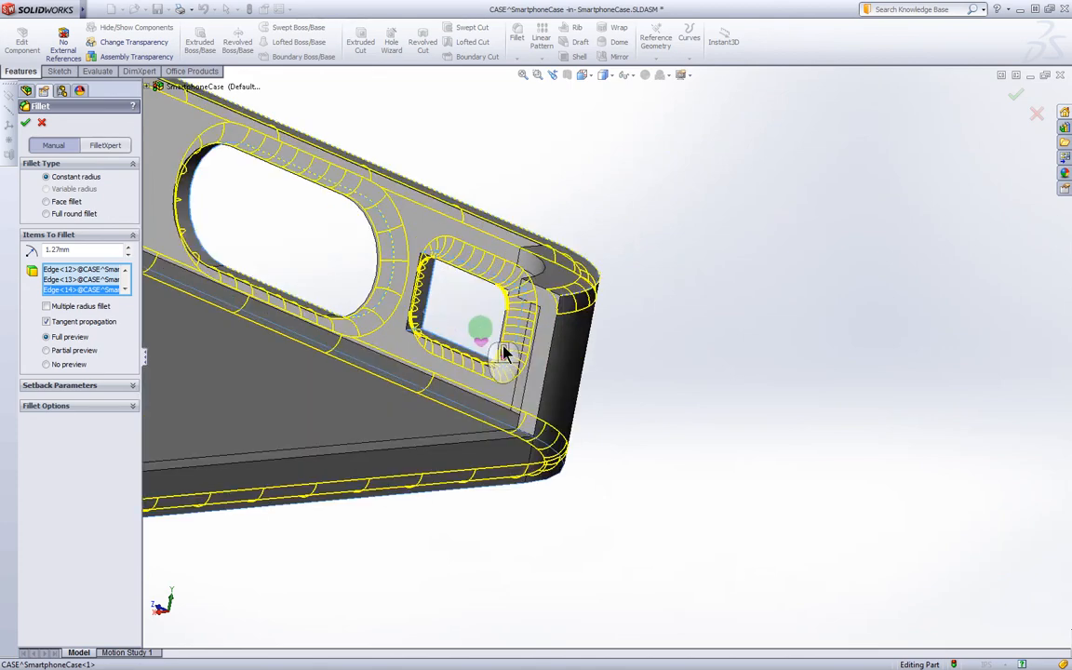
pyautogui.click(550, 371)
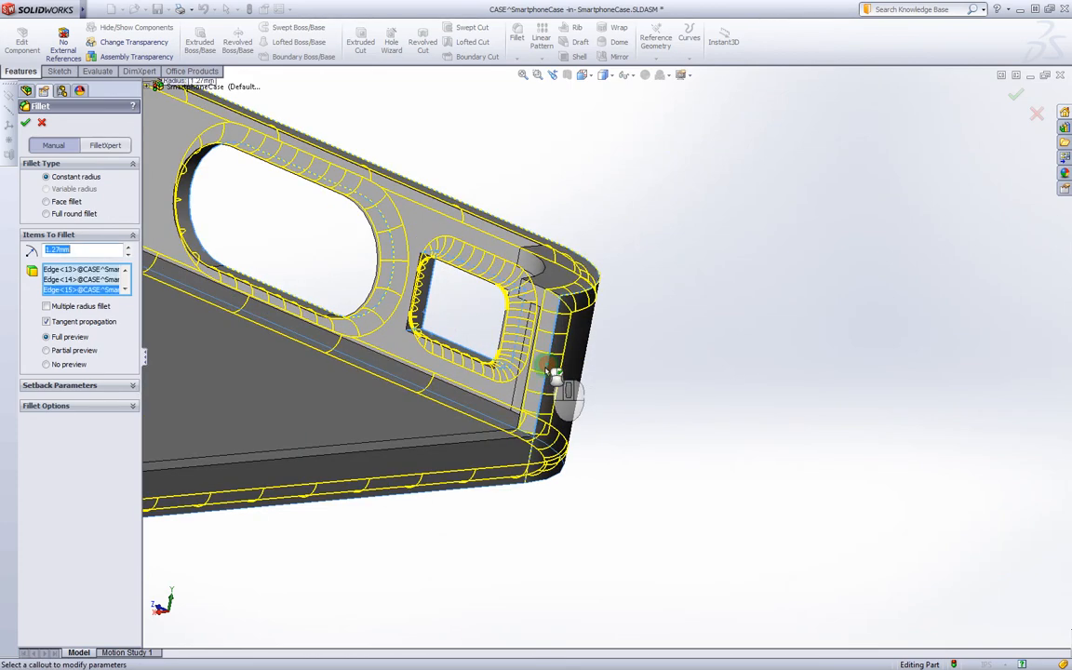
pyautogui.click(478, 444)
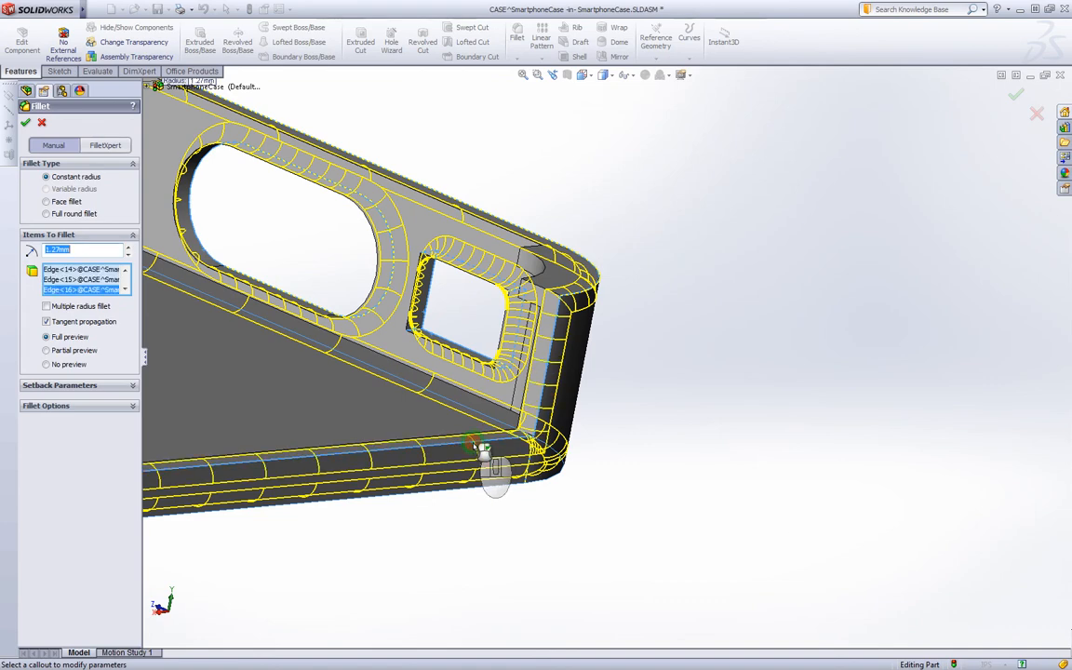
pyautogui.moveTo(486, 450); pyautogui.dragTo(406, 433, button='middle')
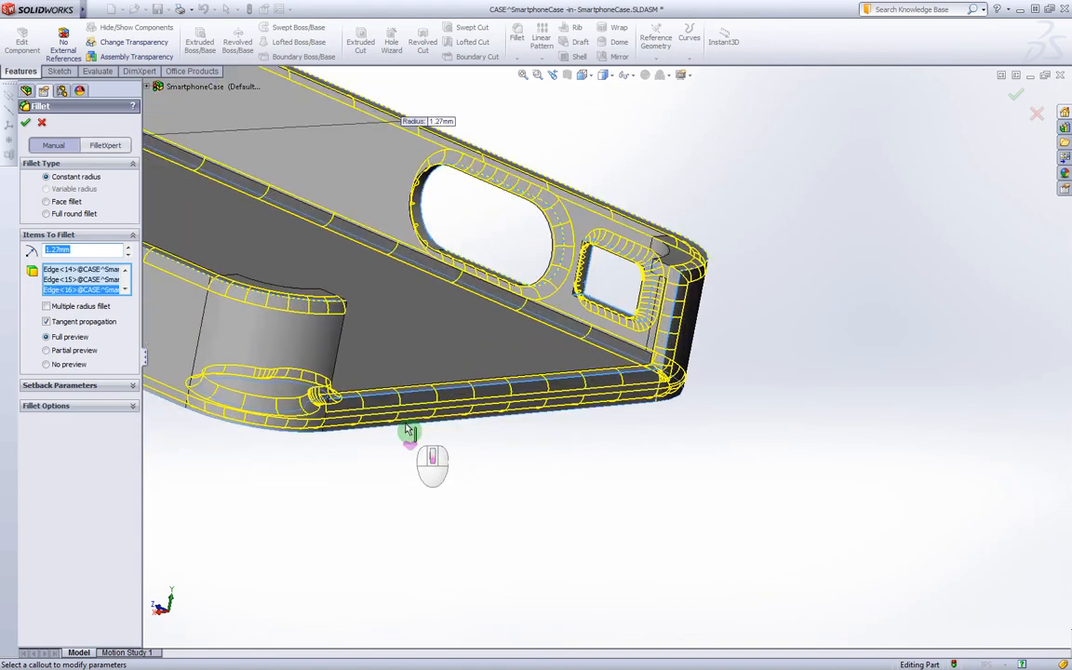
pyautogui.click(333, 356)
# Step: Add the short edges where the camera-end lip meets each of the two retaining corners to the fillet
pyautogui.moveTo(645, 375); pyautogui.dragTo(613, 392, button='middle')
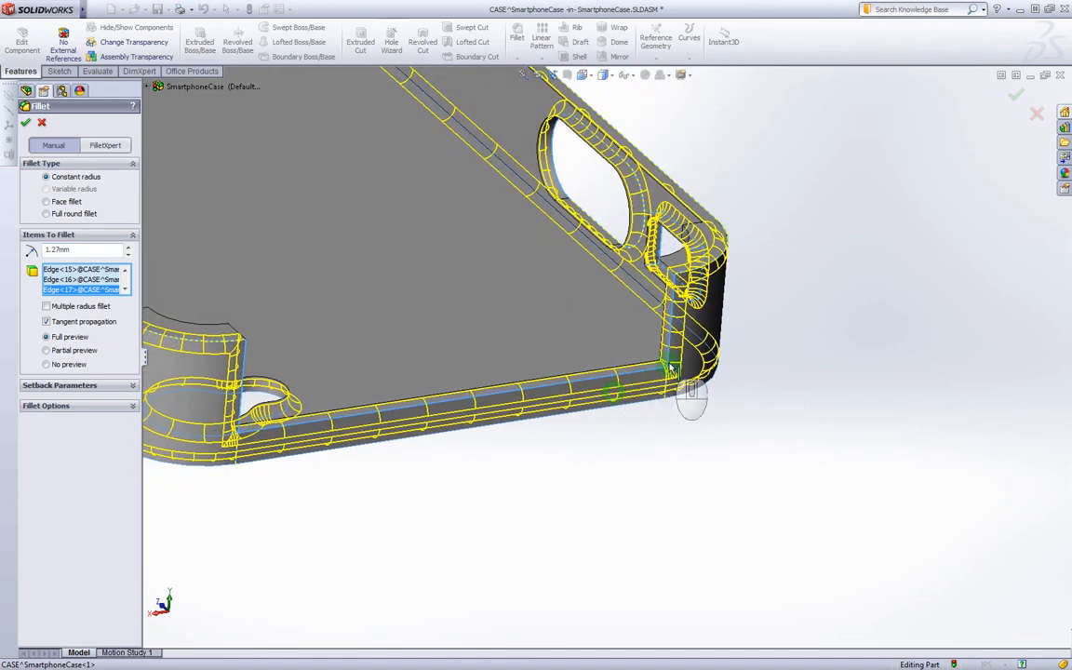
pyautogui.scroll(-3, 669, 371)
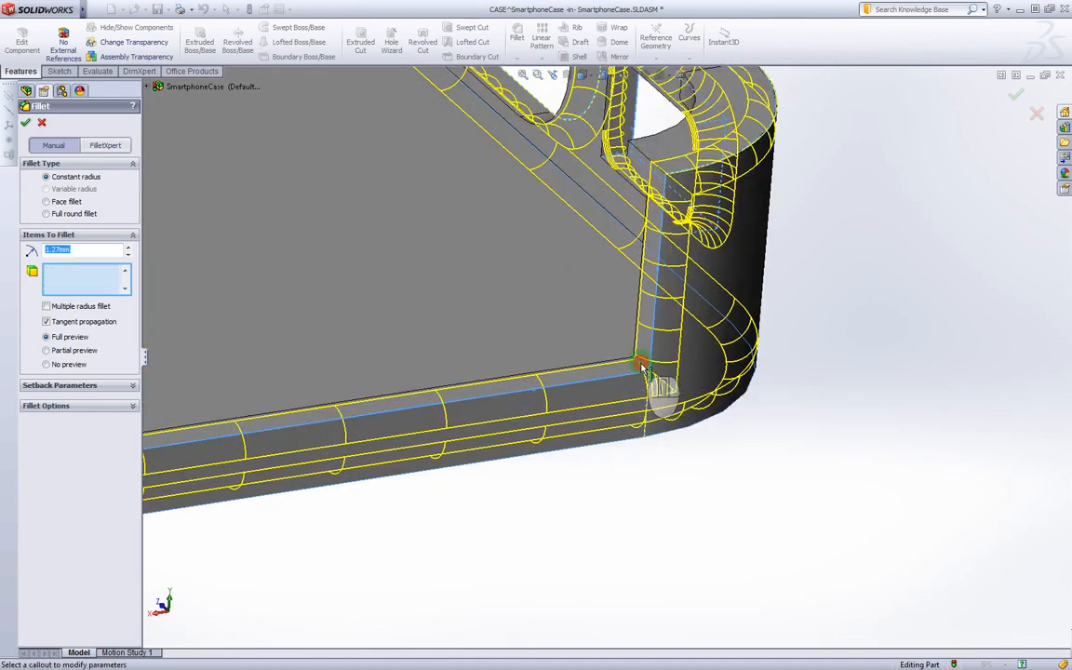
pyautogui.click(641, 366)
pyautogui.moveTo(614, 121); pyautogui.dragTo(327, 400, button='middle')
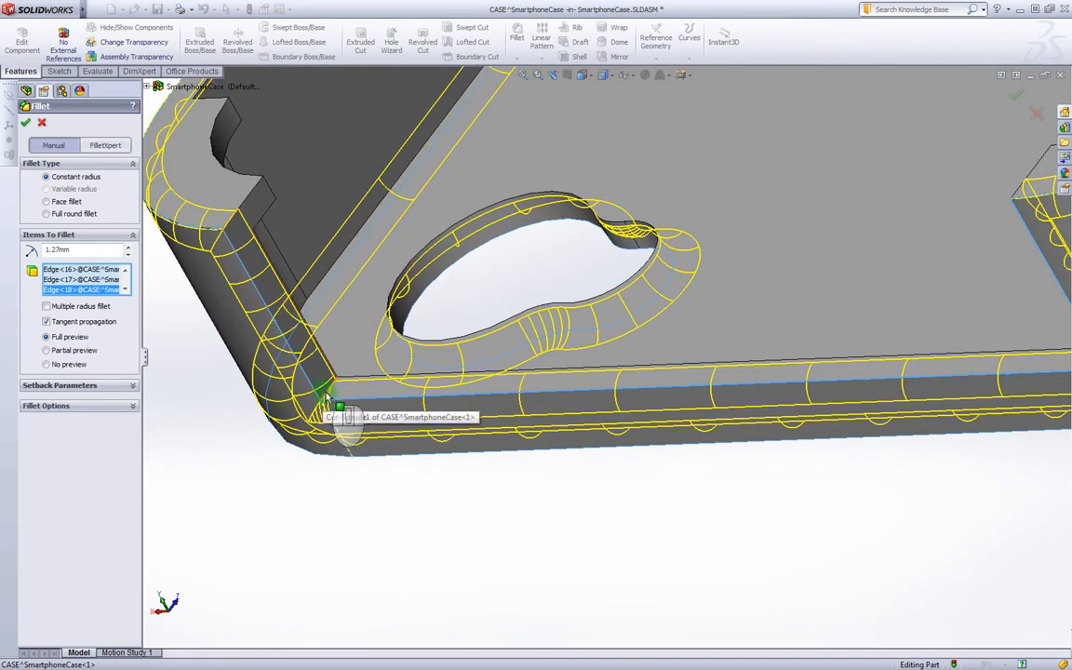
pyautogui.click(328, 400)
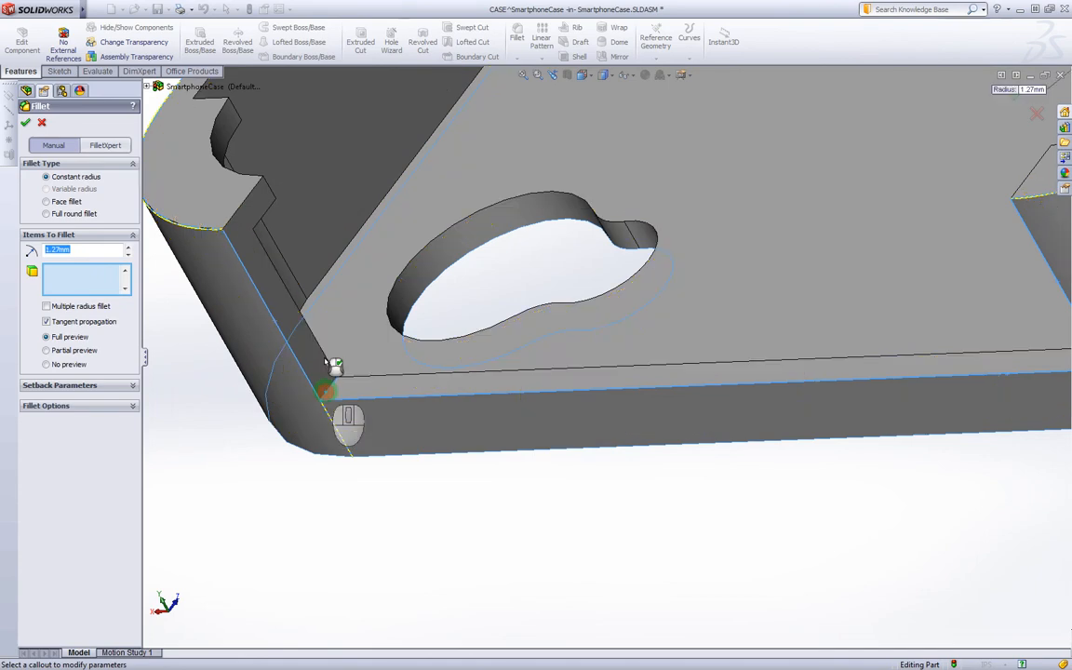
# Step: At the camera end, add the curved inner edge and both short end edges of each retaining corner's rim to the fillet
pyautogui.click(239, 213)
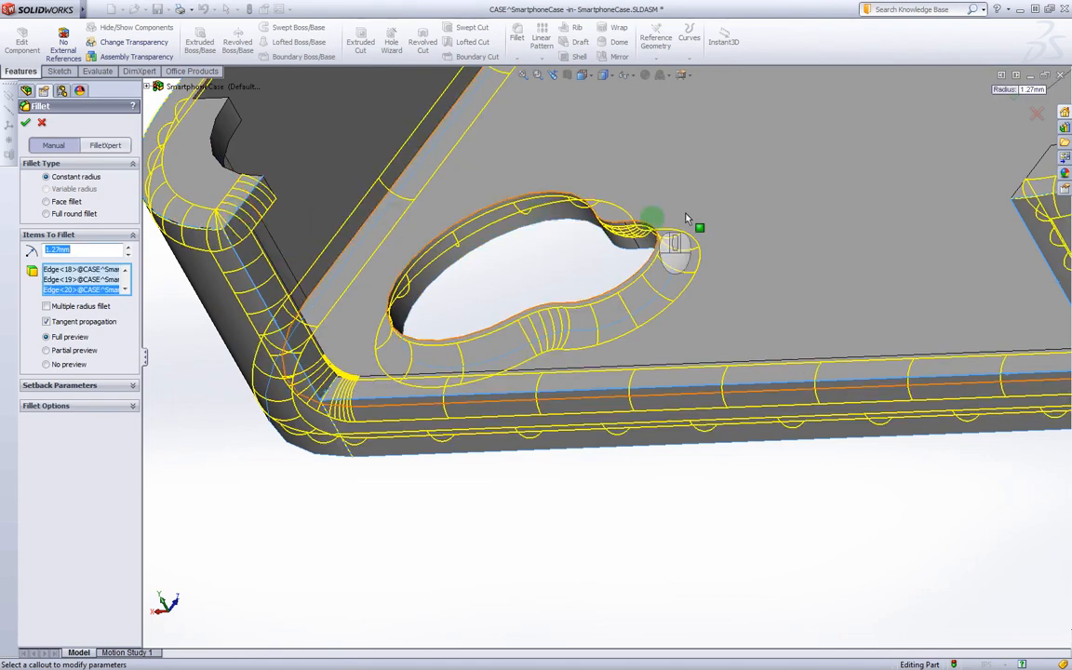
pyautogui.moveTo(652, 223); pyautogui.dragTo(809, 206, button='middle')
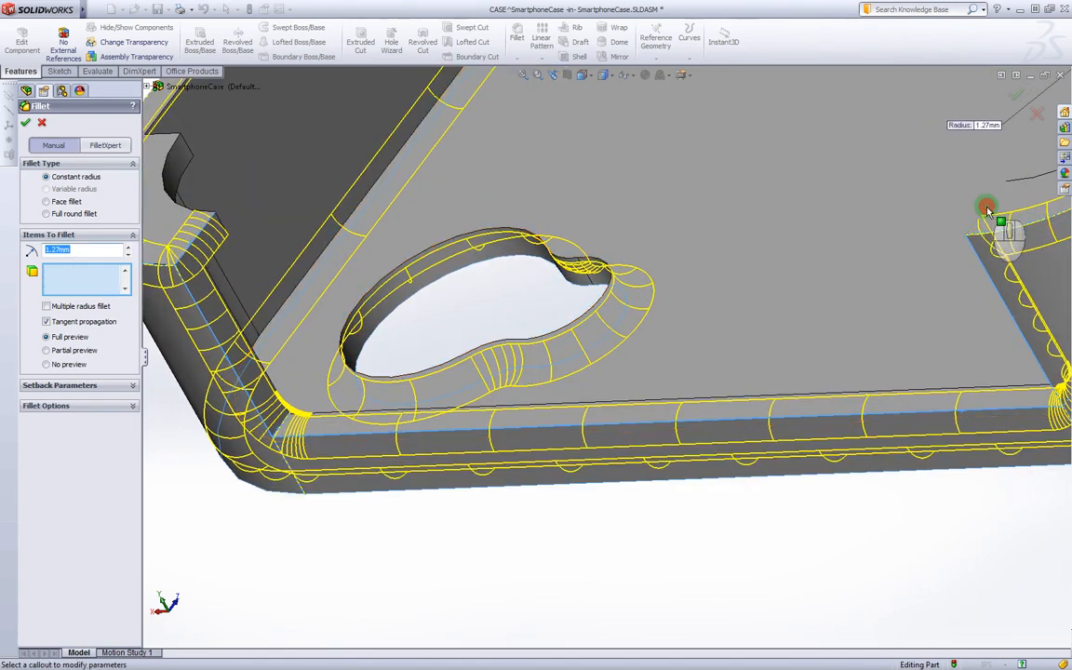
pyautogui.click(989, 211)
pyautogui.moveTo(295, 208); pyautogui.dragTo(272, 207, button='middle')
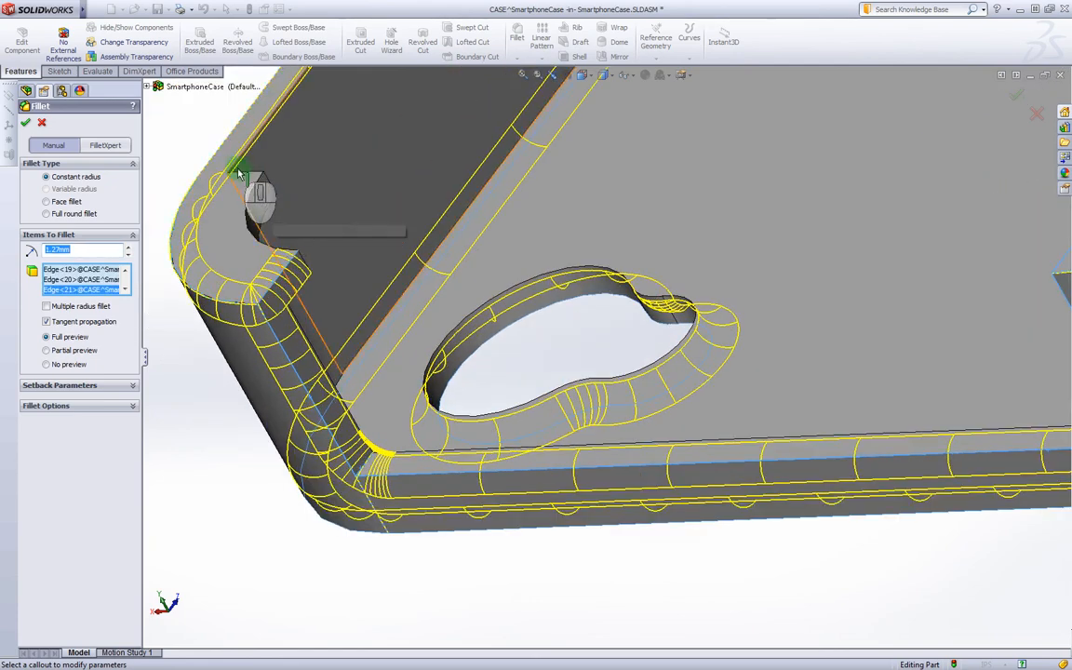
pyautogui.click(245, 176)
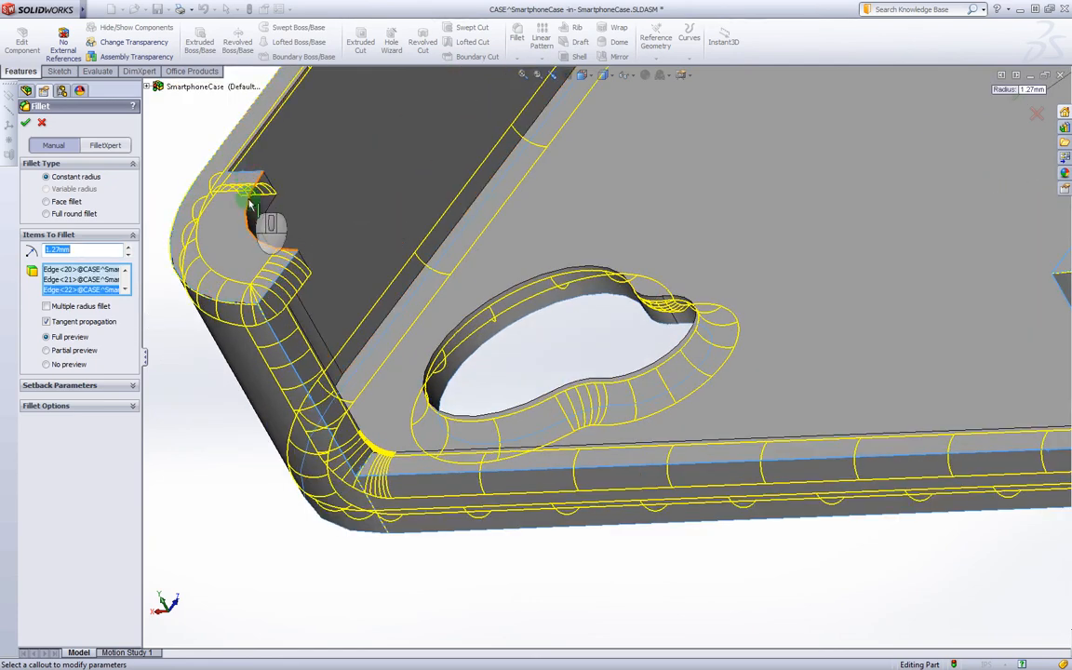
pyautogui.click(249, 205)
pyautogui.moveTo(330, 239); pyautogui.dragTo(786, 256, button='middle')
pyautogui.scroll(-3, 838, 280)
pyautogui.click(903, 339)
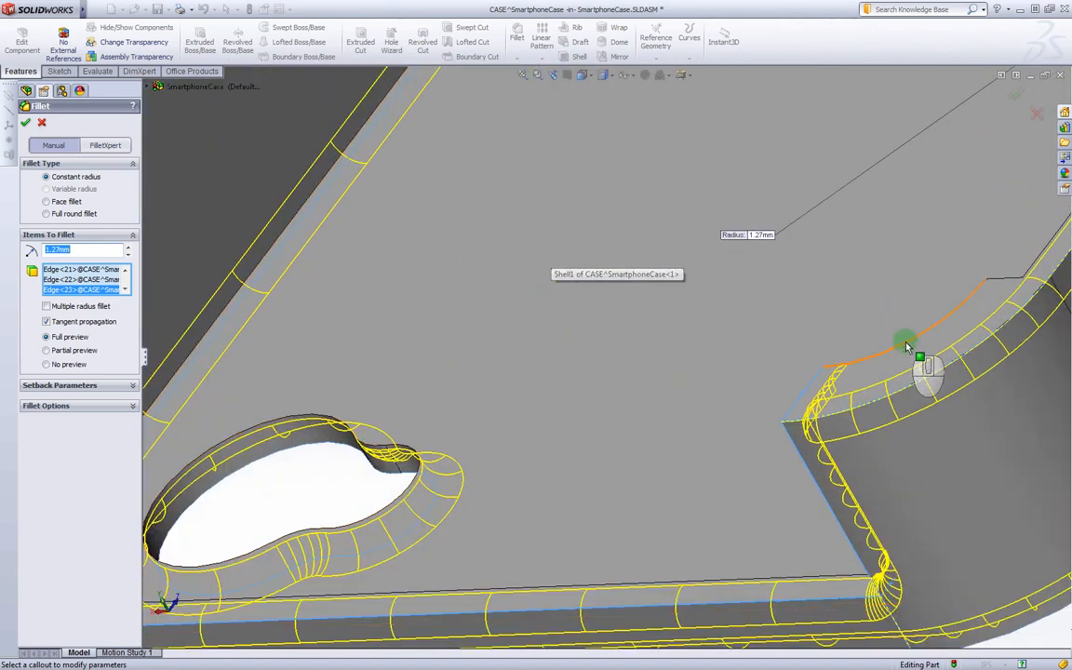
pyautogui.click(1010, 284)
# Step: At the end away from the camera, add the curved inner edge and both short end edges of one retaining corner to the fillet
pyautogui.scroll(5, 900, 232)
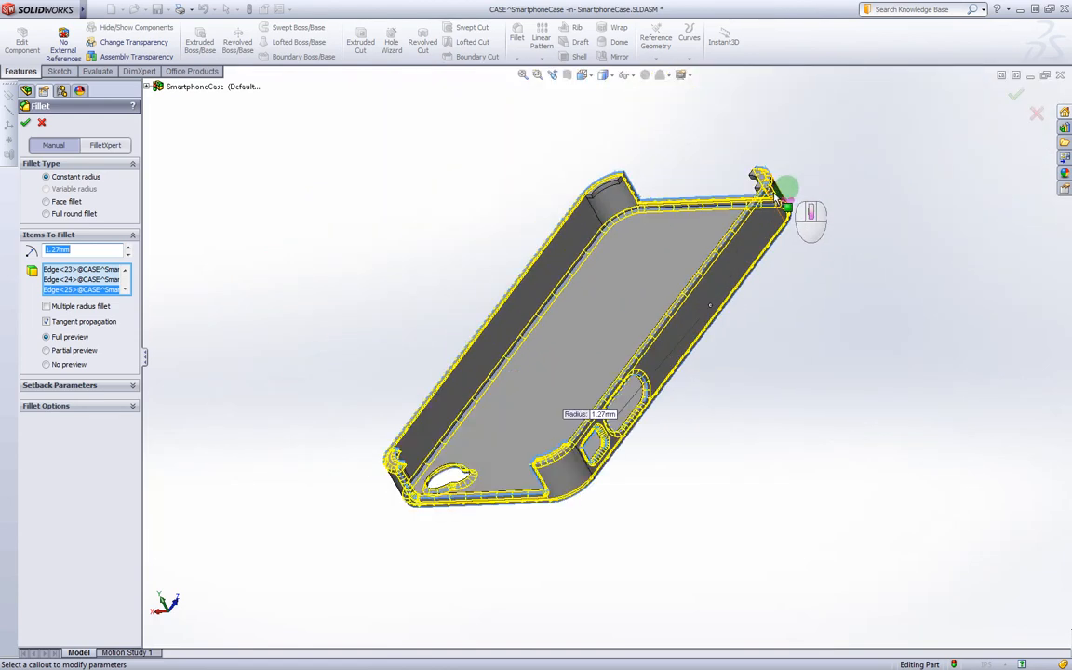
pyautogui.scroll(-5, 775, 198)
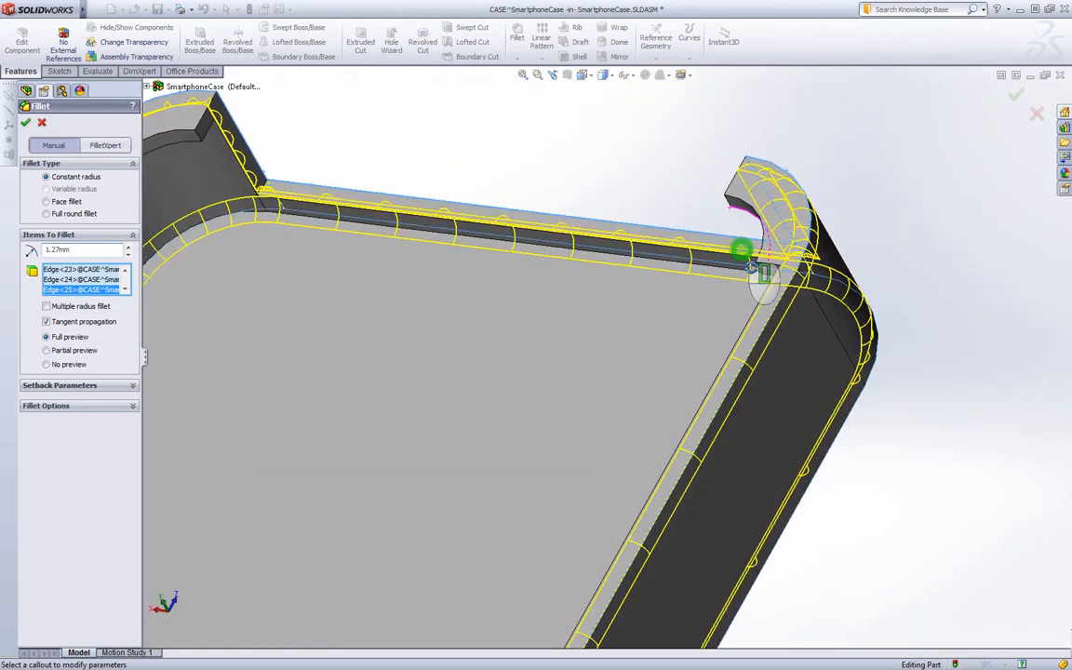
pyautogui.moveTo(750, 267); pyautogui.dragTo(798, 324, button='middle')
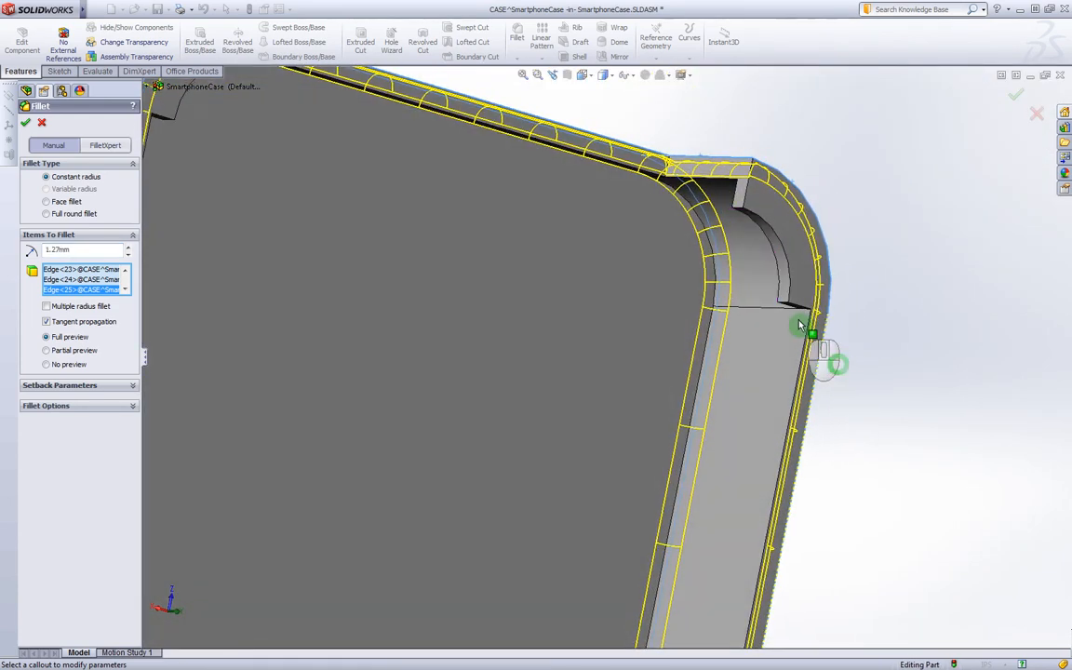
pyautogui.click(789, 259)
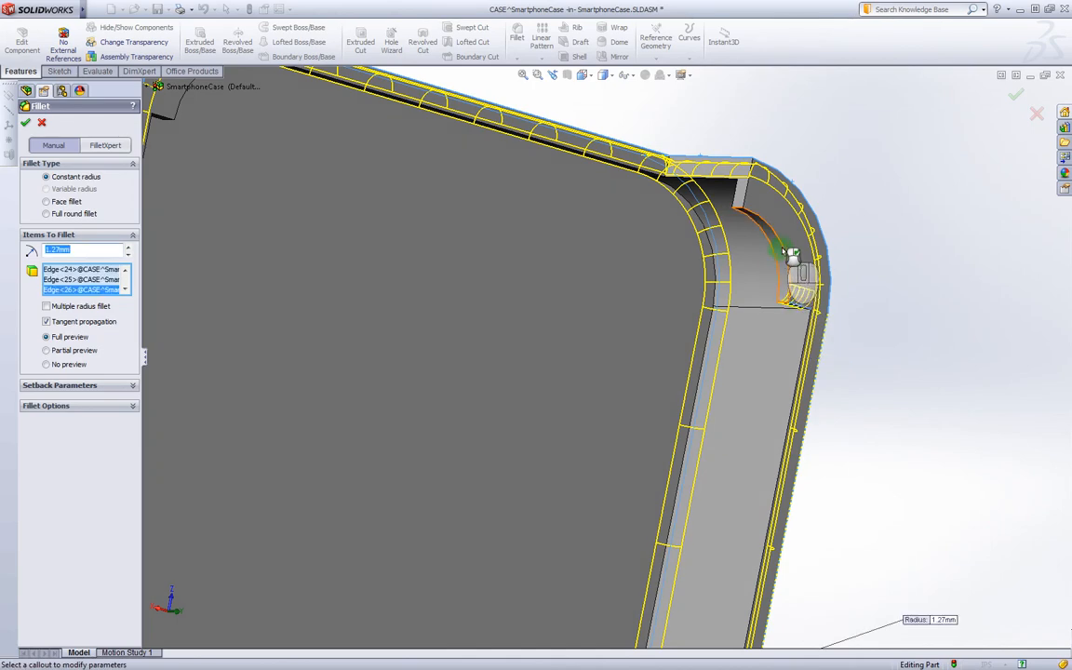
pyautogui.click(757, 203)
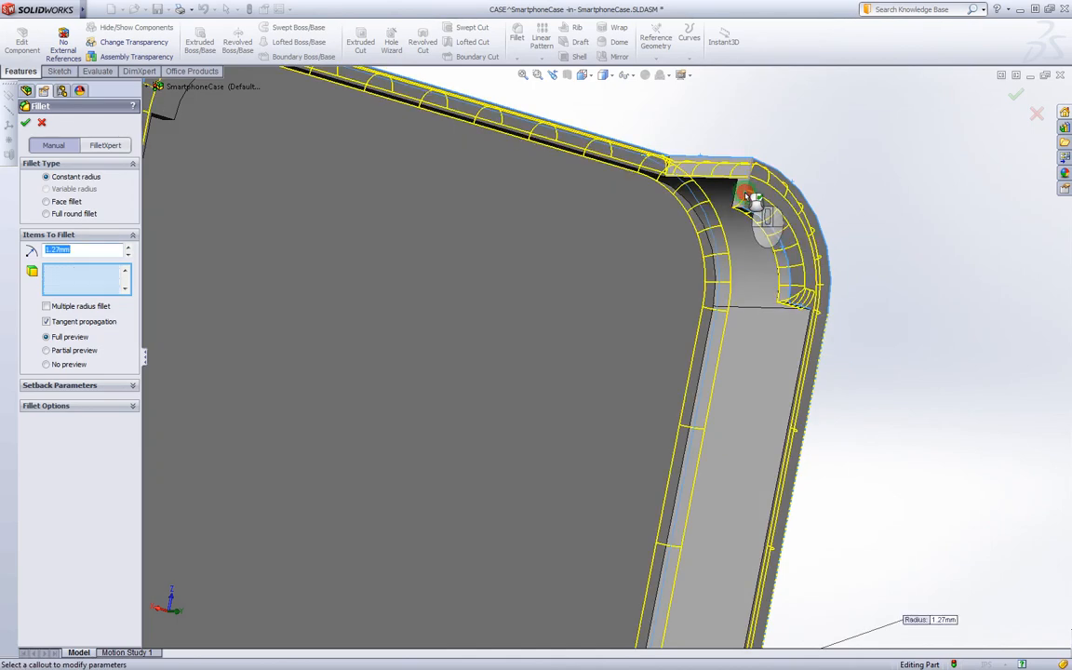
pyautogui.moveTo(722, 233); pyautogui.dragTo(442, 191, button='middle')
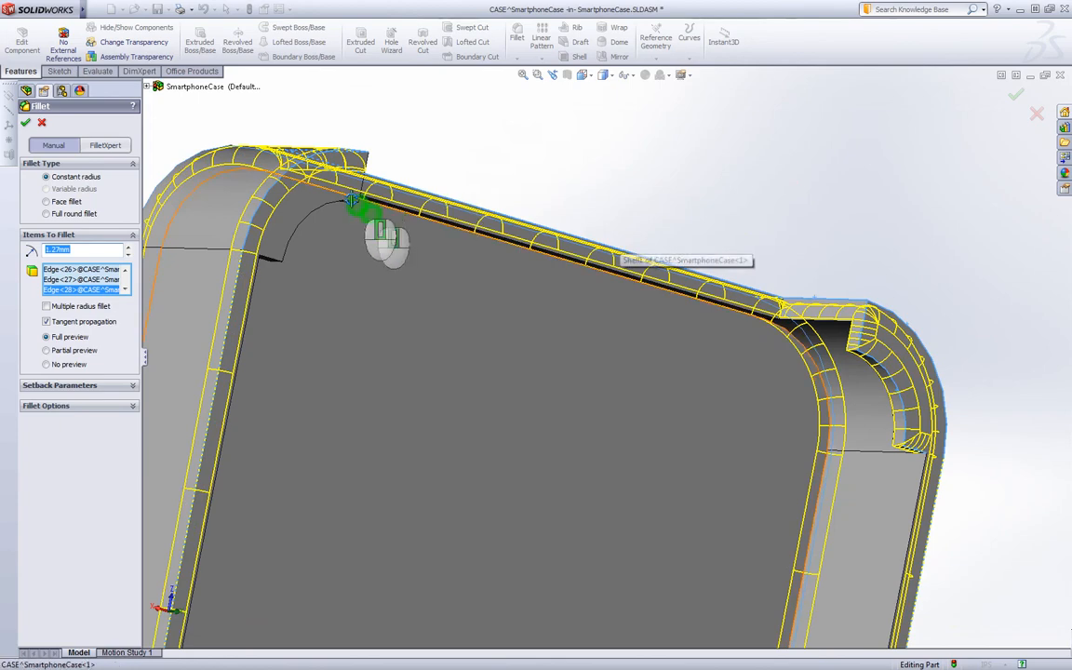
# Step: Add the curved inner edge and both short end edges of the remaining retaining corner, and apply the fillet
pyautogui.moveTo(351, 201); pyautogui.dragTo(279, 114, button='middle')
pyautogui.scroll(-5, 332, 327)
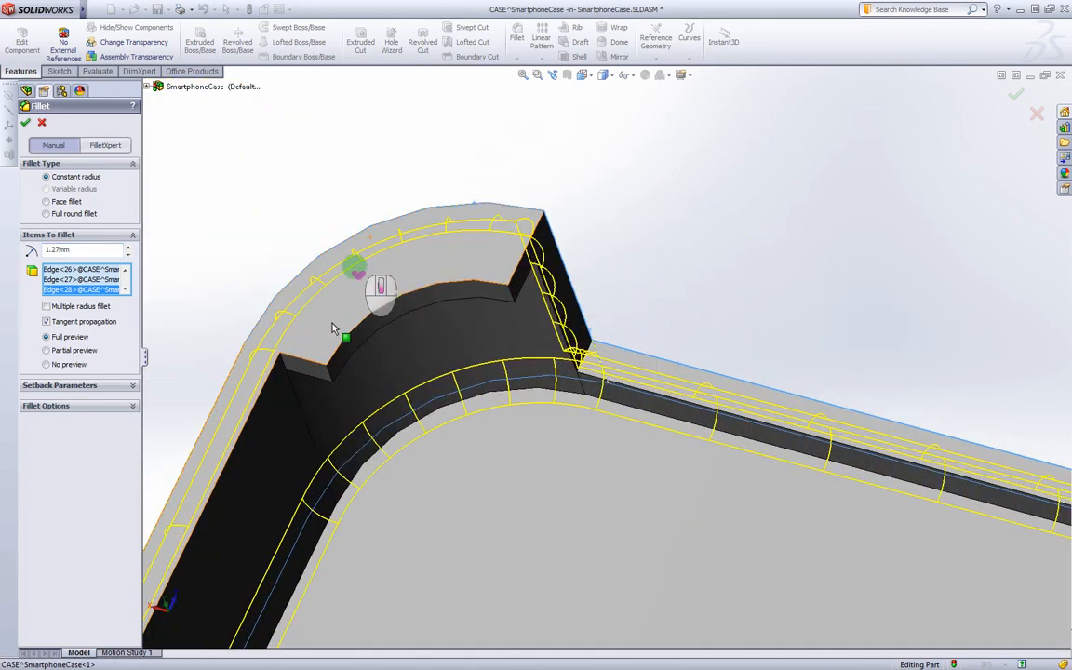
pyautogui.click(316, 371)
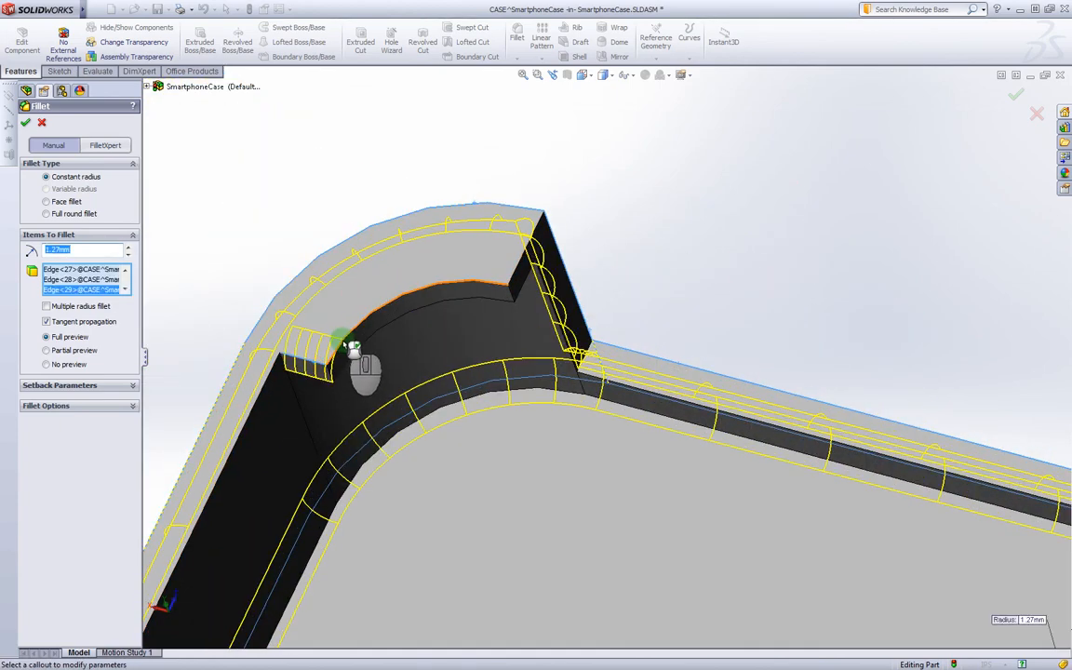
pyautogui.click(352, 344)
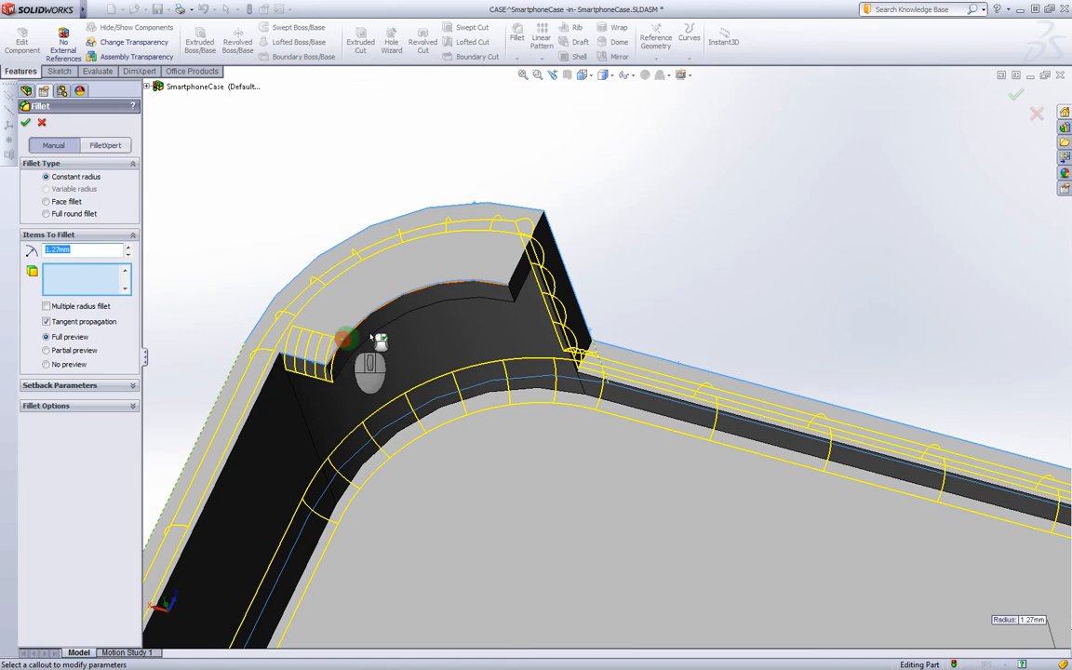
pyautogui.click(518, 271)
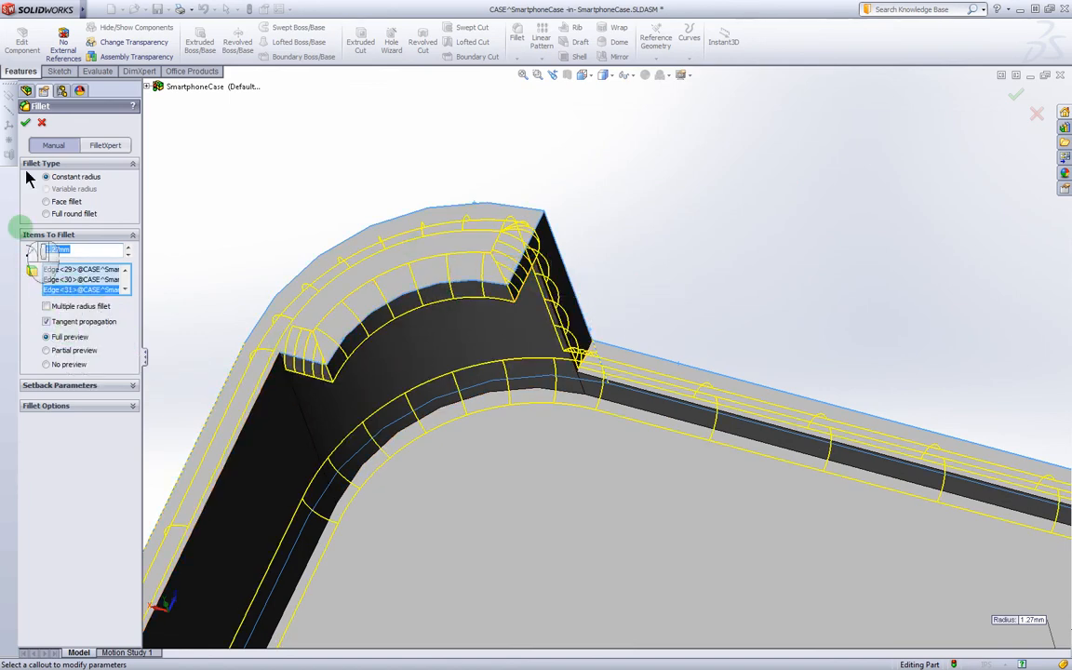
pyautogui.click(292, 247)
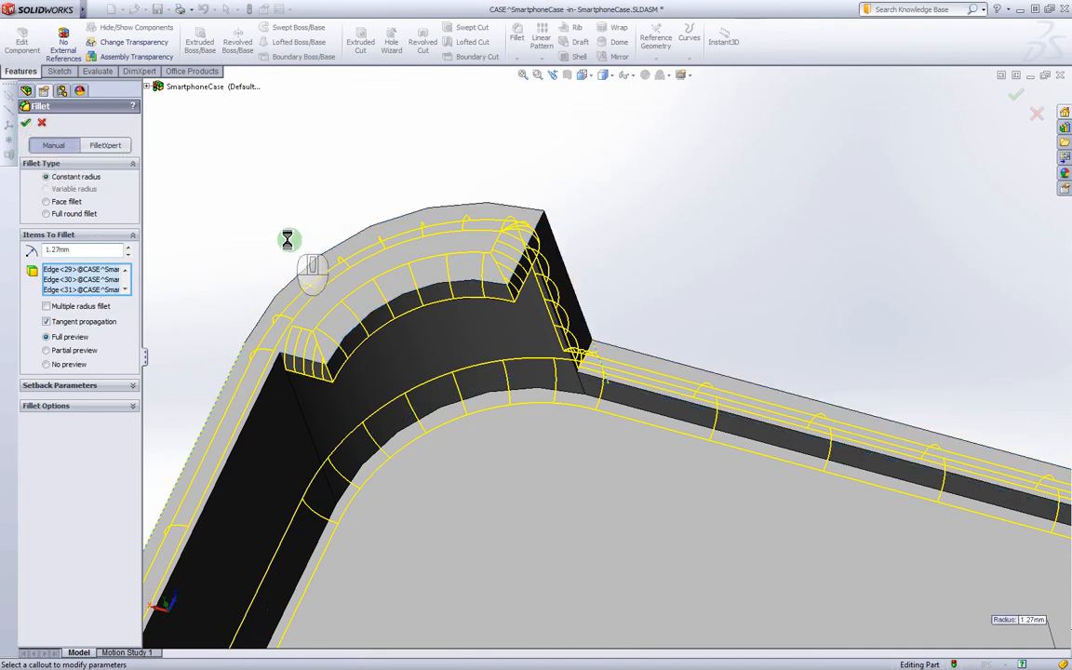
pyautogui.press('Return')
# Step: Edit the case fillet to include the short edges where the lip away from the camera meets its two retaining corners
pyautogui.scroll(12, 516, 299)
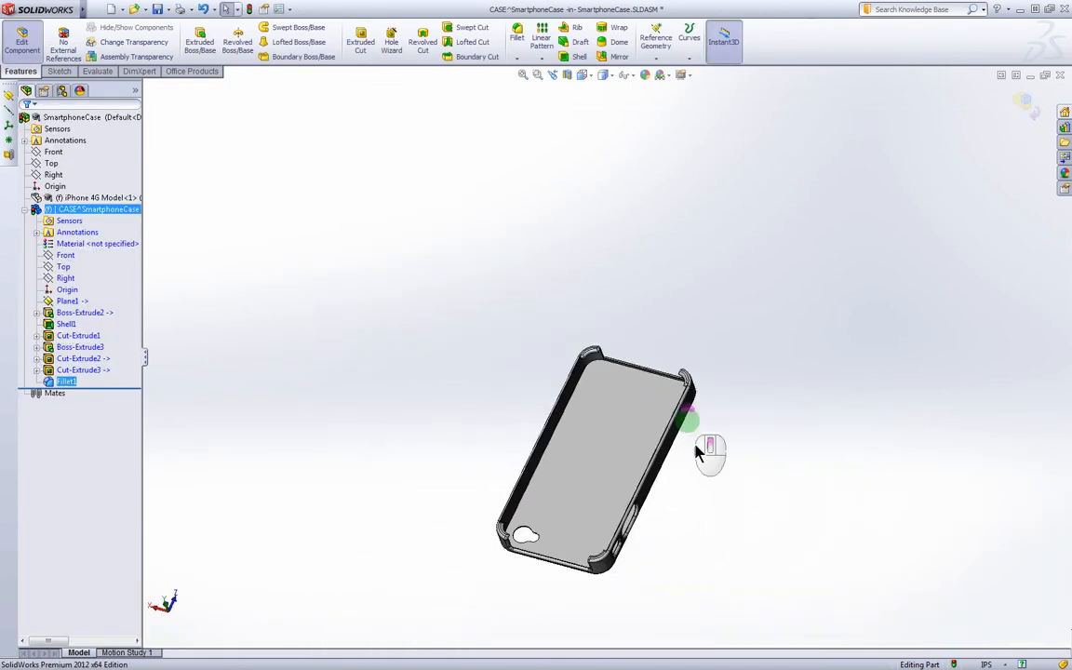
pyautogui.scroll(-4, 696, 447)
pyautogui.moveTo(584, 533); pyautogui.dragTo(440, 473, button='middle')
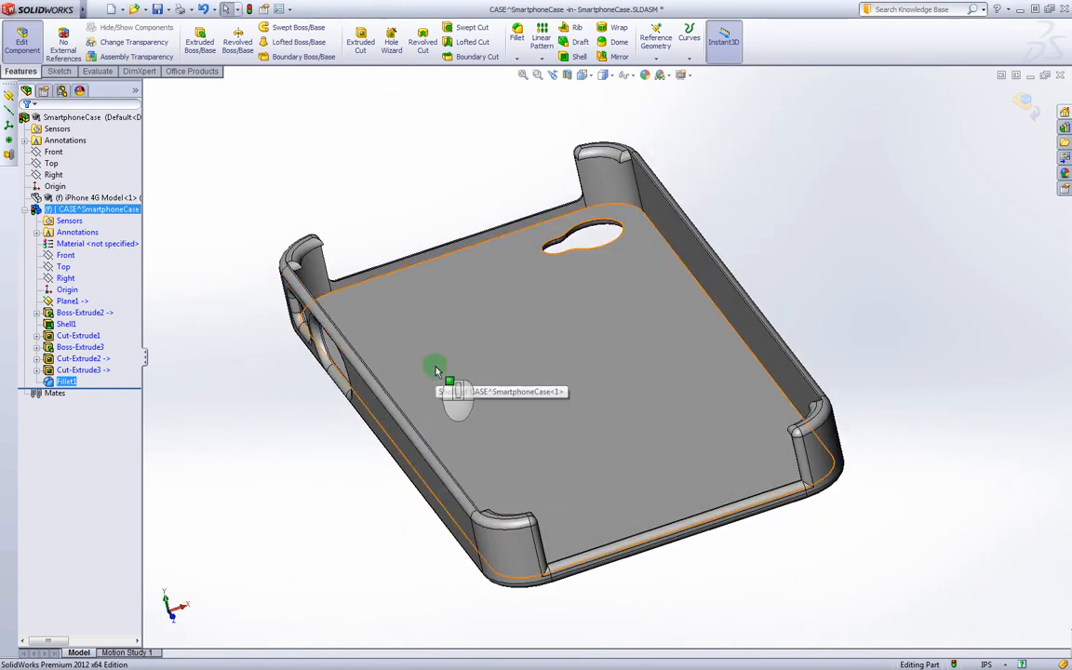
pyautogui.moveTo(521, 424); pyautogui.dragTo(674, 446, button='middle')
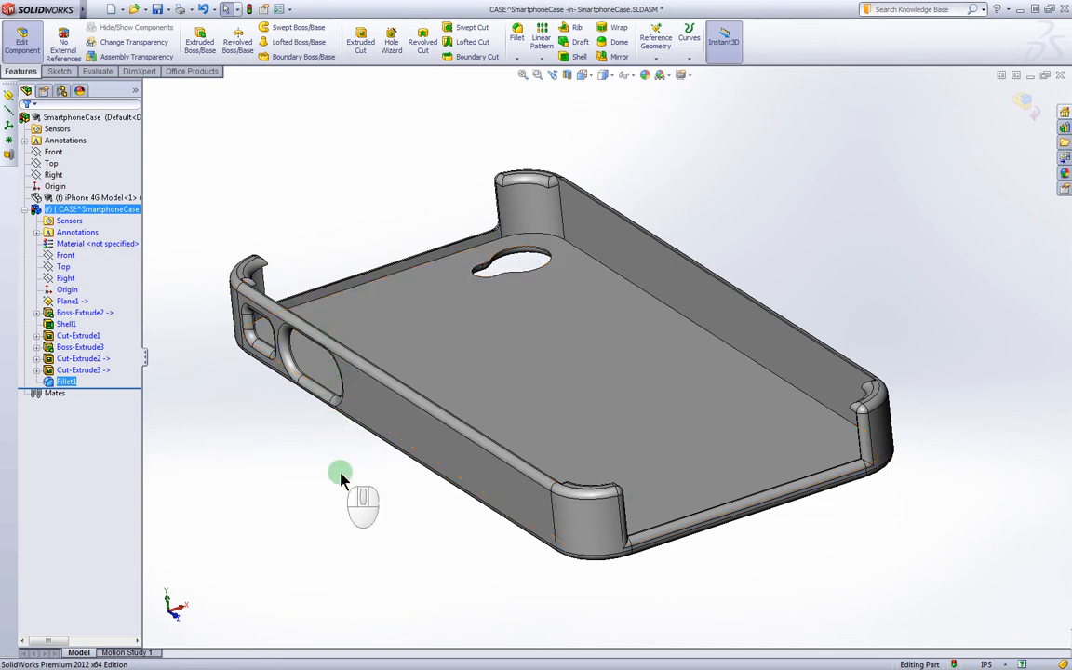
pyautogui.moveTo(328, 445); pyautogui.dragTo(352, 317, button='middle')
pyautogui.scroll(-5, 930, 442)
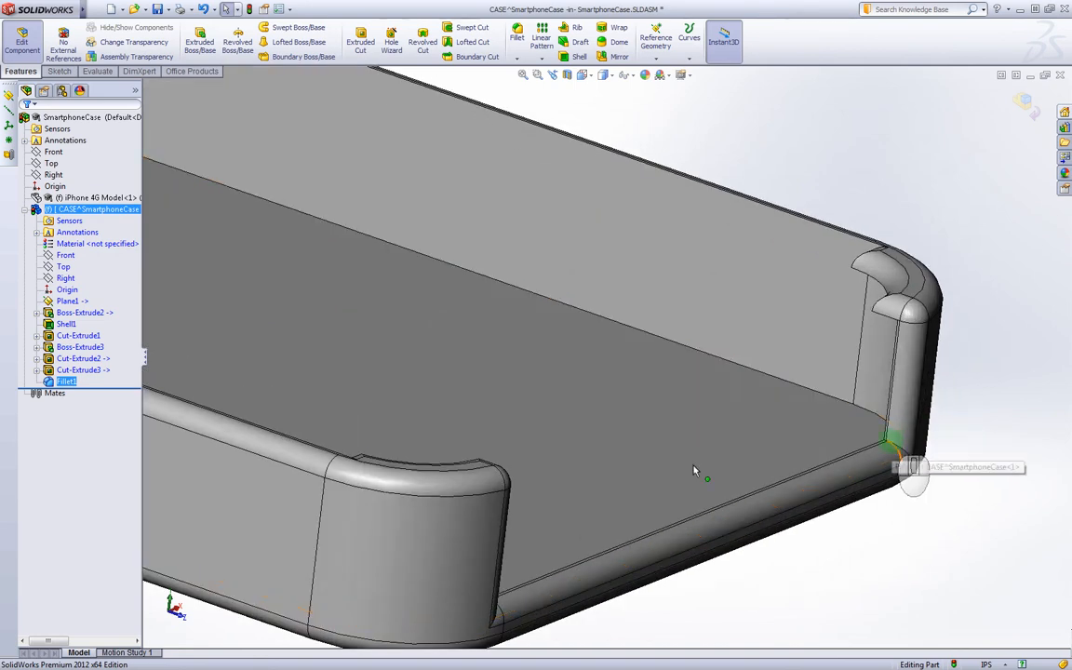
pyautogui.click(51, 382)
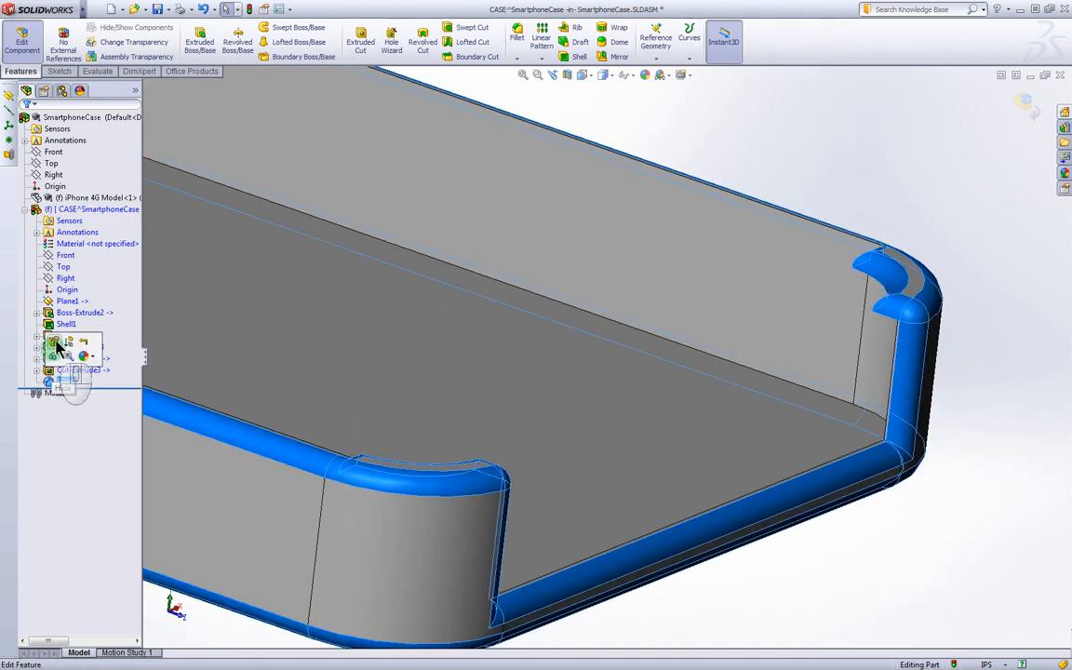
pyautogui.click(54, 342)
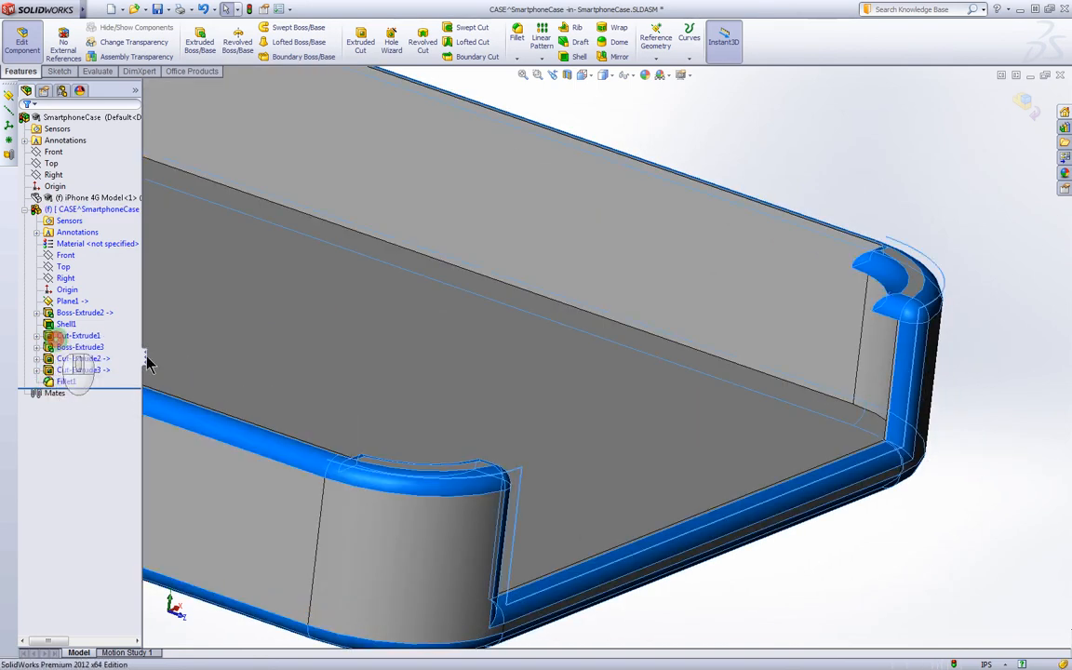
pyautogui.click(892, 447)
pyautogui.moveTo(536, 546); pyautogui.dragTo(290, 642, button='middle')
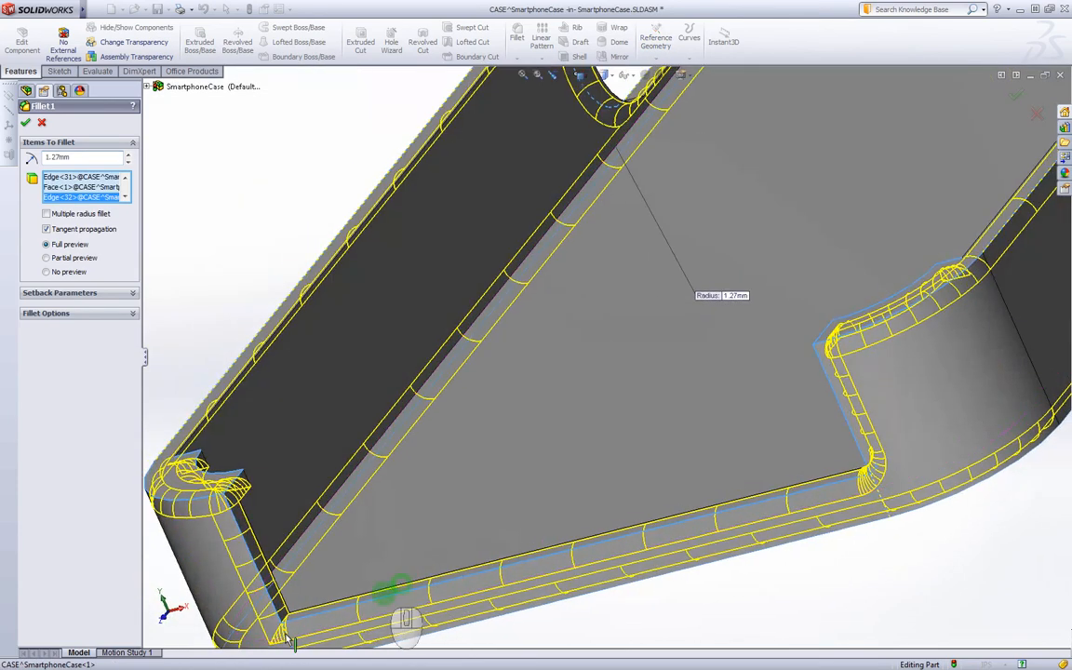
pyautogui.click(286, 617)
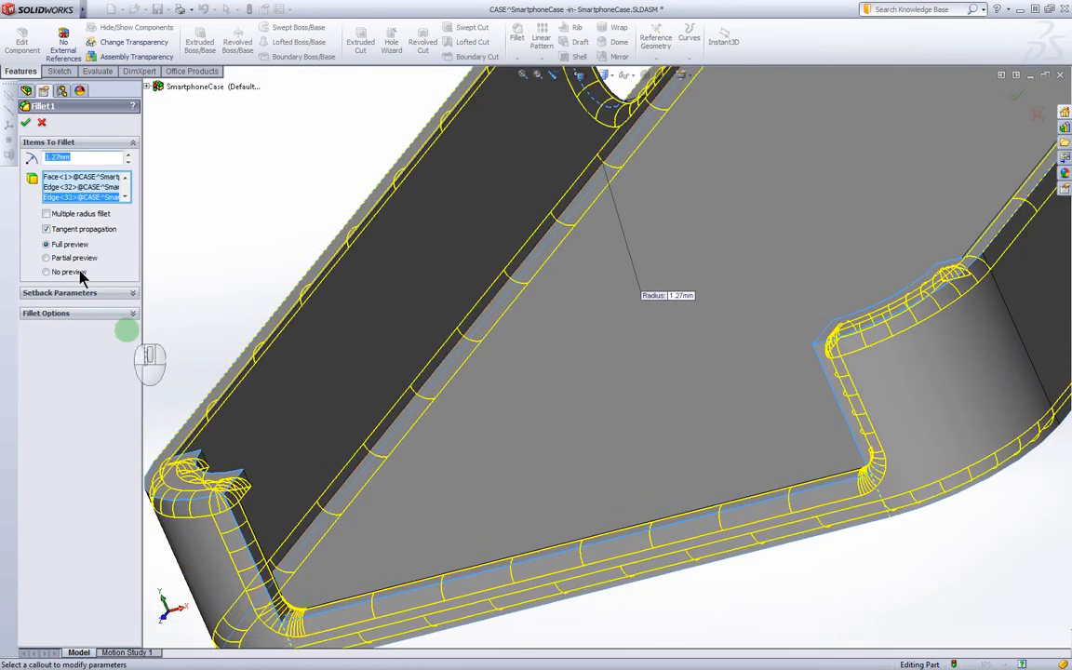
pyautogui.click(25, 122)
# Step: Check the rounded case edges and finish editing the case part, returning to the assembly
pyautogui.moveTo(653, 425); pyautogui.dragTo(564, 379, button='middle')
pyautogui.click(456, 583)
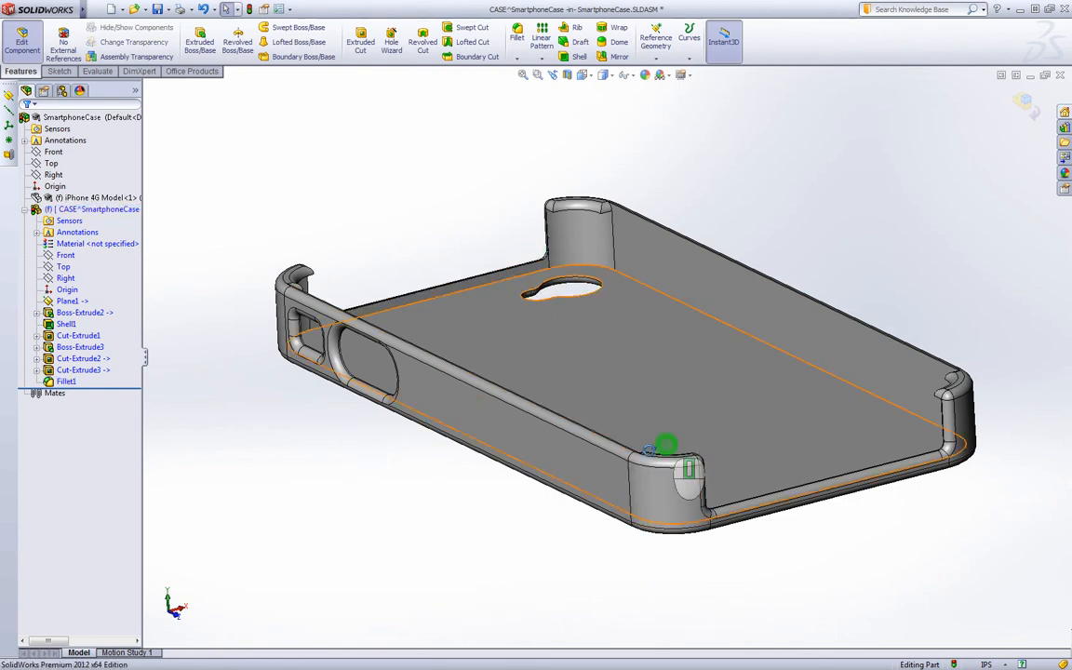
pyautogui.moveTo(696, 444)
pyautogui.mouseDown(button='middle')
pyautogui.moveTo(630, 453)
pyautogui.moveTo(675, 438)
pyautogui.moveTo(675, 426)
pyautogui.moveTo(715, 401)
pyautogui.moveTo(668, 429)
pyautogui.moveTo(589, 443)
pyautogui.moveTo(641, 431)
pyautogui.moveTo(684, 464)
pyautogui.mouseUp(button='middle')
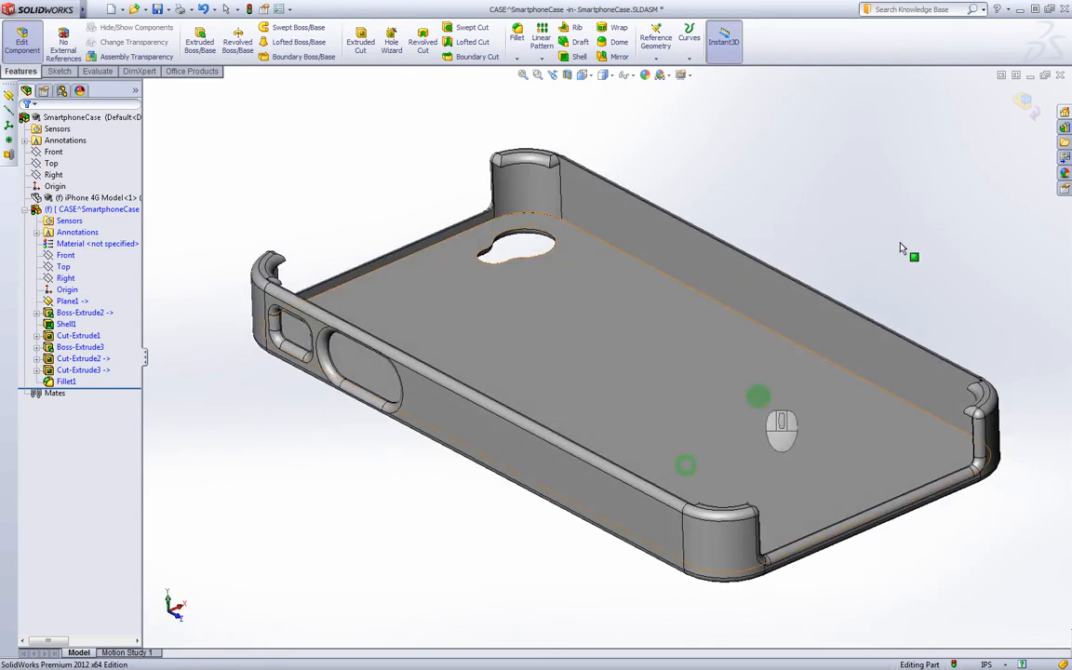
pyautogui.click(1027, 104)
# Step: Show the hidden iPhone 4G Model component inside the case
pyautogui.scroll(1, 759, 306)
pyautogui.scroll(3, 756, 314)
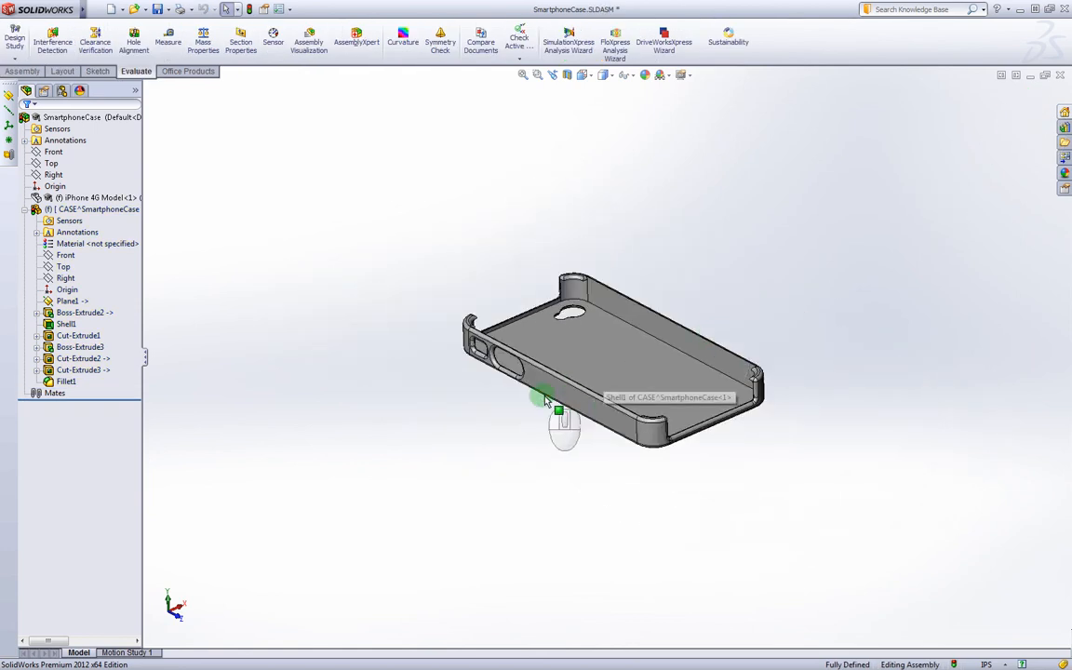
pyautogui.click(74, 199)
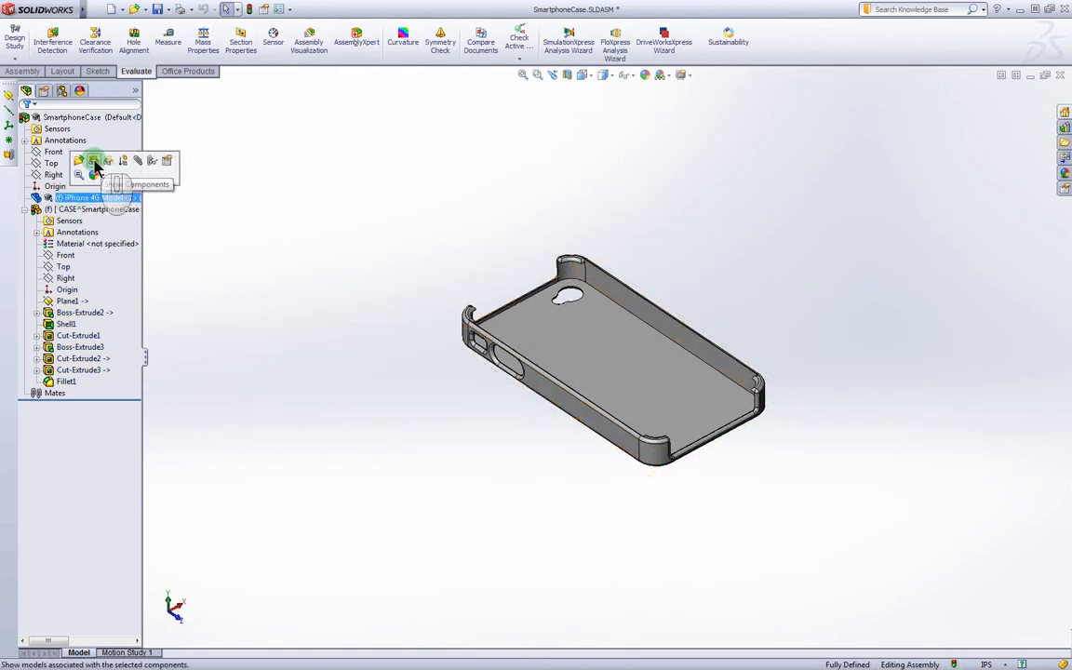
pyautogui.click(94, 162)
pyautogui.click(471, 458)
# Step: View the phone in its case, and save the SmartphoneCase assembly together with the modified case part
pyautogui.moveTo(640, 483); pyautogui.dragTo(626, 357, button='middle')
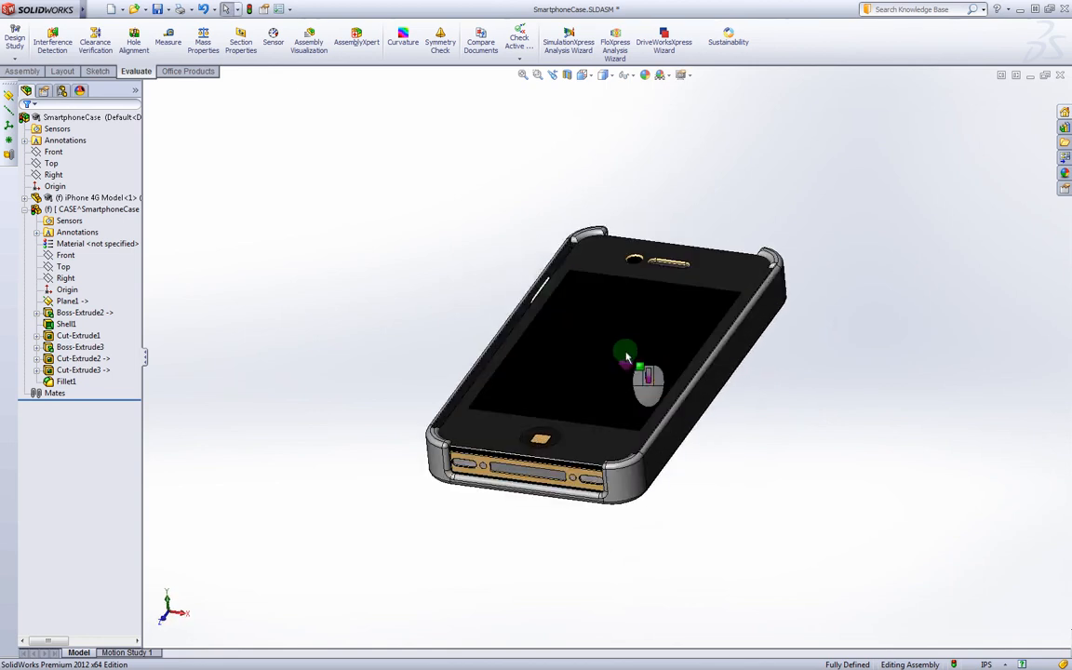
pyautogui.scroll(-3, 626, 357)
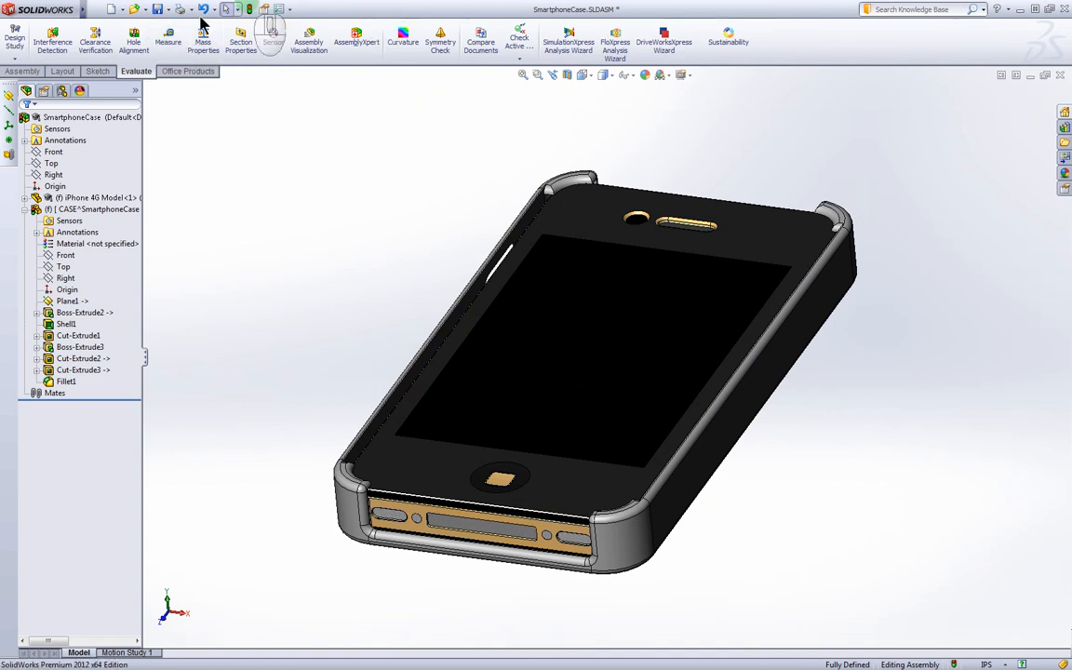
pyautogui.click(158, 10)
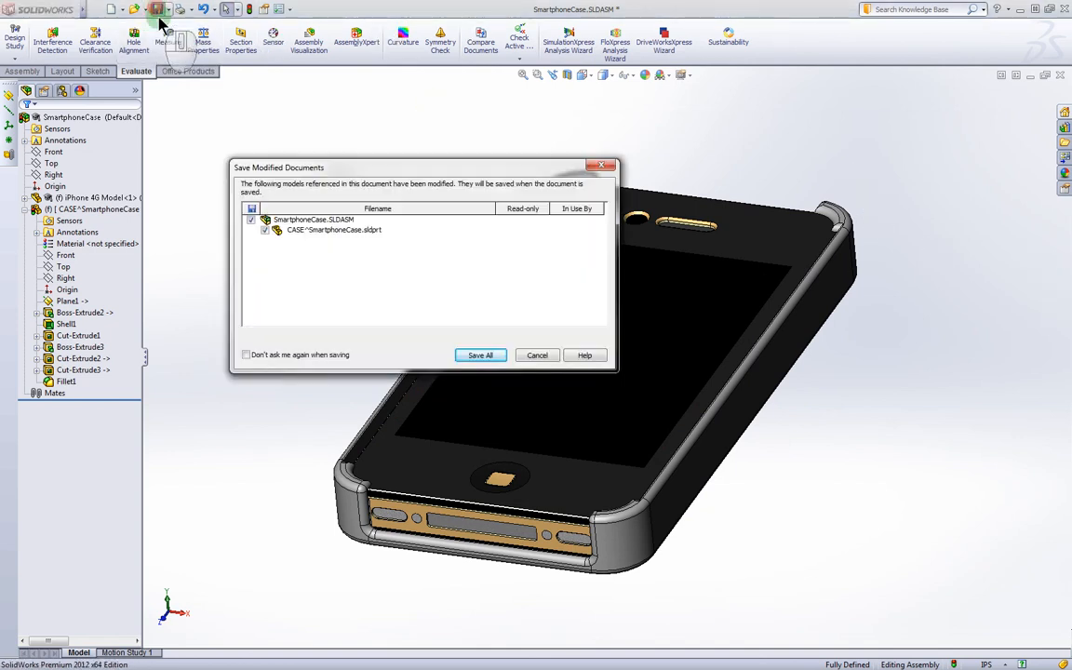
pyautogui.click(480, 355)
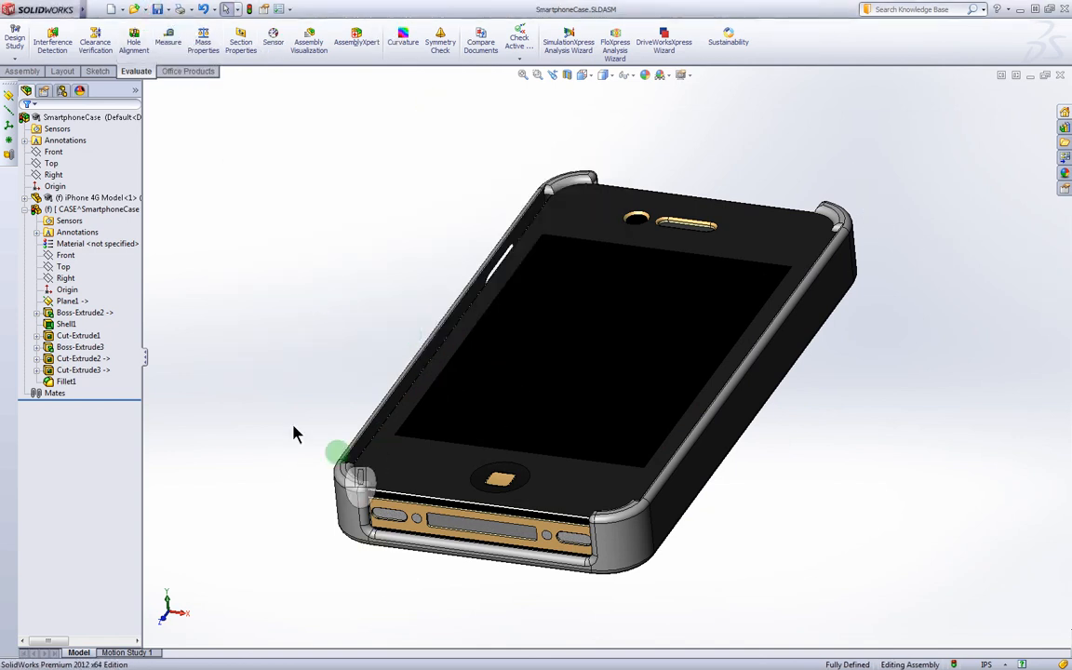